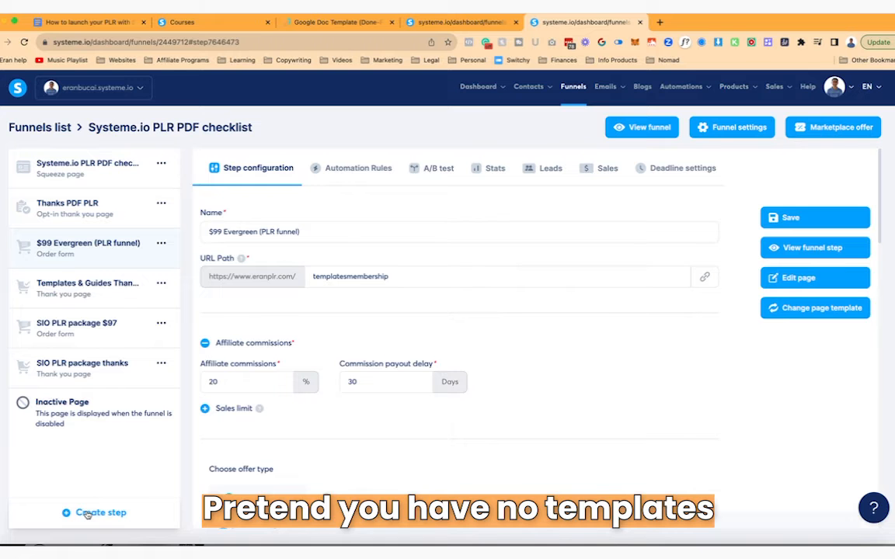
- Create a new Order form funnel step named 'PDF PLR Resell'
{"action": "left_click", "coordinate": [88, 513]}
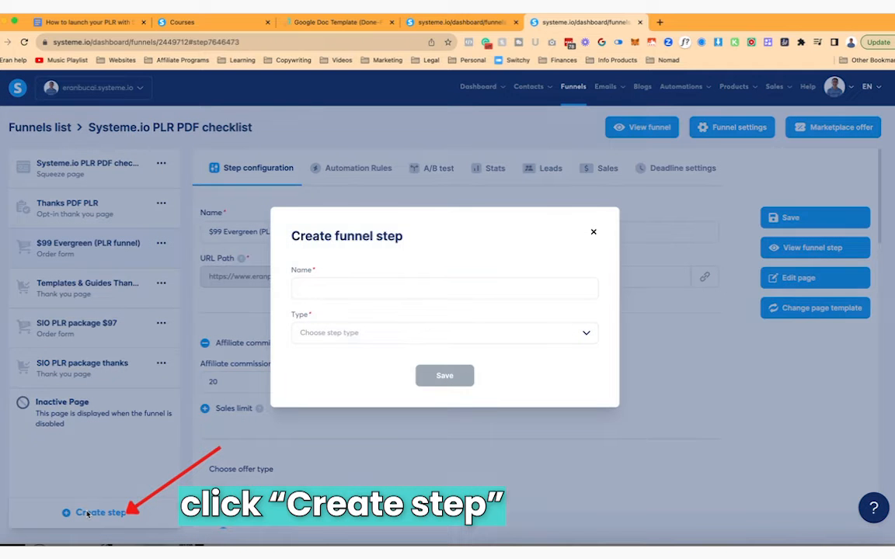
{"action": "left_click", "coordinate": [385, 289]}
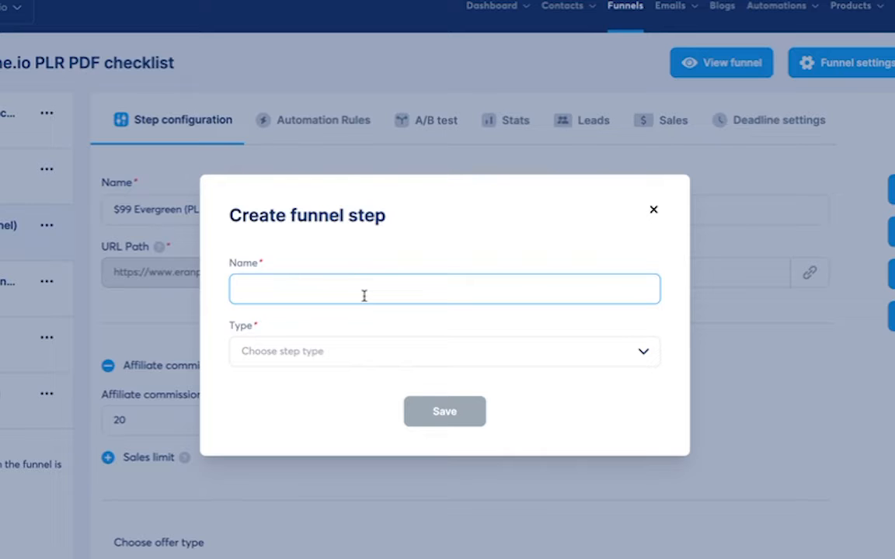
{"action": "left_click", "coordinate": [644, 354]}
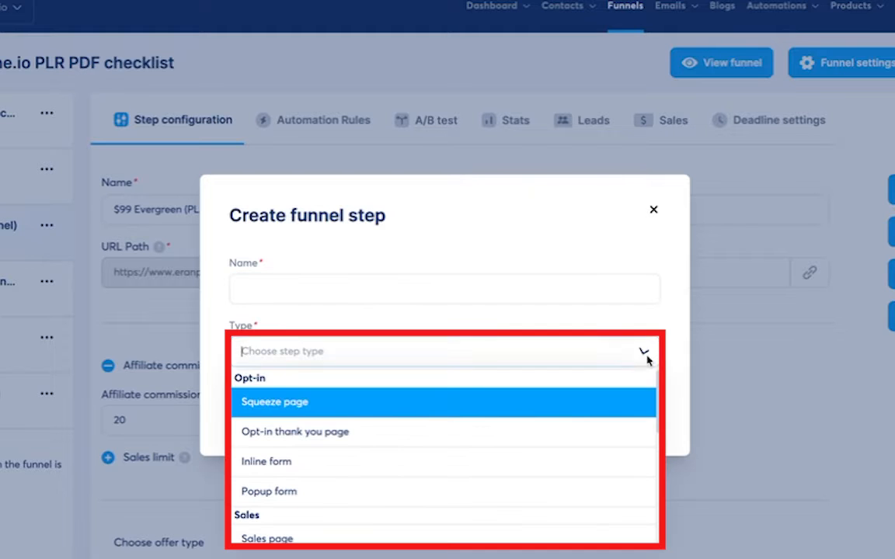
{"action": "scroll", "coordinate": [577, 427], "scroll_direction": "down", "scroll_amount": 3}
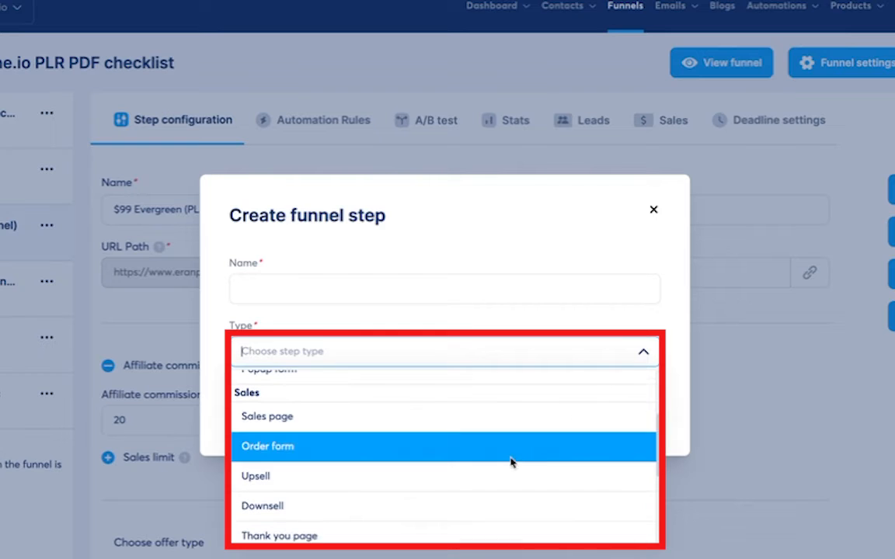
{"action": "left_click", "coordinate": [538, 447]}
{"action": "left_click", "coordinate": [385, 287]}
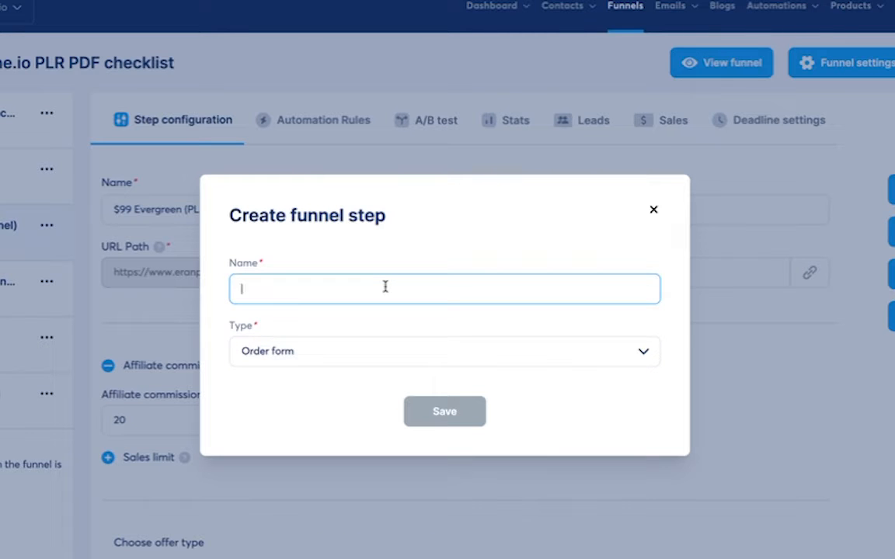
{"action": "type", "text": "PD"}
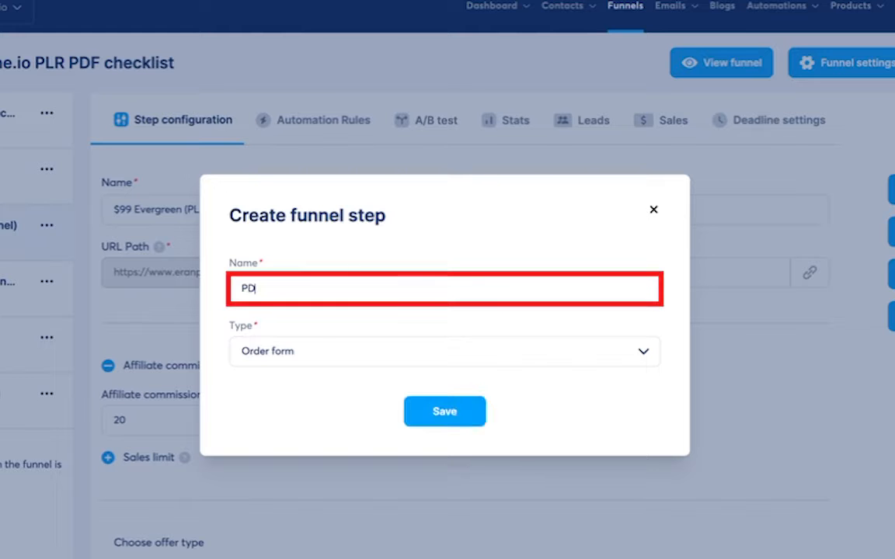
{"action": "type", "text": "F PLR Resell"}
{"action": "left_click", "coordinate": [458, 413]}
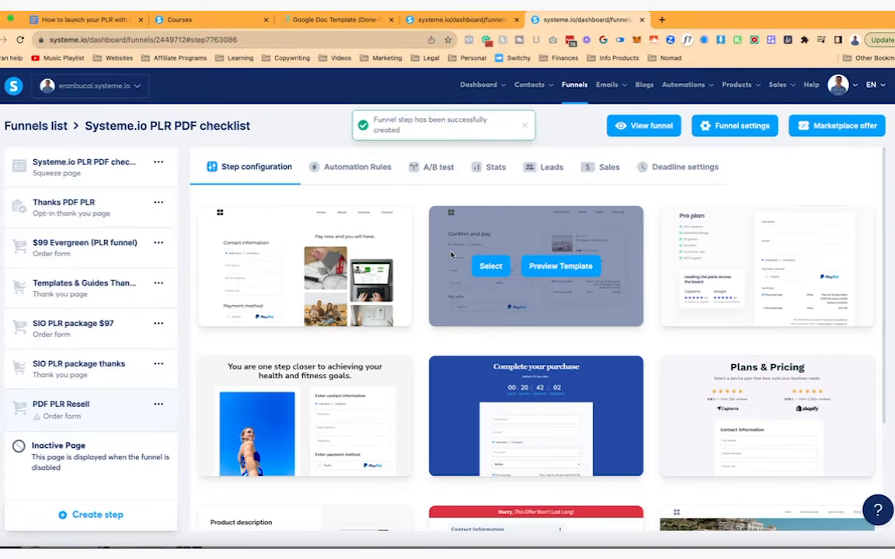
- Apply the 'Save 30% on your payment!' template from the second page, listing 30 per page
{"action": "scroll", "coordinate": [410, 300], "scroll_direction": "down", "scroll_amount": 3}
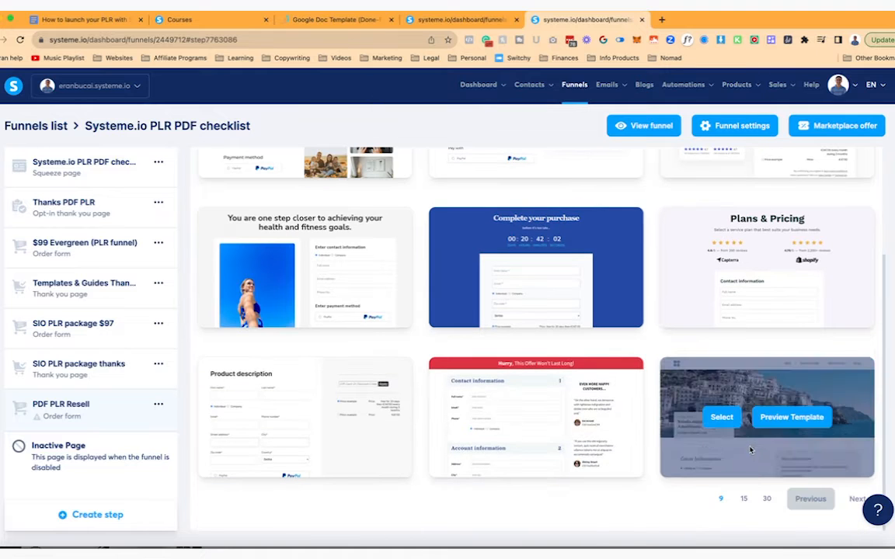
{"action": "left_click", "coordinate": [766, 498]}
{"action": "scroll", "coordinate": [710, 408], "scroll_direction": "down", "scroll_amount": 5}
{"action": "scroll", "coordinate": [711, 407], "scroll_direction": "down", "scroll_amount": 8}
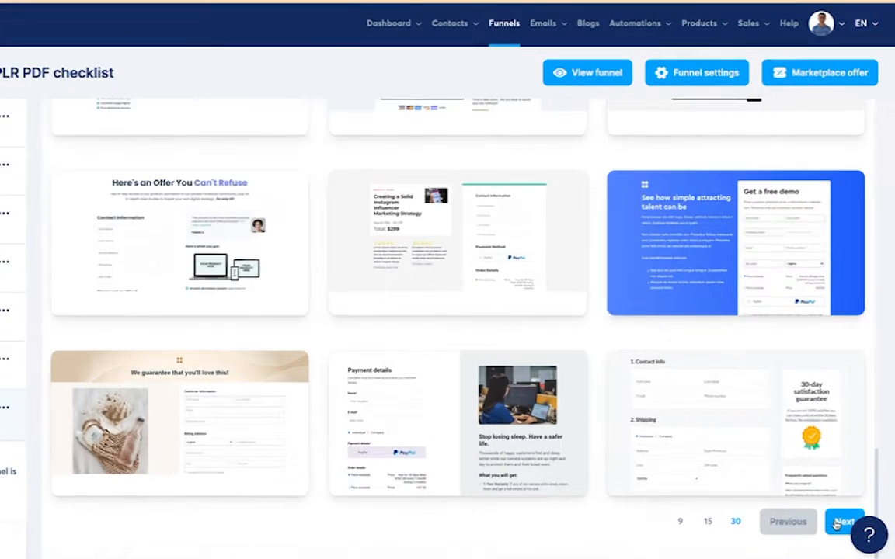
{"action": "left_click", "coordinate": [855, 499]}
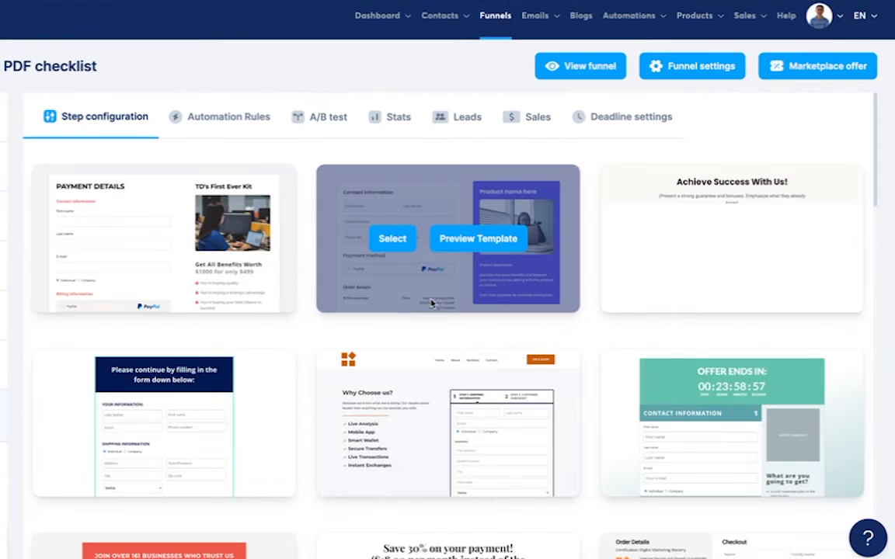
{"action": "scroll", "coordinate": [433, 303], "scroll_direction": "down", "scroll_amount": 5}
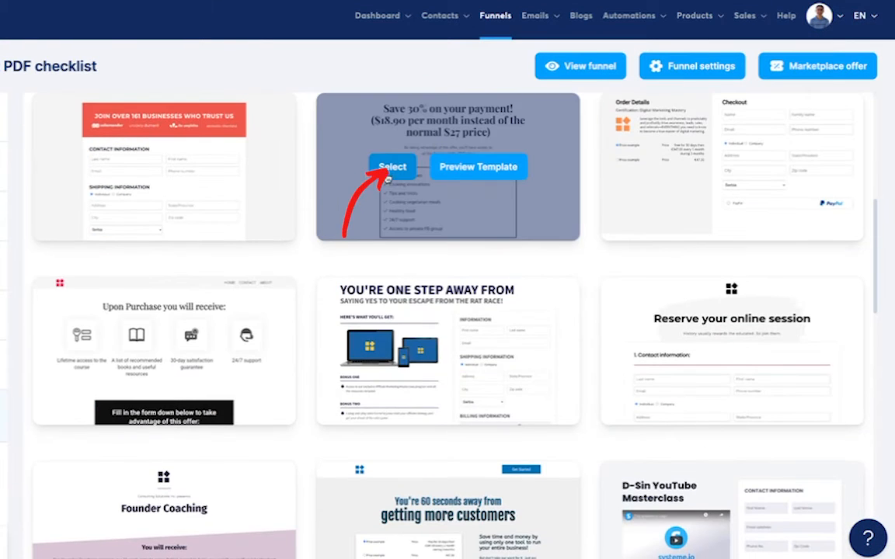
{"action": "left_click", "coordinate": [392, 168]}
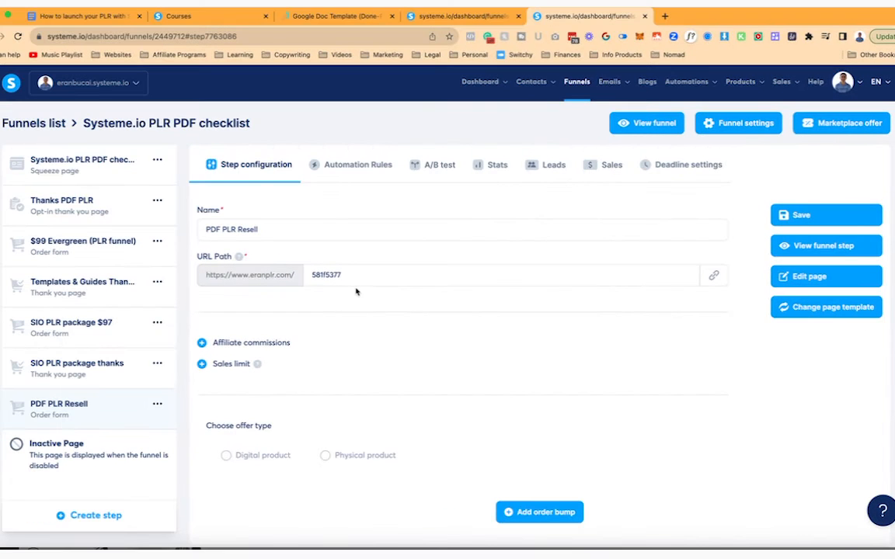
- Make the offer a Digital product, then switch to the course curriculum
{"action": "left_click", "coordinate": [226, 458]}
{"action": "scroll", "coordinate": [402, 426], "scroll_direction": "down", "scroll_amount": 3}
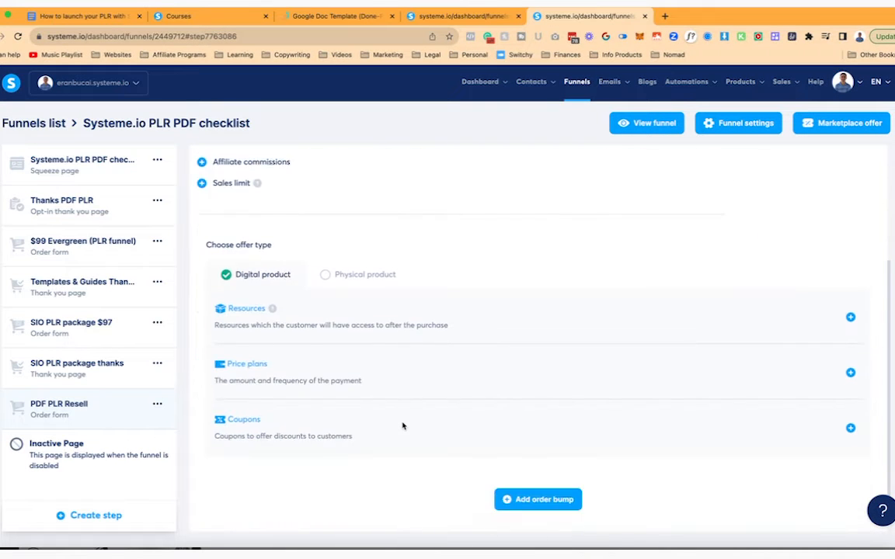
{"action": "left_click", "coordinate": [193, 20]}
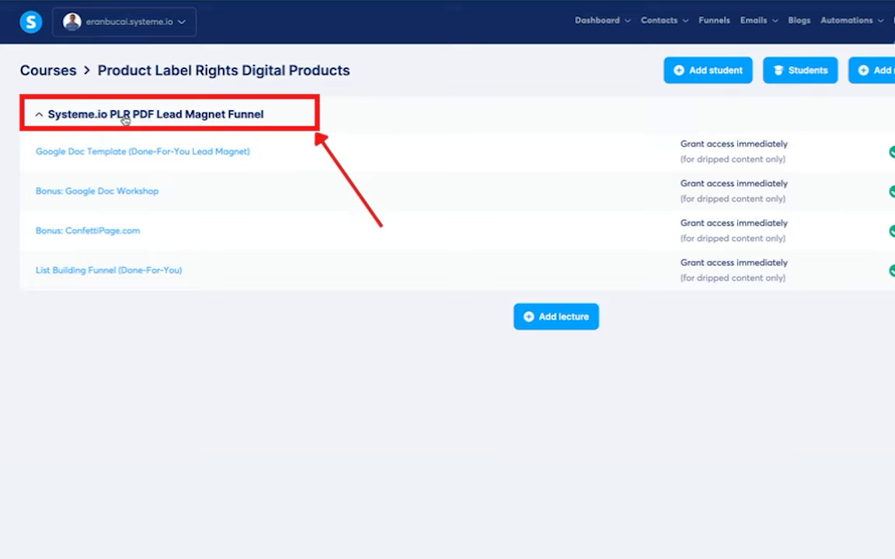
- Add course modules 'Affiliate Systeme.io PLR module' and 'Another PLR module something', then return to the funnel
{"action": "left_click", "coordinate": [889, 70]}
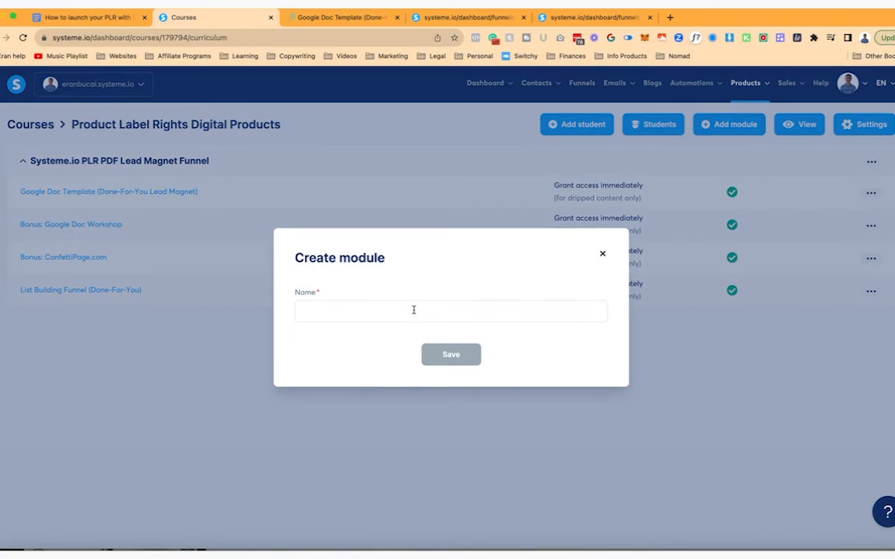
{"action": "left_click", "coordinate": [413, 310]}
{"action": "type", "text": "Systeme.io PLR module"}
{"action": "key", "text": "Home"}
{"action": "type", "text": "Affiliate"}
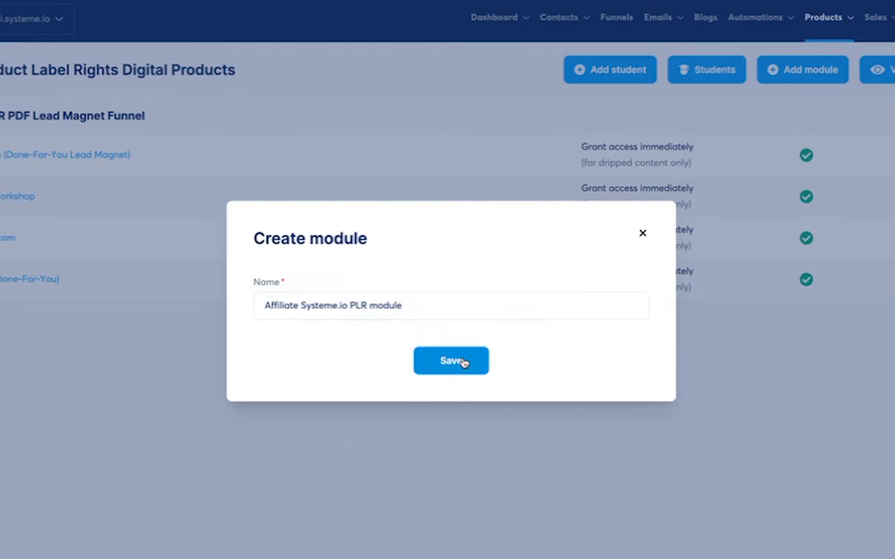
{"action": "left_click", "coordinate": [462, 363]}
{"action": "left_click", "coordinate": [727, 122]}
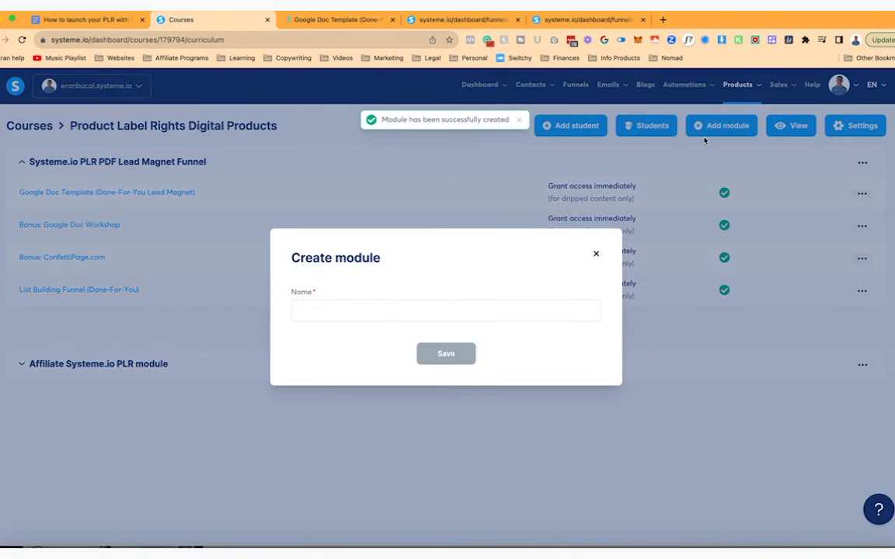
{"action": "left_click", "coordinate": [446, 316]}
{"action": "type", "text": "Another PLR m"}
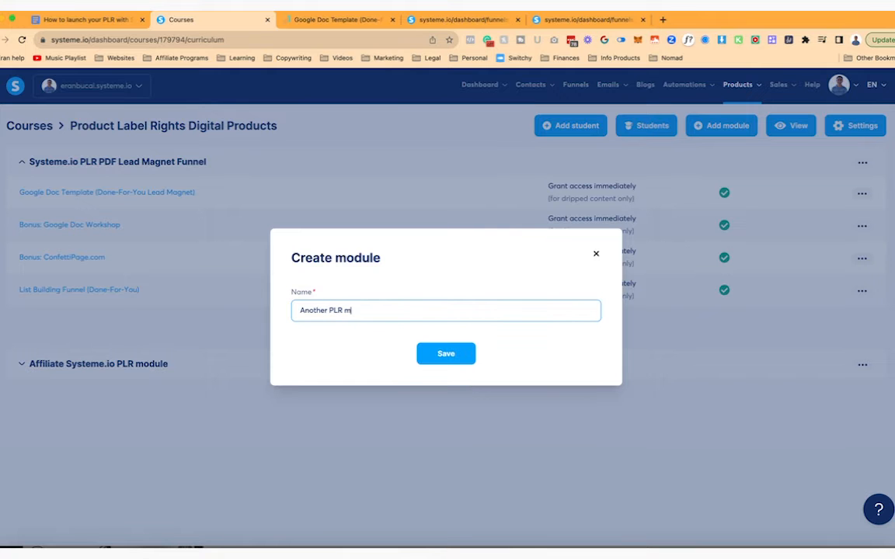
{"action": "type", "text": "odule something"}
{"action": "left_click", "coordinate": [444, 355]}
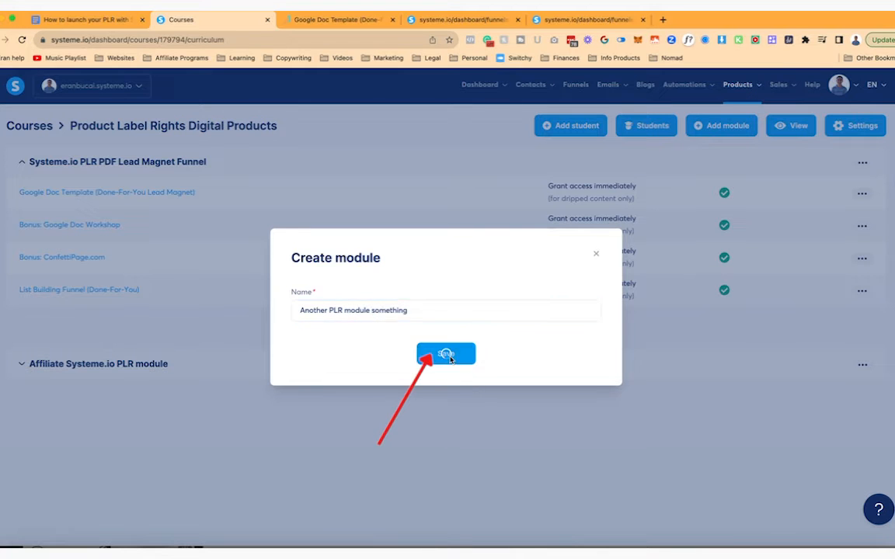
{"action": "left_click", "coordinate": [582, 20]}
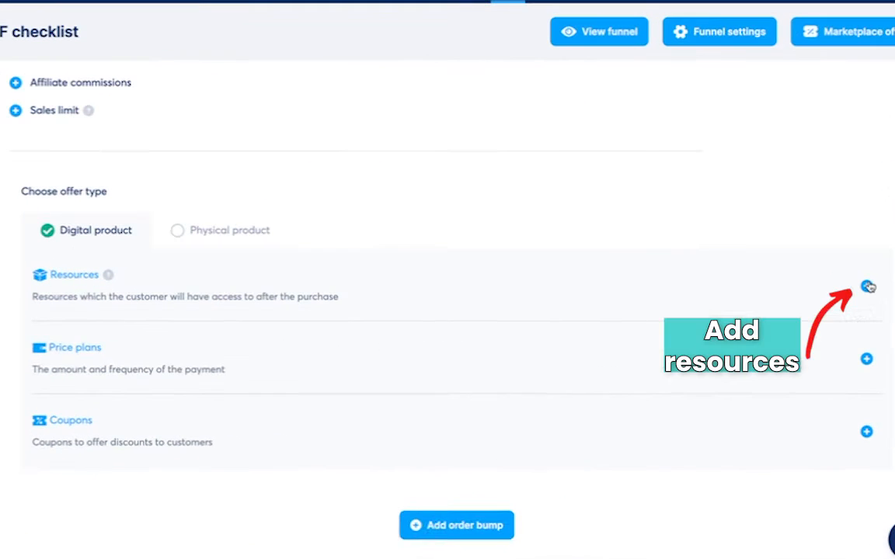
- Add the Product Label Rights Digital Products course as a purchase resource
{"action": "left_click", "coordinate": [847, 317]}
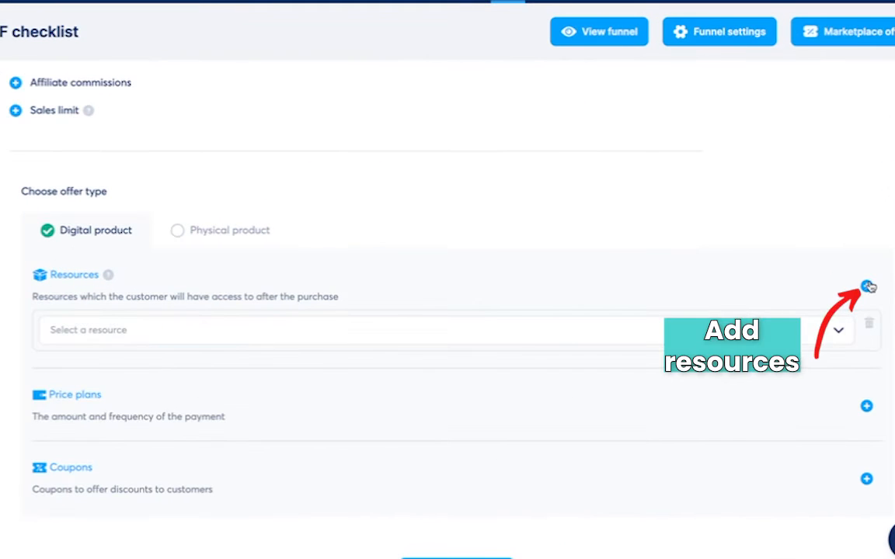
{"action": "left_click", "coordinate": [639, 355]}
{"action": "left_click", "coordinate": [304, 370]}
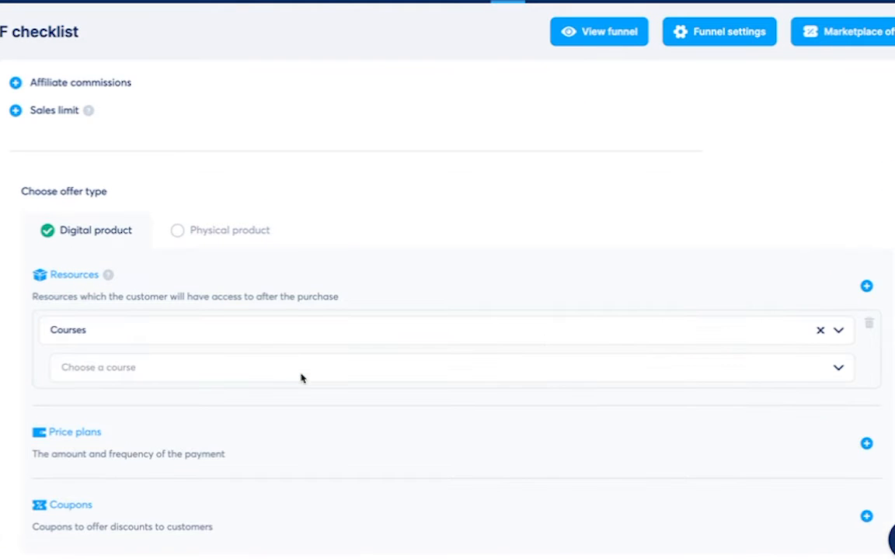
{"action": "left_click", "coordinate": [308, 377]}
{"action": "type", "text": "plr"}
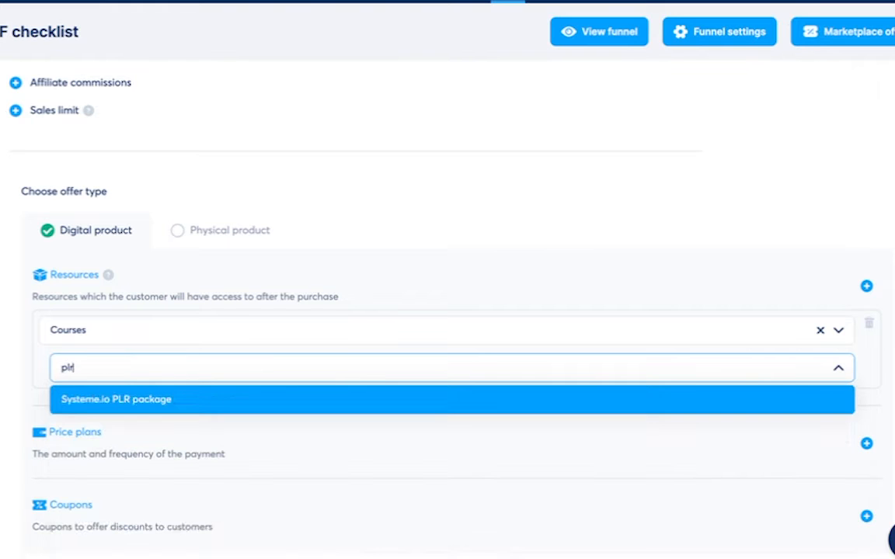
{"action": "left_click", "coordinate": [85, 412]}
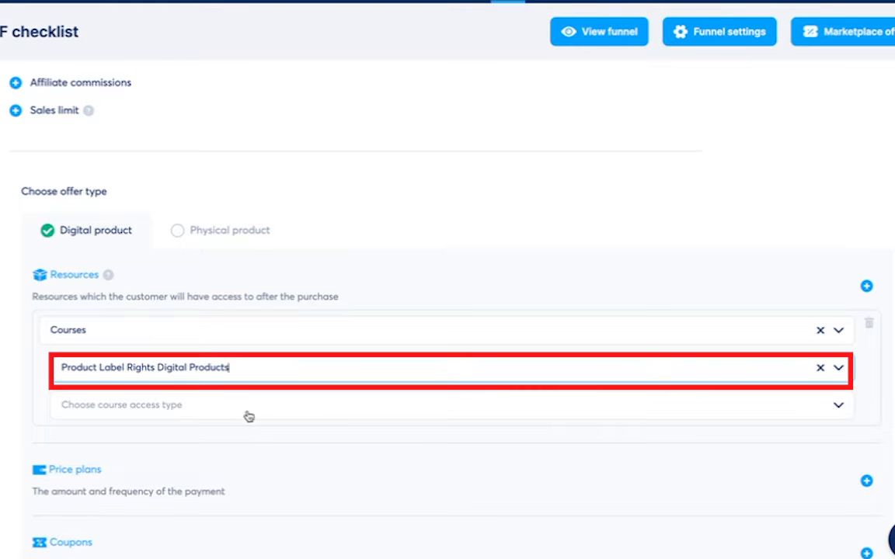
- Set partial access, including only the Systeme.io PLR PDF Lead Magnet Funnel module
{"action": "left_click", "coordinate": [840, 408]}
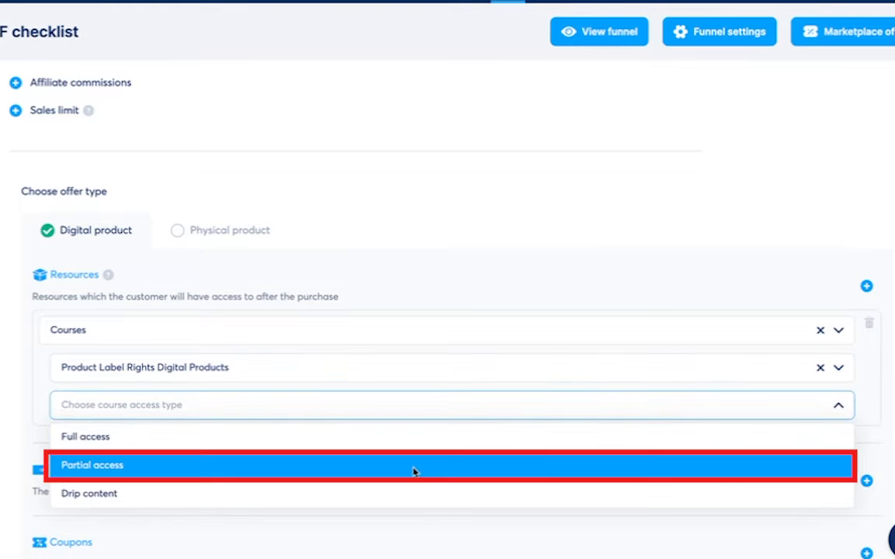
{"action": "left_click", "coordinate": [414, 470]}
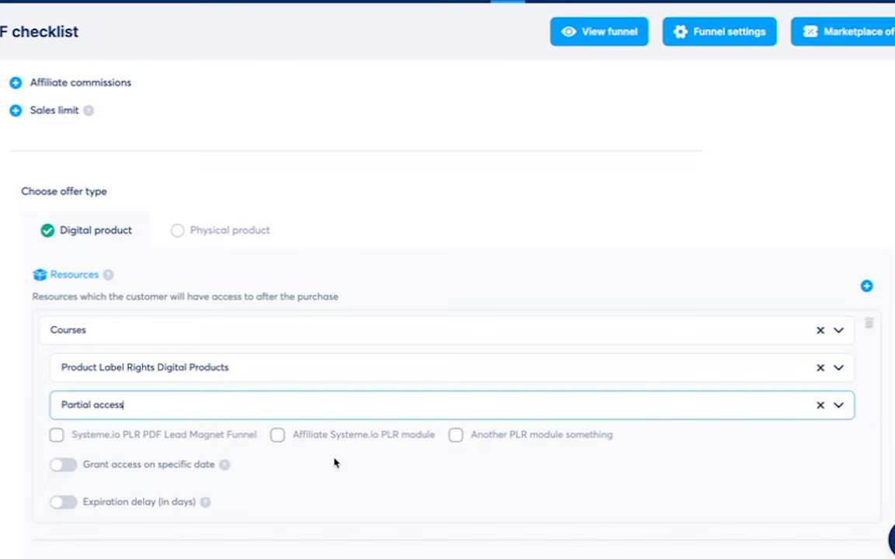
{"action": "left_click", "coordinate": [192, 439]}
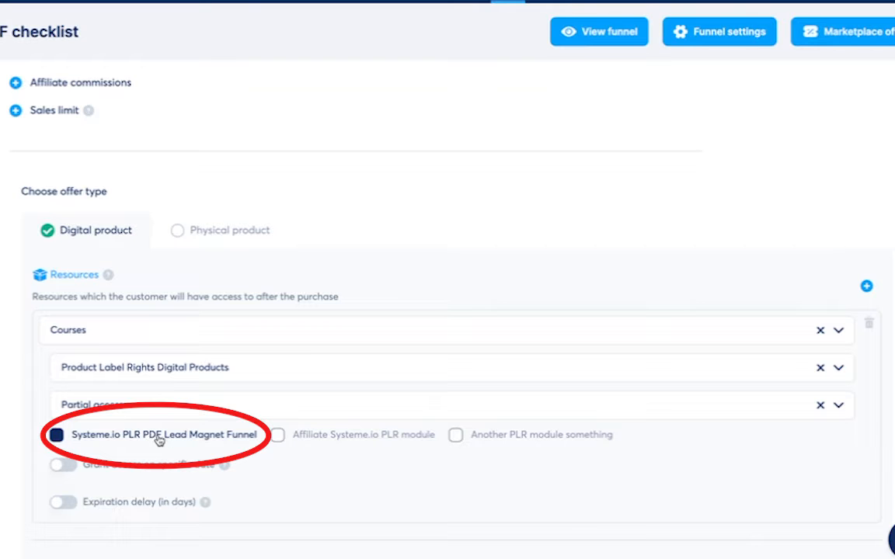
{"action": "scroll", "coordinate": [238, 396], "scroll_direction": "down", "scroll_amount": 2}
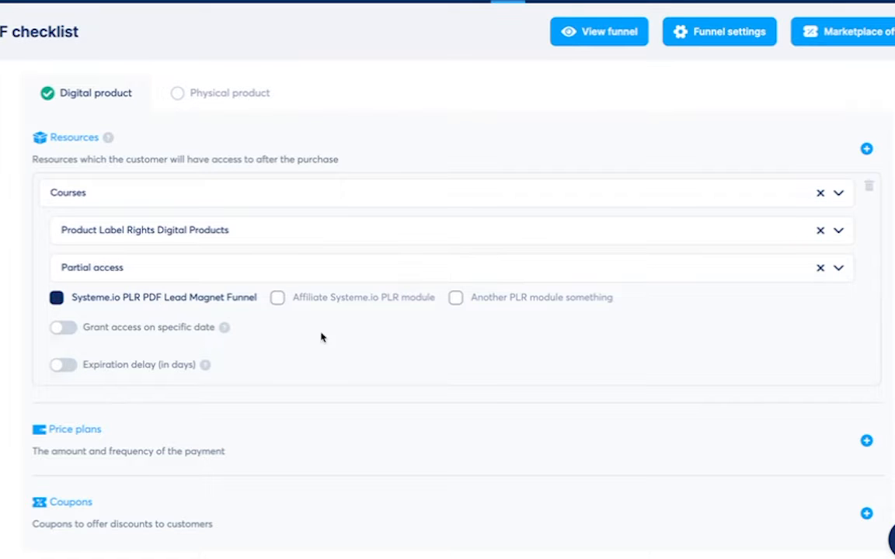
{"action": "scroll", "coordinate": [334, 347], "scroll_direction": "down", "scroll_amount": 1}
- Create a new price plan named 'System.io PLR Launch PDF Checklist' with a site prefix, reusing it as the dashboard name
{"action": "left_click", "coordinate": [867, 358]}
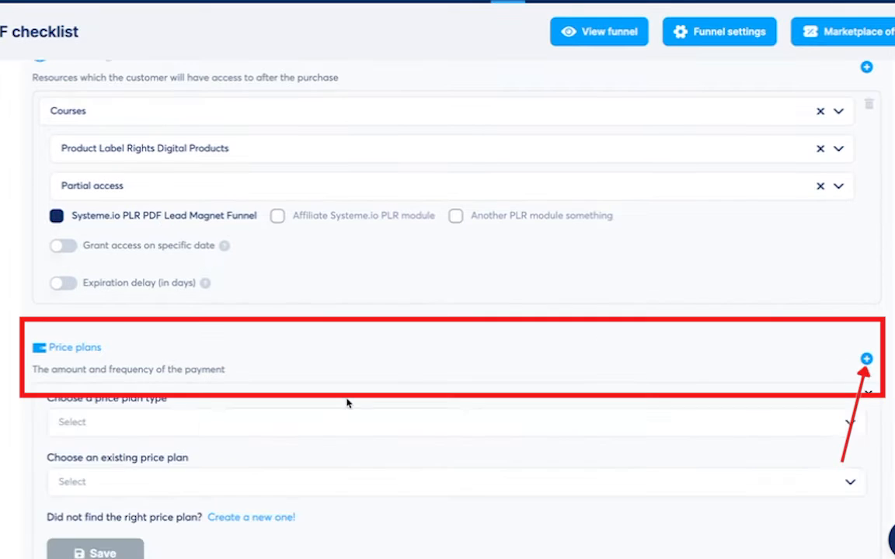
{"action": "scroll", "coordinate": [309, 410], "scroll_direction": "down", "scroll_amount": 1}
{"action": "left_click", "coordinate": [257, 412]}
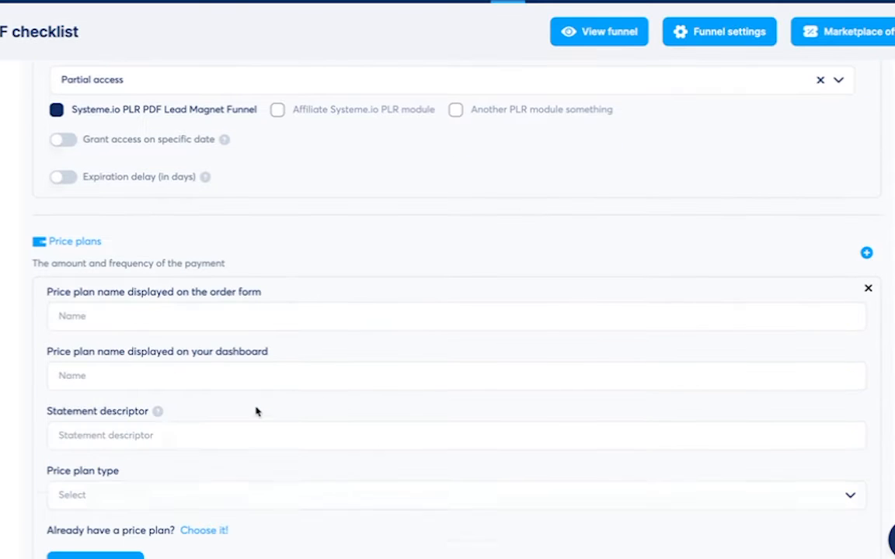
{"action": "left_click", "coordinate": [154, 310]}
{"action": "type", "text": "System"}
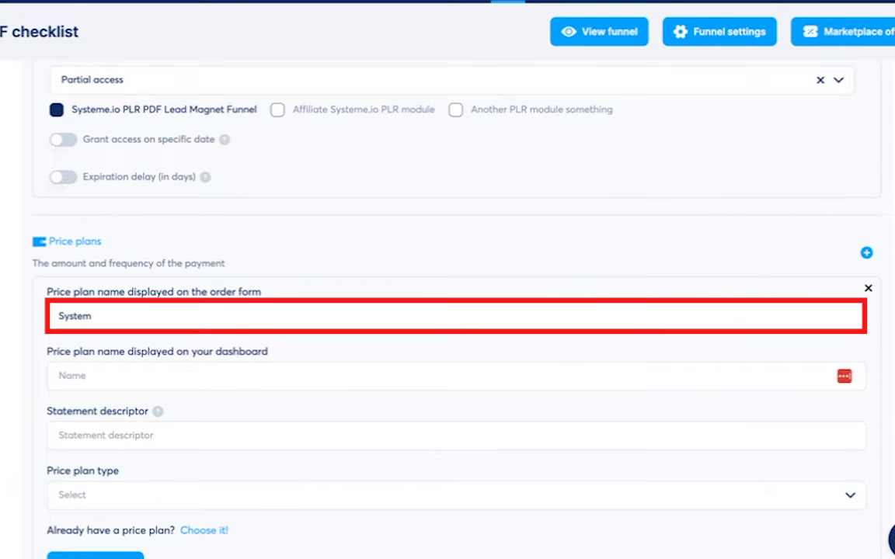
{"action": "type", "text": ".io PLR Launch PDF Checklist"}
{"action": "key", "text": "ctrl+Left"}
{"action": "type", "text": "PDF"}
{"action": "key", "text": "Home"}
{"action": "type", "text": "EranPLR.com"}
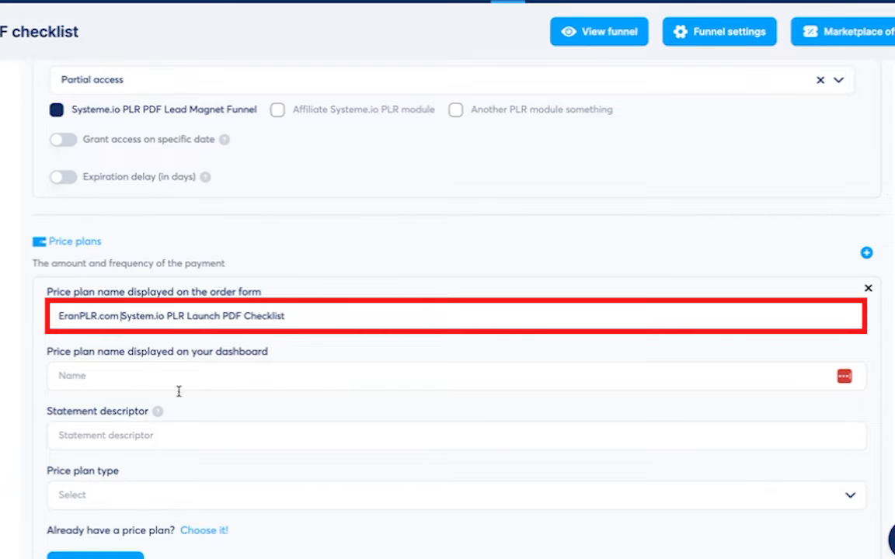
{"action": "key", "text": "shift+End"}
{"action": "key", "text": "ctrl+c"}
{"action": "left_click", "coordinate": [114, 375]}
{"action": "key", "text": "ctrl+v"}
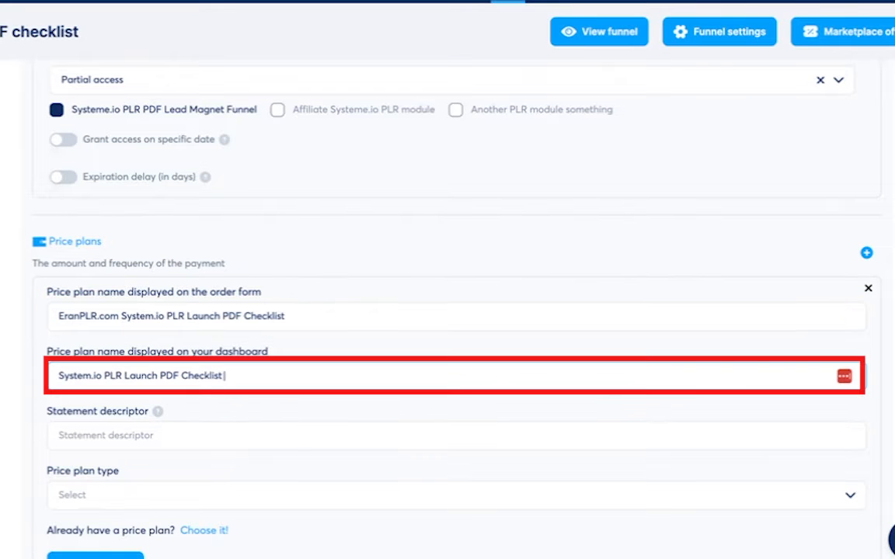
- Enter a 'PDF PLR' statement descriptor for the plan and check its explanation
{"action": "left_click", "coordinate": [175, 442]}
{"action": "type", "text": "PDF PLR EranPLR.com"}
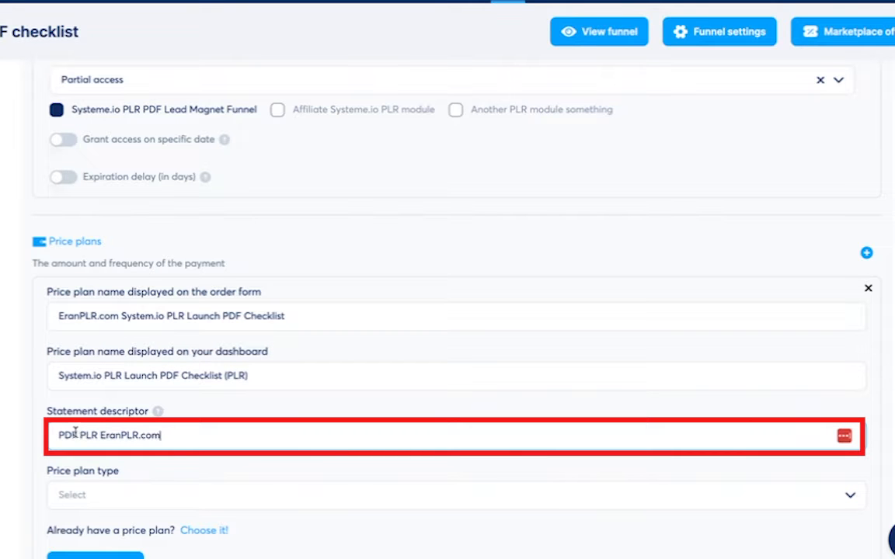
{"action": "key", "text": "Tab"}
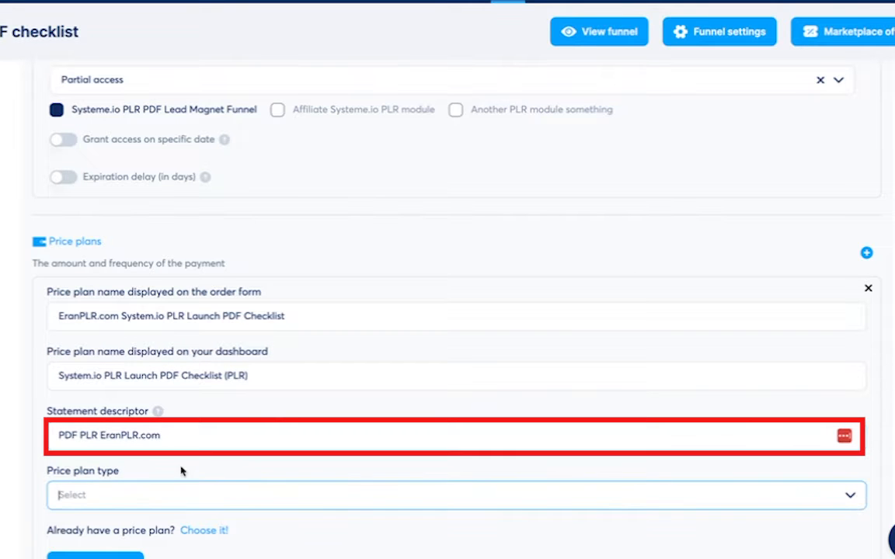
{"action": "left_click", "coordinate": [158, 412]}
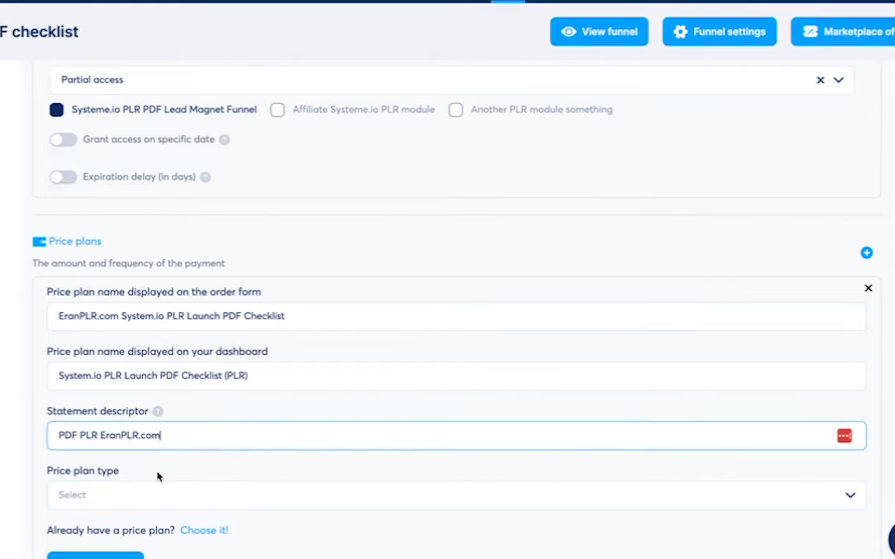
{"action": "scroll", "coordinate": [160, 475], "scroll_direction": "down", "scroll_amount": 1}
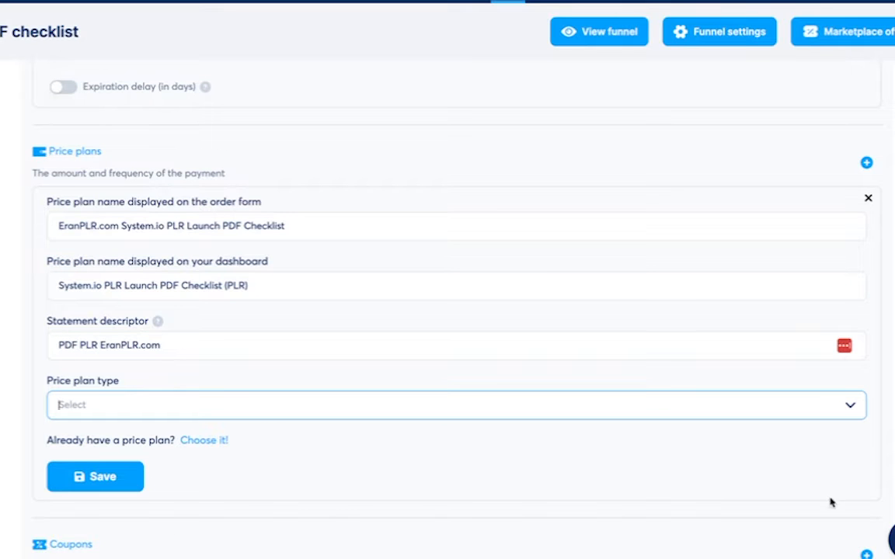
- Make it a One-time payment plan, set the amount, and save the plan and step
{"action": "left_click", "coordinate": [264, 405]}
{"action": "left_click", "coordinate": [243, 438]}
{"action": "left_click", "coordinate": [114, 464]}
{"action": "double_click", "coordinate": [114, 466]}
{"action": "scroll", "coordinate": [257, 420], "scroll_direction": "down", "scroll_amount": 1}
{"action": "left_click", "coordinate": [105, 449]}
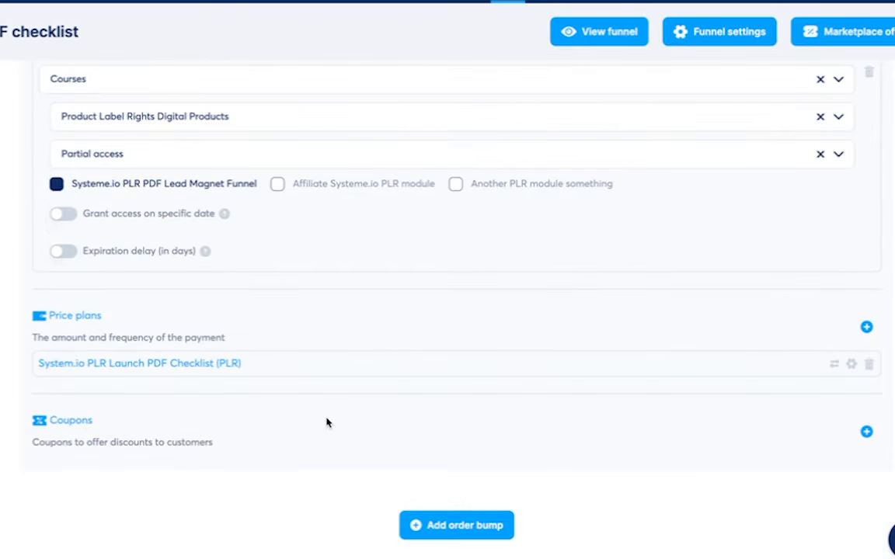
{"action": "scroll", "coordinate": [342, 421], "scroll_direction": "up", "scroll_amount": 5}
{"action": "left_click", "coordinate": [800, 105]}
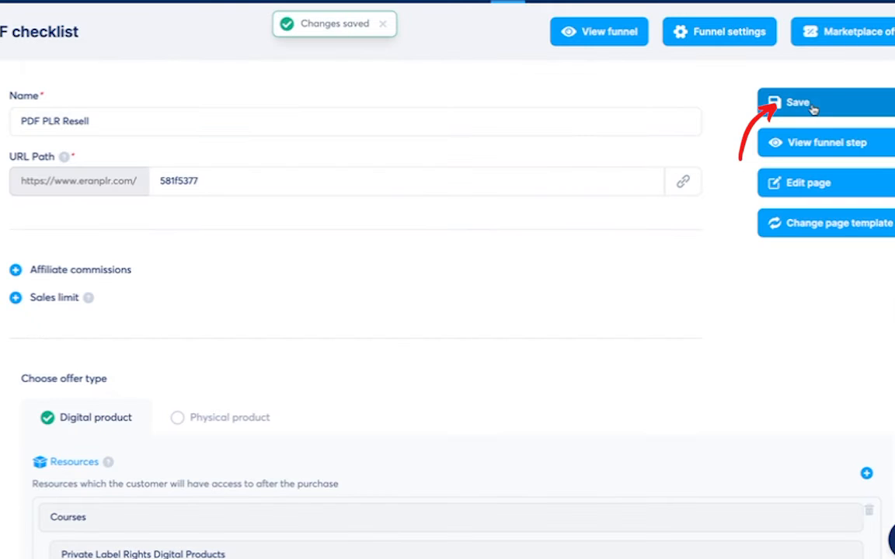
- Check the funnel domain settings, then change the step's URL path to systemeplrpdfplr
{"action": "left_click", "coordinate": [721, 33]}
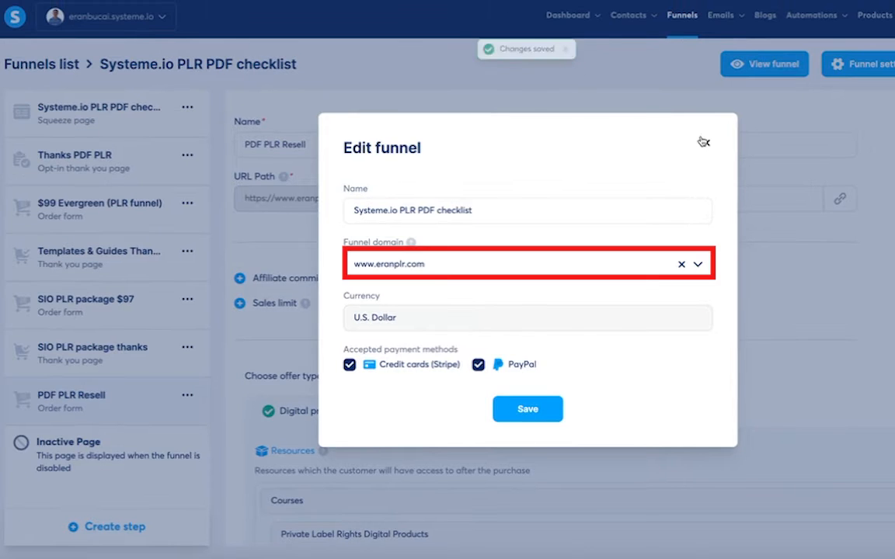
{"action": "left_click", "coordinate": [705, 144]}
{"action": "double_click", "coordinate": [466, 200]}
{"action": "type", "text": "pdf"}
{"action": "type", "text": "systeme"}
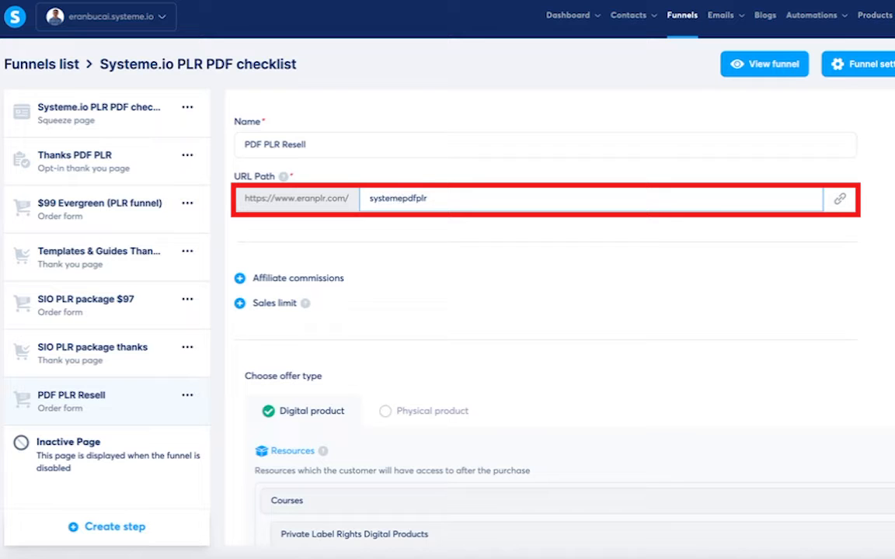
{"action": "type", "text": "plr"}
{"action": "scroll", "coordinate": [744, 300], "scroll_direction": "down", "scroll_amount": 3}
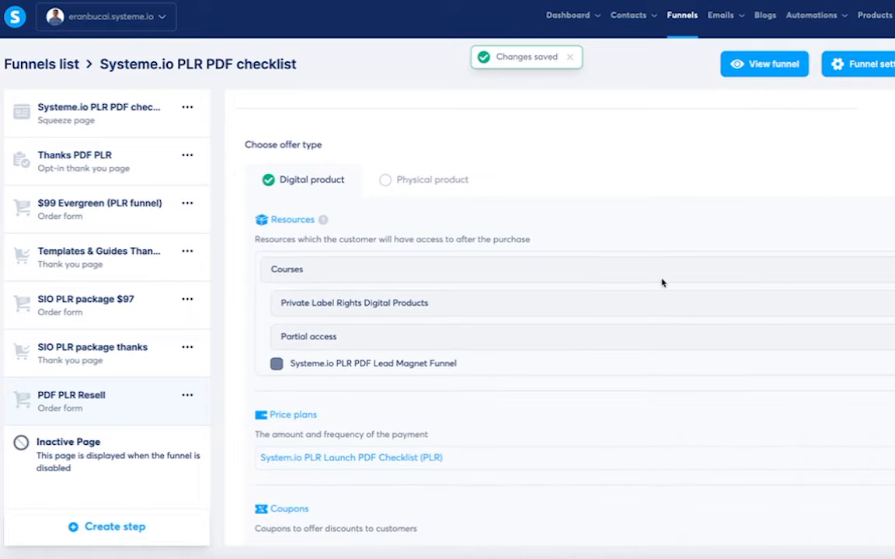
{"action": "scroll", "coordinate": [622, 287], "scroll_direction": "up", "scroll_amount": 3}
- Enable affiliate commissions at 50% with a 30-day payout delay
{"action": "left_click", "coordinate": [239, 228]}
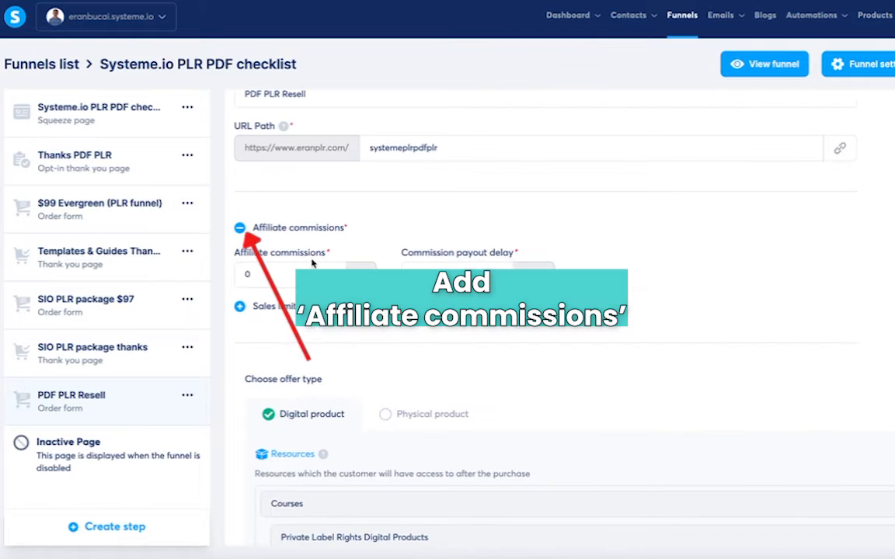
{"action": "left_click", "coordinate": [293, 266]}
{"action": "left_click", "coordinate": [662, 245]}
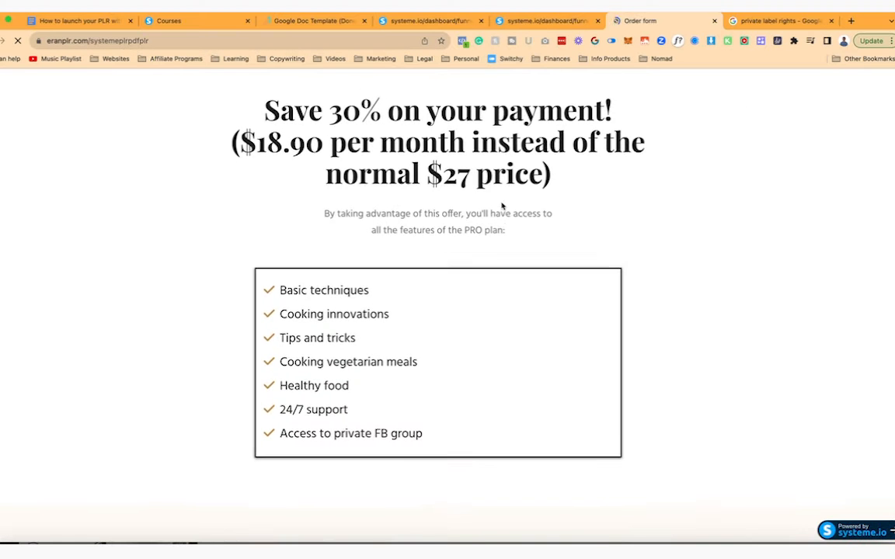
- Scroll through the live order form preview, then return to review the step settings
{"action": "scroll", "coordinate": [501, 202], "scroll_direction": "down", "scroll_amount": 5}
{"action": "scroll", "coordinate": [501, 202], "scroll_direction": "up", "scroll_amount": 5}
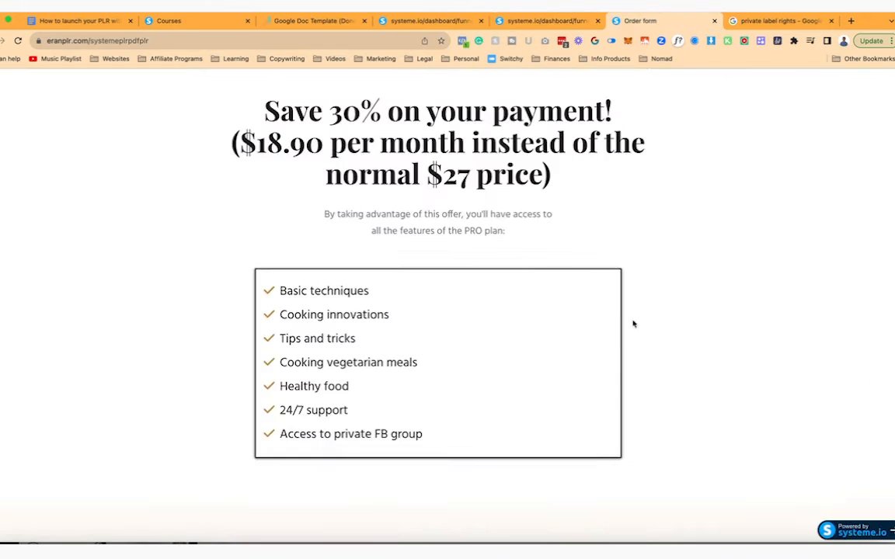
{"action": "scroll", "coordinate": [634, 324], "scroll_direction": "down", "scroll_amount": 10}
{"action": "scroll", "coordinate": [631, 318], "scroll_direction": "up", "scroll_amount": 10}
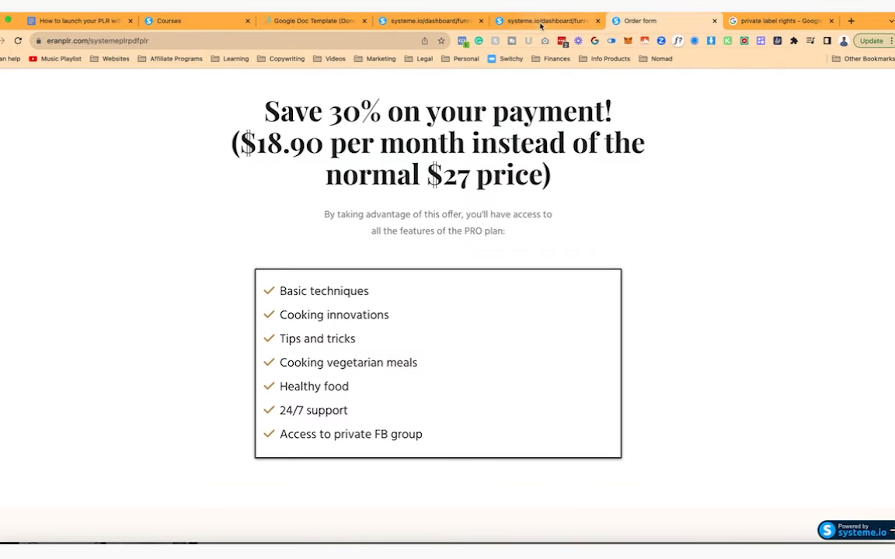
{"action": "scroll", "coordinate": [578, 296], "scroll_direction": "down", "scroll_amount": 5}
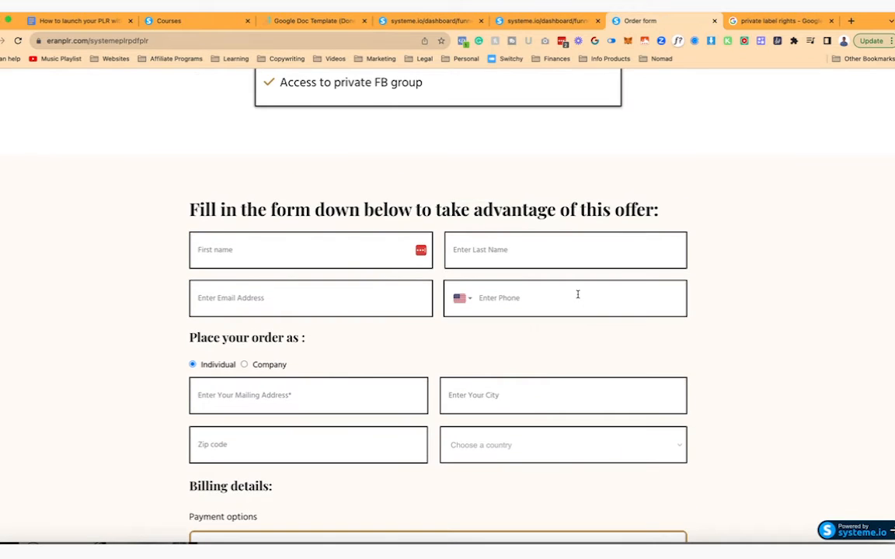
{"action": "scroll", "coordinate": [578, 295], "scroll_direction": "down", "scroll_amount": 3}
{"action": "scroll", "coordinate": [578, 297], "scroll_direction": "up", "scroll_amount": 5}
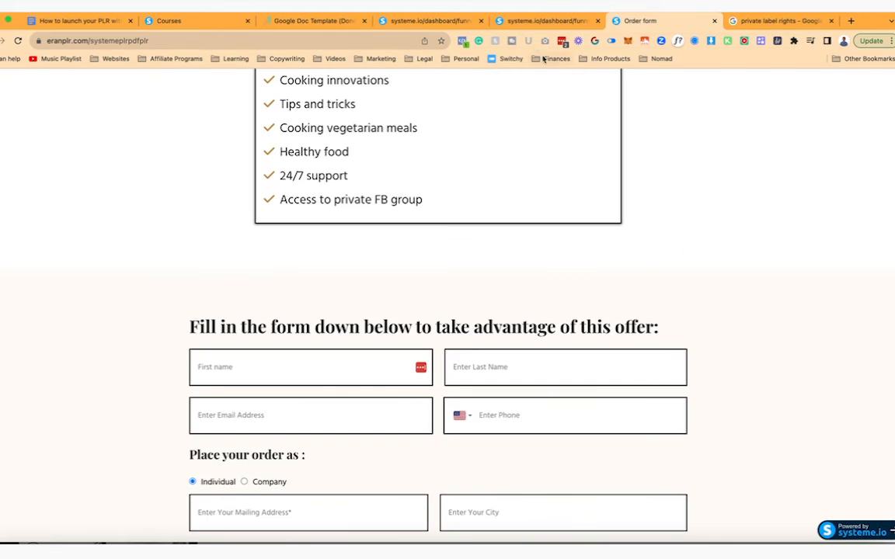
{"action": "left_click", "coordinate": [513, 20]}
{"action": "scroll", "coordinate": [483, 353], "scroll_direction": "down", "scroll_amount": 4}
{"action": "scroll", "coordinate": [480, 346], "scroll_direction": "down", "scroll_amount": 3}
{"action": "scroll", "coordinate": [479, 339], "scroll_direction": "up", "scroll_amount": 7}
- Start the order page headline with 'Get a Done-For-You Lead Magnet'
{"action": "left_click", "coordinate": [794, 274]}
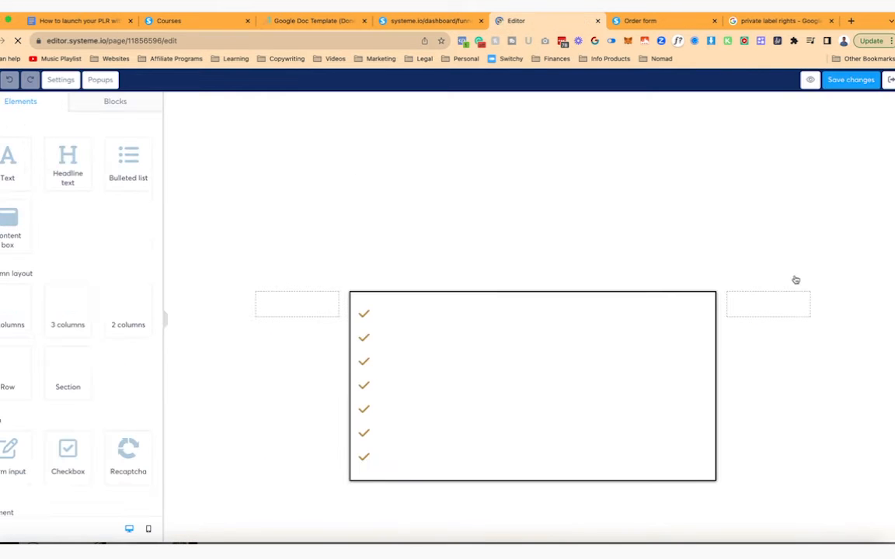
{"action": "left_click", "coordinate": [424, 136]}
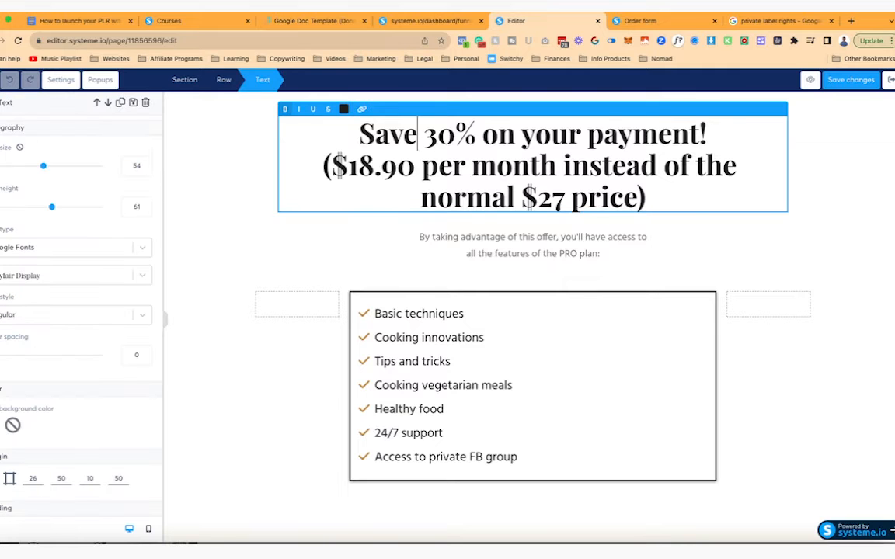
{"action": "left_click", "coordinate": [360, 134]}
{"action": "type", "text": "Get your"}
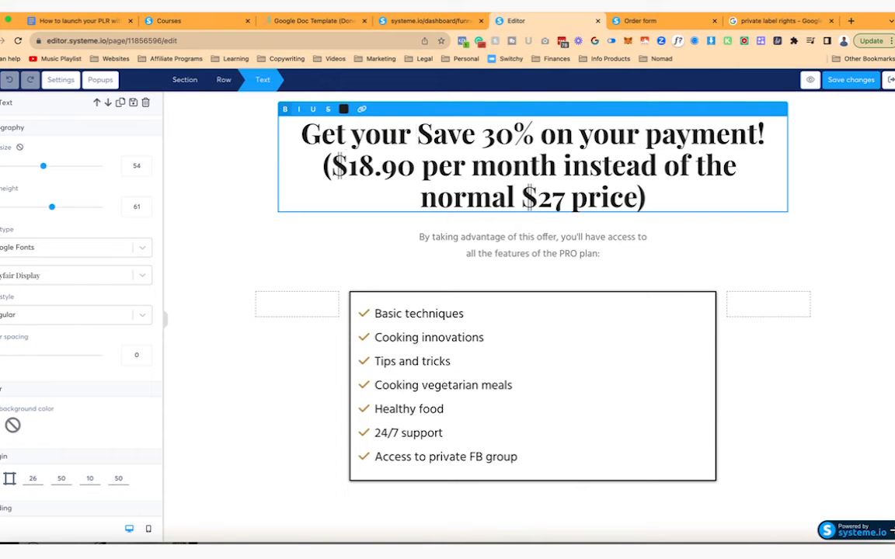
{"action": "key", "text": "BackSpace"}
{"action": "key", "text": "BackSpace"}
{"action": "key", "text": "BackSpace"}
{"action": "key", "text": "BackSpace"}
{"action": "key", "text": "BackSpace"}
{"action": "type", "text": "a Done-For-"}
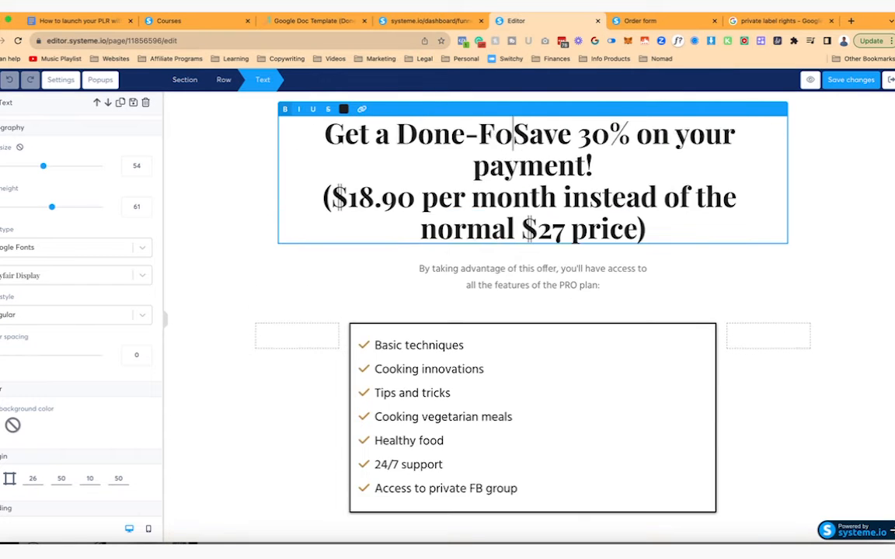
{"action": "type", "text": "You Lead"}
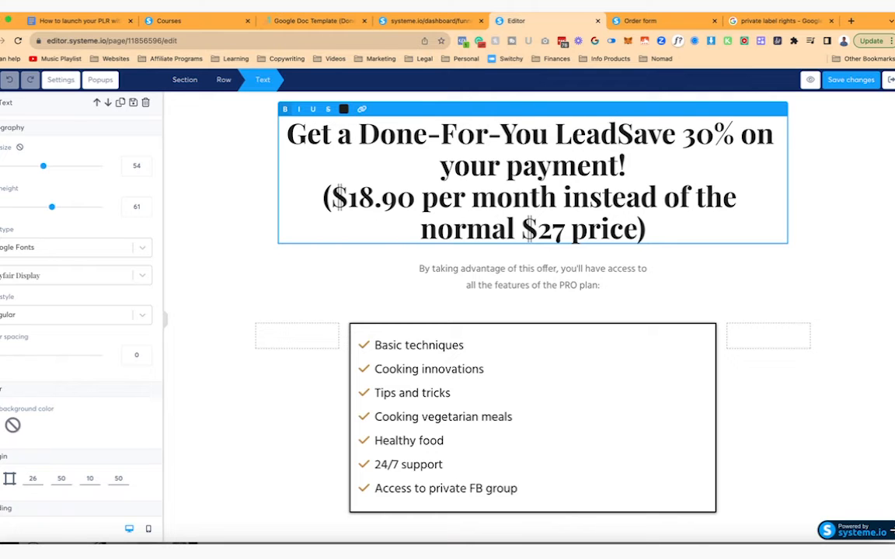
{"action": "type", "text": " Magnet"}
{"action": "left_click", "coordinate": [550, 285]}
{"action": "triple_click", "coordinate": [453, 345]}
{"action": "left_click", "coordinate": [360, 368]}
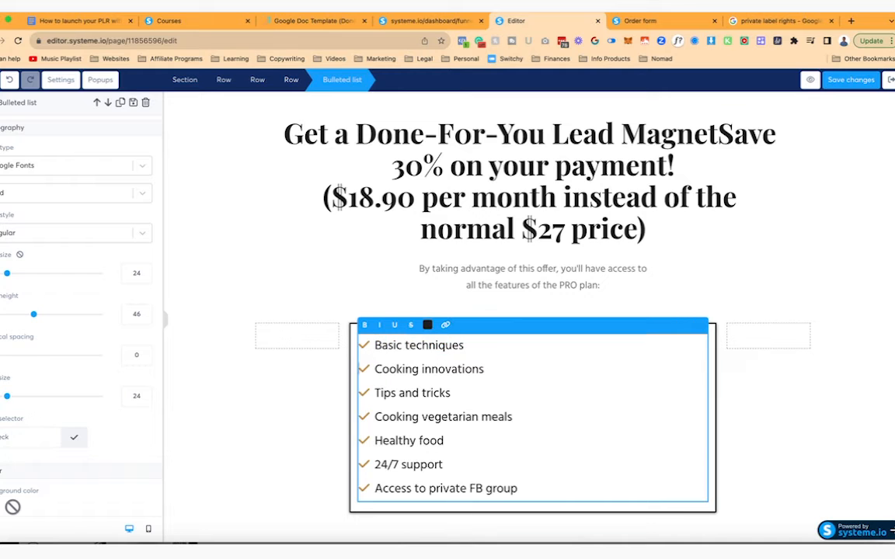
{"action": "left_click", "coordinate": [233, 372]}
- Add a dark heading 'Here is what you get in the members area:' above the checklist, plus an image placeholder
{"action": "scroll", "coordinate": [84, 345], "scroll_direction": "down", "scroll_amount": 2}
{"action": "scroll", "coordinate": [87, 412], "scroll_direction": "up", "scroll_amount": 1}
{"action": "scroll", "coordinate": [93, 233], "scroll_direction": "up", "scroll_amount": 2}
{"action": "left_click_drag", "start_coordinate": [31, 138], "coordinate": [463, 340]}
{"action": "triple_click", "coordinate": [464, 339]}
{"action": "type", "text": "Here is what you get in the members area:"}
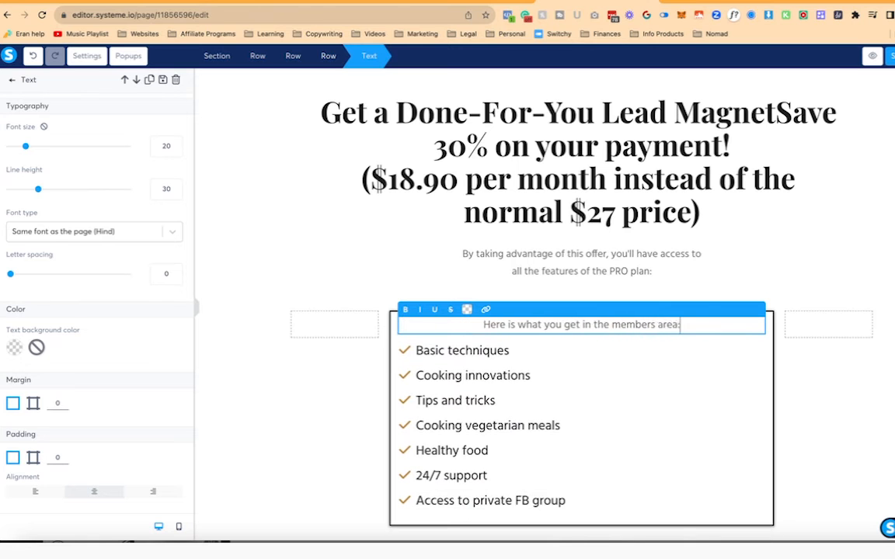
{"action": "key", "text": "ctrl+a"}
{"action": "left_click", "coordinate": [466, 310]}
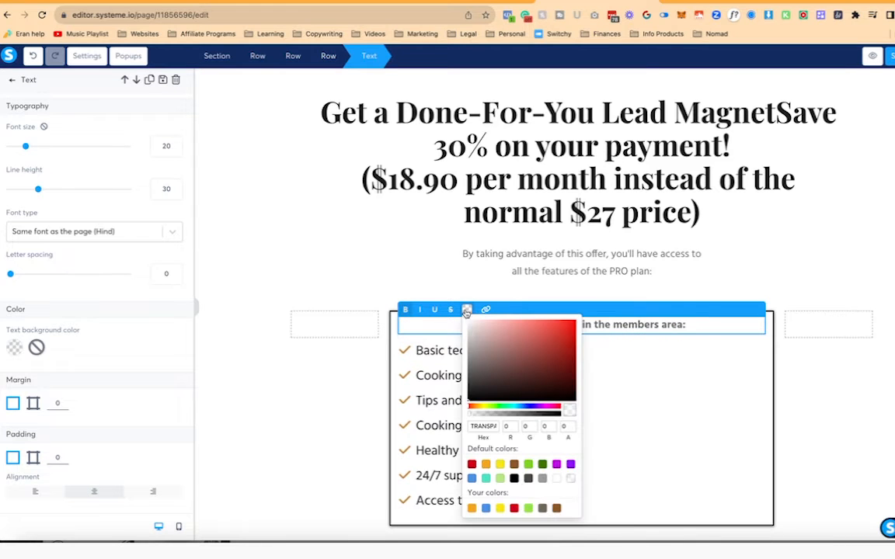
{"action": "left_click", "coordinate": [520, 480]}
{"action": "left_click", "coordinate": [328, 384]}
{"action": "scroll", "coordinate": [115, 260], "scroll_direction": "down", "scroll_amount": 5}
{"action": "left_click_drag", "start_coordinate": [31, 335], "coordinate": [467, 349]}
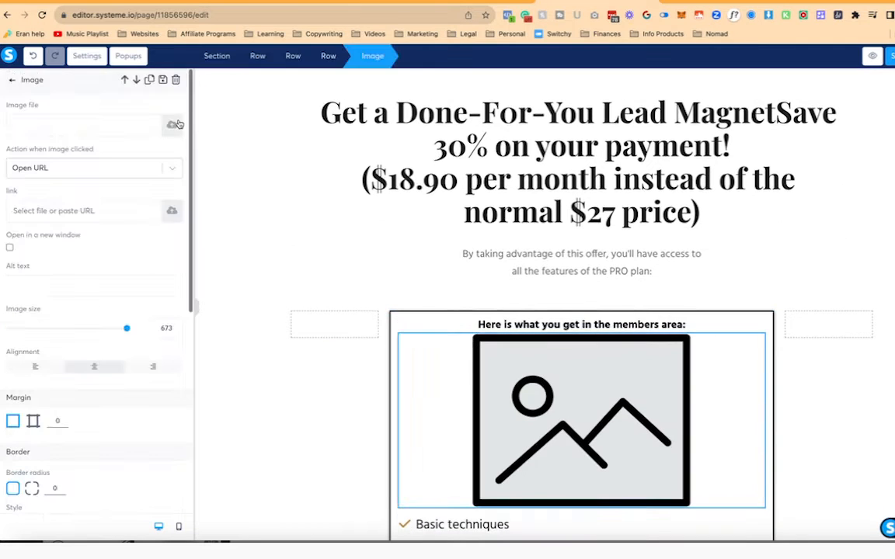
- Upload the newest members-area screenshot into the image placeholder
{"action": "left_click", "coordinate": [172, 125]}
{"action": "left_click", "coordinate": [472, 315]}
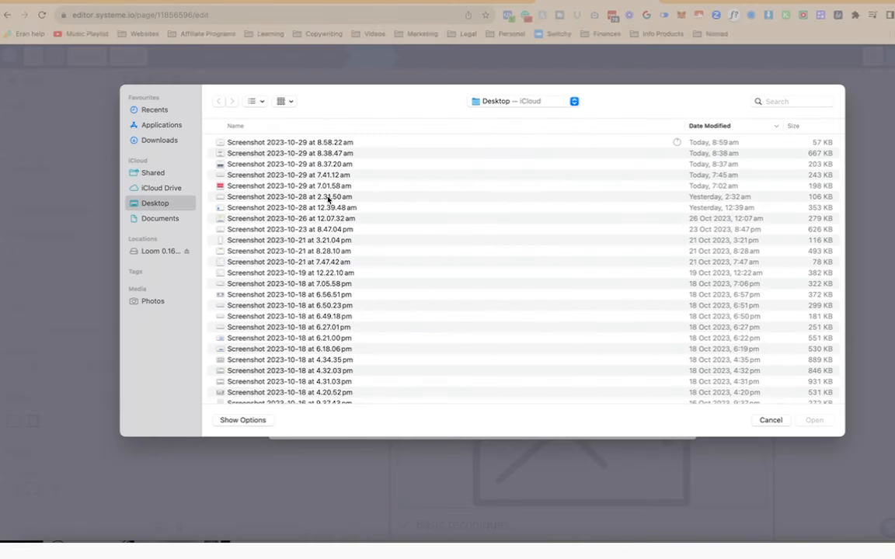
{"action": "left_click", "coordinate": [293, 144]}
{"action": "double_click", "coordinate": [292, 144]}
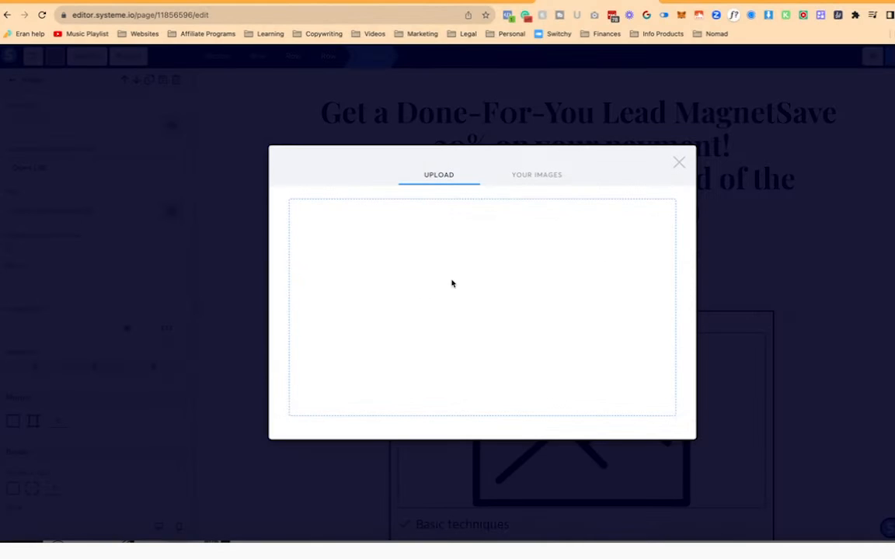
{"action": "left_click", "coordinate": [658, 442]}
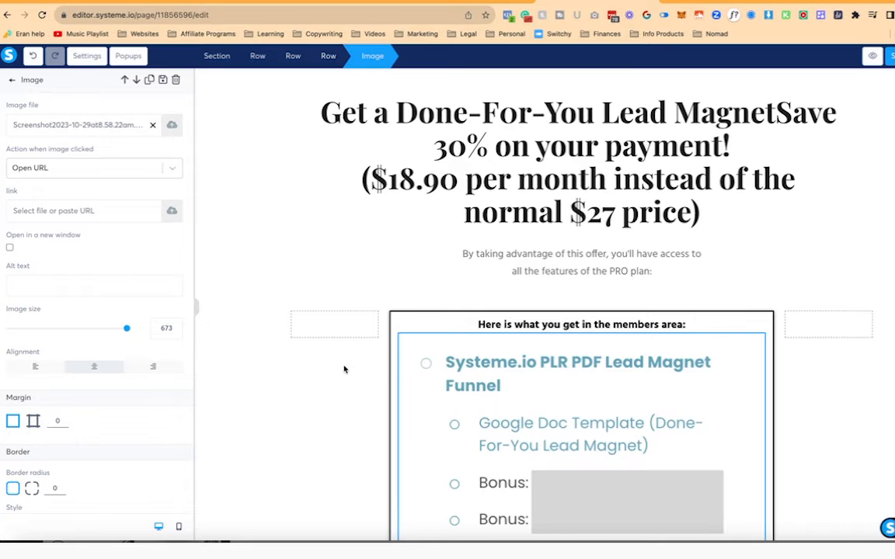
- Resize the image to 500 and move the members-area heading above the checklist
{"action": "scroll", "coordinate": [344, 370], "scroll_direction": "down", "scroll_amount": 3}
{"action": "left_click_drag", "start_coordinate": [126, 328], "coordinate": [96, 328]}
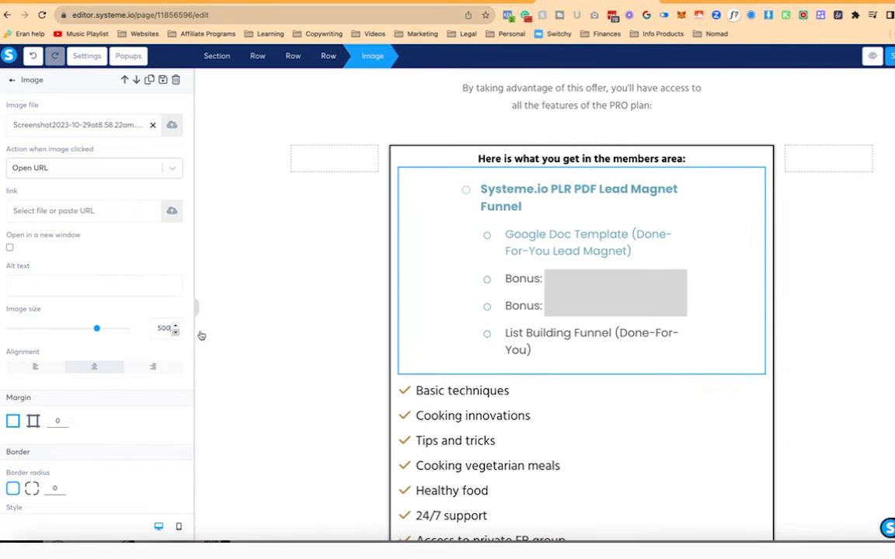
{"action": "left_click", "coordinate": [378, 292]}
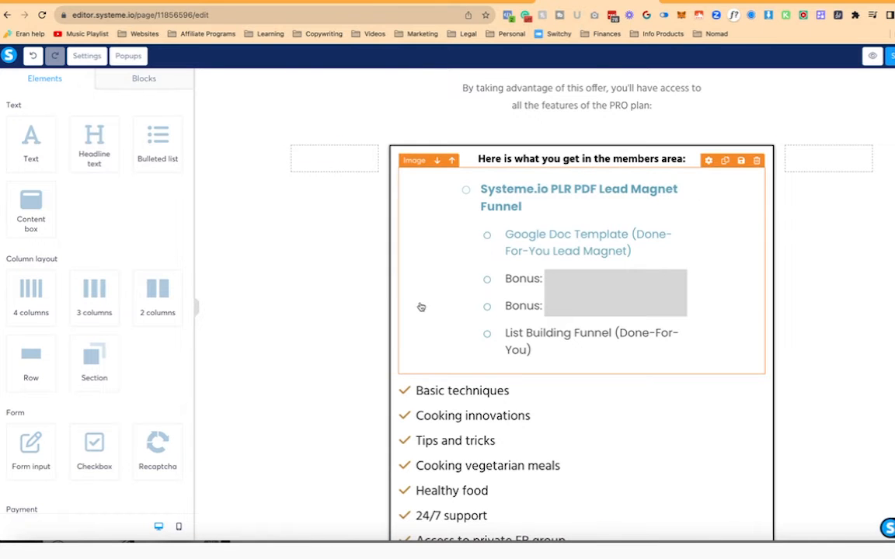
{"action": "scroll", "coordinate": [565, 353], "scroll_direction": "up", "scroll_amount": 2}
{"action": "left_click_drag", "start_coordinate": [564, 253], "coordinate": [524, 282]}
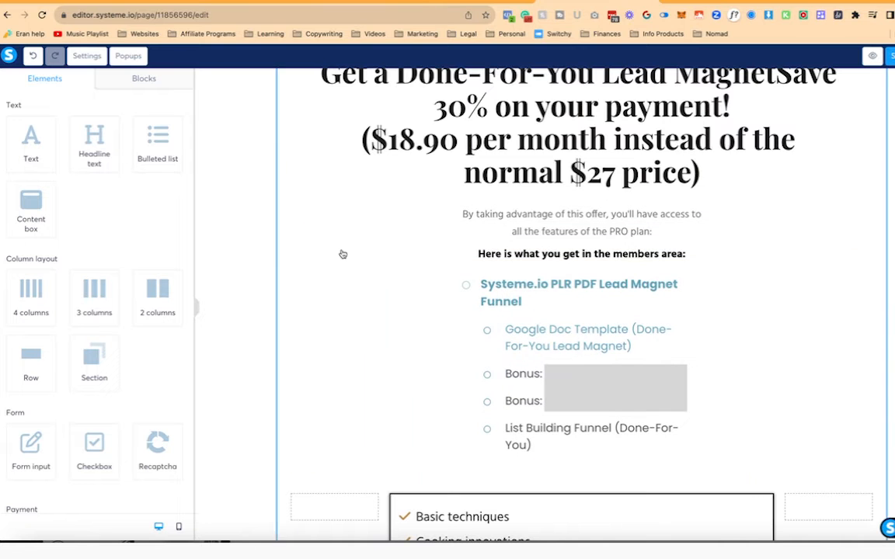
- Add a content box above the members-area heading and remove the old heading
{"action": "scroll", "coordinate": [113, 302], "scroll_direction": "down", "scroll_amount": 2}
{"action": "scroll", "coordinate": [113, 302], "scroll_direction": "down", "scroll_amount": 6}
{"action": "scroll", "coordinate": [92, 350], "scroll_direction": "up", "scroll_amount": 8}
{"action": "left_click_drag", "start_coordinate": [36, 232], "coordinate": [505, 257]}
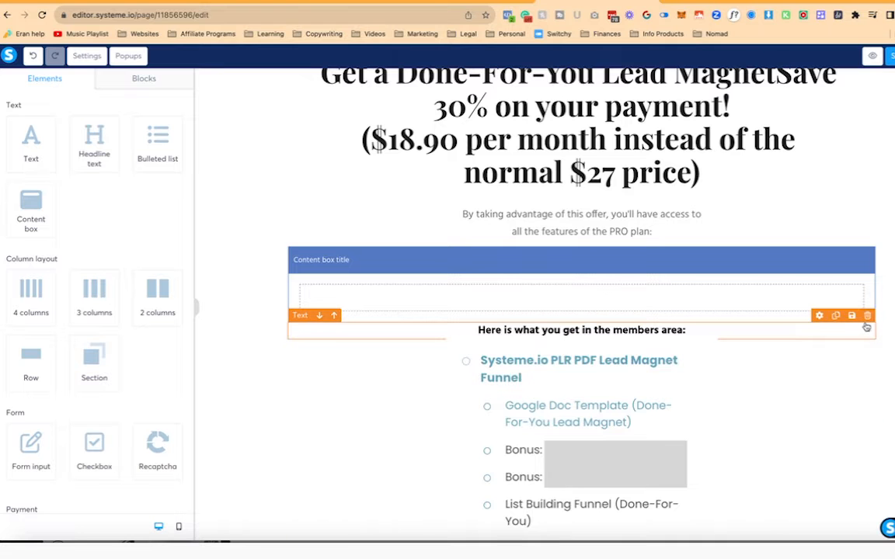
{"action": "left_click", "coordinate": [575, 78]}
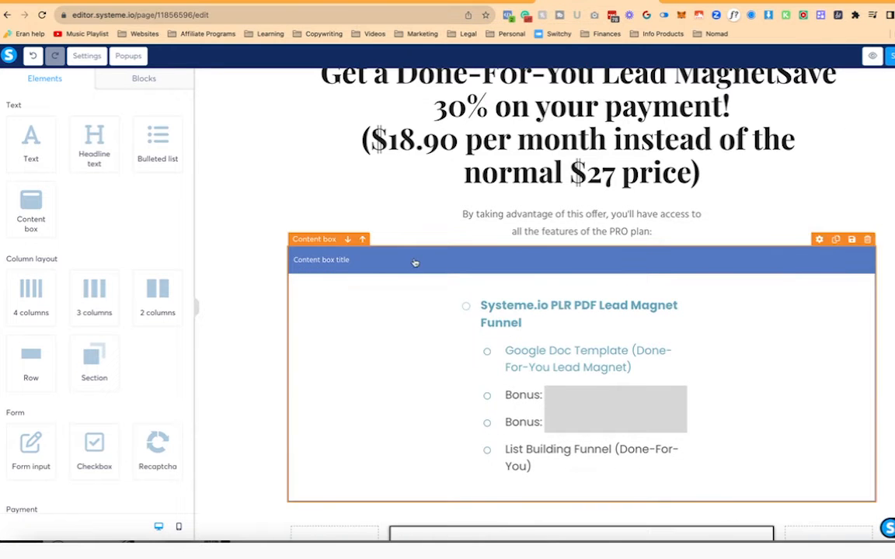
{"action": "left_click", "coordinate": [415, 263]}
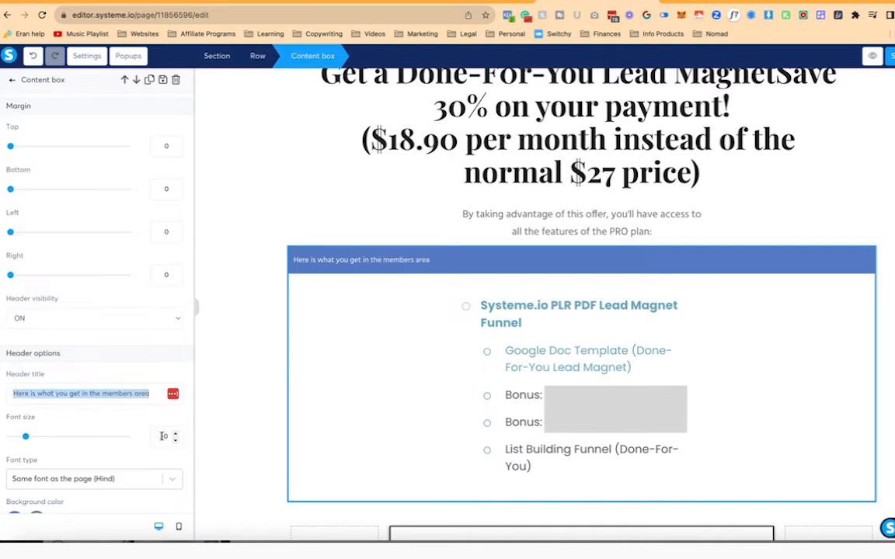
- Set the box header font to Google Fonts Poppins at size 24
{"action": "scroll", "coordinate": [163, 436], "scroll_direction": "down", "scroll_amount": 1}
{"action": "left_click", "coordinate": [85, 388]}
{"action": "left_click", "coordinate": [109, 451]}
{"action": "left_click", "coordinate": [105, 418]}
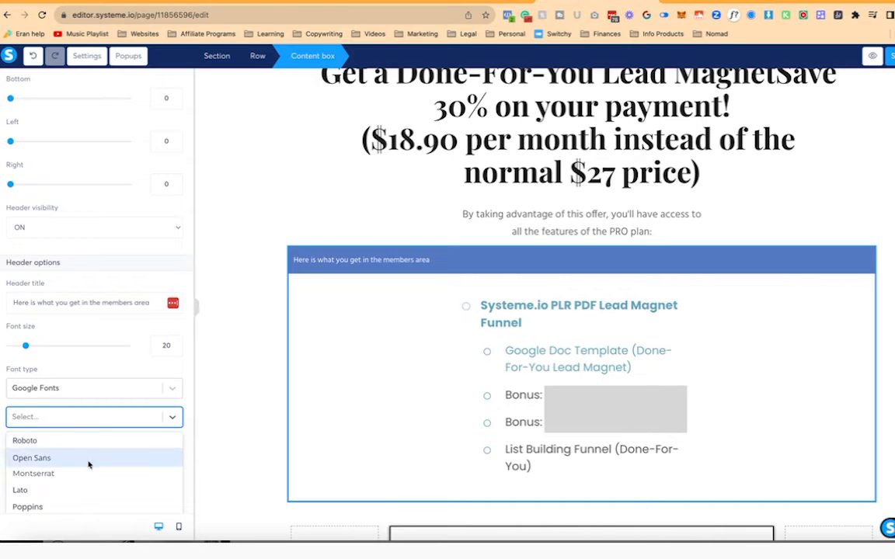
{"action": "left_click", "coordinate": [46, 506]}
{"action": "left_click", "coordinate": [174, 345]}
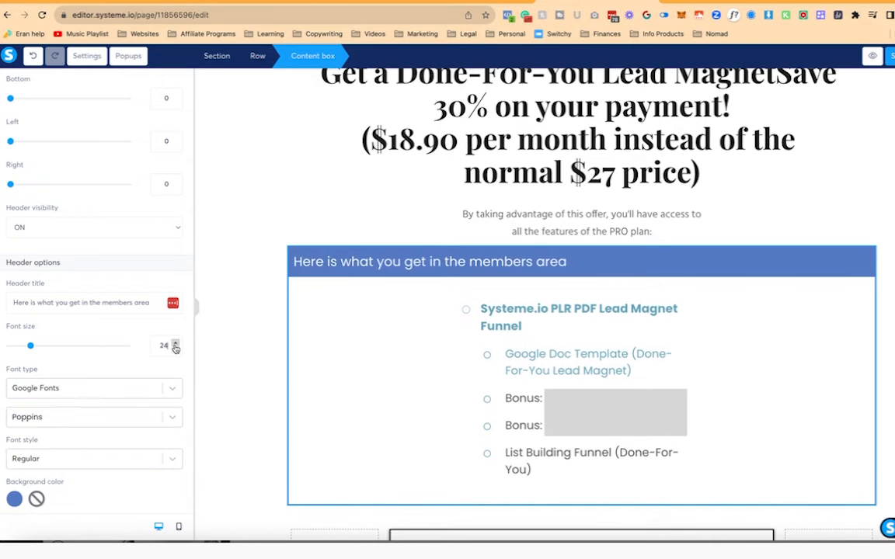
- Give the content box a hard shadow and set its border style to None
{"action": "scroll", "coordinate": [160, 385], "scroll_direction": "down", "scroll_amount": 5}
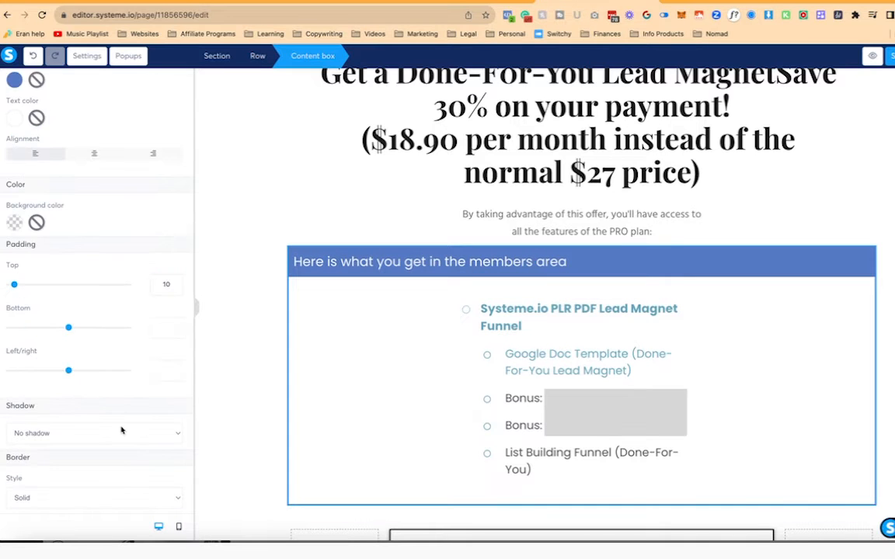
{"action": "scroll", "coordinate": [109, 362], "scroll_direction": "down", "scroll_amount": 3}
{"action": "scroll", "coordinate": [160, 310], "scroll_direction": "up", "scroll_amount": 3}
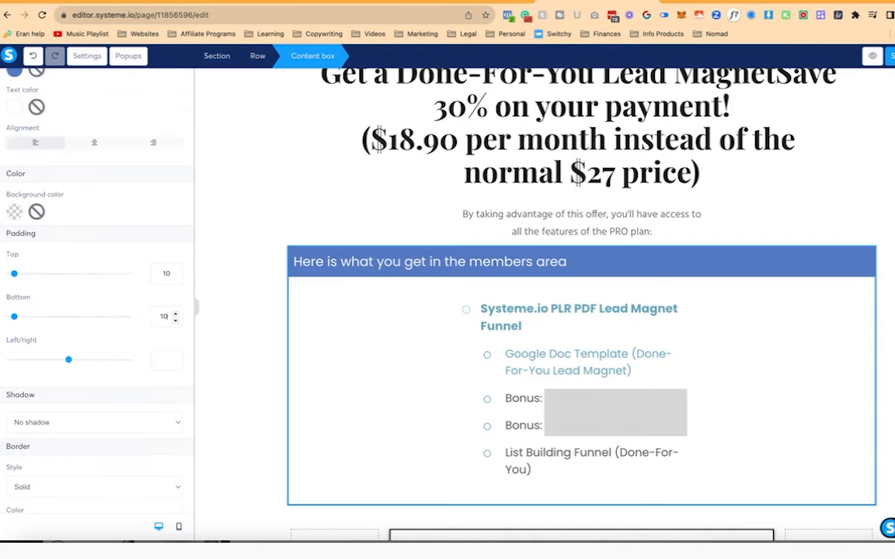
{"action": "scroll", "coordinate": [128, 315], "scroll_direction": "down", "scroll_amount": 3}
{"action": "left_click", "coordinate": [124, 302]}
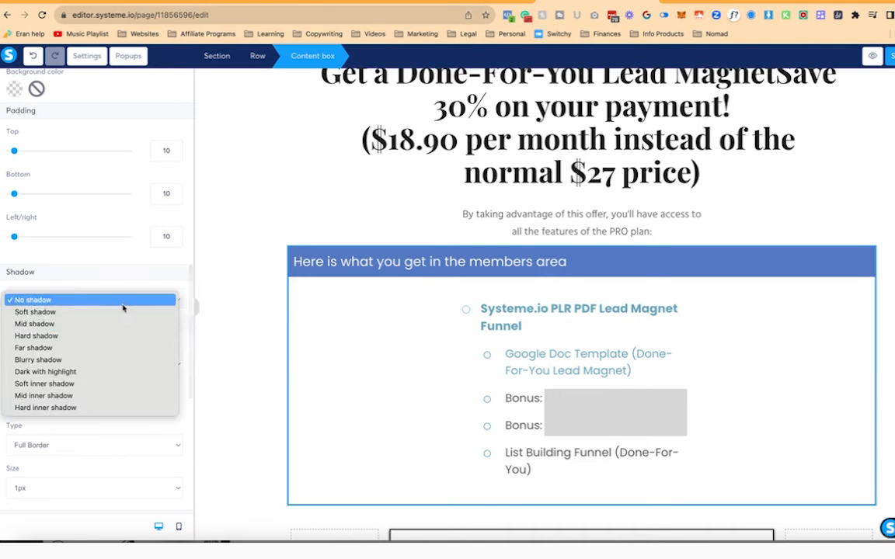
{"action": "left_click", "coordinate": [112, 333]}
{"action": "scroll", "coordinate": [126, 272], "scroll_direction": "down", "scroll_amount": 4}
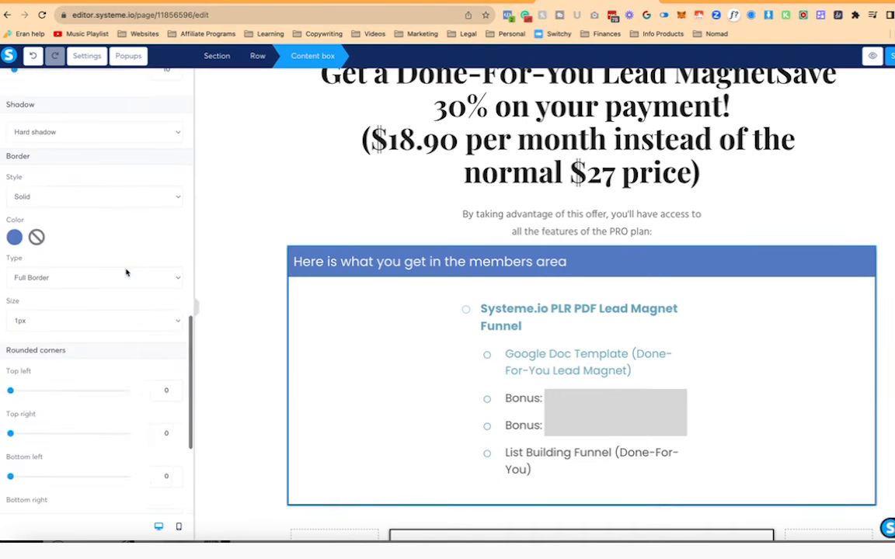
{"action": "scroll", "coordinate": [78, 233], "scroll_direction": "up", "scroll_amount": 2}
{"action": "left_click", "coordinate": [77, 231]}
{"action": "left_click", "coordinate": [78, 225]}
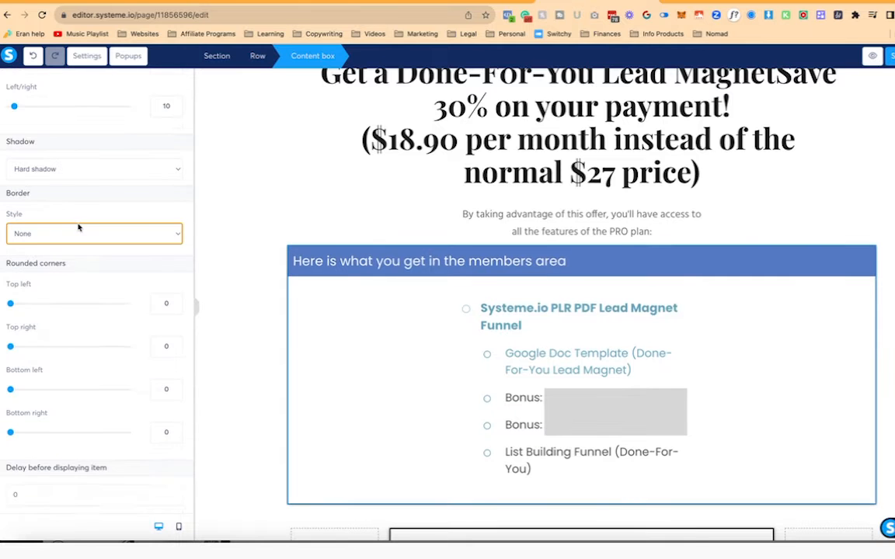
- Set the image inside the content box to size 600
{"action": "left_click", "coordinate": [257, 289]}
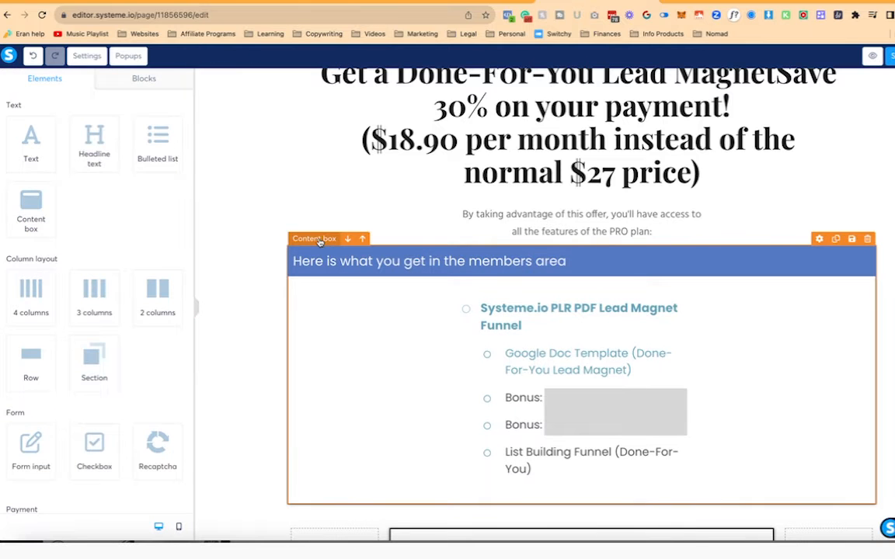
{"action": "left_click", "coordinate": [320, 243]}
{"action": "left_click", "coordinate": [379, 362]}
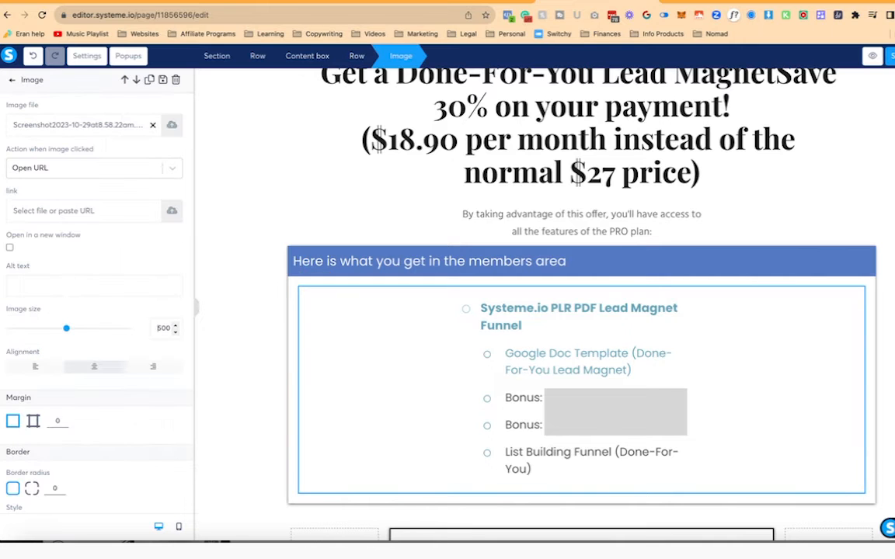
{"action": "type", "text": "600"}
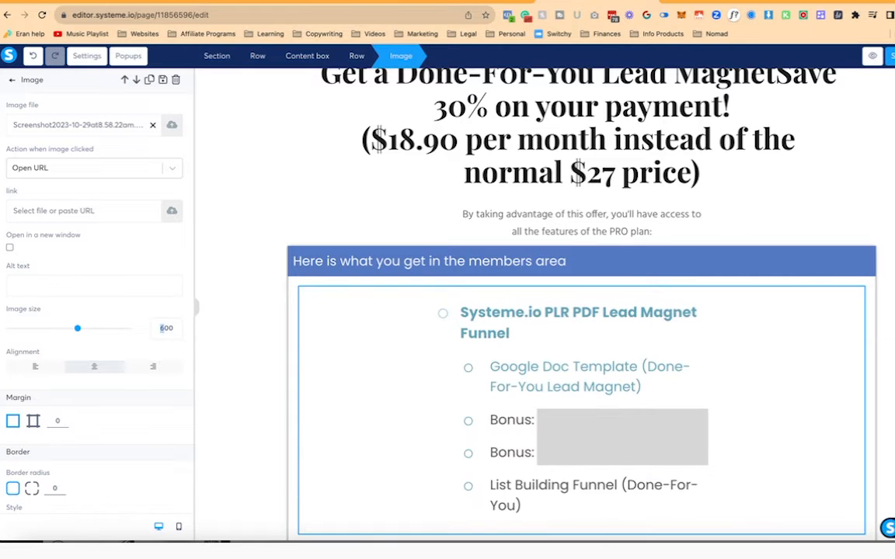
{"action": "type", "text": "5"}
{"action": "left_click", "coordinate": [251, 327]}
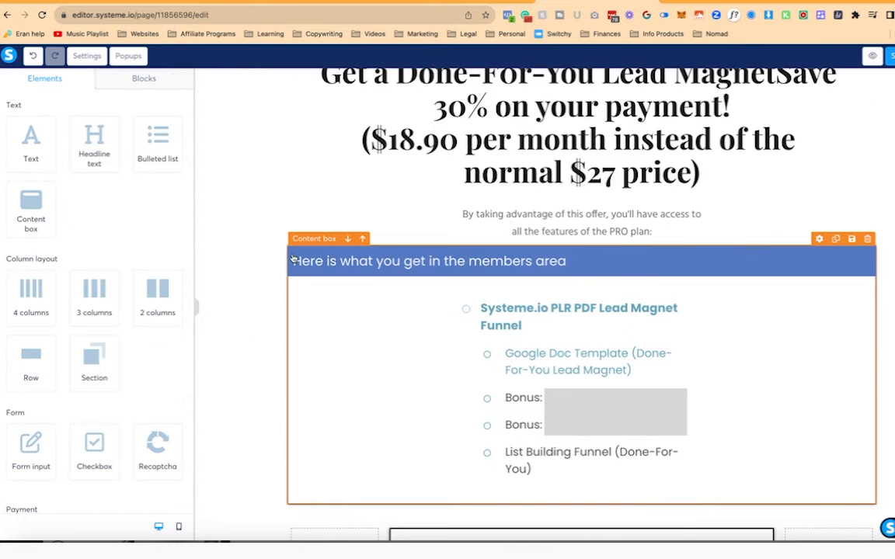
- Add a new top section, move the members-area box into it, and set content width Small
{"action": "scroll", "coordinate": [220, 117], "scroll_direction": "up", "scroll_amount": 1}
{"action": "left_click_drag", "start_coordinate": [87, 349], "coordinate": [322, 78]}
{"action": "left_click_drag", "start_coordinate": [426, 368], "coordinate": [428, 118]}
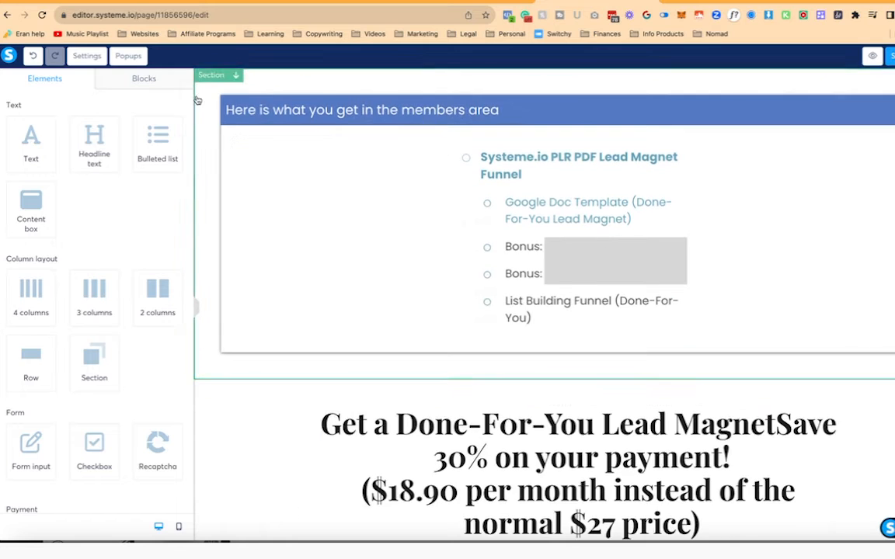
{"action": "left_click", "coordinate": [203, 108]}
{"action": "scroll", "coordinate": [118, 329], "scroll_direction": "down", "scroll_amount": 3}
{"action": "left_click", "coordinate": [128, 282]}
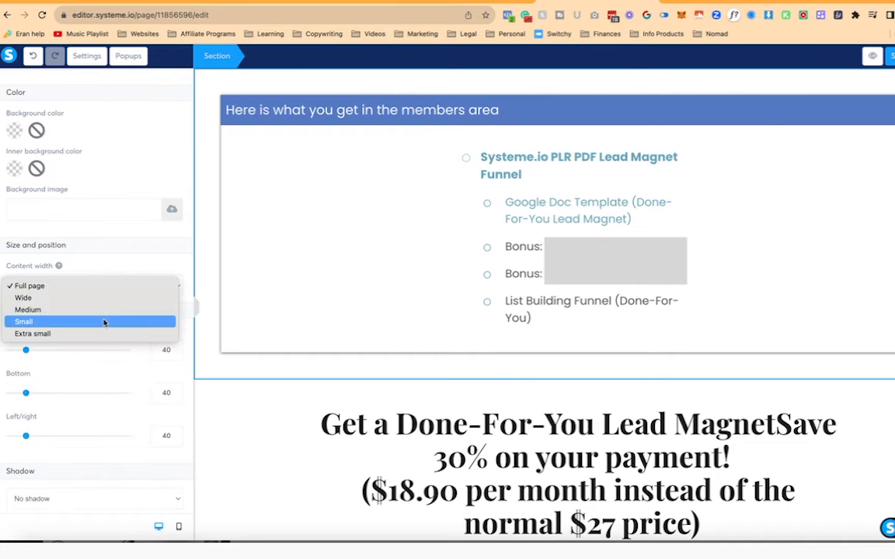
{"action": "left_click", "coordinate": [104, 320]}
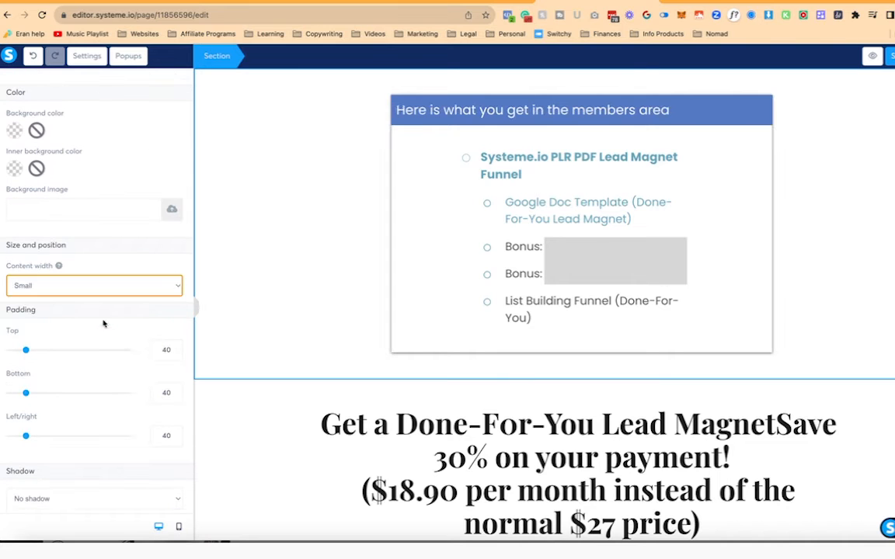
- Centre the box header and make it Semi-bold 600
{"action": "left_click", "coordinate": [419, 204]}
{"action": "scroll", "coordinate": [137, 286], "scroll_direction": "down", "scroll_amount": 3}
{"action": "scroll", "coordinate": [144, 303], "scroll_direction": "down", "scroll_amount": 3}
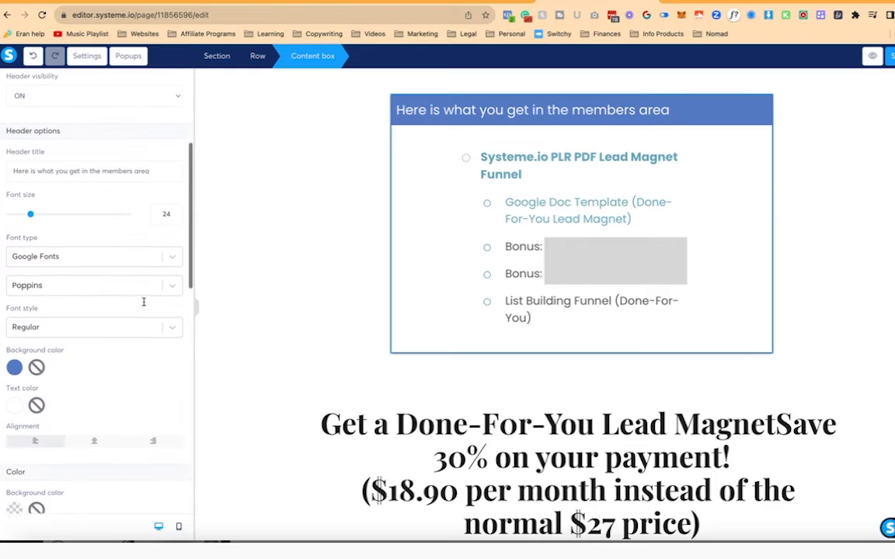
{"action": "left_click", "coordinate": [94, 412]}
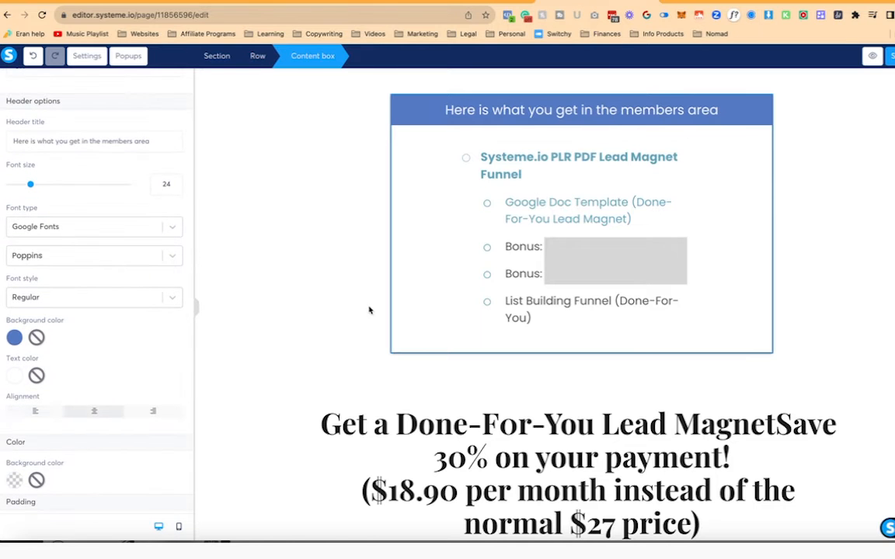
{"action": "left_click", "coordinate": [86, 297]}
{"action": "scroll", "coordinate": [104, 417], "scroll_direction": "down", "scroll_amount": 3}
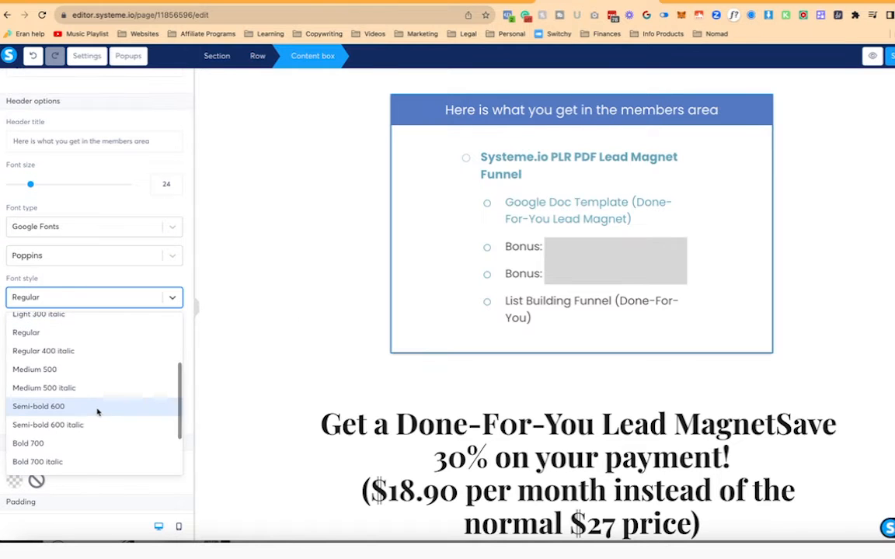
{"action": "left_click", "coordinate": [99, 409]}
{"action": "left_click", "coordinate": [330, 367]}
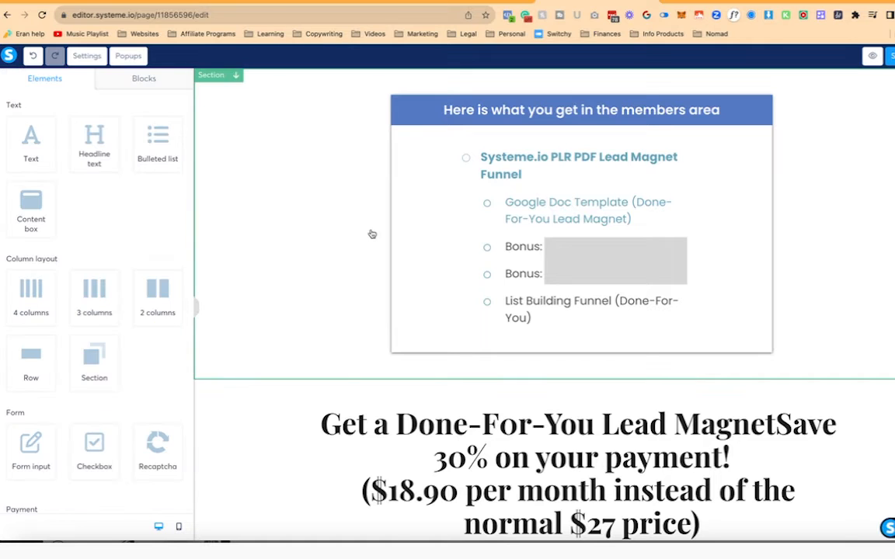
{"action": "left_click", "coordinate": [338, 191]}
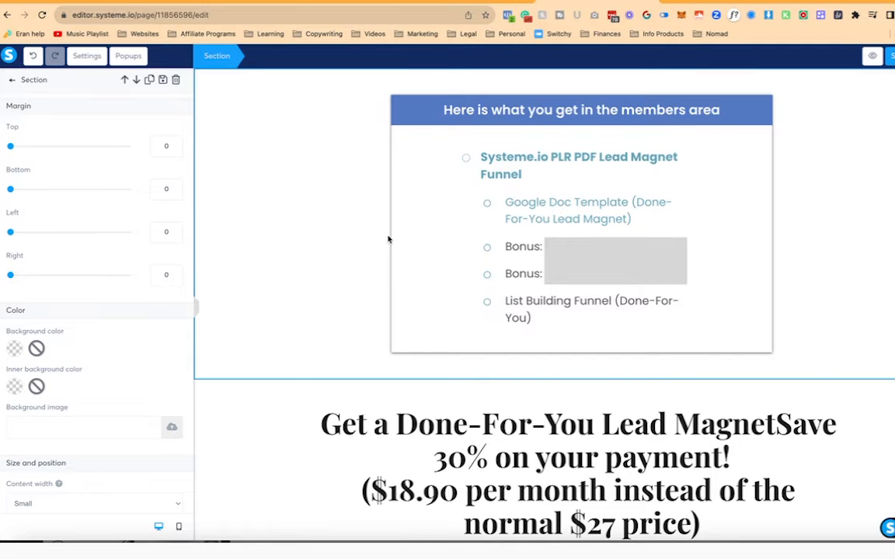
- Rewrite the headline opening as 'Enjoyed the Systeme.io PLR Launch checklist?'
{"action": "left_click", "coordinate": [290, 419]}
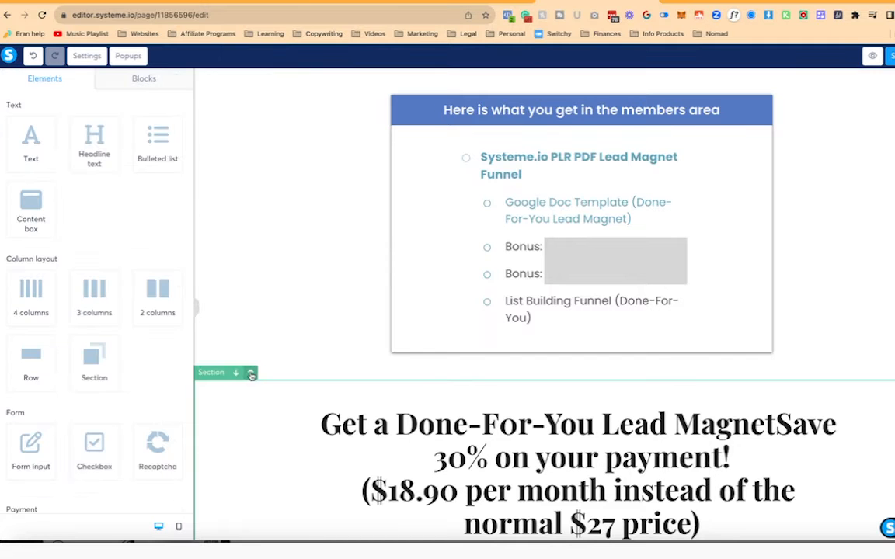
{"action": "left_click", "coordinate": [244, 373]}
{"action": "left_click", "coordinate": [419, 189]}
{"action": "type", "text": "Enjoyed the "}
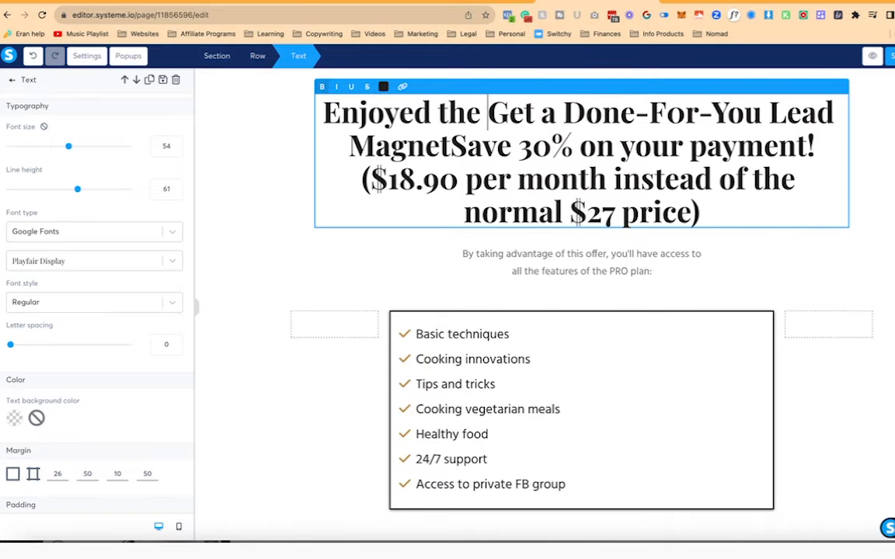
{"action": "type", "text": "PLR"}
{"action": "key", "text": "BackSpace"}
{"action": "key", "text": "BackSpace"}
{"action": "key", "text": "BackSpace"}
{"action": "type", "text": "Systeme.io PL"}
{"action": "key", "text": "BackSpace"}
{"action": "key", "text": "BackSpace"}
{"action": "type", "text": "PLR Laun"}
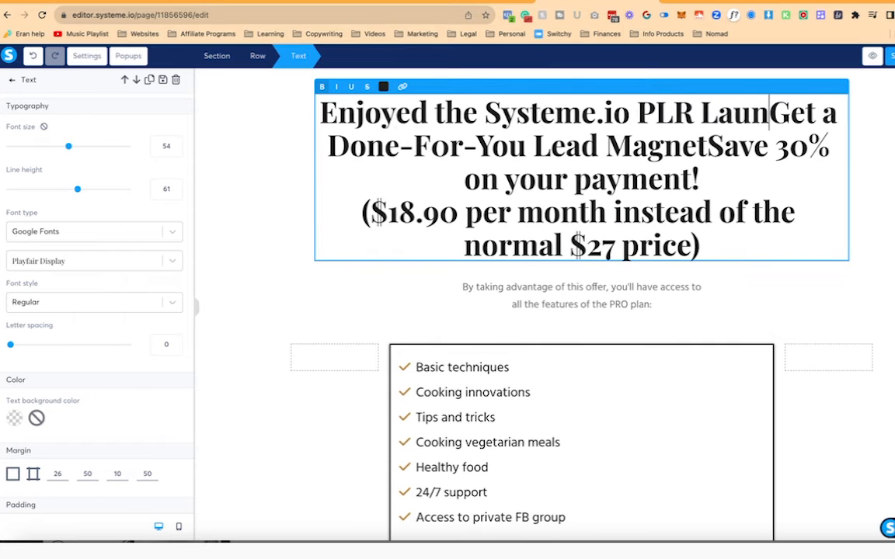
{"action": "type", "text": "ch checklist?"}
- Replace the old headline text with a 'Get access to use the same PDF as a lead magnet…funnel' paragraph
{"action": "key", "text": "shift+Down"}
{"action": "key", "text": "shift+Down"}
{"action": "key", "text": "shift+Down"}
{"action": "key", "text": "shift+Down"}
{"action": "key", "text": "BackSpace"}
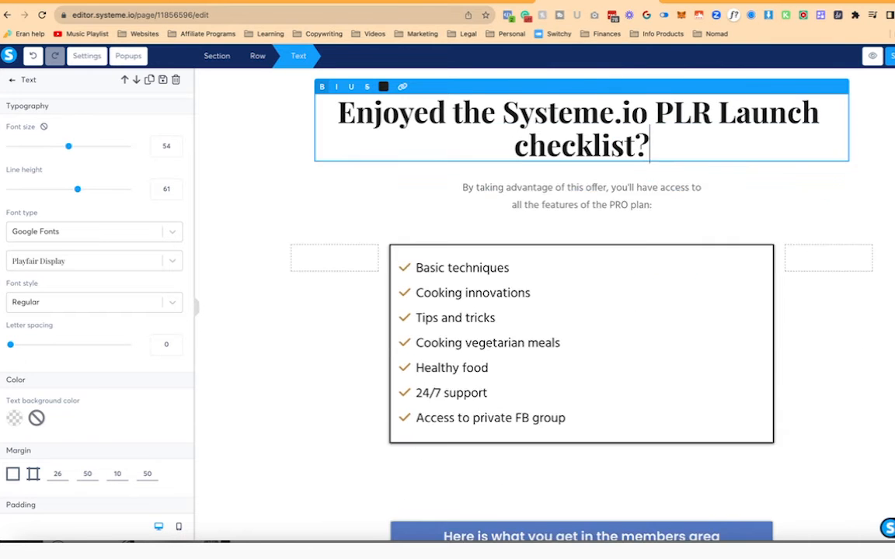
{"action": "key", "text": "Return"}
{"action": "key", "text": "Return"}
{"action": "type", "text": "Get access to "}
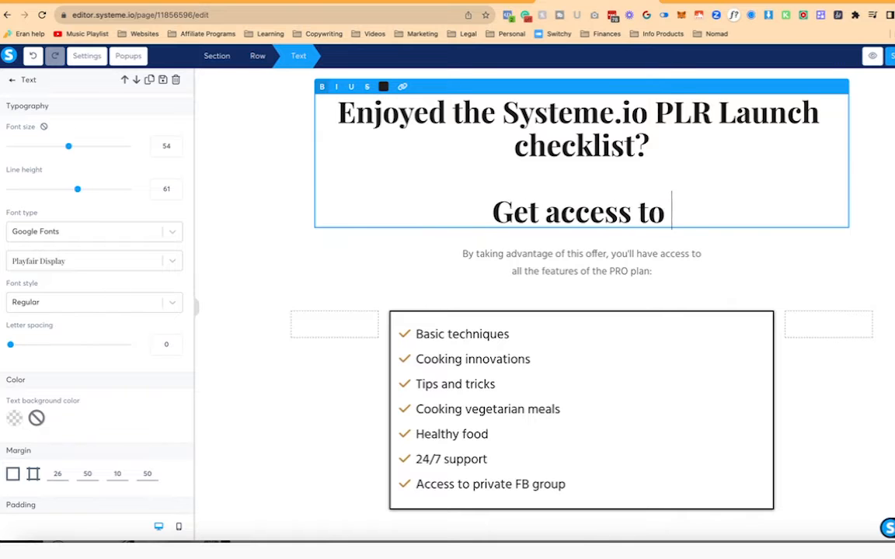
{"action": "type", "text": "use the same PDF as a"}
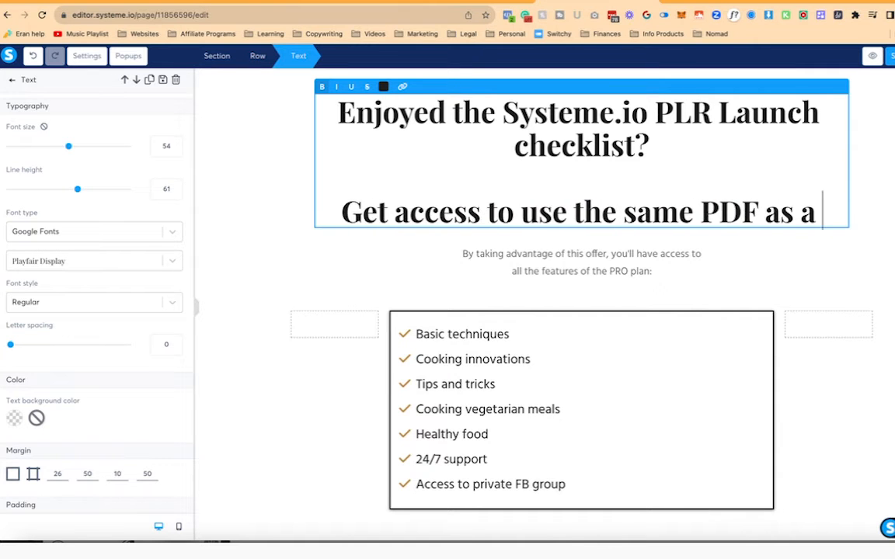
{"action": "type", "text": " lead magnet and use"}
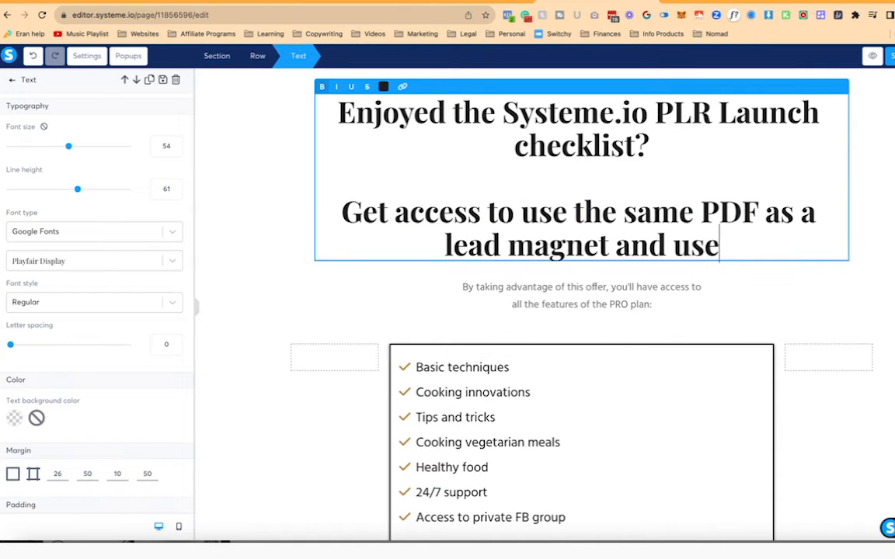
{"action": "type", "text": " it to build "}
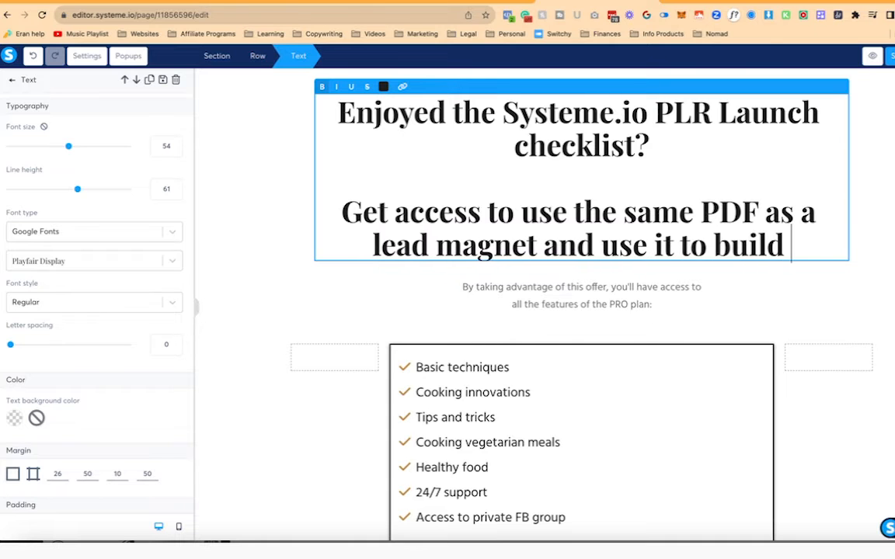
{"action": "type", "text": "an list and create a c"}
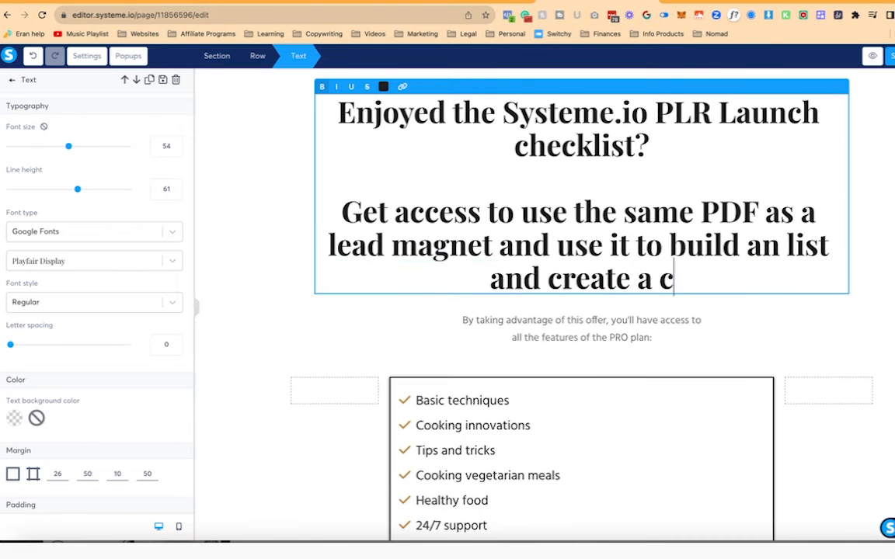
{"action": "type", "text": "omplete list b"}
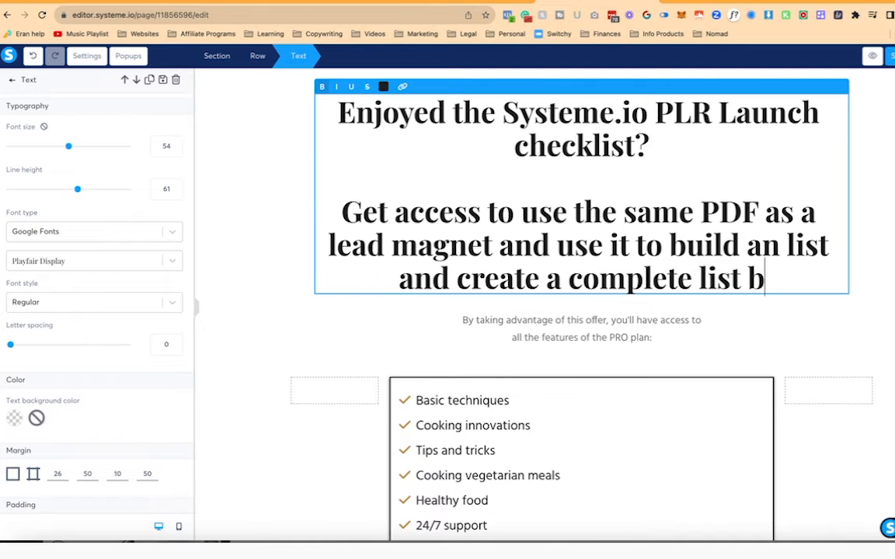
{"action": "type", "text": "uilding funnel to "}
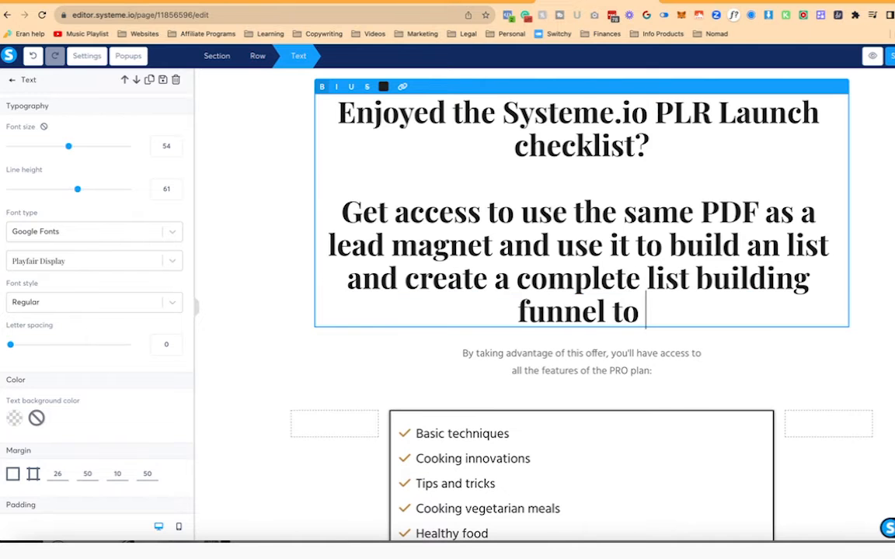
{"action": "type", "text": "sell your own System"}
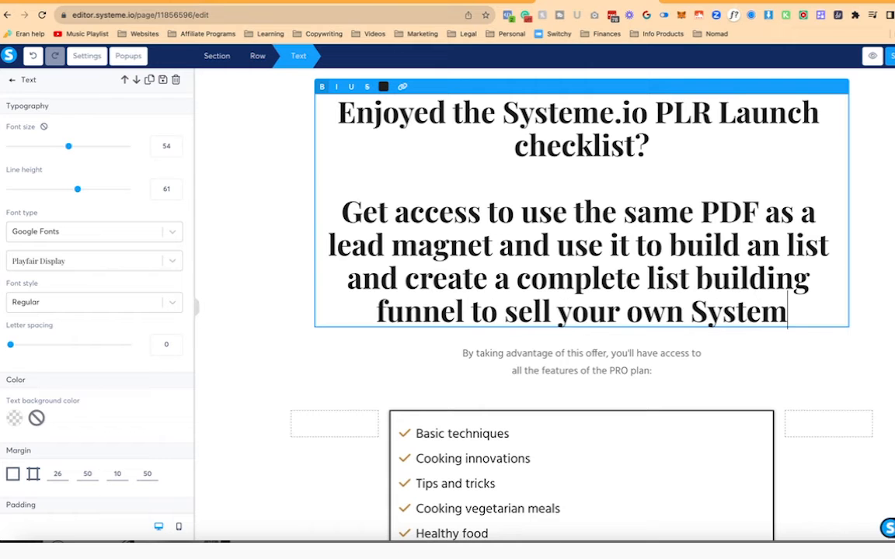
{"action": "key", "text": "BackSpace"}
{"action": "type", "text": "me.io PLR"}
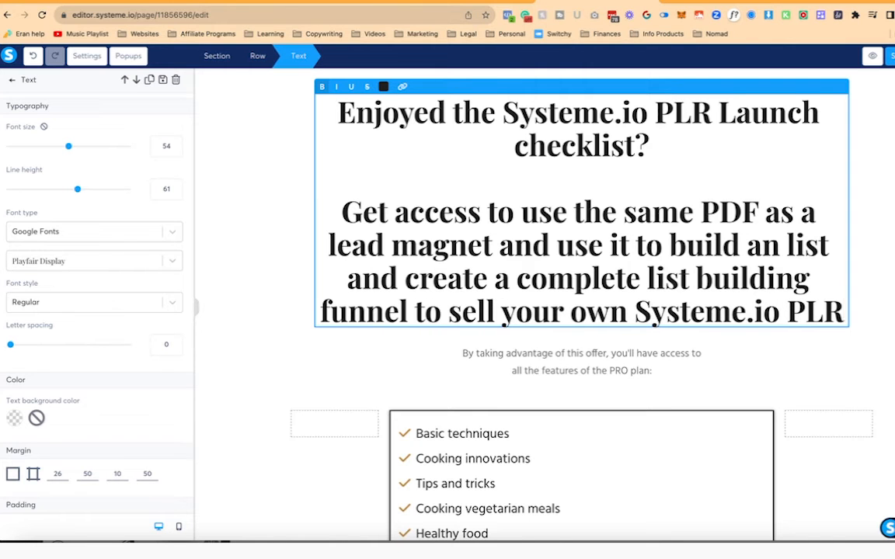
{"action": "key", "text": "BackSpace"}
{"action": "key", "text": "BackSpace"}
{"action": "key", "text": "BackSpace"}
{"action": "key", "text": "BackSpace"}
{"action": "key", "text": "BackSpace"}
{"action": "key", "text": "BackSpace"}
{"action": "key", "text": "BackSpace"}
{"action": "key", "text": "BackSpace"}
{"action": "key", "text": "BackSpace"}
{"action": "key", "text": "BackSpace"}
{"action": "key", "text": "BackSpace"}
{"action": "key", "text": "BackSpace"}
{"action": "key", "text": "BackSpace"}
{"action": "key", "text": "BackSpace"}
{"action": "key", "text": "BackSpace"}
{"action": "key", "text": "BackSpace"}
{"action": "key", "text": "BackSpace"}
{"action": "key", "text": "BackSpace"}
{"action": "key", "text": "BackSpace"}
{"action": "key", "text": "BackSpace"}
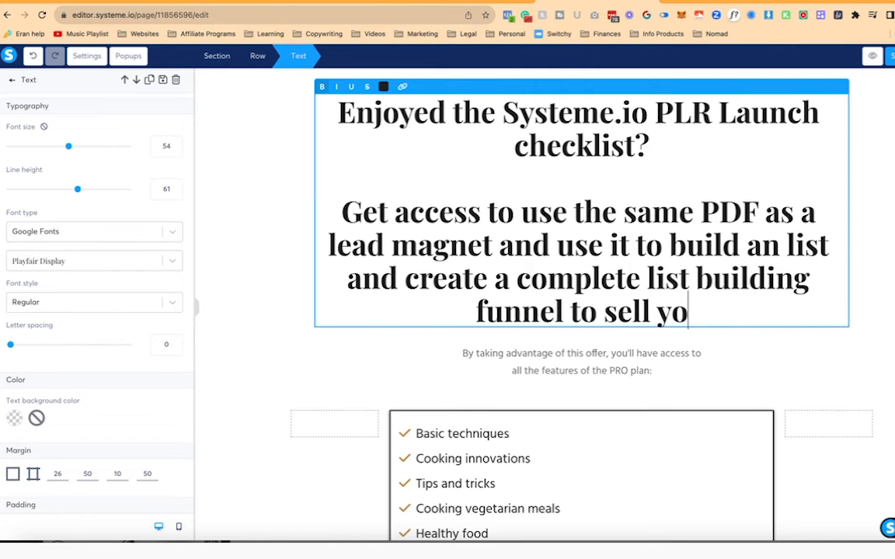
{"action": "left_click", "coordinate": [293, 173]}
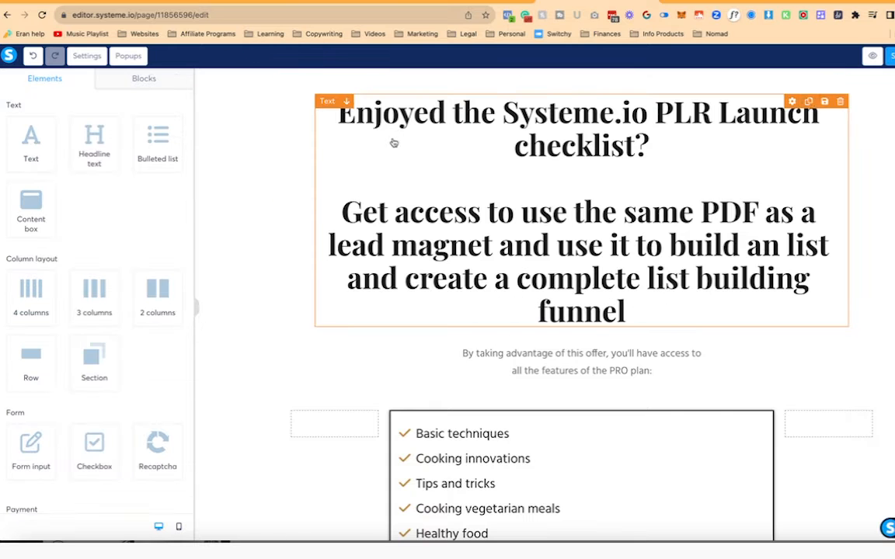
- Duplicate the headline block and delete the lower paragraph from the original
{"action": "left_click", "coordinate": [809, 102]}
{"action": "left_click", "coordinate": [642, 298]}
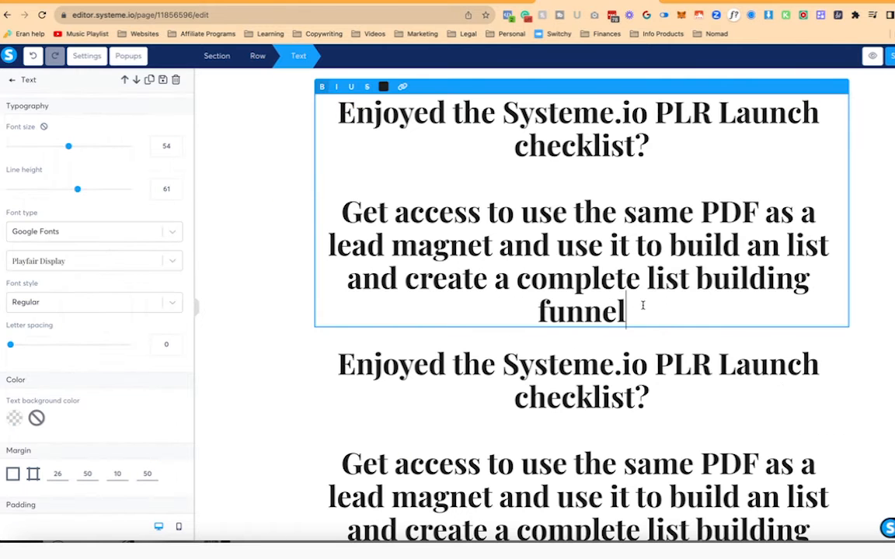
{"action": "key", "text": "shift+Up"}
{"action": "key", "text": "shift+Up"}
{"action": "key", "text": "shift+Up"}
{"action": "key", "text": "shift+Up"}
{"action": "key", "text": "BackSpace"}
- Delete the 'Enjoyed…checklist?' question line from the duplicated block
{"action": "key", "text": "BackSpace"}
{"action": "left_click", "coordinate": [655, 270]}
{"action": "key", "text": "shift+Up"}
{"action": "key", "text": "shift+Up"}
{"action": "key", "text": "BackSpace"}
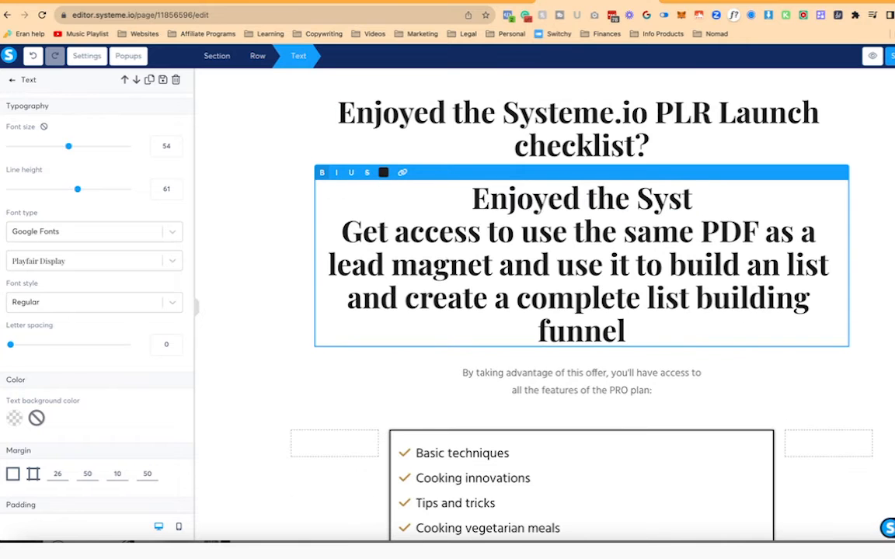
{"action": "type", "text": "eme.io"}
{"action": "key", "text": "shift+Up"}
{"action": "key", "text": "BackSpace"}
{"action": "key", "text": "BackSpace"}
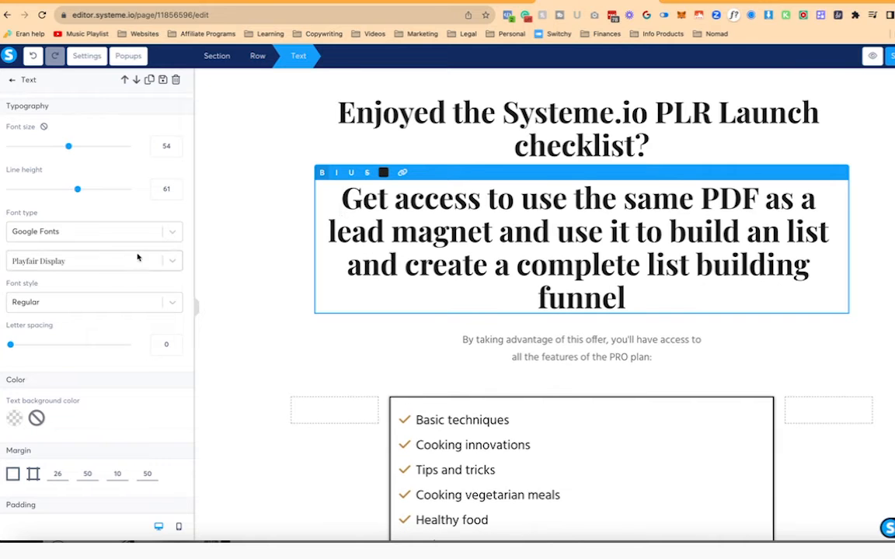
- Set the page's default typography font to Poppins
{"action": "left_click", "coordinate": [90, 56]}
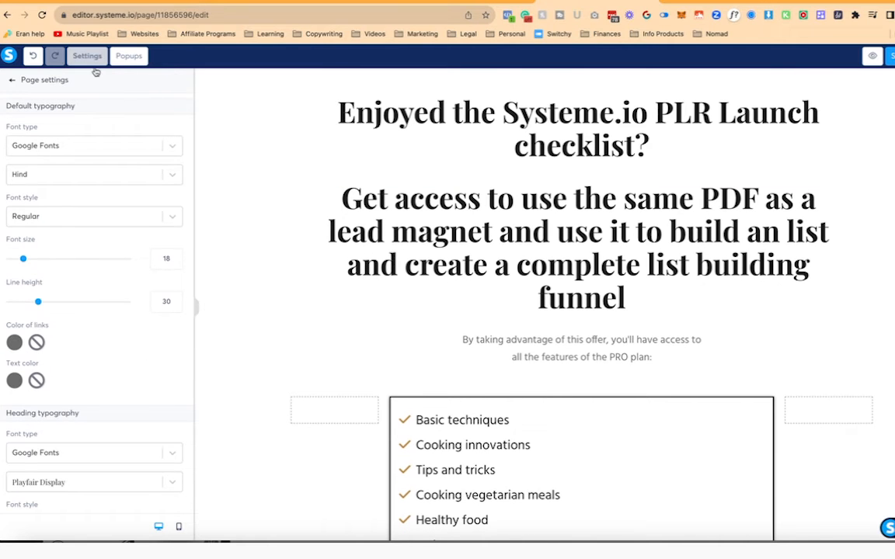
{"action": "left_click", "coordinate": [133, 175]}
{"action": "left_click", "coordinate": [118, 262]}
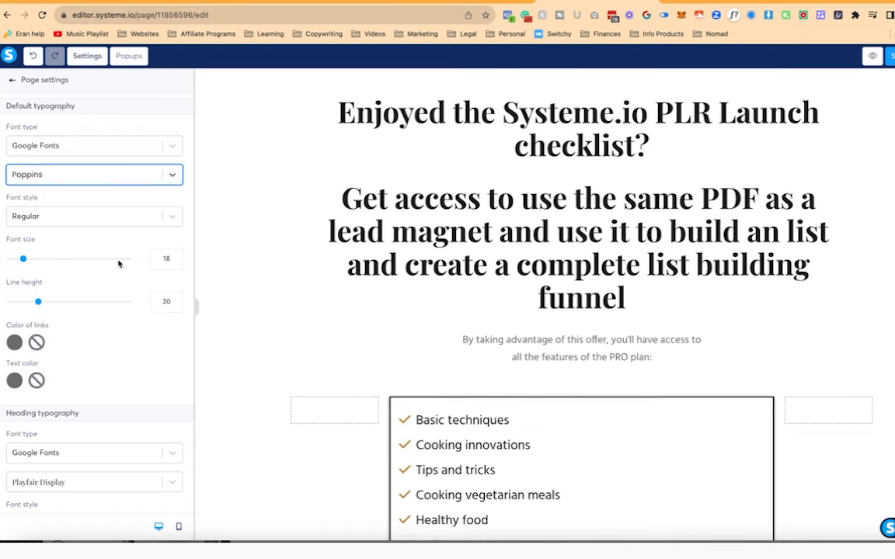
{"action": "scroll", "coordinate": [118, 262], "scroll_direction": "down", "scroll_amount": 3}
{"action": "left_click", "coordinate": [114, 370]}
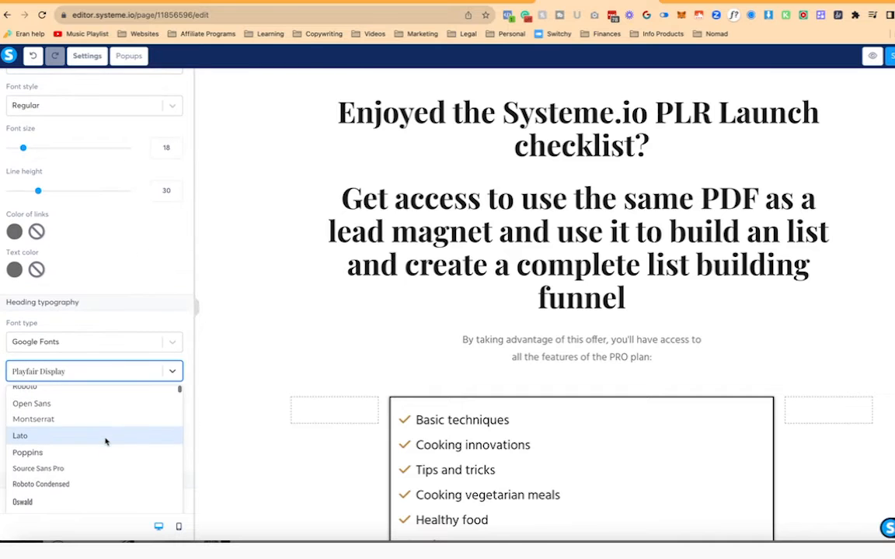
- Set both the heading and subheading font type to 'Same font as the page'
{"action": "left_click", "coordinate": [581, 128]}
{"action": "left_click", "coordinate": [136, 233]}
{"action": "left_click", "coordinate": [127, 258]}
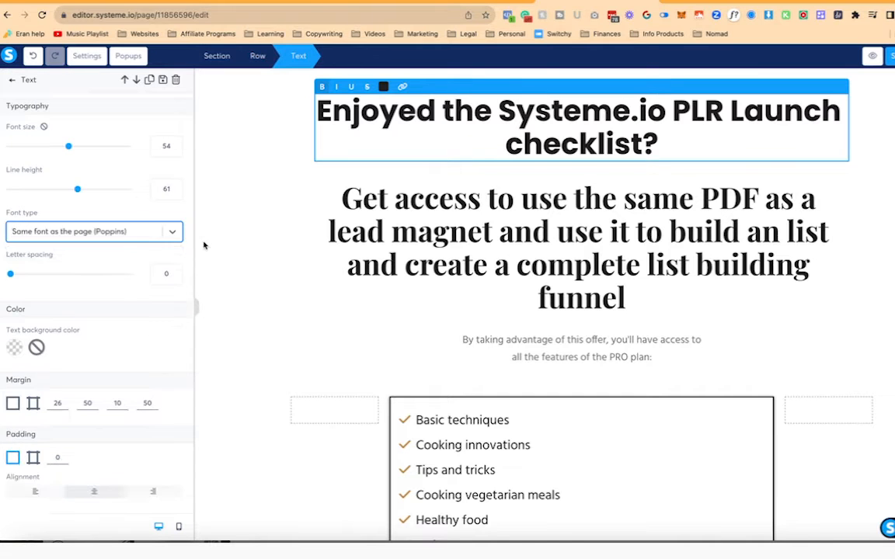
{"action": "left_click", "coordinate": [405, 234]}
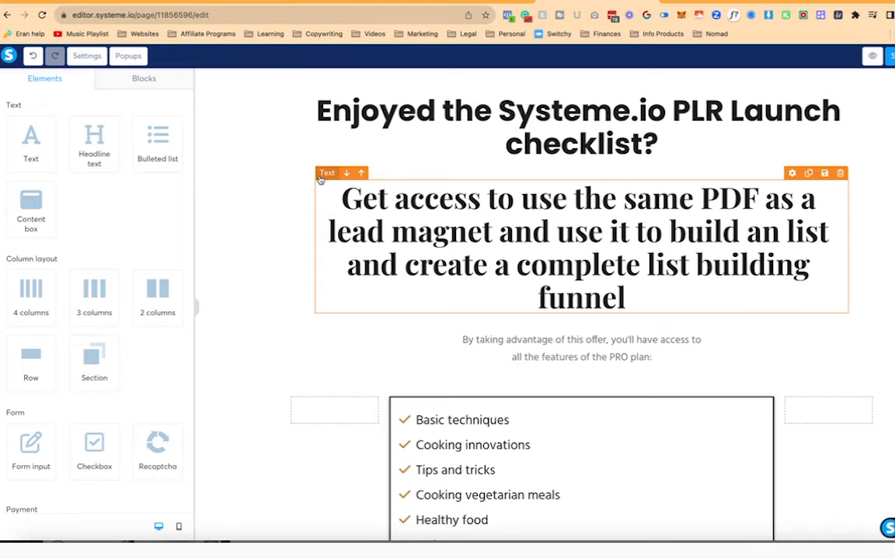
{"action": "left_click", "coordinate": [320, 180]}
{"action": "left_click", "coordinate": [116, 231]}
{"action": "left_click", "coordinate": [120, 255]}
{"action": "left_click", "coordinate": [256, 233]}
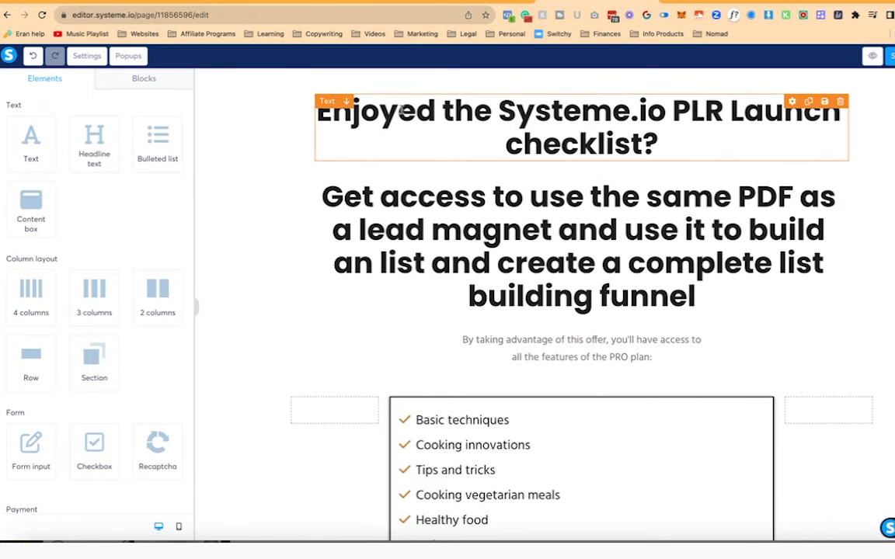
- Unbold the subheading at size 40 with line height 50, and shrink the heading to 42
{"action": "left_click", "coordinate": [401, 110]}
{"action": "triple_click", "coordinate": [422, 244]}
{"action": "left_click", "coordinate": [322, 173]}
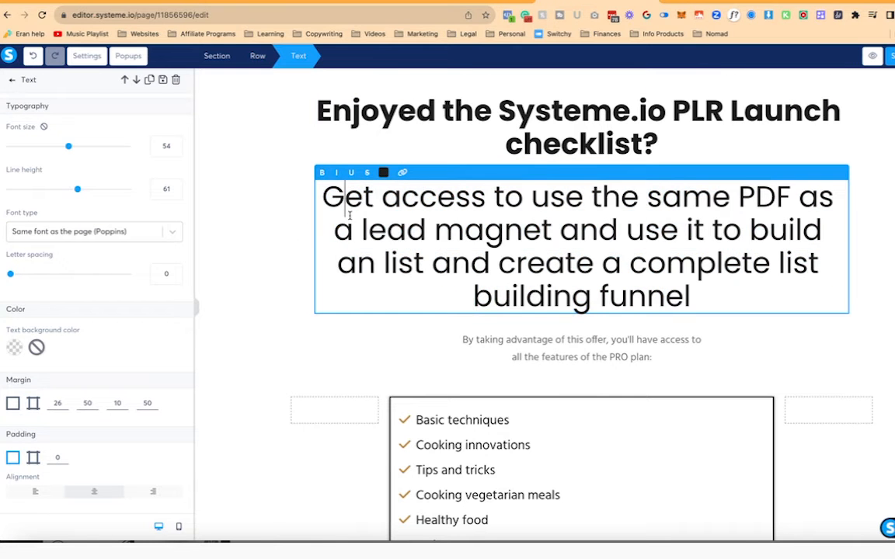
{"action": "triple_click", "coordinate": [350, 216]}
{"action": "left_click", "coordinate": [163, 146]}
{"action": "type", "text": "40"}
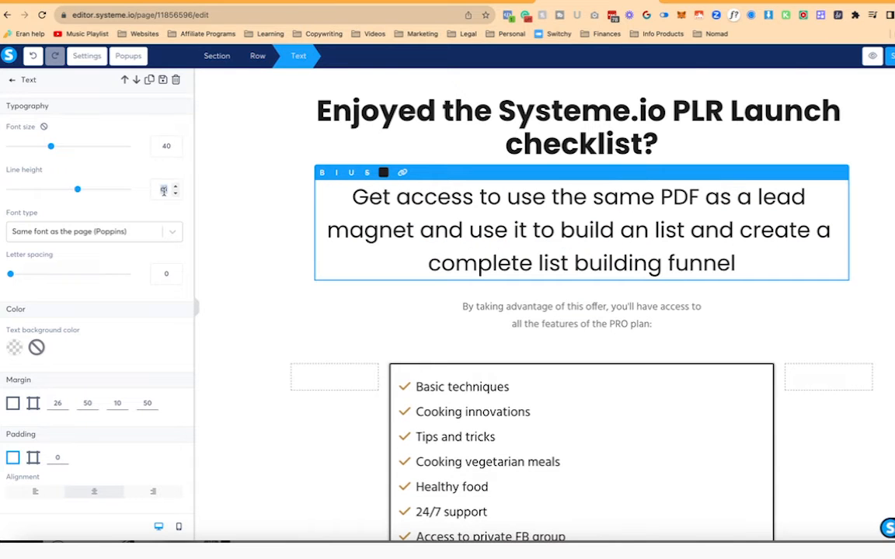
{"action": "type", "text": "0"}
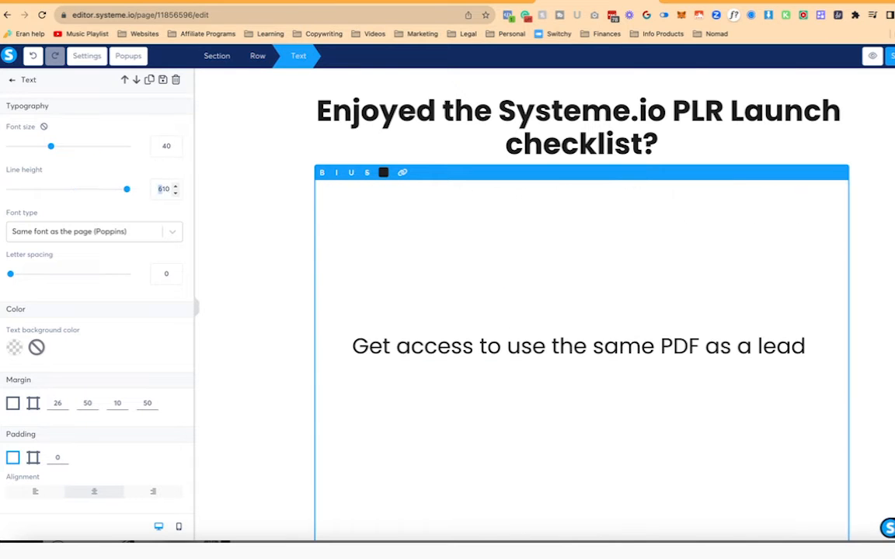
{"action": "key", "text": "BackSpace"}
{"action": "left_click_drag", "start_coordinate": [176, 195], "coordinate": [176, 198]}
{"action": "left_click", "coordinate": [599, 118]}
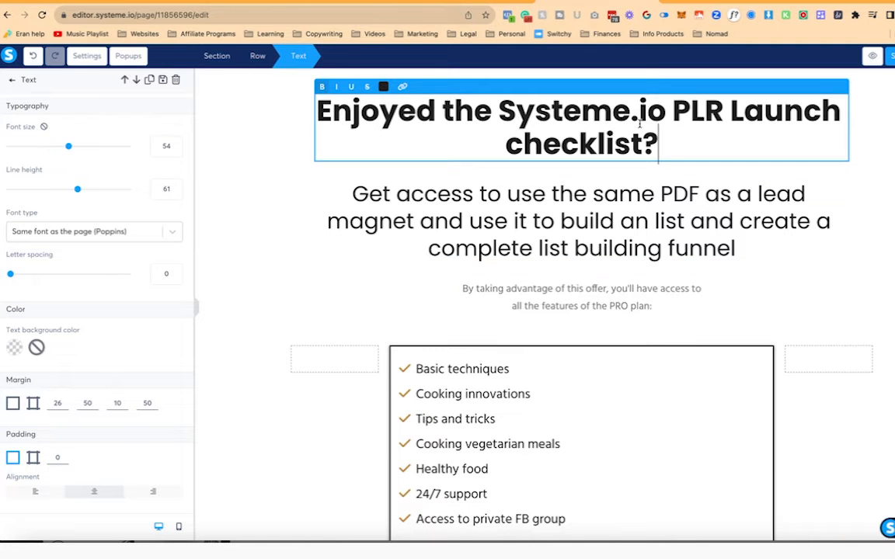
{"action": "left_click_drag", "start_coordinate": [176, 152], "coordinate": [176, 152]}
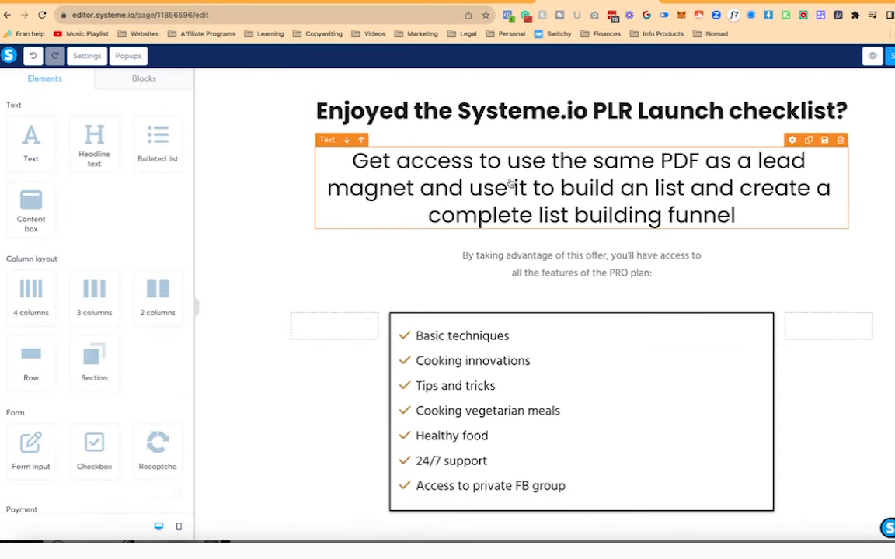
- Delete the row holding the Basic techniques features list
{"action": "left_click", "coordinate": [610, 256]}
{"action": "left_click", "coordinate": [463, 342]}
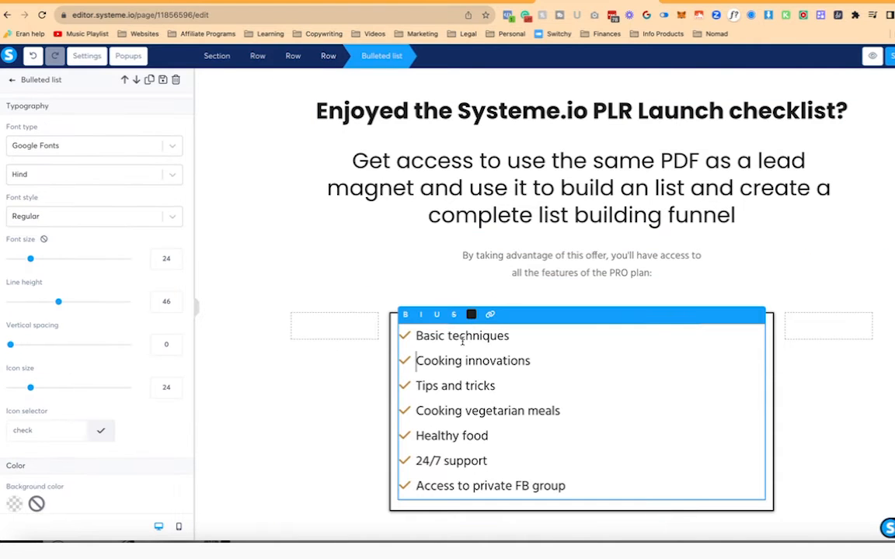
{"action": "scroll", "coordinate": [332, 366], "scroll_direction": "down", "scroll_amount": 3}
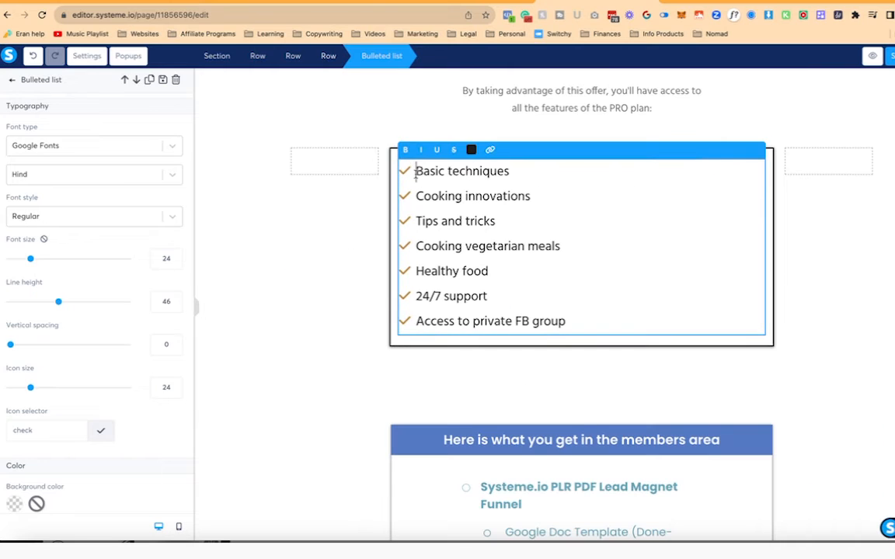
{"action": "left_click", "coordinate": [364, 200]}
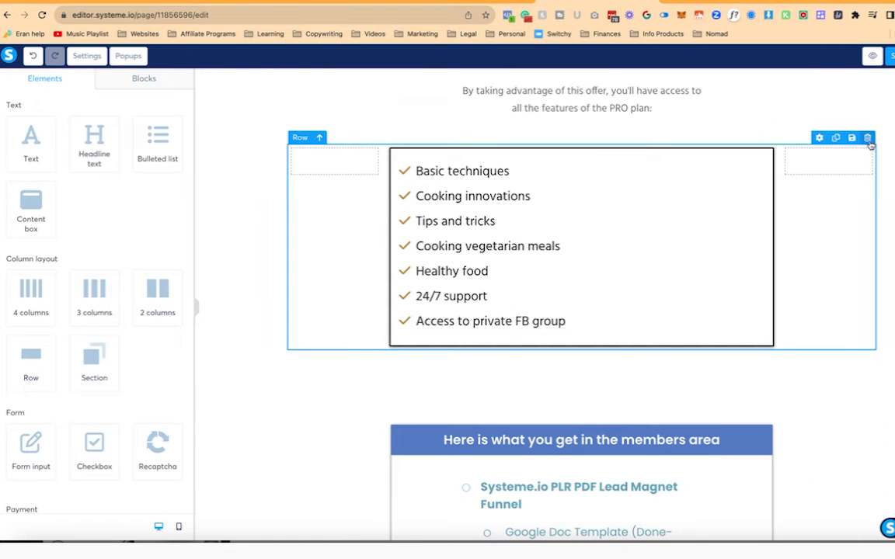
{"action": "left_click", "coordinate": [868, 138]}
{"action": "left_click", "coordinate": [575, 78]}
- Set the PRO plan access paragraph to the page font, then delete that paragraph
{"action": "scroll", "coordinate": [603, 124], "scroll_direction": "up", "scroll_amount": 2}
{"action": "left_click", "coordinate": [533, 246]}
{"action": "left_click", "coordinate": [93, 232]}
{"action": "left_click", "coordinate": [78, 256]}
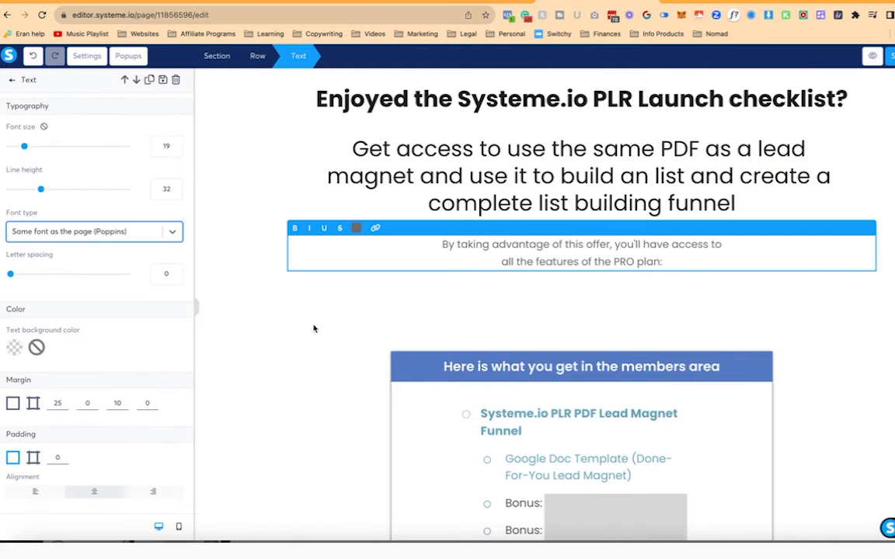
{"action": "left_click", "coordinate": [357, 228]}
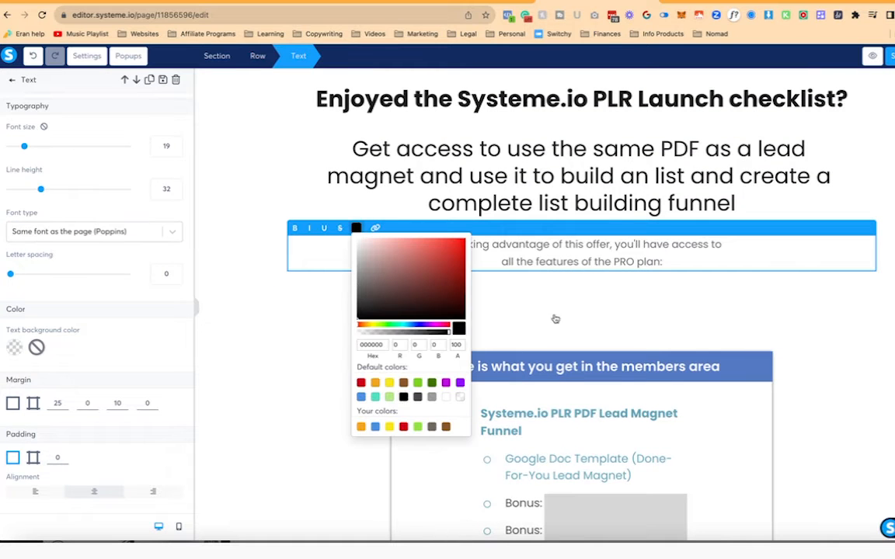
{"action": "left_click", "coordinate": [553, 321]}
{"action": "left_click", "coordinate": [755, 283]}
{"action": "left_click", "coordinate": [868, 228]}
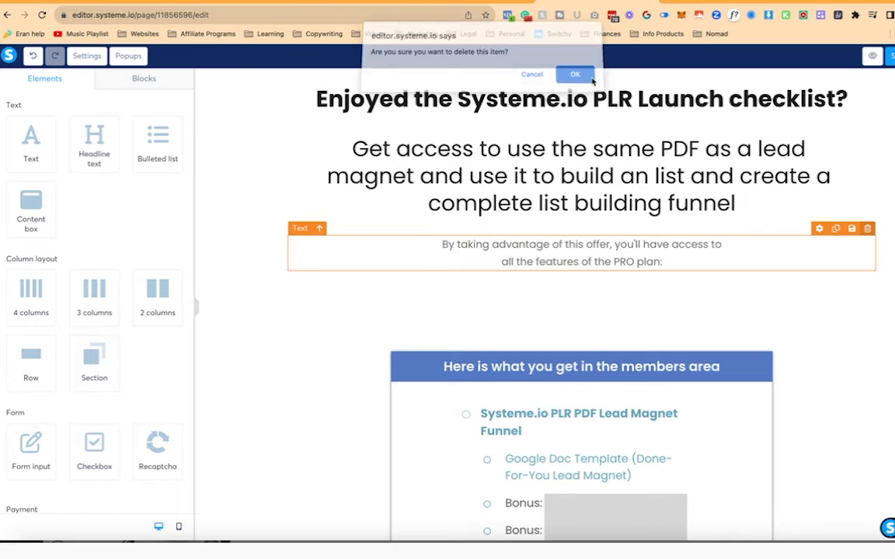
{"action": "left_click", "coordinate": [577, 78]}
{"action": "left_click", "coordinate": [699, 264]}
- Remove the phone number field, the 'Place your order as' heading and the Individual/Company choice
{"action": "left_click", "coordinate": [276, 310]}
{"action": "scroll", "coordinate": [277, 312], "scroll_direction": "down", "scroll_amount": 4}
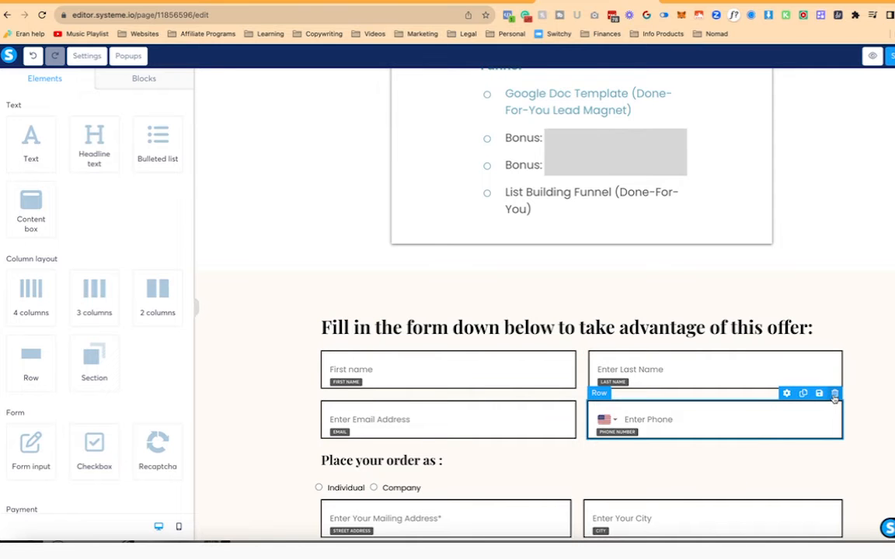
{"action": "left_click", "coordinate": [834, 395]}
{"action": "left_click", "coordinate": [576, 77]}
{"action": "scroll", "coordinate": [639, 320], "scroll_direction": "down", "scroll_amount": 5}
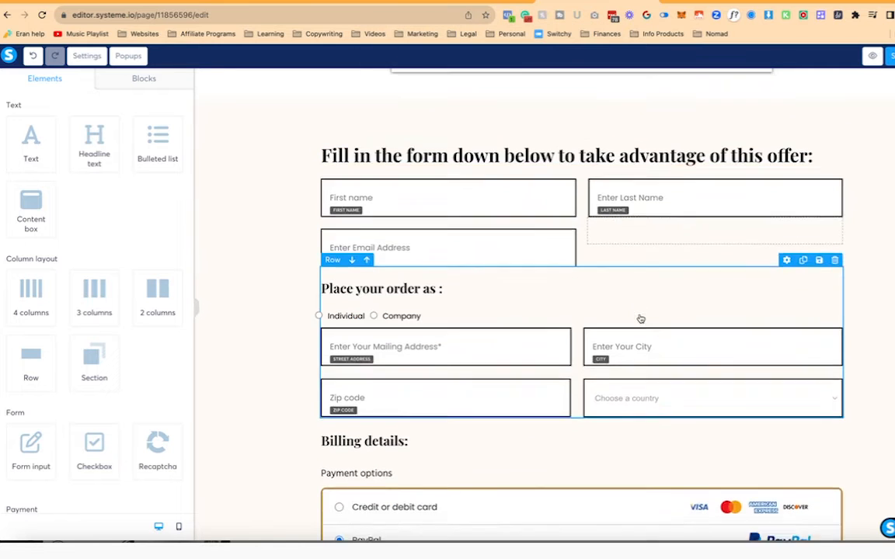
{"action": "scroll", "coordinate": [759, 246], "scroll_direction": "up", "scroll_amount": 1}
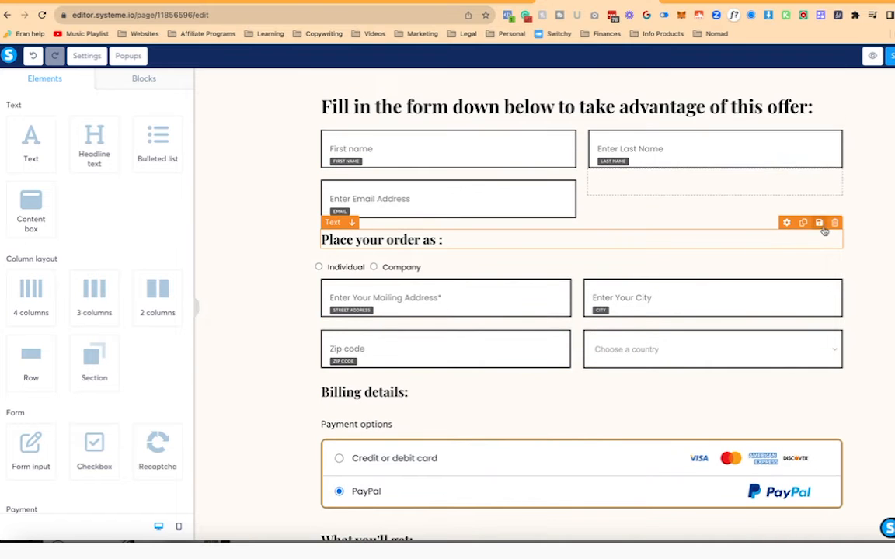
{"action": "left_click", "coordinate": [835, 223]}
{"action": "left_click", "coordinate": [575, 78]}
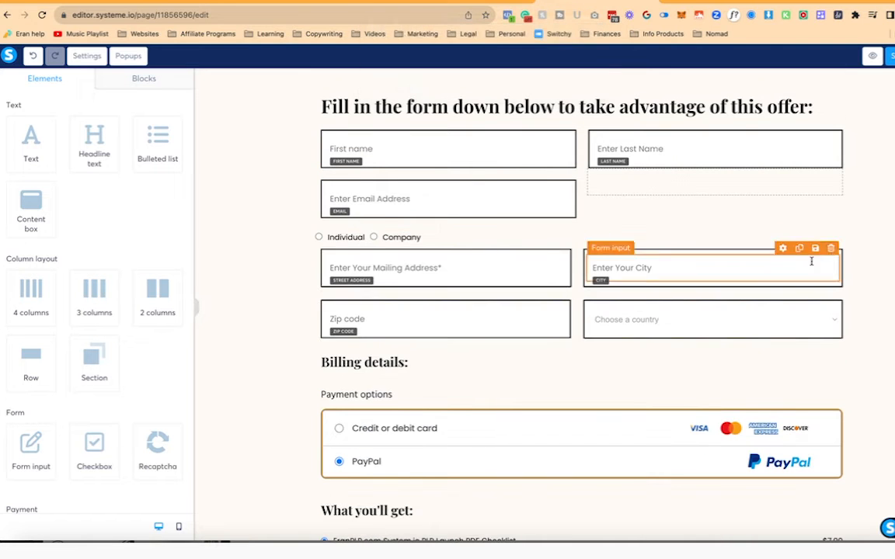
{"action": "left_click", "coordinate": [835, 224]}
{"action": "left_click", "coordinate": [588, 81]}
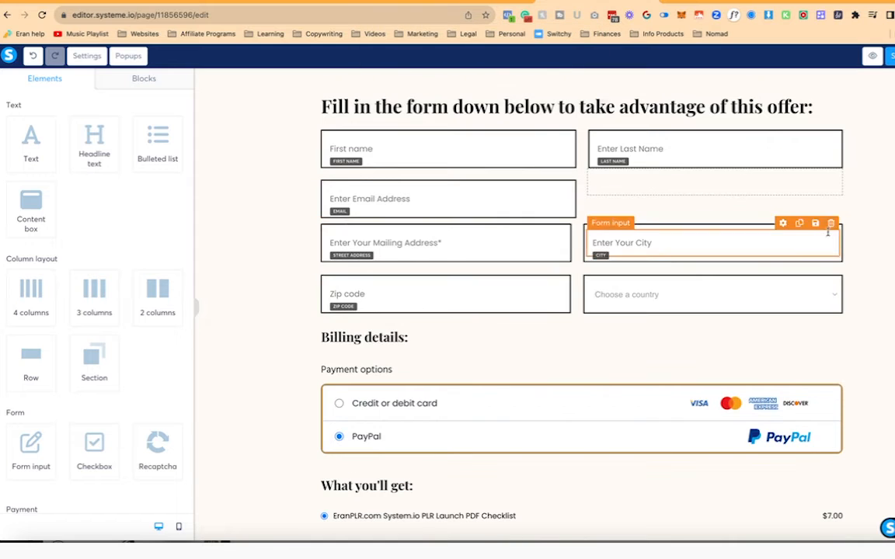
- Delete the mailing address/city row, the zip code/country row and the leftover empty row
{"action": "left_click", "coordinate": [575, 231]}
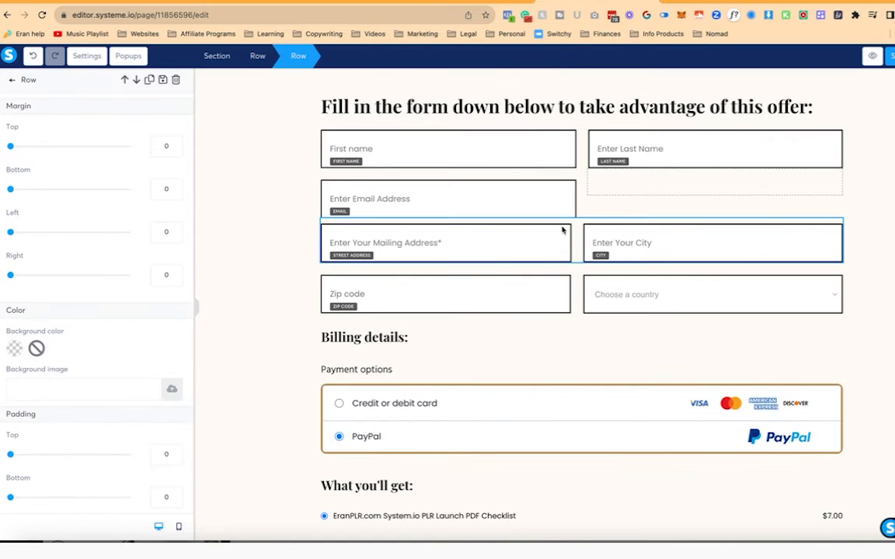
{"action": "left_click", "coordinate": [177, 83]}
{"action": "left_click", "coordinate": [574, 78]}
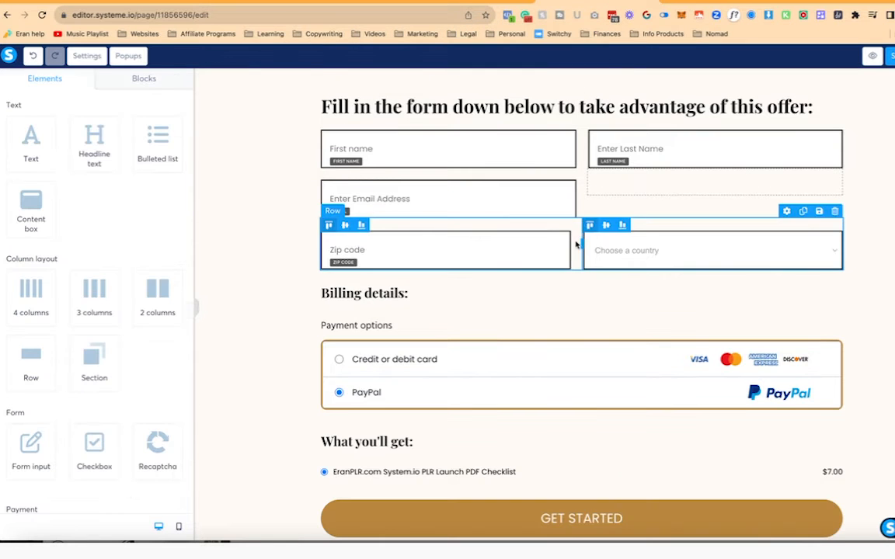
{"action": "left_click", "coordinate": [575, 247]}
{"action": "left_click", "coordinate": [177, 83]}
{"action": "left_click", "coordinate": [576, 78]}
{"action": "left_click", "coordinate": [835, 212]}
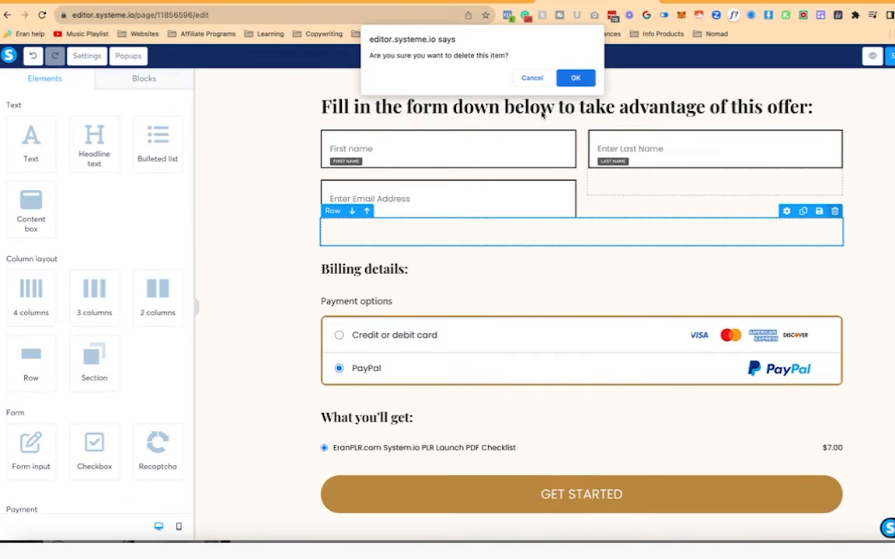
{"action": "left_click", "coordinate": [574, 76]}
- Place Last Name and Email in their own full-width rows and delete the empty row
{"action": "left_click_drag", "start_coordinate": [657, 158], "coordinate": [479, 192]}
{"action": "scroll", "coordinate": [503, 132], "scroll_direction": "up", "scroll_amount": 2}
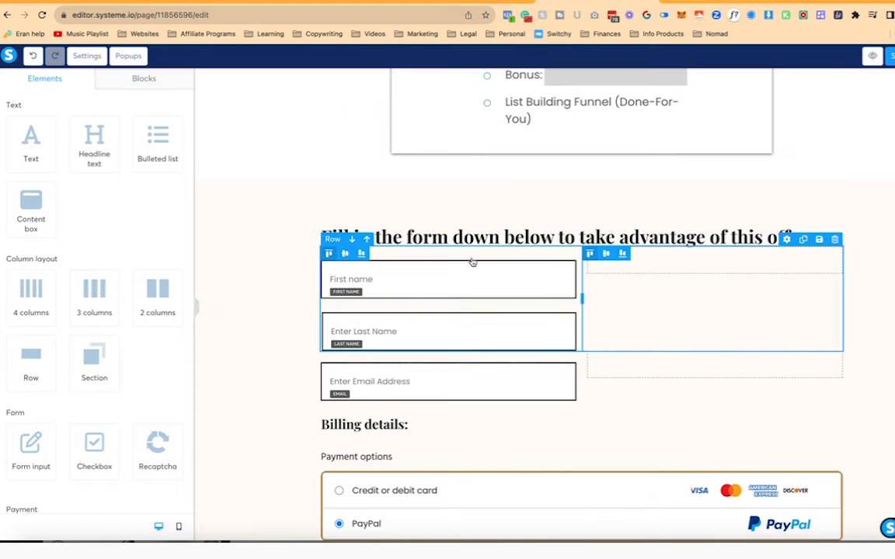
{"action": "left_click_drag", "start_coordinate": [472, 264], "coordinate": [494, 254]}
{"action": "left_click_drag", "start_coordinate": [493, 318], "coordinate": [294, 309]}
{"action": "left_click_drag", "start_coordinate": [451, 374], "coordinate": [492, 334]}
{"action": "left_click", "coordinate": [835, 370]}
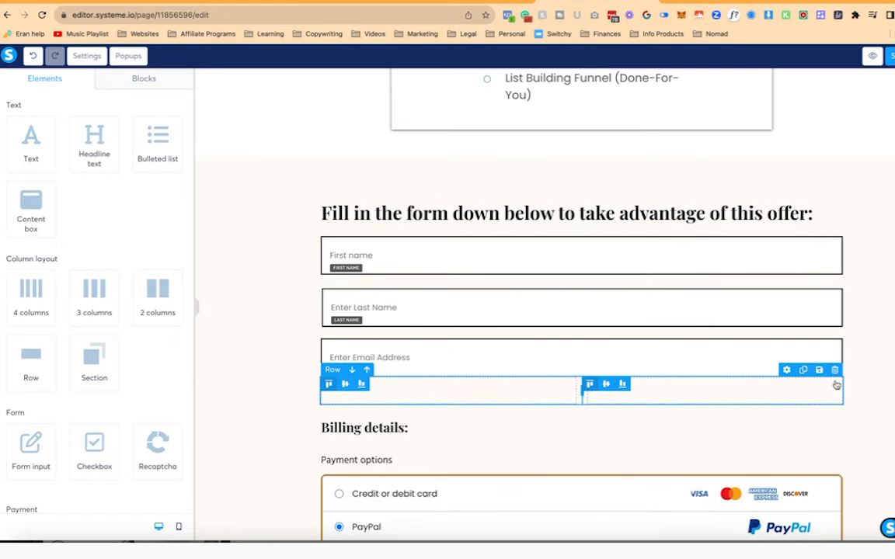
{"action": "left_click", "coordinate": [575, 73]}
{"action": "left_click", "coordinate": [211, 160]}
- Set the order form section's content width to Small
{"action": "scroll", "coordinate": [116, 327], "scroll_direction": "down", "scroll_amount": 3}
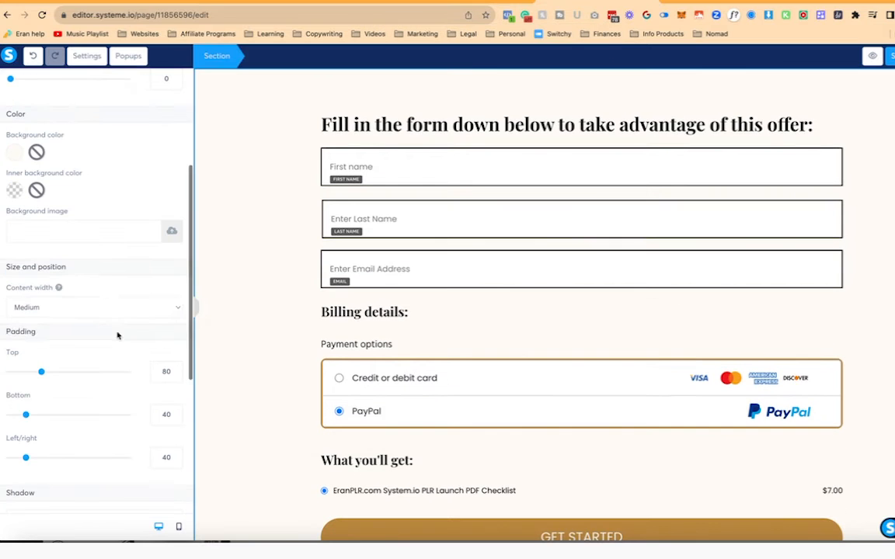
{"action": "left_click", "coordinate": [110, 309]}
{"action": "left_click", "coordinate": [47, 318]}
{"action": "left_click", "coordinate": [256, 258]}
- Change the payment button's text from GET STARTED to GET ACCESS TO THIS
{"action": "left_click", "coordinate": [593, 126]}
{"action": "left_click", "coordinate": [343, 185]}
{"action": "scroll", "coordinate": [420, 295], "scroll_direction": "down", "scroll_amount": 1}
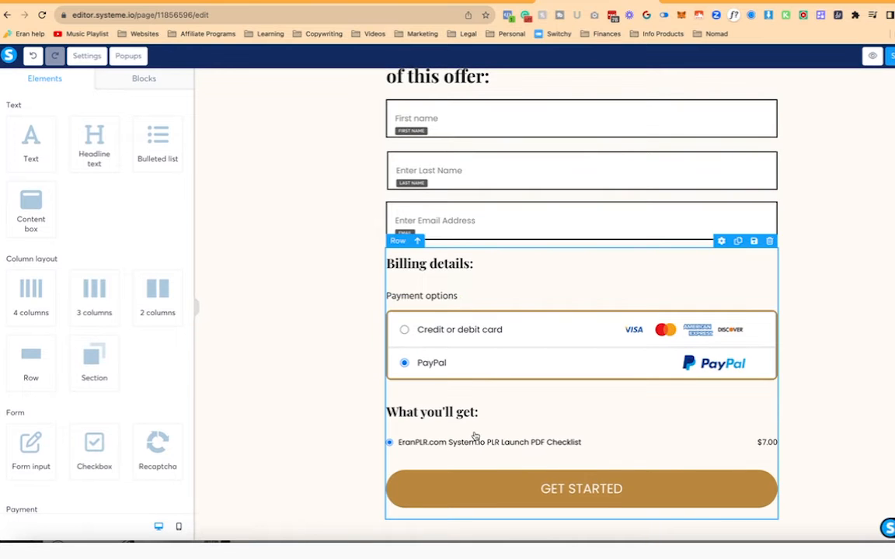
{"action": "scroll", "coordinate": [520, 396], "scroll_direction": "up", "scroll_amount": 3}
{"action": "scroll", "coordinate": [571, 385], "scroll_direction": "down", "scroll_amount": 3}
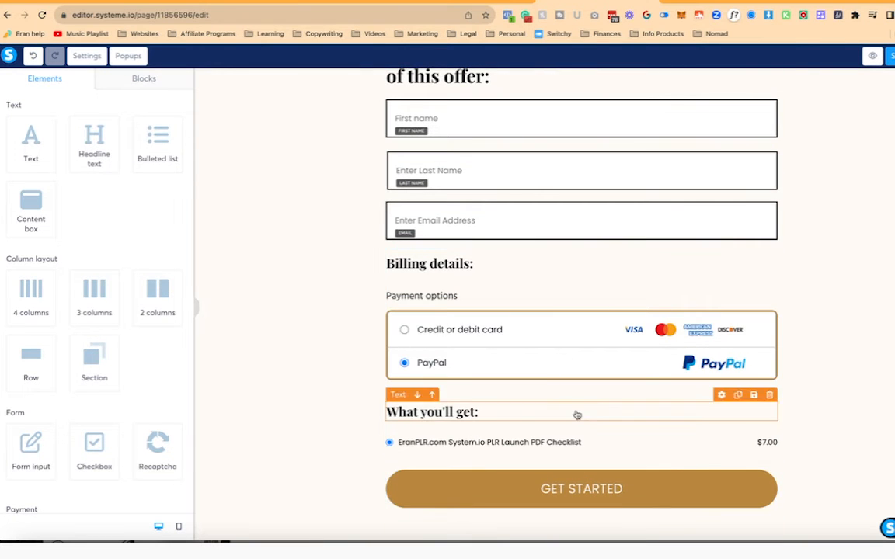
{"action": "left_click", "coordinate": [591, 497]}
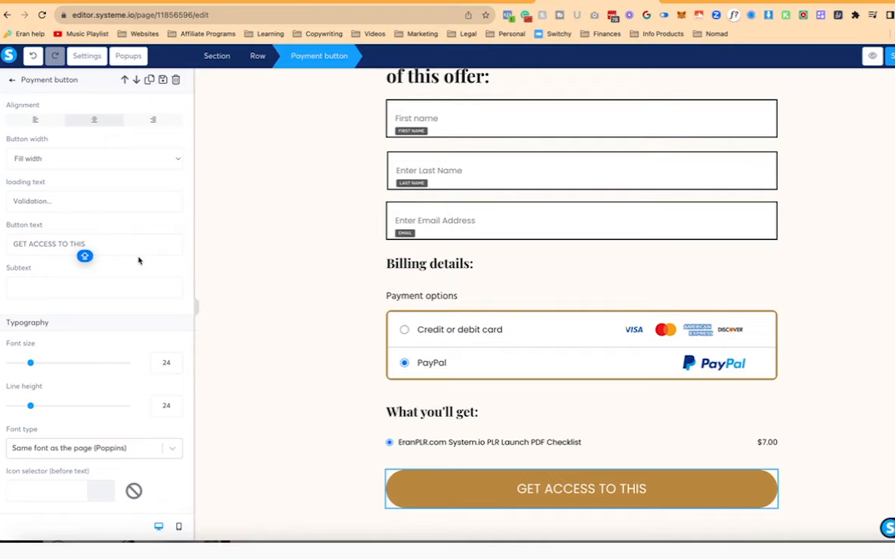
{"action": "left_click", "coordinate": [262, 298]}
{"action": "scroll", "coordinate": [128, 264], "scroll_direction": "down", "scroll_amount": 4}
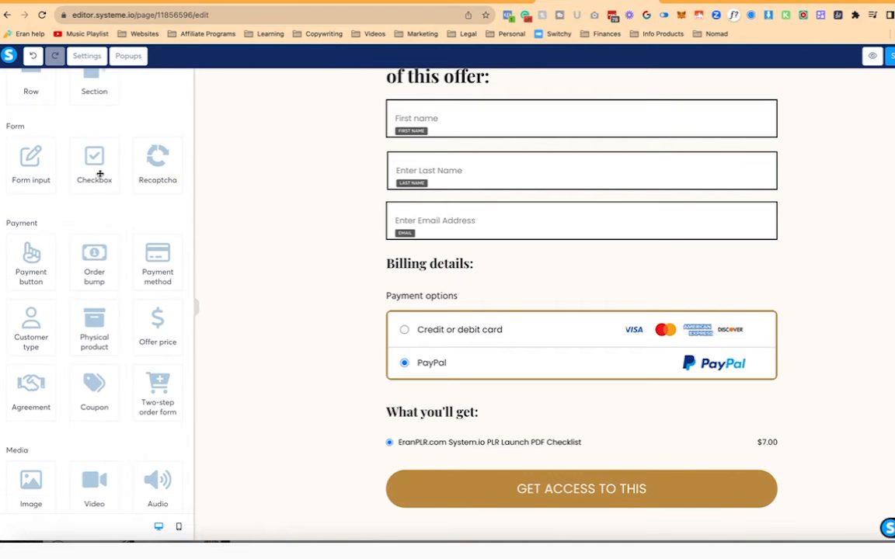
- Add a checkbox under the product price line labelled 'I understand there are no refunds…'
{"action": "left_click_drag", "start_coordinate": [100, 173], "coordinate": [536, 478]}
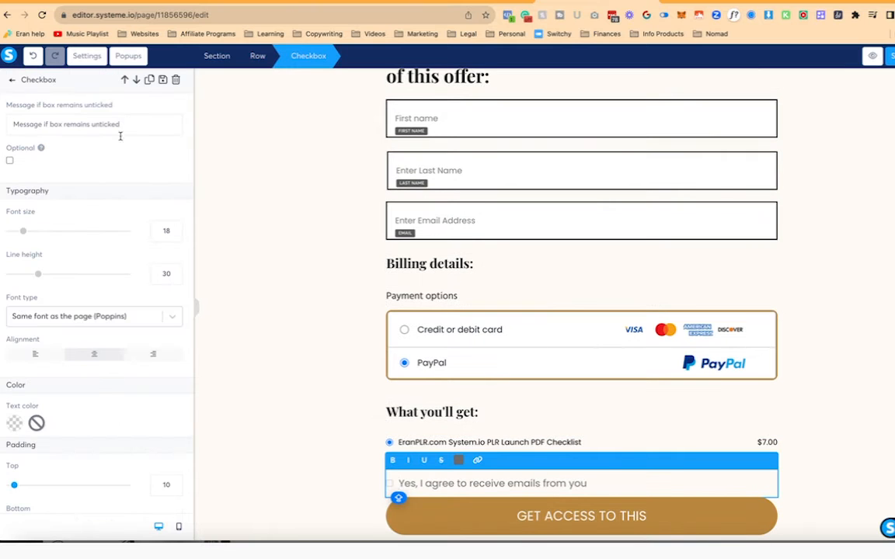
{"action": "scroll", "coordinate": [119, 233], "scroll_direction": "down", "scroll_amount": 5}
{"action": "scroll", "coordinate": [118, 244], "scroll_direction": "up", "scroll_amount": 5}
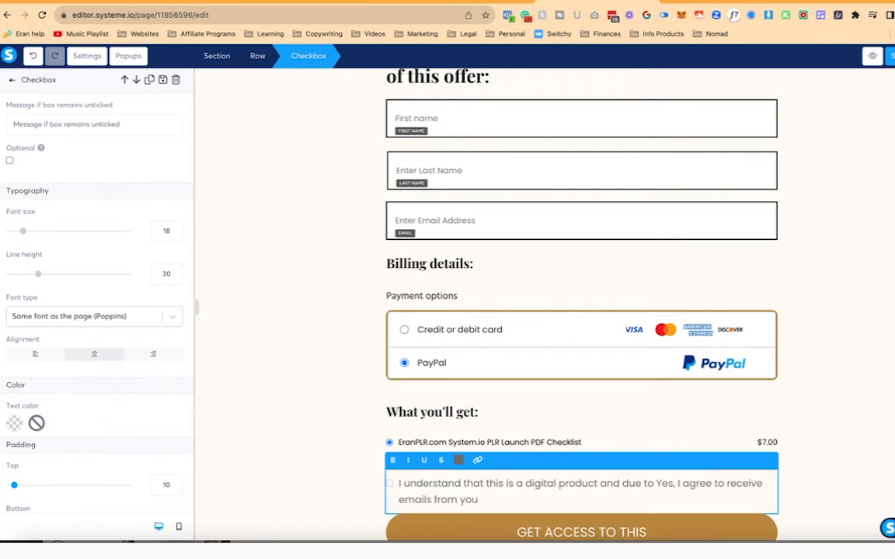
{"action": "key", "text": "super+a"}
{"action": "type", "text": "I"}
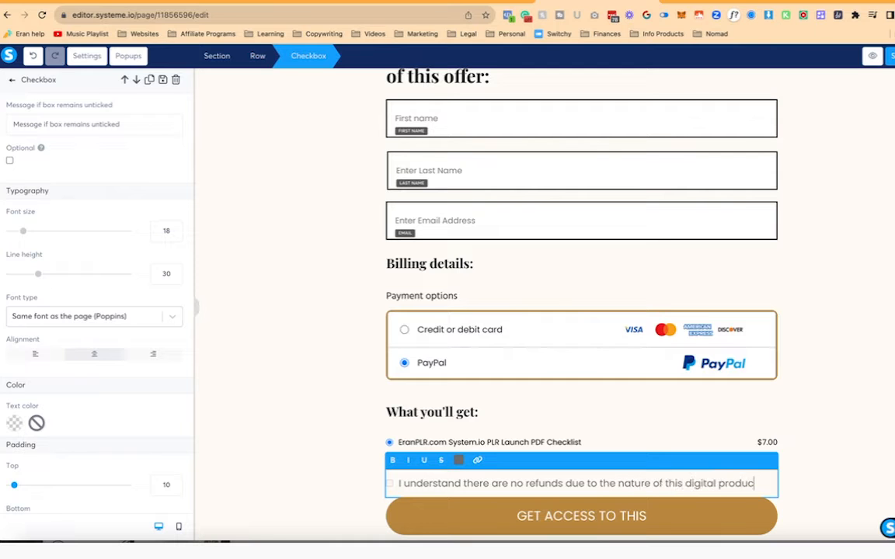
{"action": "type", "text": "t."}
{"action": "left_click", "coordinate": [703, 460]}
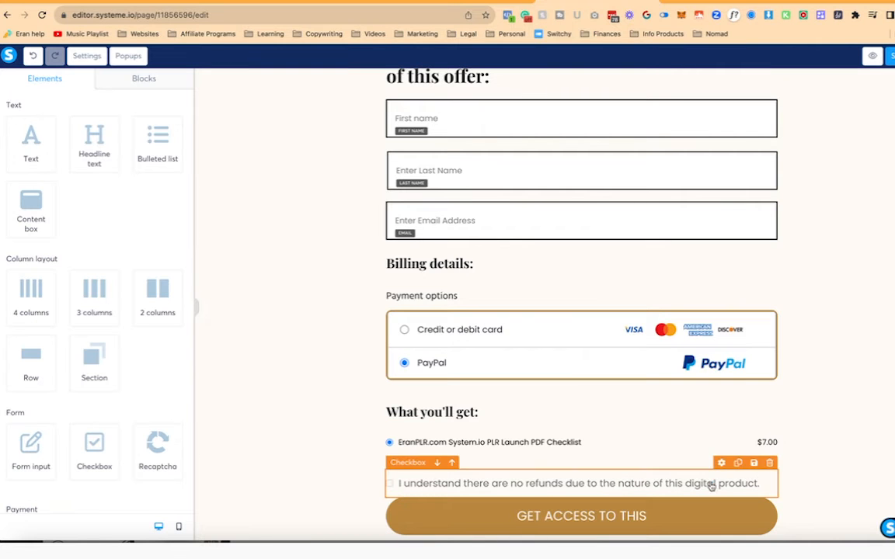
- Try an orange background on the GET ACCESS TO THIS button
{"action": "left_click", "coordinate": [552, 525]}
{"action": "scroll", "coordinate": [105, 271], "scroll_direction": "down", "scroll_amount": 6}
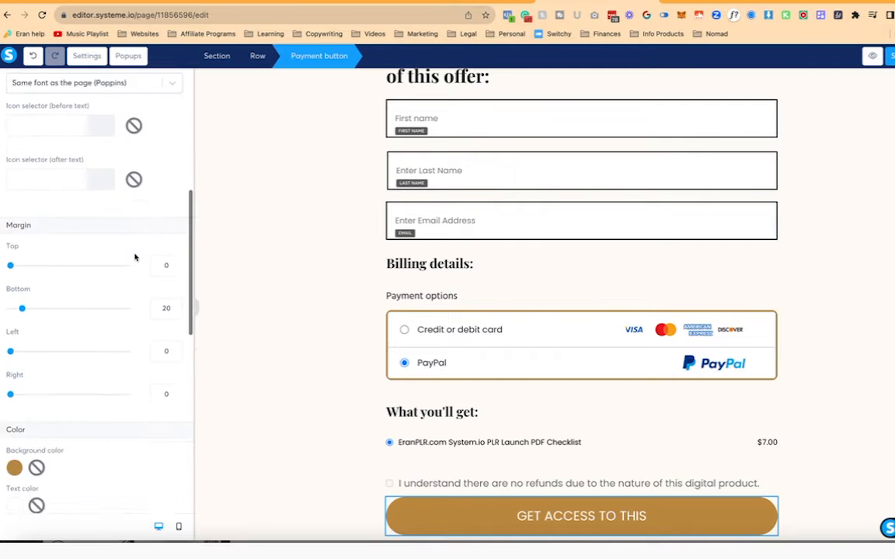
{"action": "scroll", "coordinate": [136, 256], "scroll_direction": "up", "scroll_amount": 5}
{"action": "scroll", "coordinate": [152, 242], "scroll_direction": "up", "scroll_amount": 1}
{"action": "scroll", "coordinate": [152, 242], "scroll_direction": "down", "scroll_amount": 7}
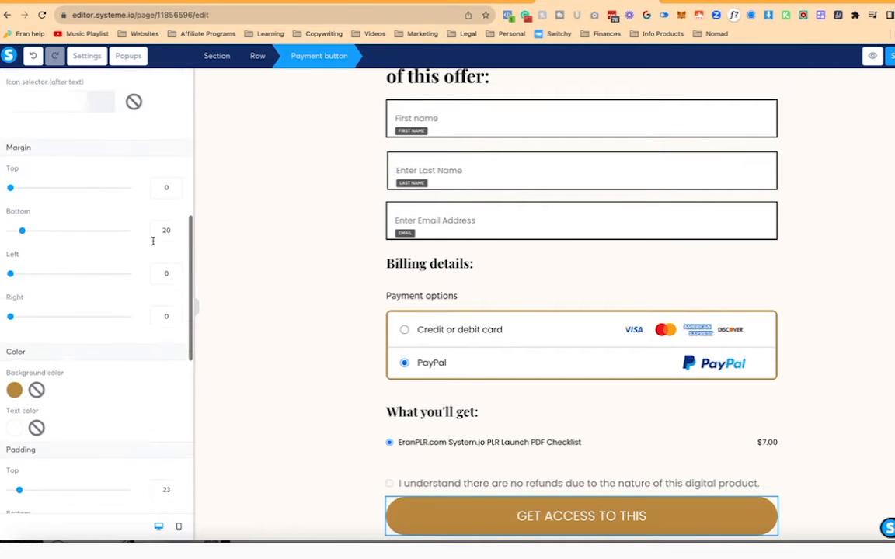
{"action": "left_click", "coordinate": [284, 389]}
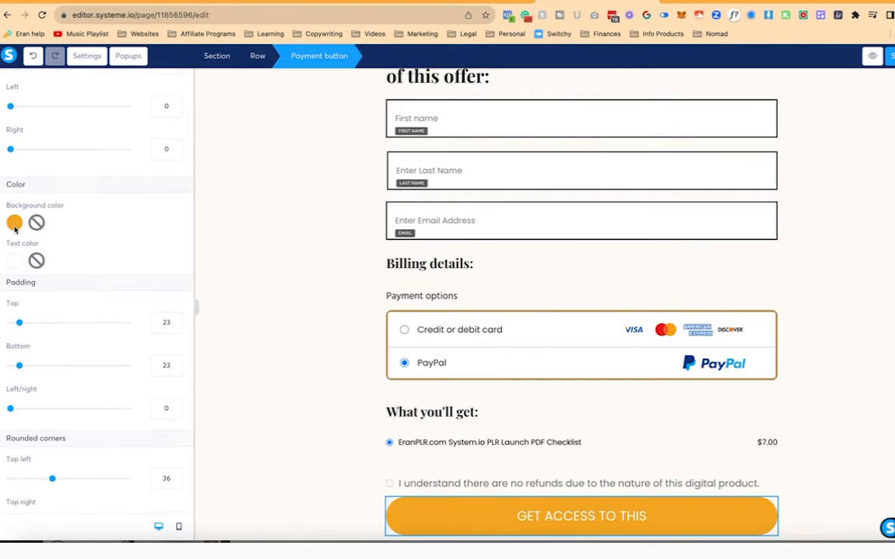
{"action": "left_click", "coordinate": [309, 279]}
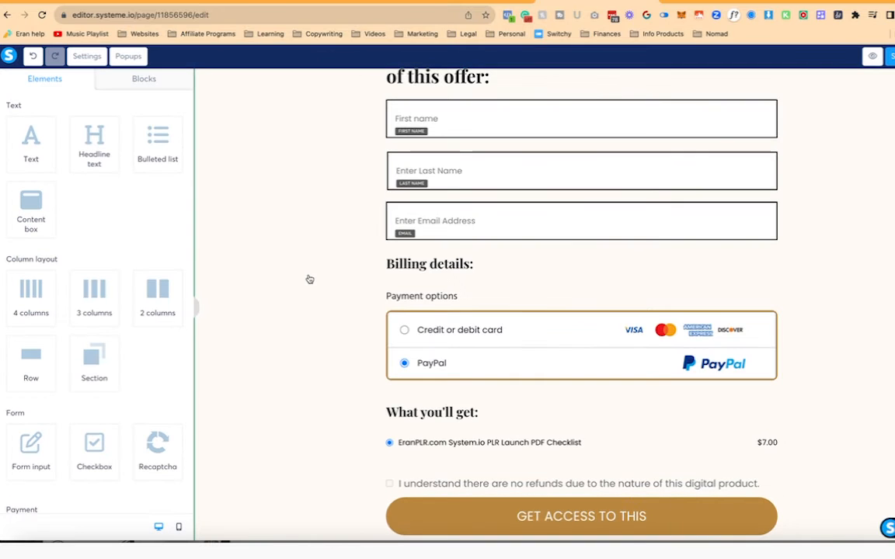
{"action": "scroll", "coordinate": [309, 279], "scroll_direction": "up", "scroll_amount": 3}
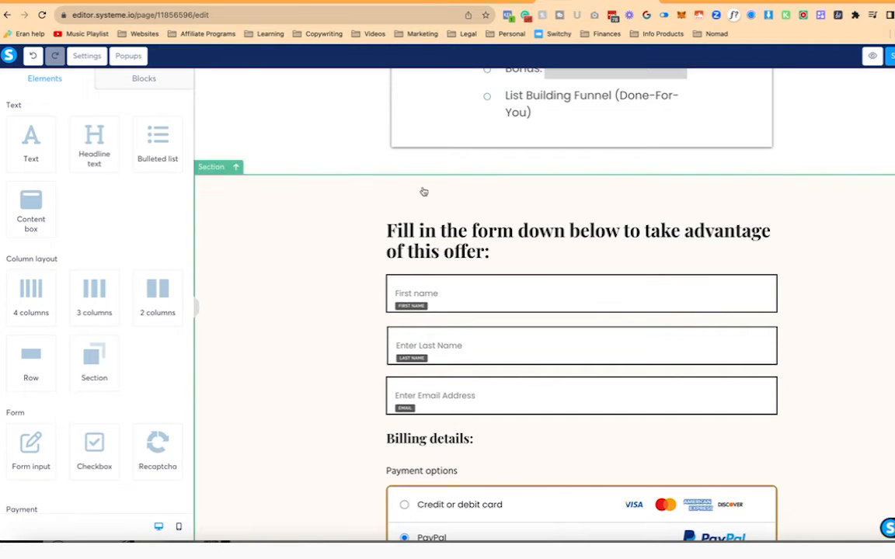
{"action": "scroll", "coordinate": [332, 177], "scroll_direction": "up", "scroll_amount": 2}
{"action": "scroll", "coordinate": [332, 178], "scroll_direction": "up", "scroll_amount": 6}
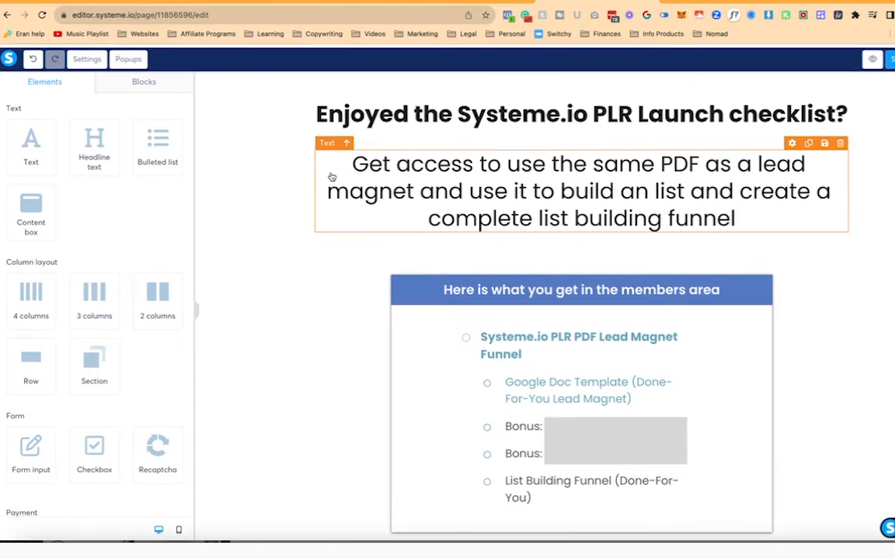
{"action": "scroll", "coordinate": [278, 241], "scroll_direction": "down", "scroll_amount": 2}
{"action": "scroll", "coordinate": [278, 241], "scroll_direction": "down", "scroll_amount": 1}
{"action": "scroll", "coordinate": [406, 302], "scroll_direction": "down", "scroll_amount": 12}
- Look up the button's gold background colour value, BB8840
{"action": "left_click", "coordinate": [453, 496]}
{"action": "scroll", "coordinate": [70, 373], "scroll_direction": "down", "scroll_amount": 10}
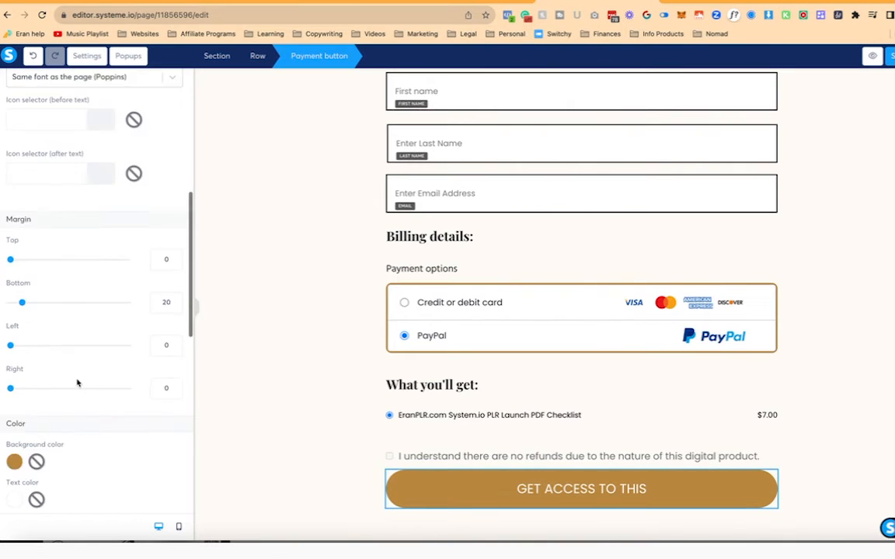
{"action": "left_click", "coordinate": [14, 351]}
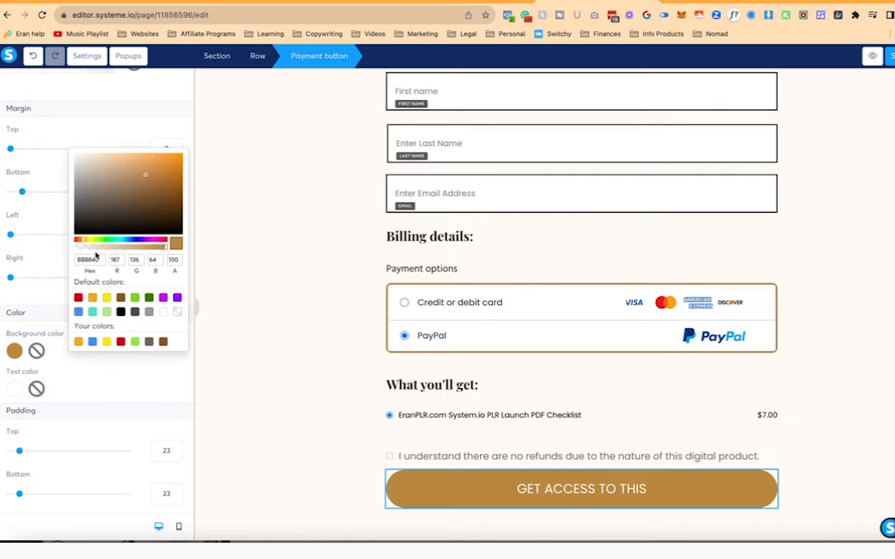
{"action": "left_click", "coordinate": [290, 279]}
{"action": "scroll", "coordinate": [350, 233], "scroll_direction": "up", "scroll_amount": 13}
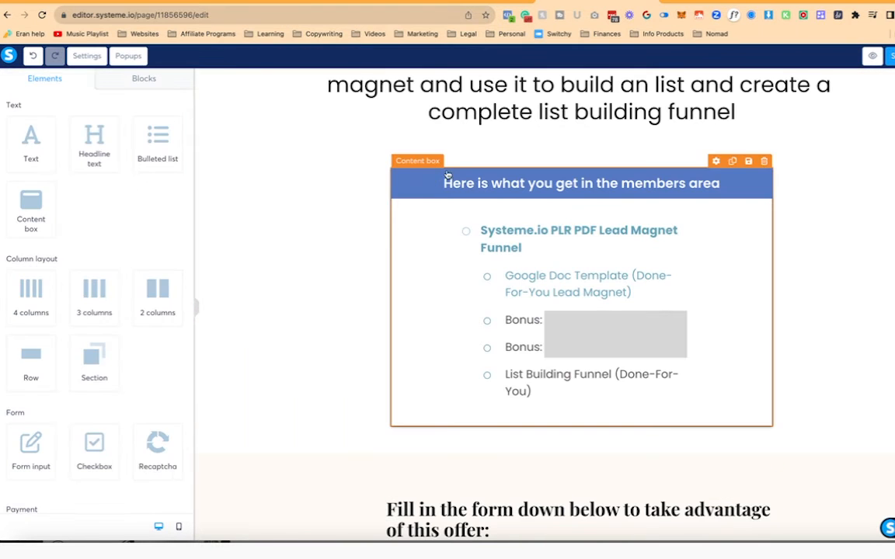
- Set the members-area box header background to gold BB8840 and show the page settings
{"action": "left_click", "coordinate": [413, 182]}
{"action": "scroll", "coordinate": [54, 352], "scroll_direction": "down", "scroll_amount": 3}
{"action": "left_click", "coordinate": [14, 384]}
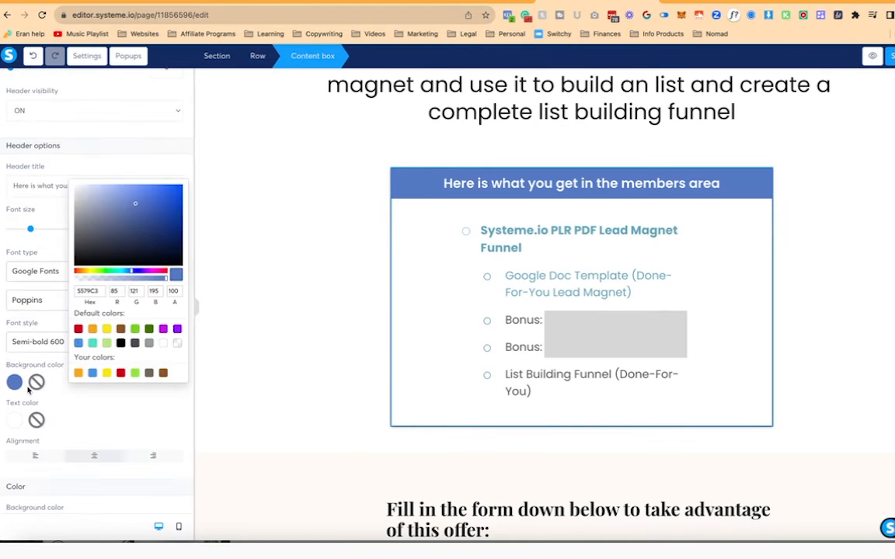
{"action": "type", "text": "BB8840"}
{"action": "left_click", "coordinate": [287, 304]}
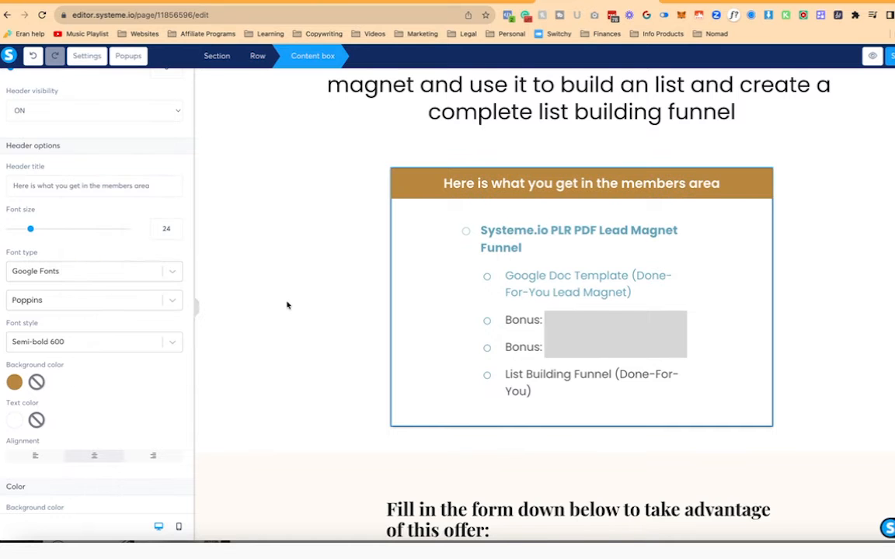
{"action": "scroll", "coordinate": [288, 304], "scroll_direction": "down", "scroll_amount": 5}
{"action": "left_click", "coordinate": [92, 59]}
{"action": "scroll", "coordinate": [78, 373], "scroll_direction": "down", "scroll_amount": 1}
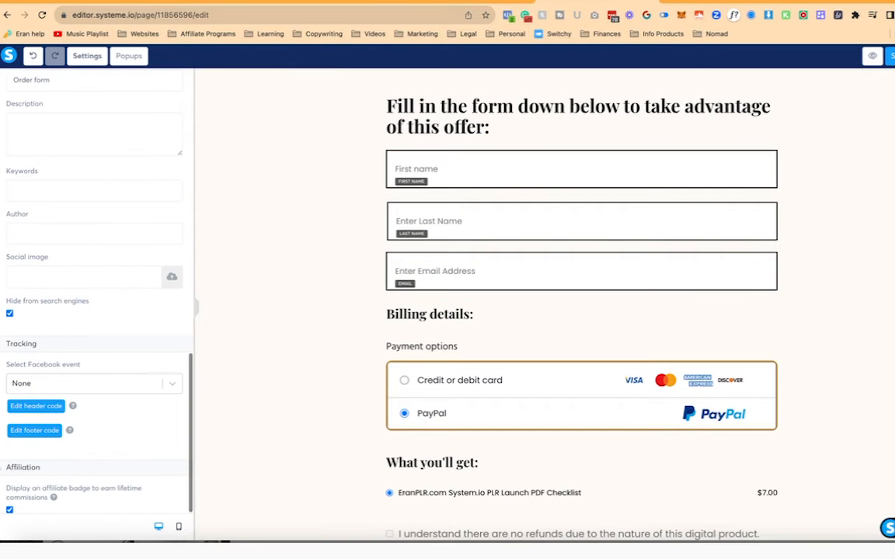
- Turn off the affiliate badge and set the 'Fill in the form' heading to Poppins
{"action": "left_click", "coordinate": [10, 511]}
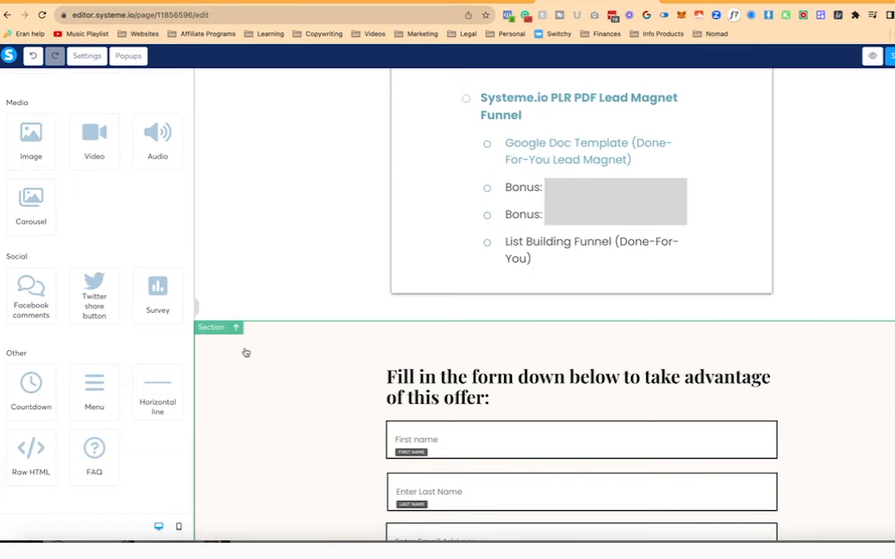
{"action": "scroll", "coordinate": [246, 353], "scroll_direction": "down", "scroll_amount": 2}
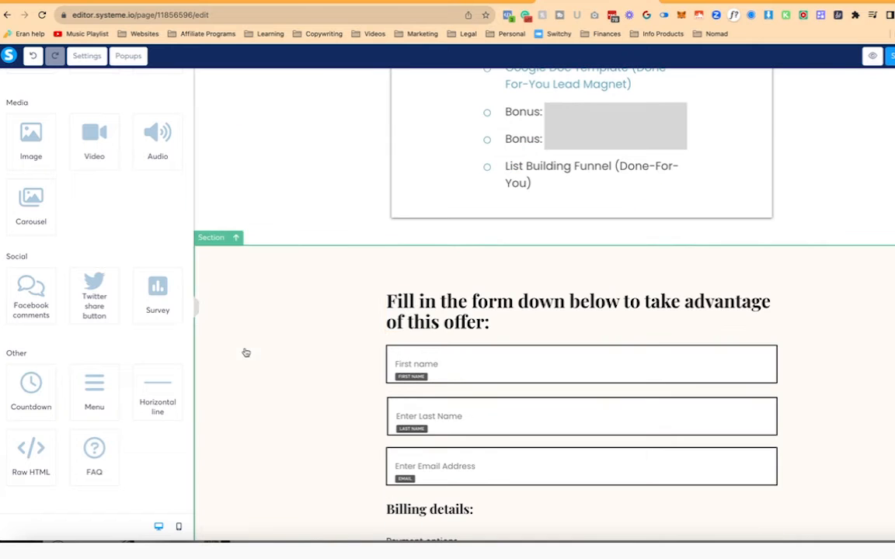
{"action": "left_click", "coordinate": [590, 309]}
{"action": "left_click", "coordinate": [93, 231]}
{"action": "left_click", "coordinate": [100, 256]}
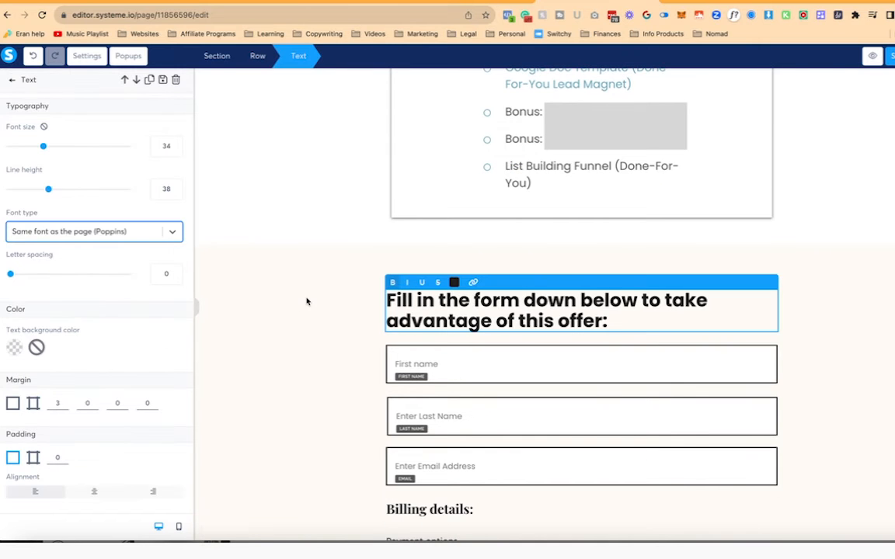
{"action": "key", "text": "Escape"}
- Set the Billing details and What you'll get headings to the page font Poppins
{"action": "left_click", "coordinate": [330, 385]}
{"action": "scroll", "coordinate": [350, 404], "scroll_direction": "down", "scroll_amount": 2}
{"action": "left_click", "coordinate": [406, 438]}
{"action": "left_click", "coordinate": [143, 231]}
{"action": "left_click", "coordinate": [70, 258]}
{"action": "key", "text": "Escape"}
{"action": "scroll", "coordinate": [260, 338], "scroll_direction": "down", "scroll_amount": 2}
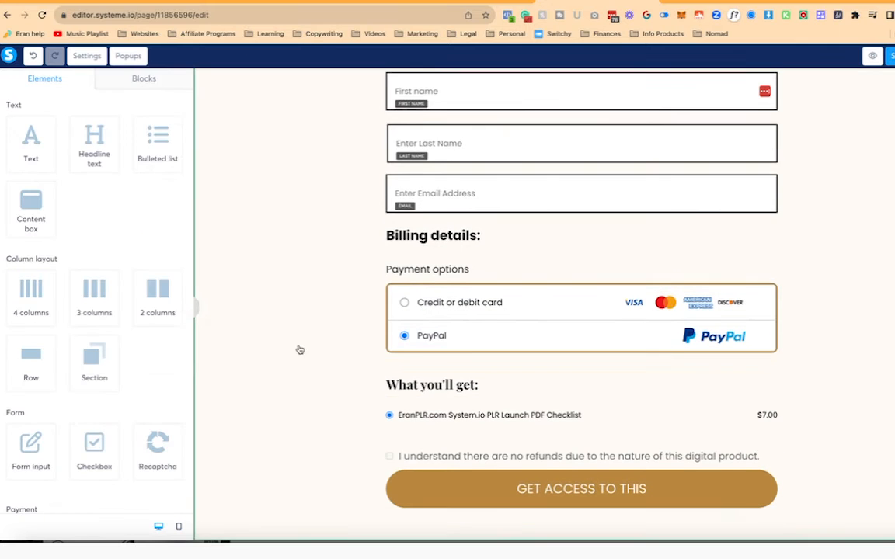
{"action": "left_click", "coordinate": [439, 383]}
{"action": "left_click", "coordinate": [94, 231]}
{"action": "left_click", "coordinate": [100, 255]}
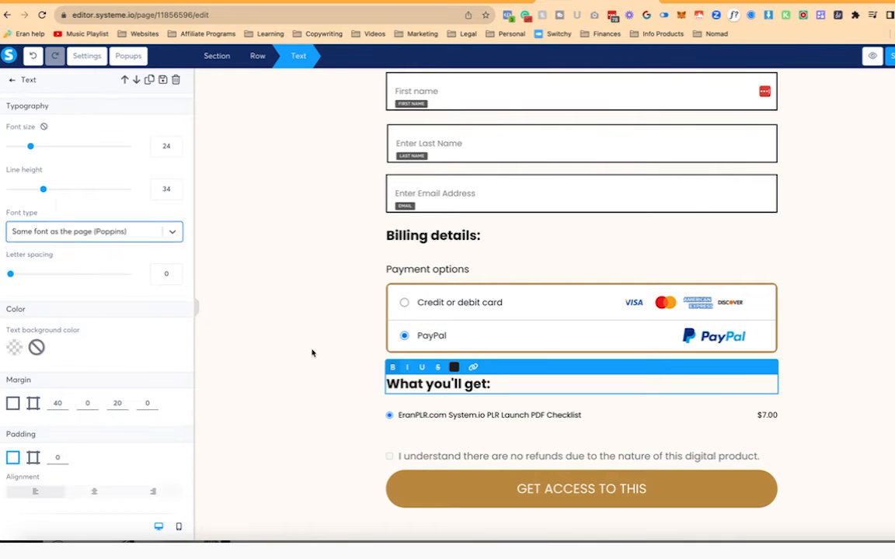
{"action": "key", "text": "Escape"}
- Check the checkbox label's text colour, leaving it unchanged
{"action": "left_click", "coordinate": [466, 446]}
{"action": "key", "text": "ctrl+a"}
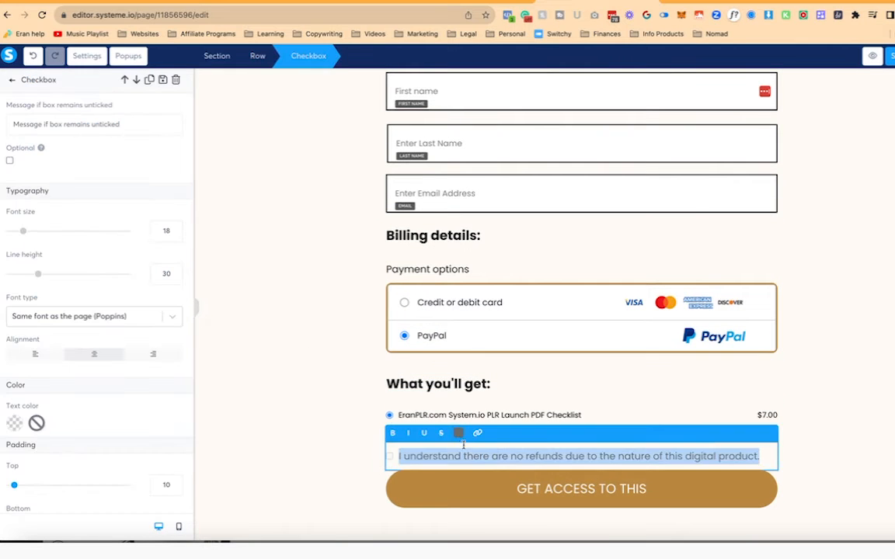
{"action": "left_click", "coordinate": [458, 433]}
{"action": "left_click", "coordinate": [321, 442]}
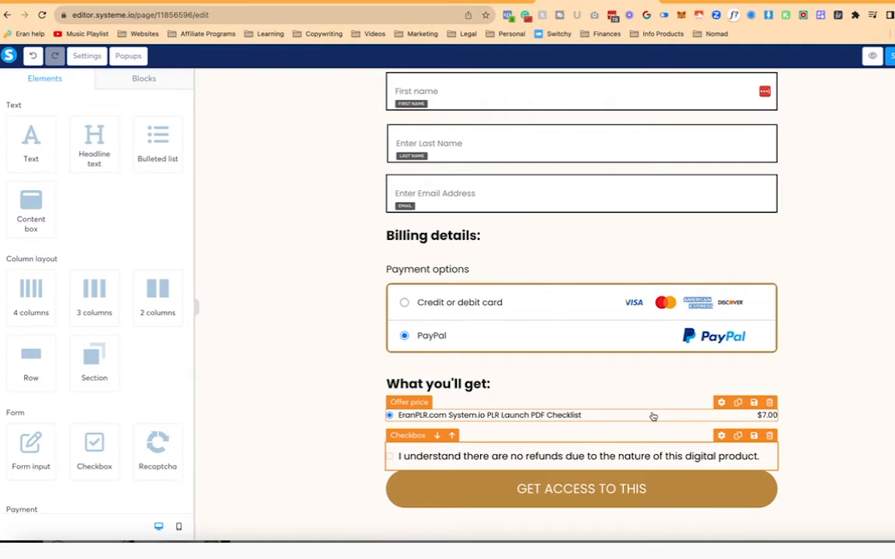
{"action": "scroll", "coordinate": [159, 247], "scroll_direction": "down", "scroll_amount": 5}
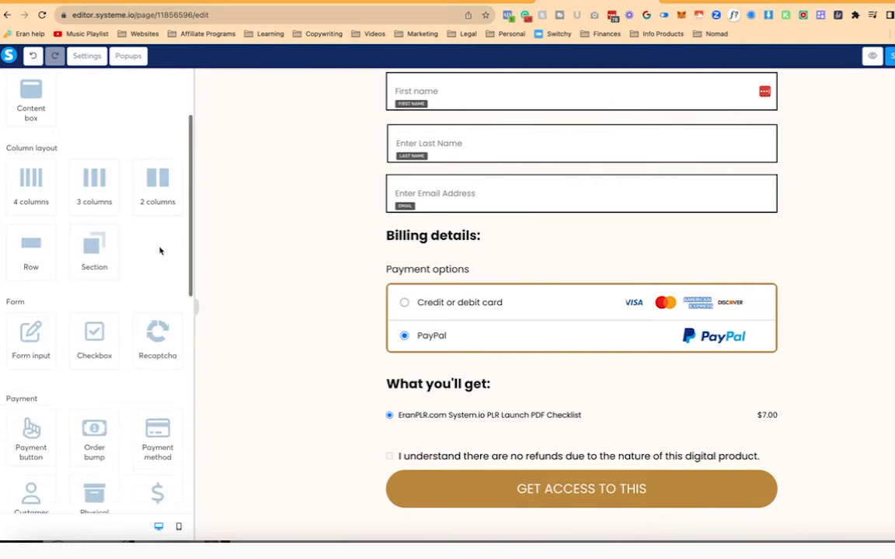
- Add an order bump block above the What you'll get heading
{"action": "scroll", "coordinate": [159, 247], "scroll_direction": "up", "scroll_amount": 2}
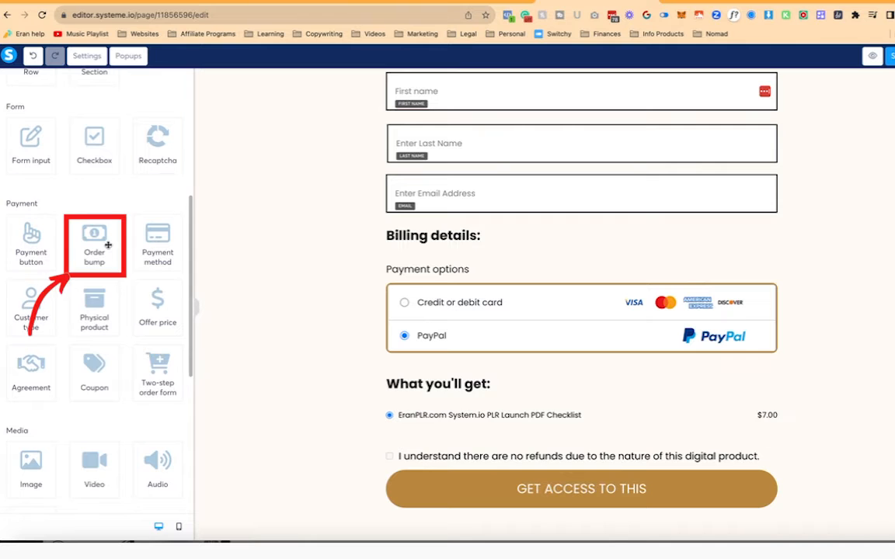
{"action": "mouse_move", "coordinate": [96, 244]}
{"action": "left_mouse_down"}
{"action": "mouse_move", "coordinate": [449, 386]}
{"action": "mouse_move", "coordinate": [448, 400]}
{"action": "left_mouse_up"}
{"action": "left_click", "coordinate": [399, 354]}
{"action": "scroll", "coordinate": [158, 362], "scroll_direction": "down", "scroll_amount": 2}
{"action": "type", "text": "20"}
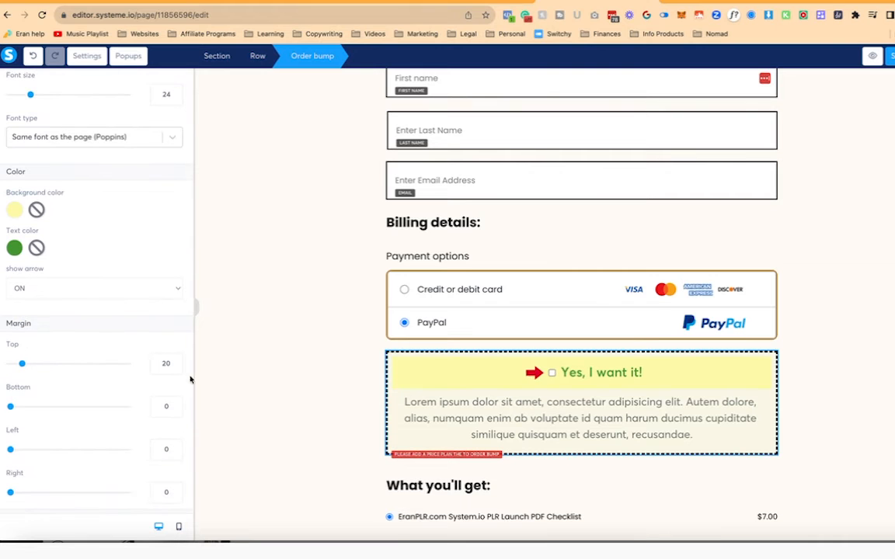
{"action": "scroll", "coordinate": [84, 127], "scroll_direction": "up", "scroll_amount": 2}
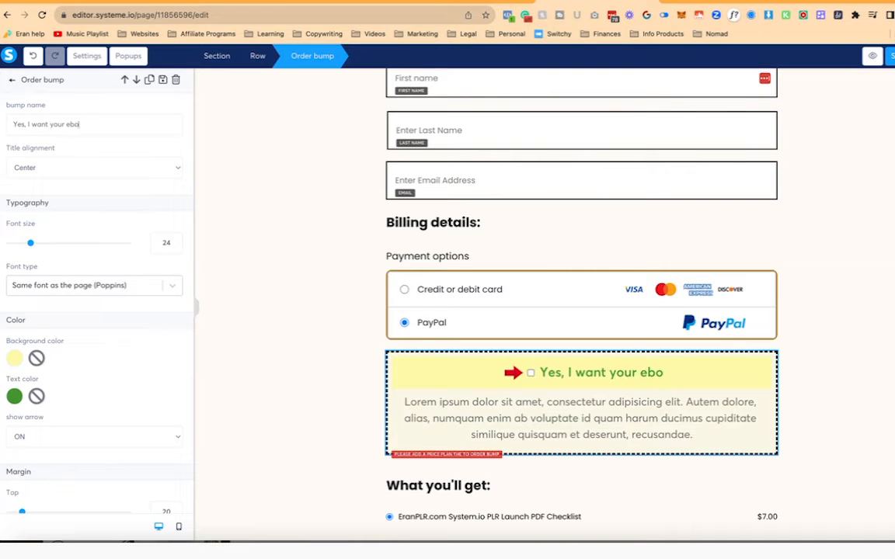
{"action": "scroll", "coordinate": [115, 248], "scroll_direction": "down", "scroll_amount": 3}
{"action": "scroll", "coordinate": [114, 248], "scroll_direction": "up", "scroll_amount": 2}
{"action": "scroll", "coordinate": [115, 247], "scroll_direction": "down", "scroll_amount": 6}
{"action": "scroll", "coordinate": [114, 248], "scroll_direction": "down", "scroll_amount": 2}
{"action": "scroll", "coordinate": [114, 248], "scroll_direction": "up", "scroll_amount": 2}
{"action": "scroll", "coordinate": [114, 248], "scroll_direction": "down", "scroll_amount": 3}
- Write the order bump pitch offering the email marketing guide for $5 extra, ending 'You will learn:'
{"action": "triple_click", "coordinate": [577, 406]}
{"action": "type", "text": "Grab my Beginner's Gu"}
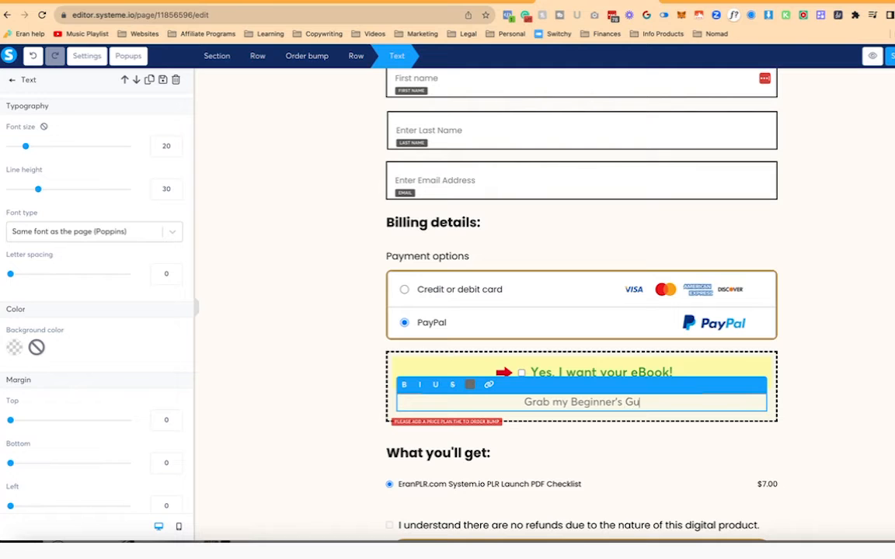
{"action": "type", "text": "keting for just $5 ex"}
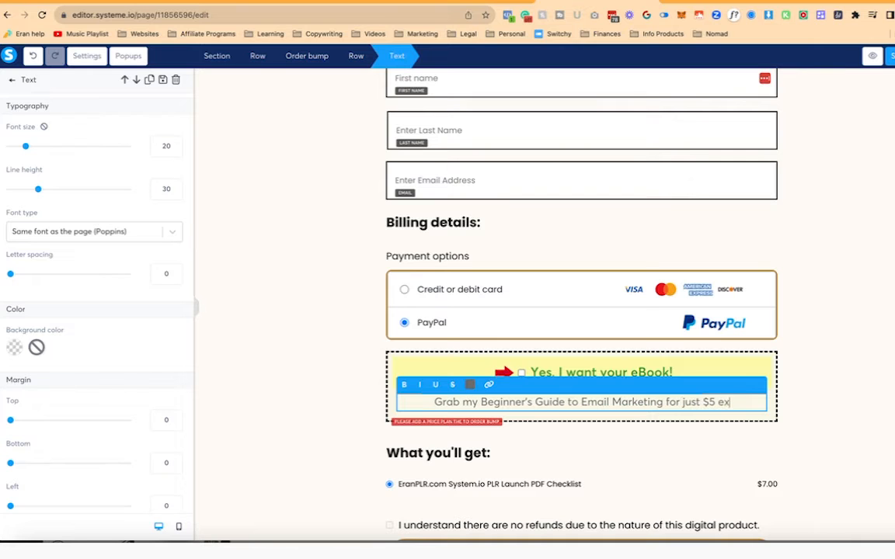
{"action": "type", "text": "tra available on thi"}
{"action": "key", "text": "BackSpace"}
{"action": "key", "text": "BackSpace"}
{"action": "key", "text": "BackSpace"}
{"action": "key", "text": "BackSpace"}
{"action": "key", "text": "BackSpace"}
{"action": "key", "text": "BackSpace"}
{"action": "key", "text": "BackSpace"}
{"action": "key", "text": "BackSpace"}
{"action": "key", "text": "BackSpace"}
{"action": "key", "text": "BackSpace"}
{"action": "key", "text": "BackSpace"}
{"action": "key", "text": "BackSpace"}
{"action": "key", "text": "BackSpace"}
{"action": "key", "text": "BackSpace"}
{"action": "key", "text": "BackSpace"}
{"action": "key", "text": "BackSpace"}
{"action": "key", "text": "BackSpace"}
{"action": "type", "text": ". You will learn:"}
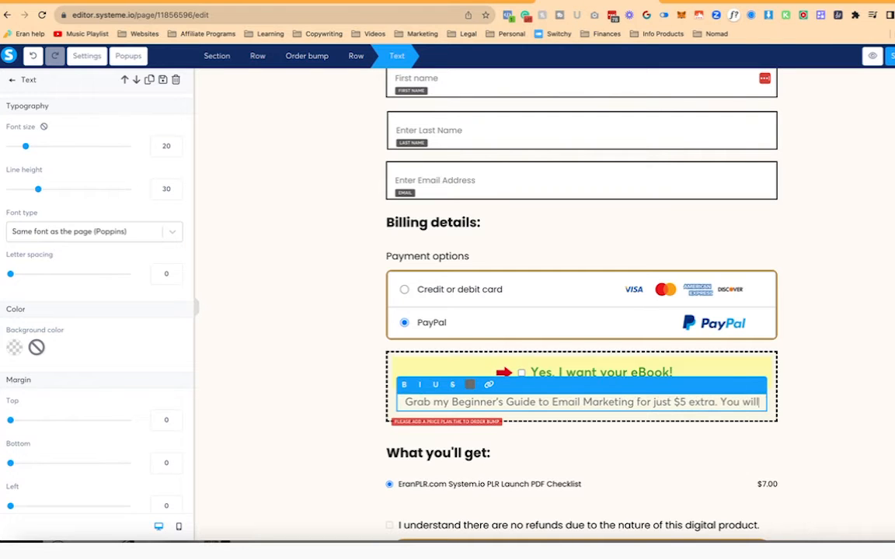
- Left-align the order bump paragraph and colour it black, keeping the page font
{"action": "key", "text": "ctrl+a"}
{"action": "left_click", "coordinate": [172, 235]}
{"action": "left_click", "coordinate": [140, 263]}
{"action": "key", "text": "ctrl+a"}
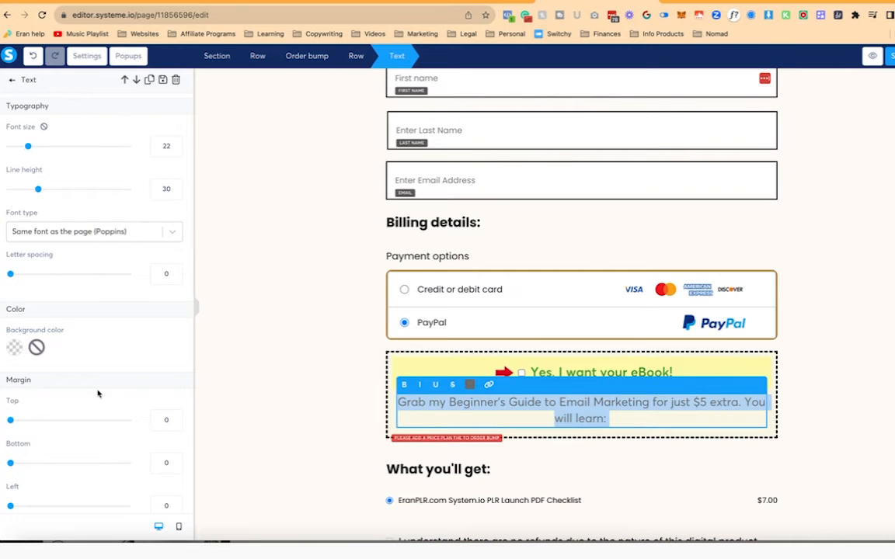
{"action": "scroll", "coordinate": [100, 393], "scroll_direction": "down", "scroll_amount": 3}
{"action": "left_click", "coordinate": [50, 443]}
{"action": "left_click", "coordinate": [470, 386]}
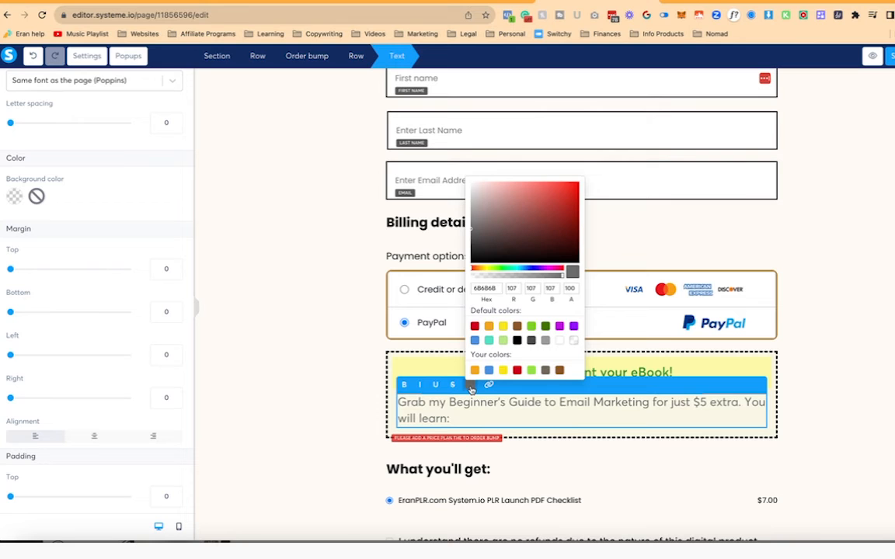
{"action": "left_click", "coordinate": [518, 342]}
{"action": "left_click", "coordinate": [479, 415]}
{"action": "key", "text": "ctrl+a"}
- Keep the paragraph on the page's own font after trying Google fonts
{"action": "scroll", "coordinate": [120, 187], "scroll_direction": "up", "scroll_amount": 3}
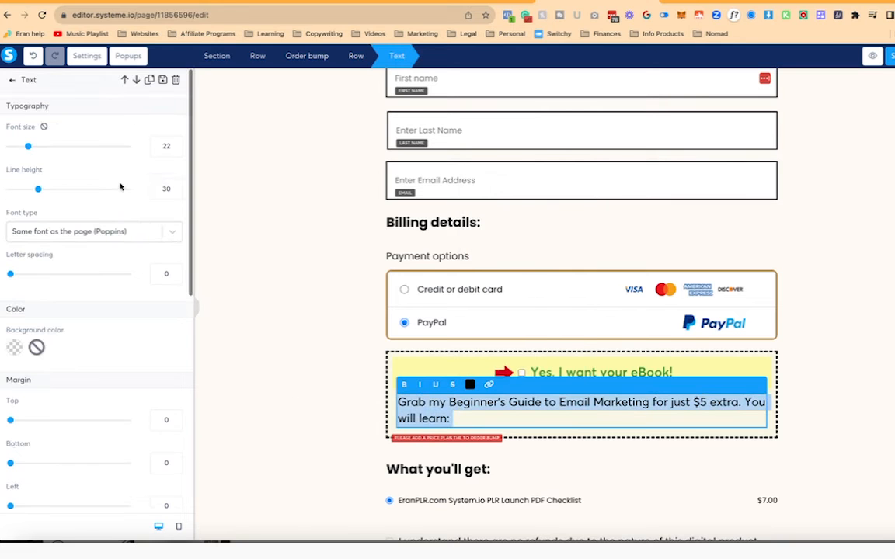
{"action": "left_click", "coordinate": [116, 232]}
{"action": "left_click", "coordinate": [100, 294]}
{"action": "left_click", "coordinate": [118, 234]}
{"action": "left_click", "coordinate": [94, 256]}
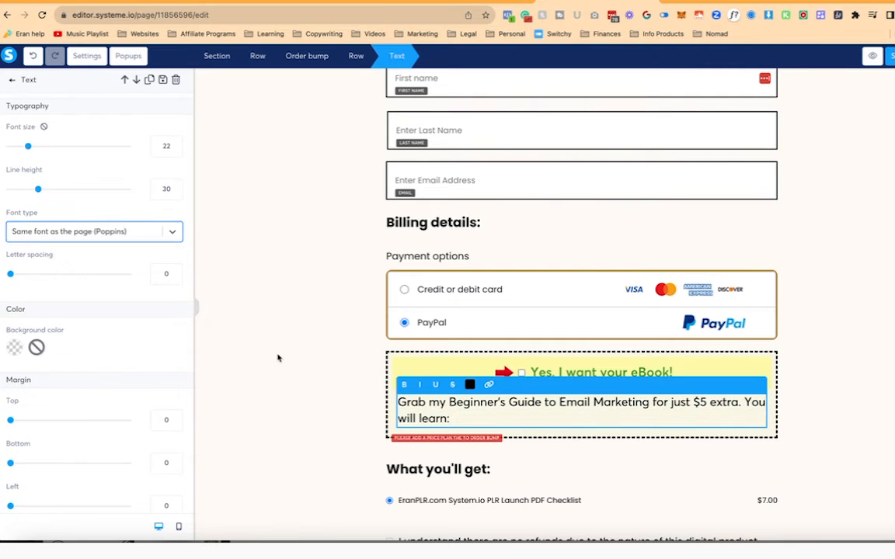
{"action": "left_click", "coordinate": [278, 358]}
- Add a bulleted list with black text inside the order bump box
{"action": "left_click", "coordinate": [347, 389]}
{"action": "left_click", "coordinate": [11, 79]}
{"action": "left_click_drag", "start_coordinate": [160, 138], "coordinate": [474, 456]}
{"action": "key", "text": "ctrl+a"}
{"action": "left_click", "coordinate": [487, 417]}
{"action": "left_click", "coordinate": [534, 373]}
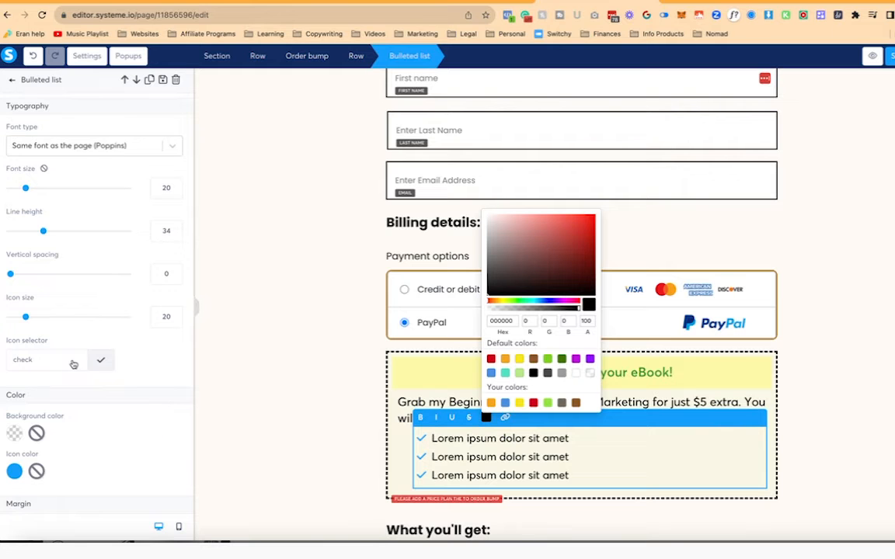
- Colour the list's checkmark icons red
{"action": "left_click", "coordinate": [14, 471]}
{"action": "left_click", "coordinate": [107, 418]}
{"action": "left_click", "coordinate": [78, 463]}
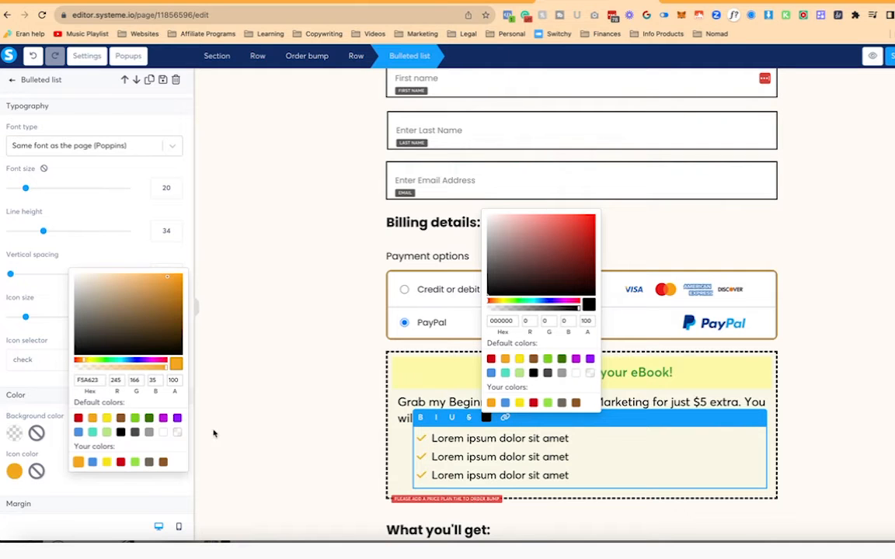
{"action": "left_click", "coordinate": [78, 418]}
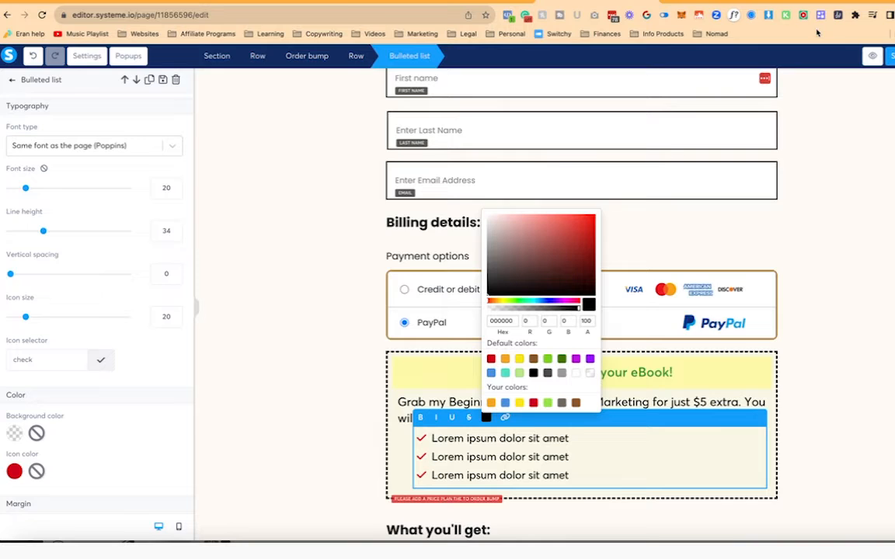
- Fill the list with lessons from the eran.link/emailguide sales page, ending 'And more...'
{"action": "left_click", "coordinate": [863, 2]}
{"action": "left_click", "coordinate": [350, 14]}
{"action": "type", "text": "eran.link/e"}
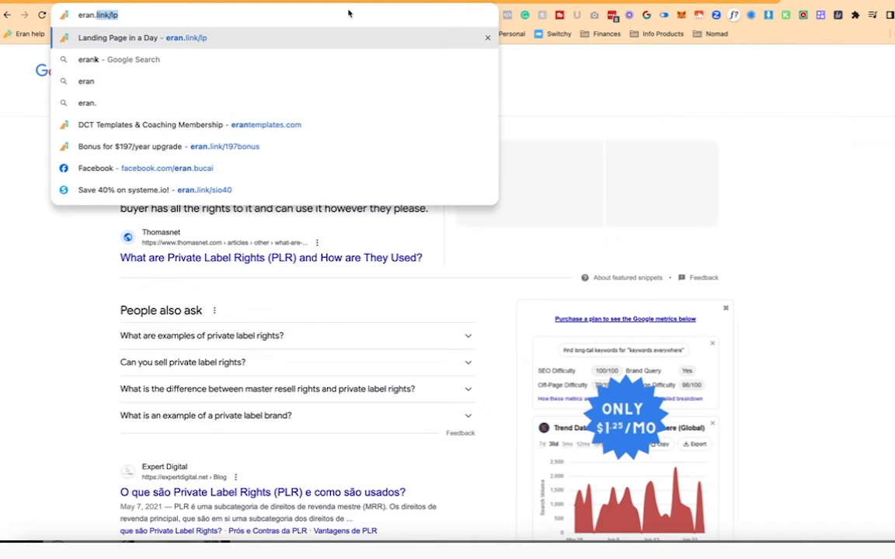
{"action": "type", "text": "mailguide"}
{"action": "key", "text": "Return"}
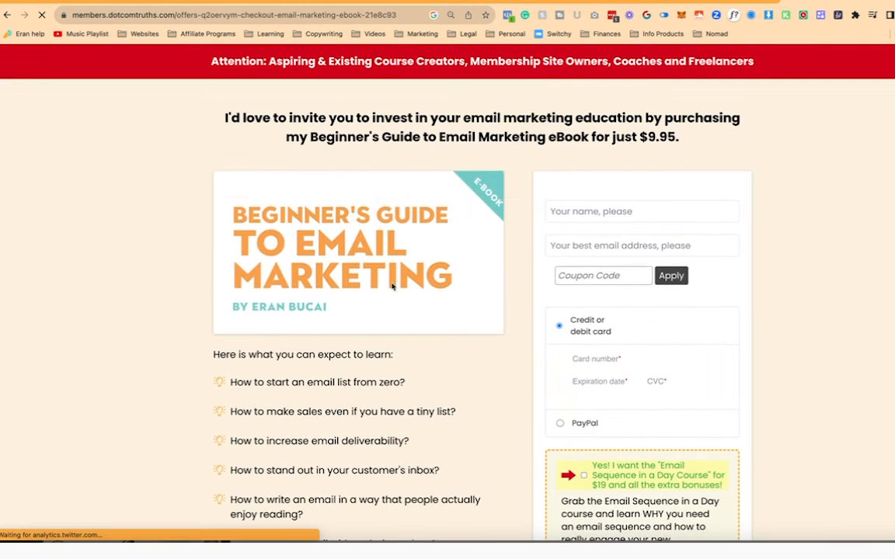
{"action": "scroll", "coordinate": [393, 280], "scroll_direction": "down", "scroll_amount": 3}
{"action": "left_click_drag", "start_coordinate": [230, 229], "coordinate": [440, 369]}
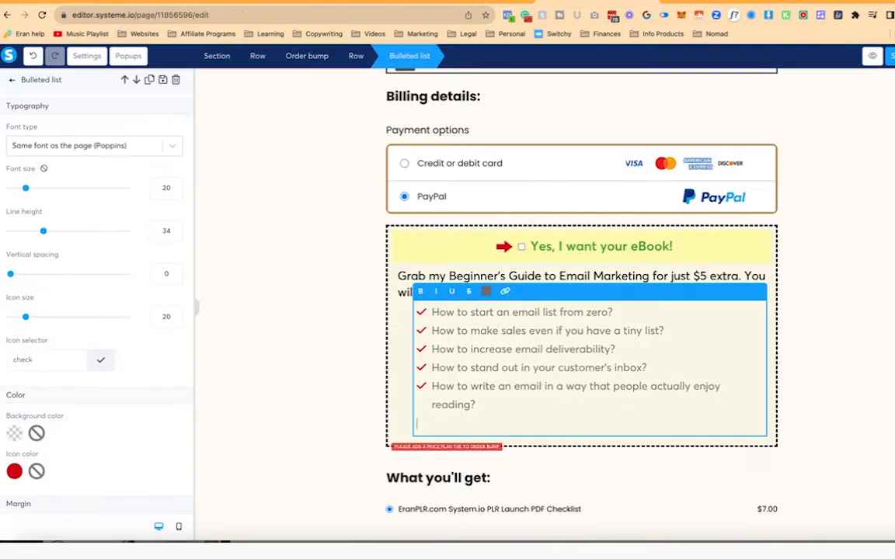
{"action": "type", "text": "re..."}
{"action": "key", "text": "super+a"}
- Make the list text black with item spacing 10, line height 30 and left margin 10
{"action": "left_click", "coordinate": [487, 292]}
{"action": "left_click", "coordinate": [534, 373]}
{"action": "left_click", "coordinate": [160, 273]}
{"action": "type", "text": "1"}
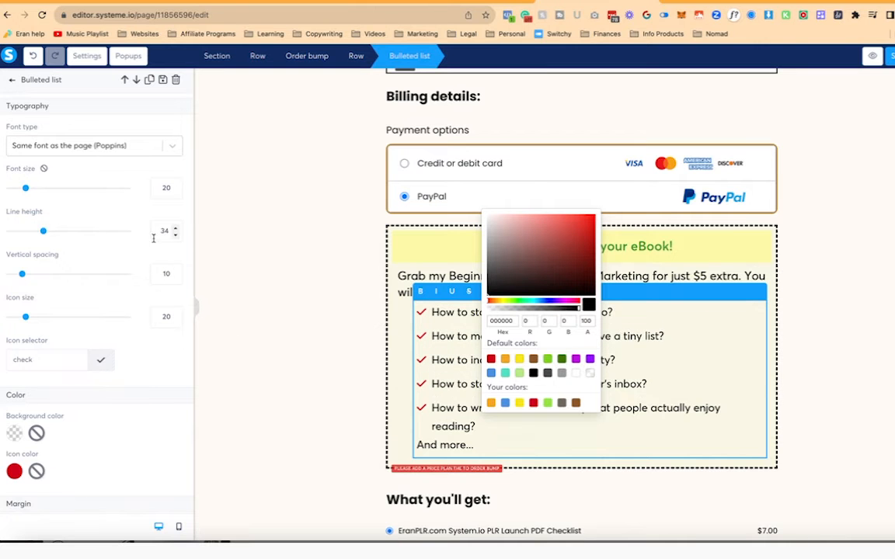
{"action": "left_click", "coordinate": [175, 235]}
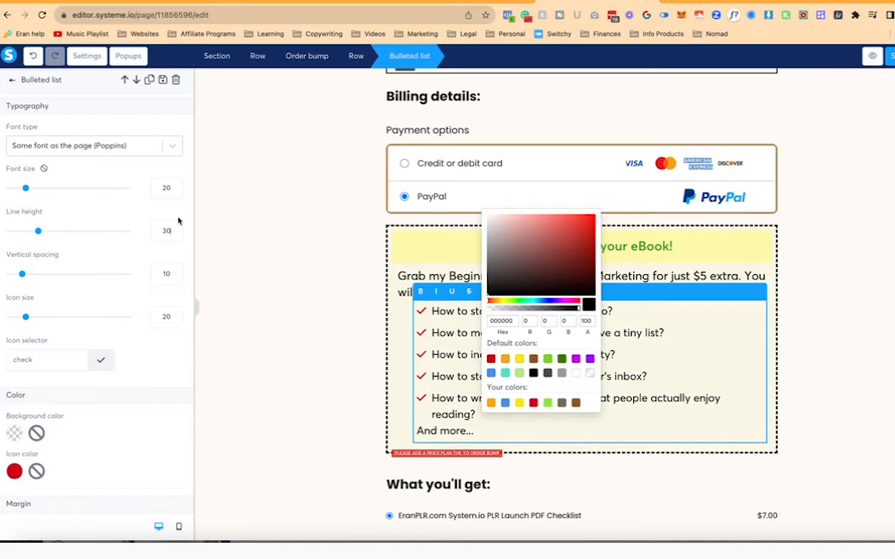
{"action": "left_click", "coordinate": [408, 349]}
{"action": "left_click", "coordinate": [401, 343]}
{"action": "left_click", "coordinate": [439, 348]}
{"action": "scroll", "coordinate": [165, 280], "scroll_direction": "down", "scroll_amount": 3}
{"action": "scroll", "coordinate": [165, 280], "scroll_direction": "down", "scroll_amount": 1}
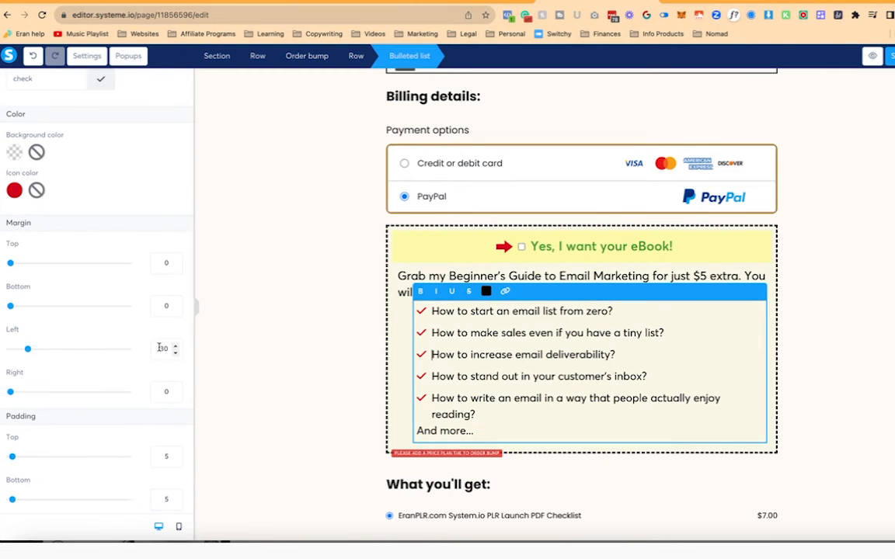
{"action": "double_click", "coordinate": [161, 346]}
{"action": "type", "text": "10"}
{"action": "left_click", "coordinate": [320, 361]}
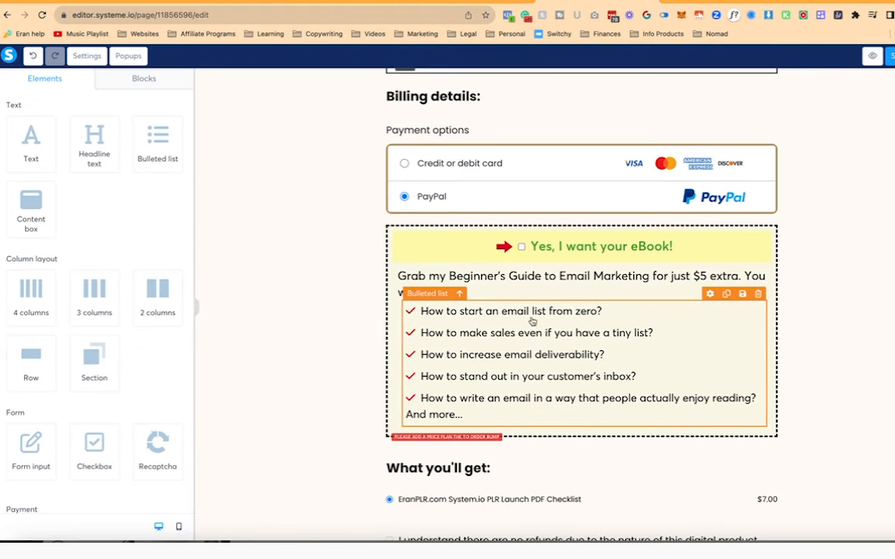
- Bold '$5 extra', make 'And more...' its own checkmark item, and save the page
{"action": "left_click", "coordinate": [693, 277]}
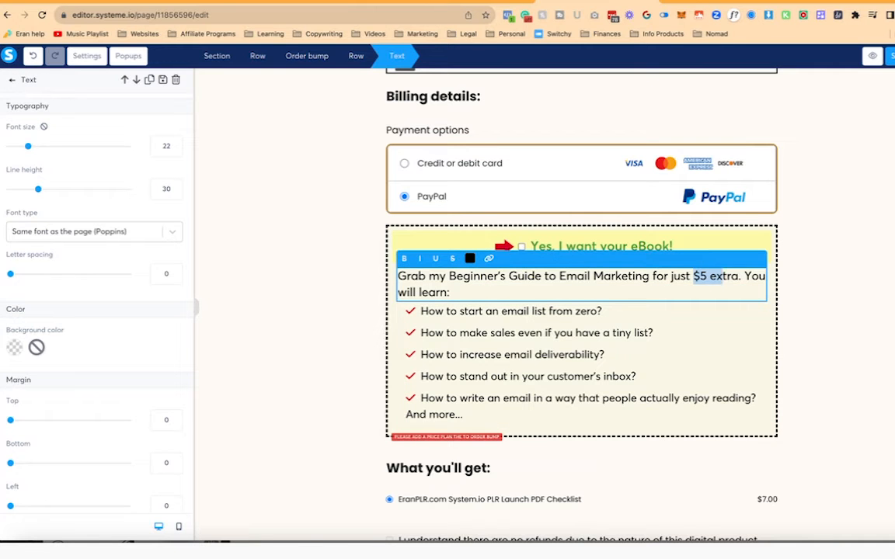
{"action": "key", "text": "super+b"}
{"action": "left_click", "coordinate": [757, 399]}
{"action": "key", "text": "Return"}
{"action": "key", "text": "Return"}
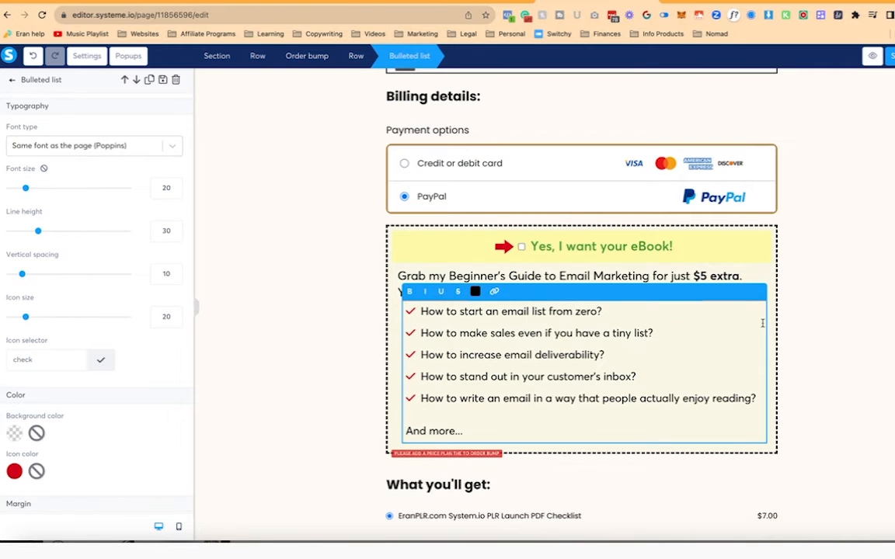
{"action": "left_click", "coordinate": [864, 288]}
{"action": "left_click", "coordinate": [526, 436]}
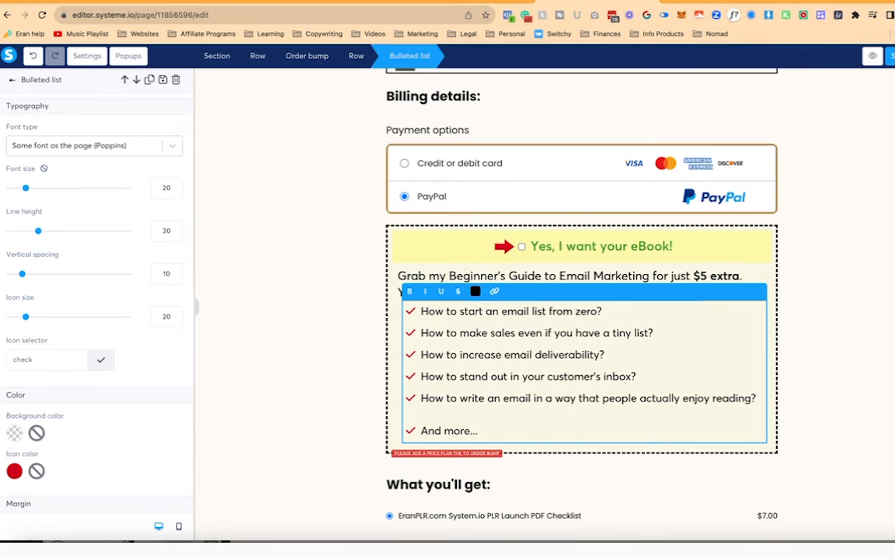
{"action": "key", "text": "BackSpace"}
{"action": "key", "text": "Return"}
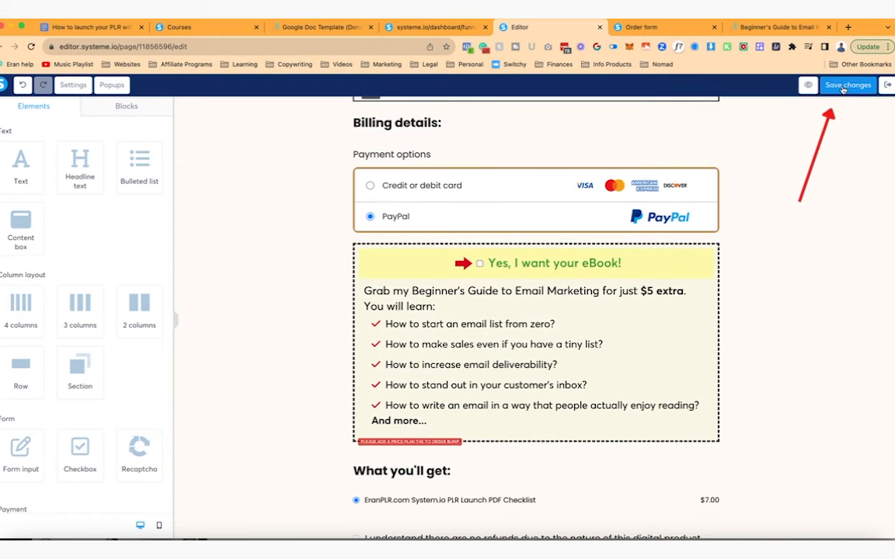
{"action": "left_click", "coordinate": [836, 88]}
- Preview the order form in a new tab and scroll through it
{"action": "left_click", "coordinate": [810, 85]}
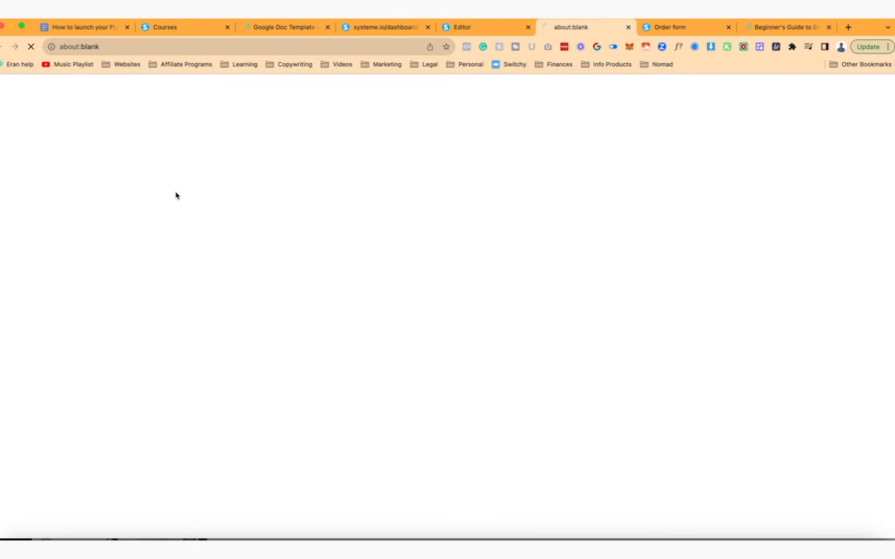
{"action": "scroll", "coordinate": [393, 257], "scroll_direction": "down", "scroll_amount": 10}
{"action": "scroll", "coordinate": [393, 258], "scroll_direction": "down", "scroll_amount": 2}
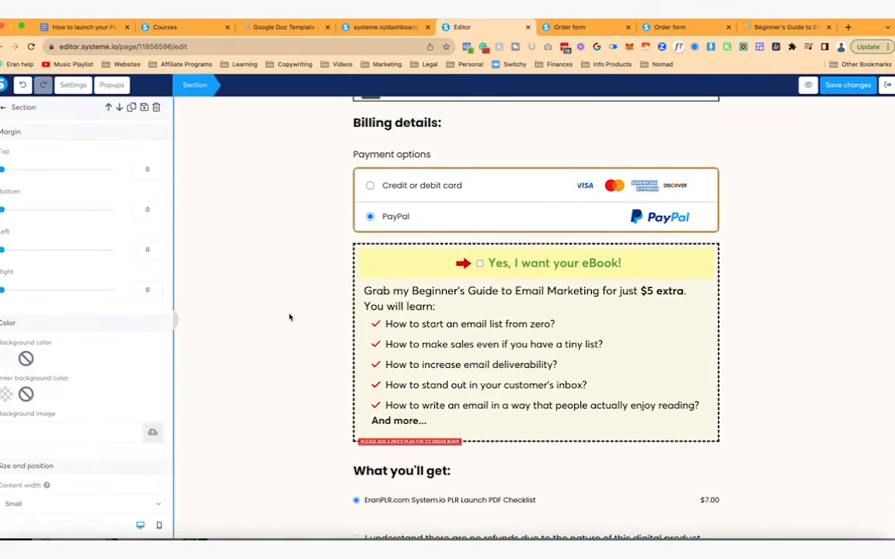
{"action": "scroll", "coordinate": [289, 317], "scroll_direction": "down", "scroll_amount": 10}
{"action": "scroll", "coordinate": [289, 316], "scroll_direction": "up", "scroll_amount": 3}
{"action": "scroll", "coordinate": [294, 315], "scroll_direction": "down", "scroll_amount": 2}
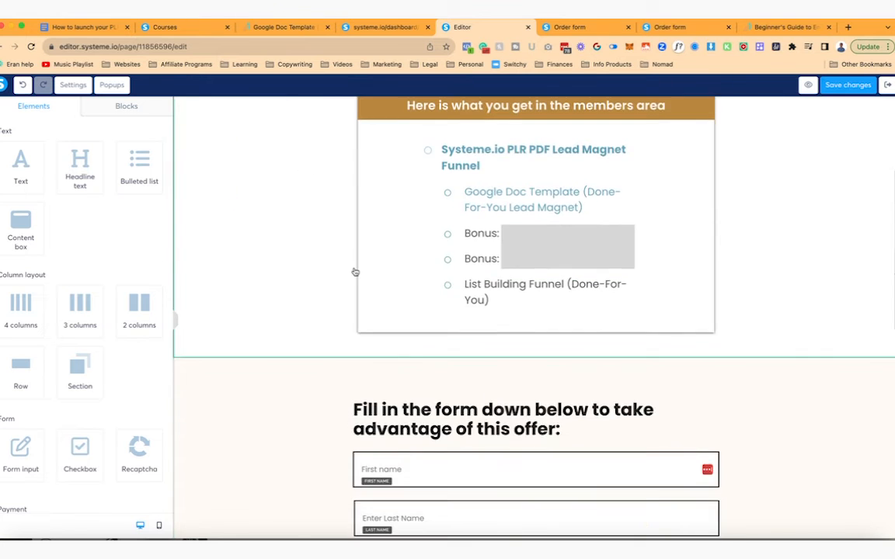
{"action": "scroll", "coordinate": [297, 314], "scroll_direction": "up", "scroll_amount": 3}
- Look over the editor page, selecting and deselecting the headline paragraph and members box section
{"action": "left_click", "coordinate": [583, 210]}
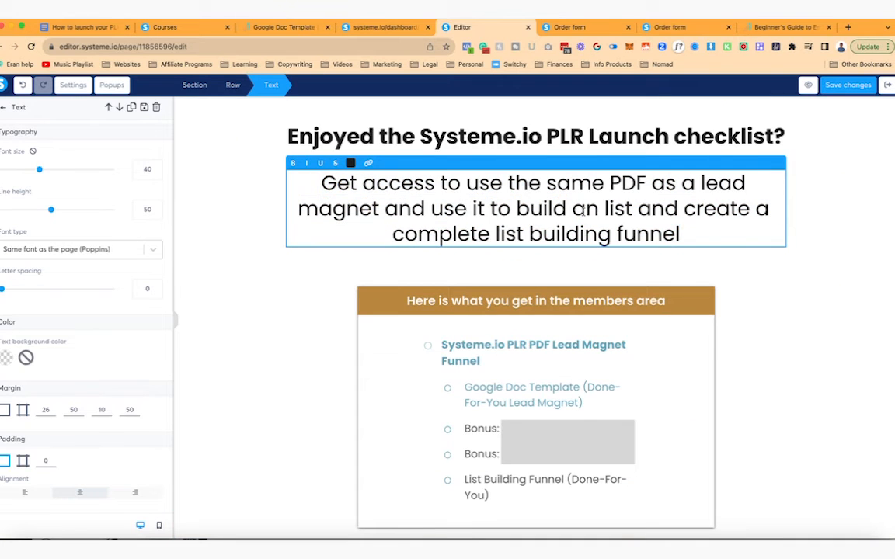
{"action": "left_click", "coordinate": [862, 211]}
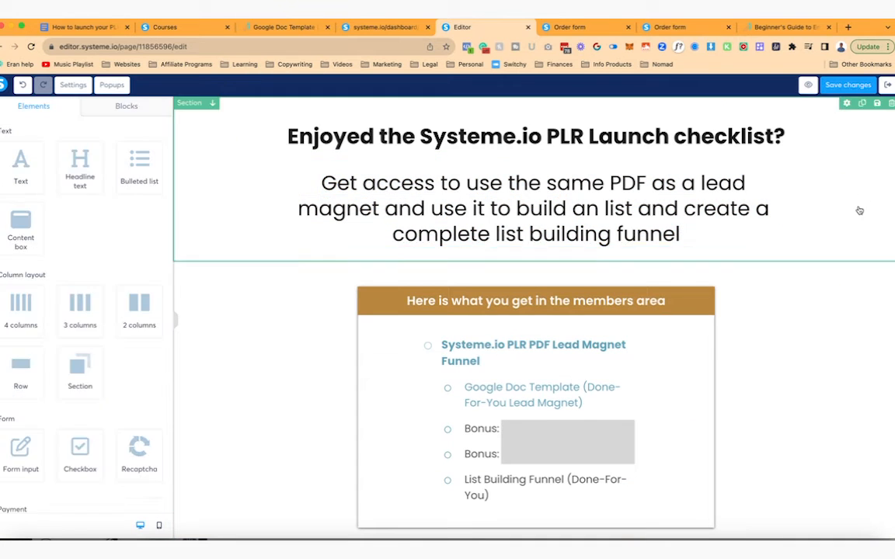
{"action": "scroll", "coordinate": [761, 289], "scroll_direction": "down", "scroll_amount": 4}
{"action": "left_click", "coordinate": [852, 87]}
{"action": "left_click", "coordinate": [762, 184]}
{"action": "scroll", "coordinate": [762, 184], "scroll_direction": "up", "scroll_amount": 3}
{"action": "left_click", "coordinate": [763, 186]}
{"action": "scroll", "coordinate": [807, 282], "scroll_direction": "up", "scroll_amount": 1}
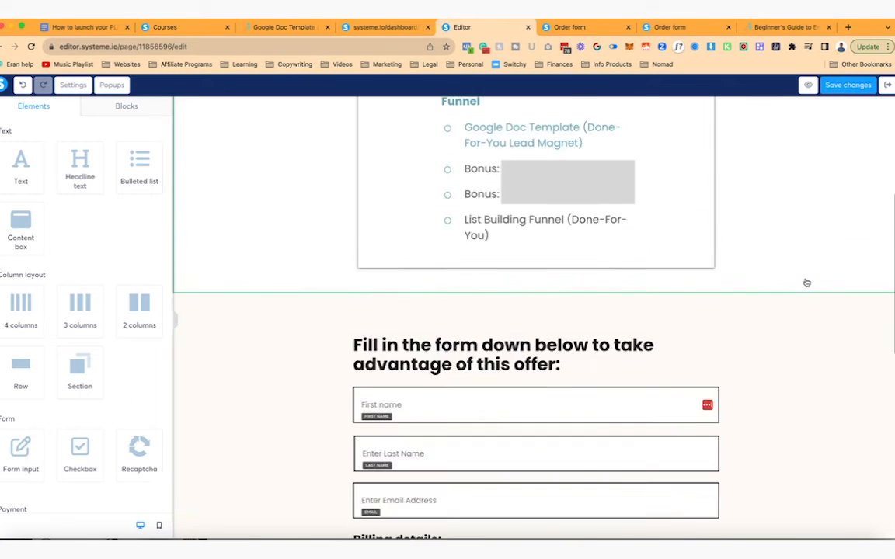
{"action": "scroll", "coordinate": [808, 282], "scroll_direction": "down", "scroll_amount": 10}
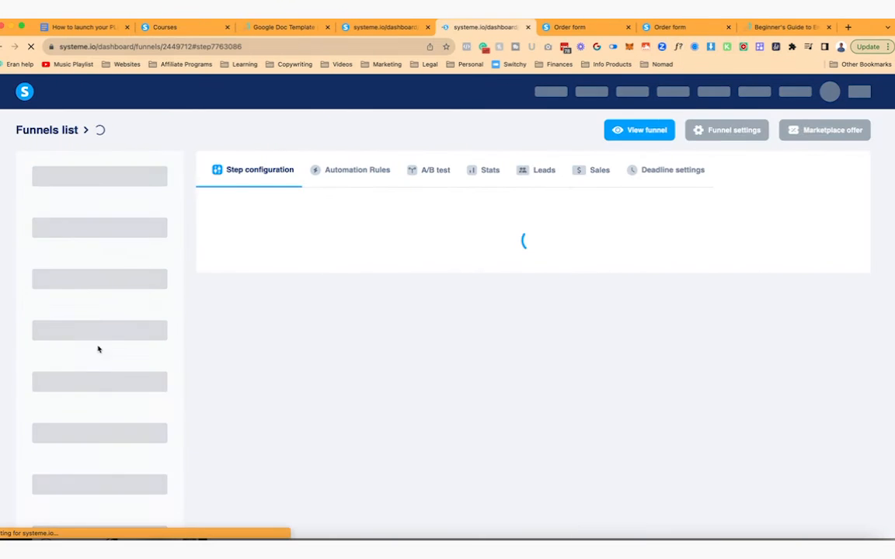
- Add an order bump to the funnel step as a digital product
{"action": "scroll", "coordinate": [358, 355], "scroll_direction": "down", "scroll_amount": 10}
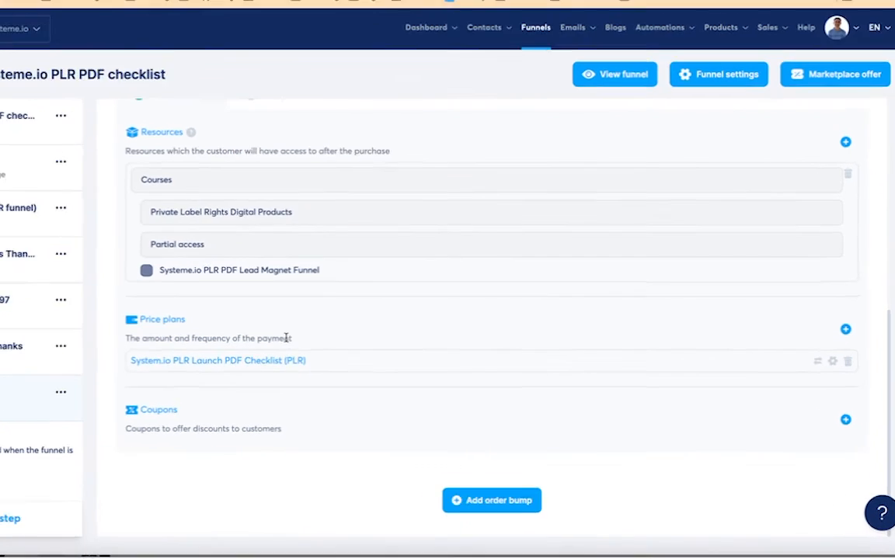
{"action": "left_click", "coordinate": [432, 509]}
{"action": "scroll", "coordinate": [126, 485], "scroll_direction": "down", "scroll_amount": 1}
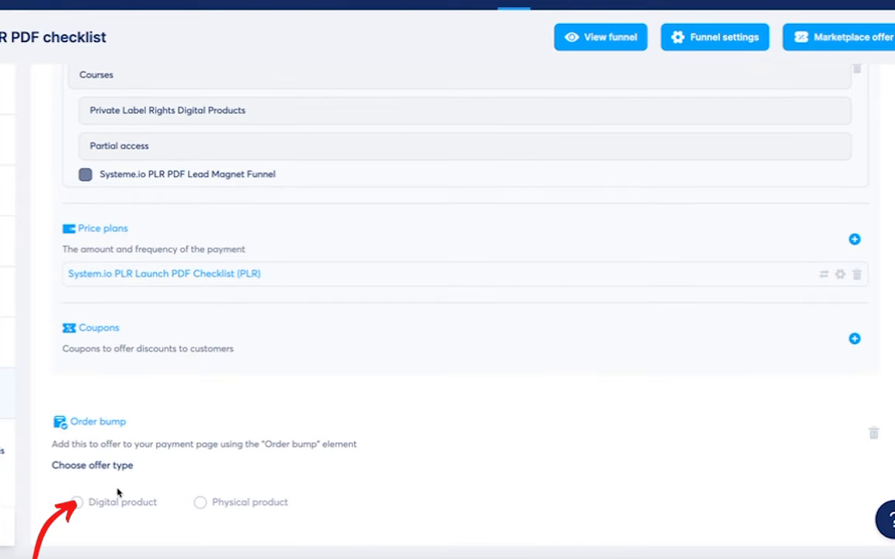
{"action": "left_click", "coordinate": [92, 507]}
{"action": "scroll", "coordinate": [93, 507], "scroll_direction": "down", "scroll_amount": 1}
- Attach the Beginner's Guide to Email Marketing course with full access to the order bump
{"action": "left_click", "coordinate": [826, 412]}
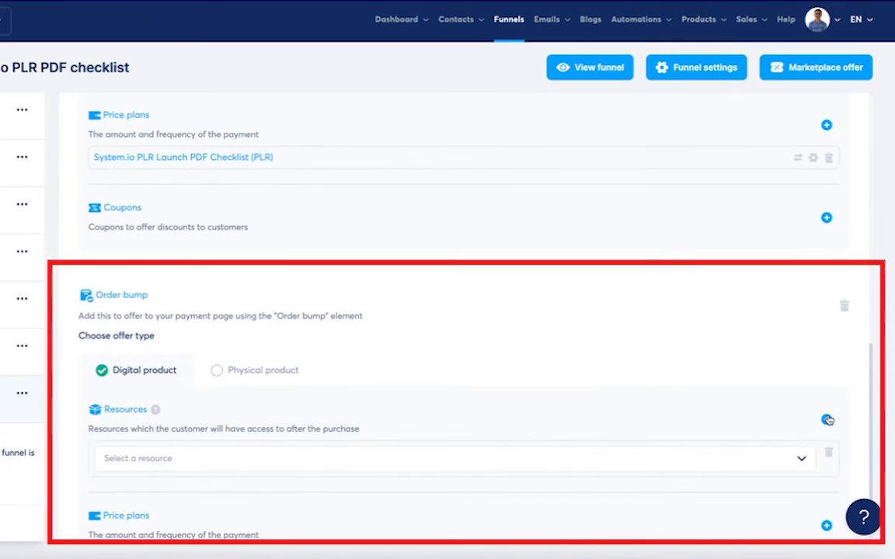
{"action": "scroll", "coordinate": [248, 464], "scroll_direction": "down", "scroll_amount": 1}
{"action": "left_click", "coordinate": [333, 417]}
{"action": "left_click", "coordinate": [116, 444]}
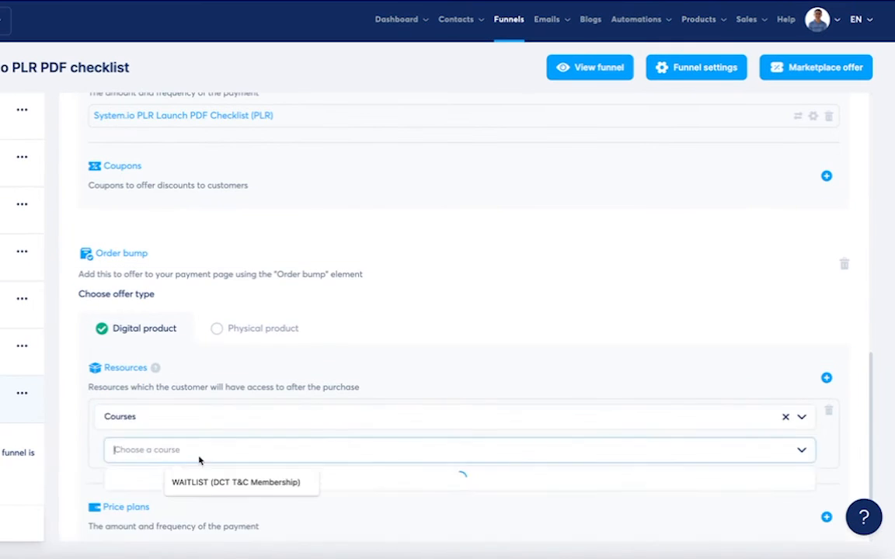
{"action": "left_click", "coordinate": [199, 459]}
{"action": "type", "text": "email"}
{"action": "left_click", "coordinate": [240, 370]}
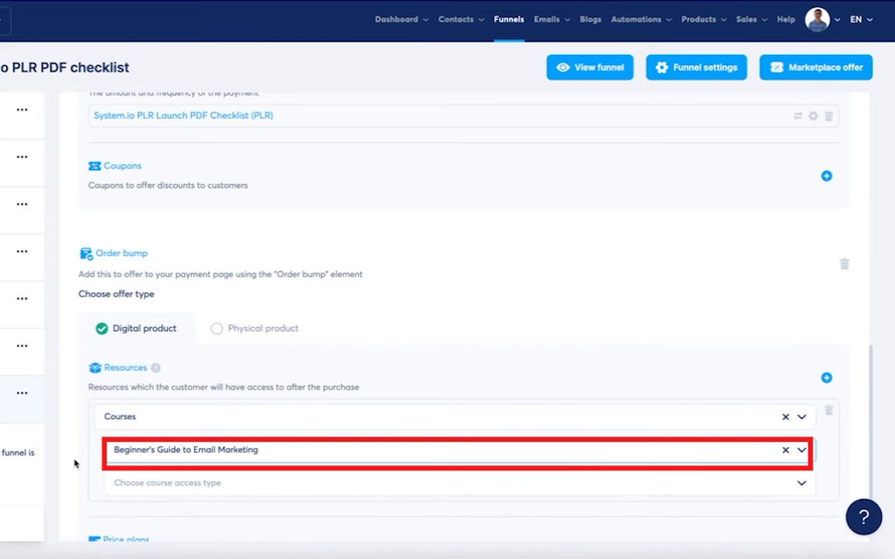
{"action": "left_click", "coordinate": [177, 484]}
{"action": "left_click", "coordinate": [135, 404]}
- Start creating a new price plan for the order bump after checking existing plans
{"action": "scroll", "coordinate": [74, 473], "scroll_direction": "down", "scroll_amount": 2}
{"action": "scroll", "coordinate": [466, 435], "scroll_direction": "down", "scroll_amount": 2}
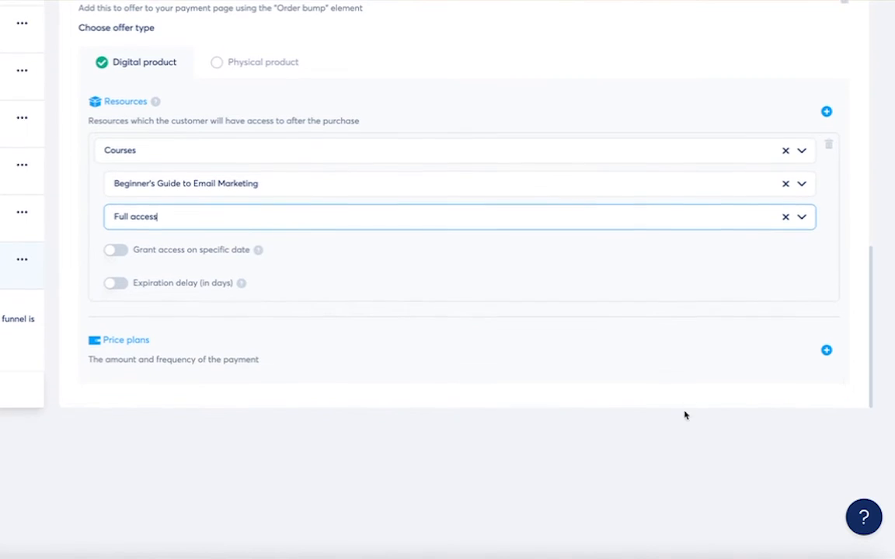
{"action": "left_click", "coordinate": [826, 354]}
{"action": "scroll", "coordinate": [398, 371], "scroll_direction": "down", "scroll_amount": 2}
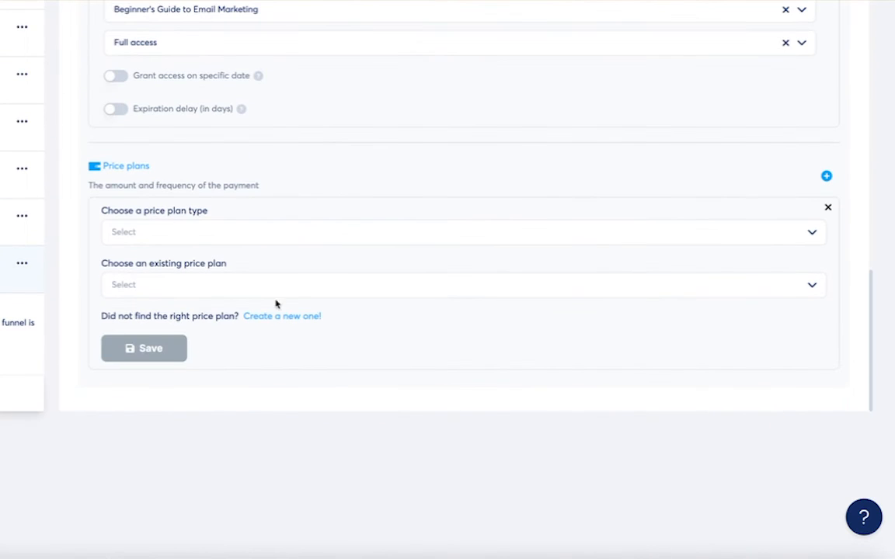
{"action": "left_click", "coordinate": [237, 285]}
{"action": "left_click", "coordinate": [239, 285]}
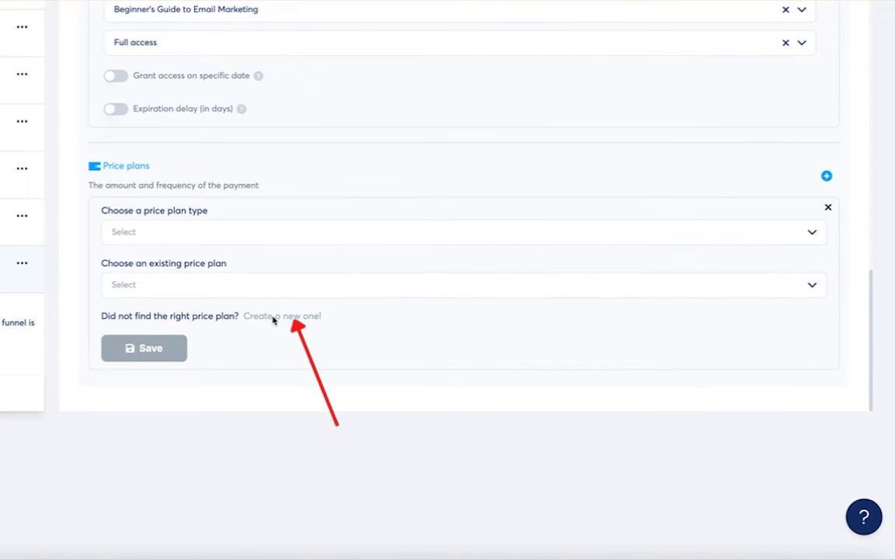
{"action": "left_click", "coordinate": [274, 318]}
- Name the plan 'Beginner's Guide to Email Marketing $5 Order Bump' with statement descriptor 'Email Guide'
{"action": "left_click", "coordinate": [178, 234]}
{"action": "type", "text": "Beginner's Guide to Email Marketing $5"}
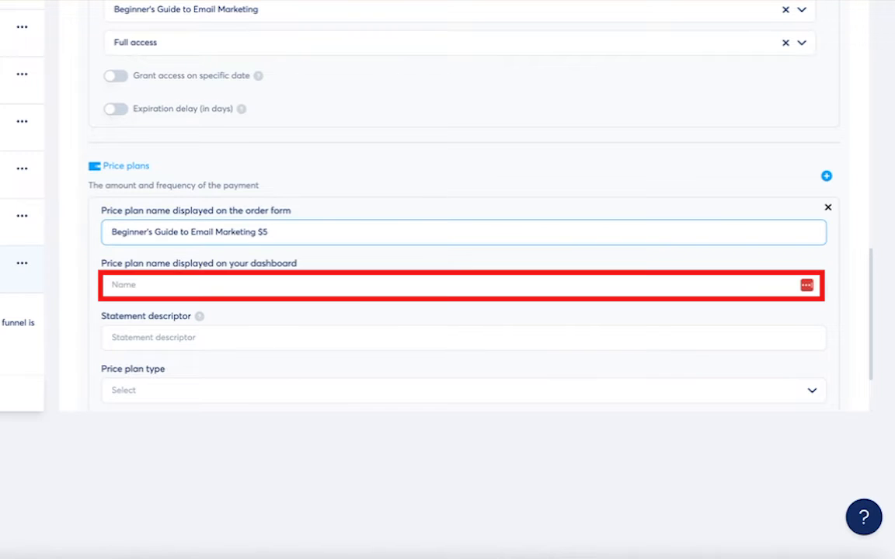
{"action": "key", "text": "super+a"}
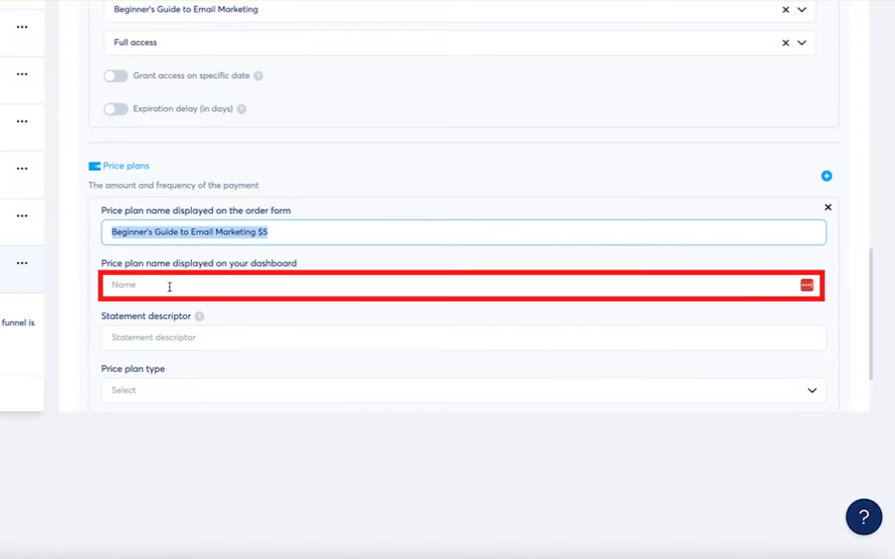
{"action": "key", "text": "super+c"}
{"action": "left_click", "coordinate": [171, 286]}
{"action": "key", "text": "super+v"}
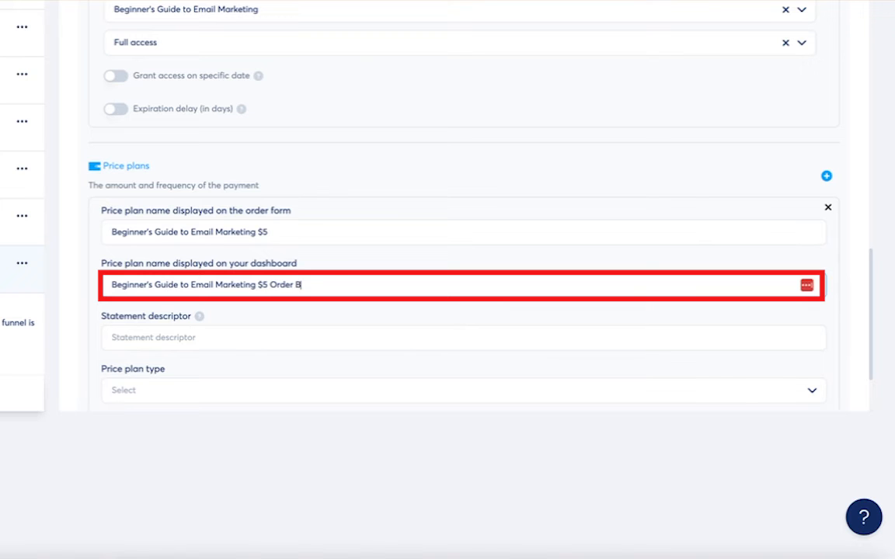
{"action": "left_click", "coordinate": [136, 330]}
{"action": "type", "text": "Email Guide Erna B"}
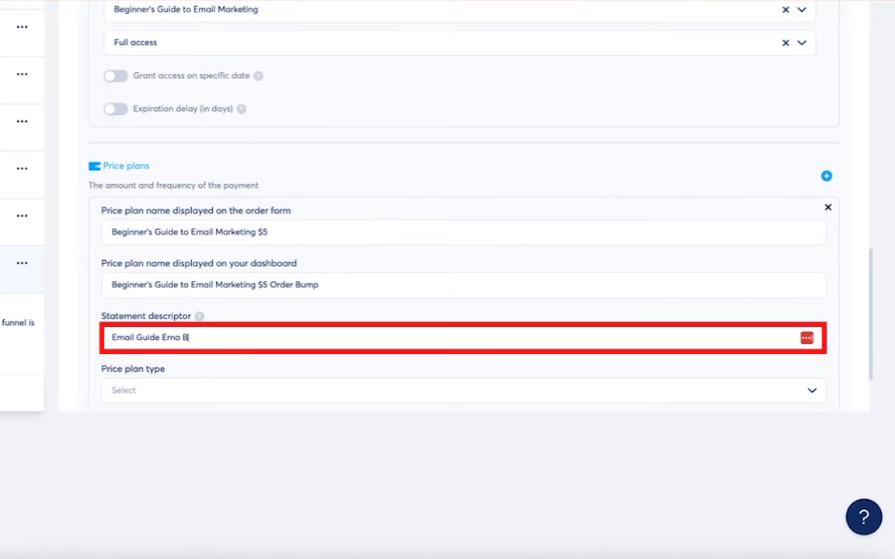
- Make the plan a one-time $5.00 payment, save it, and save the funnel step
{"action": "left_click", "coordinate": [165, 392]}
{"action": "left_click", "coordinate": [166, 396]}
{"action": "double_click", "coordinate": [130, 296]}
{"action": "left_click", "coordinate": [170, 357]}
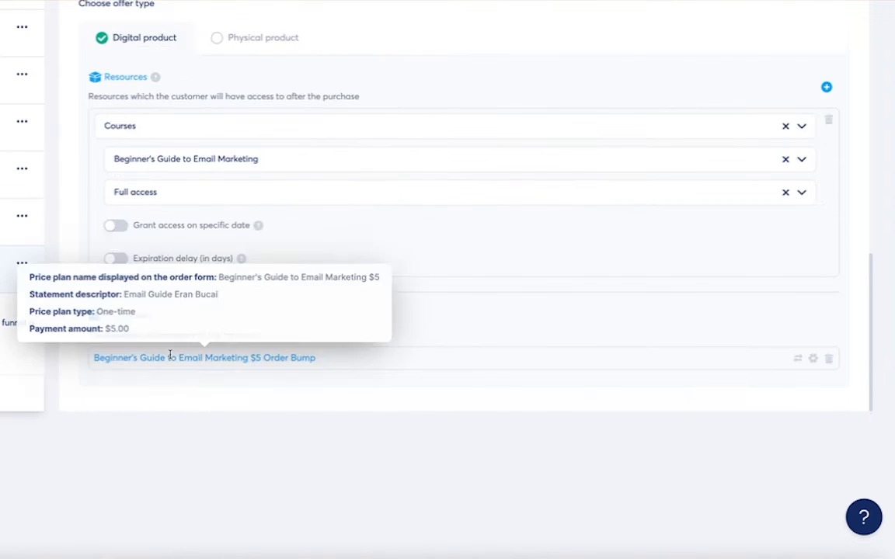
{"action": "scroll", "coordinate": [280, 326], "scroll_direction": "up", "scroll_amount": 5}
{"action": "left_click", "coordinate": [791, 72]}
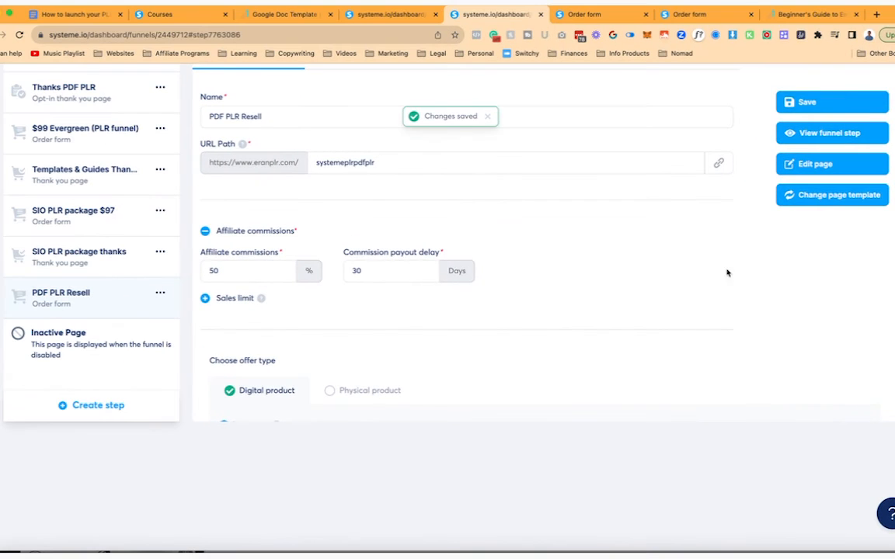
{"action": "scroll", "coordinate": [707, 311], "scroll_direction": "down", "scroll_amount": 3}
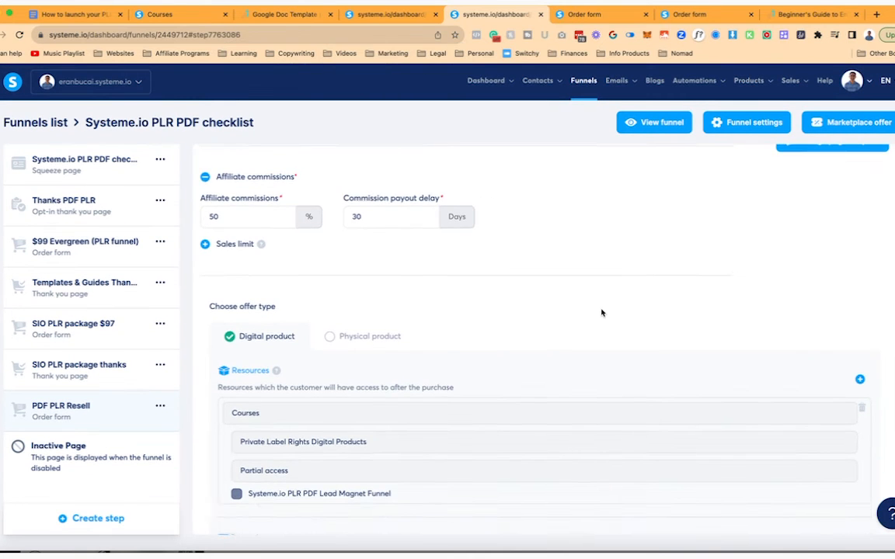
- Open the live order form page, then return to the funnel step settings
{"action": "scroll", "coordinate": [601, 313], "scroll_direction": "down", "scroll_amount": 3}
{"action": "scroll", "coordinate": [601, 313], "scroll_direction": "down", "scroll_amount": 4}
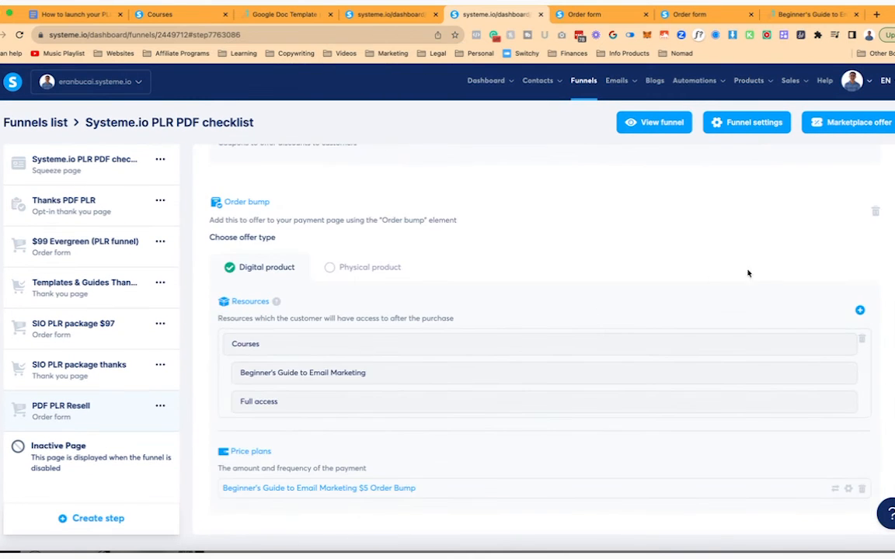
{"action": "left_click", "coordinate": [655, 122]}
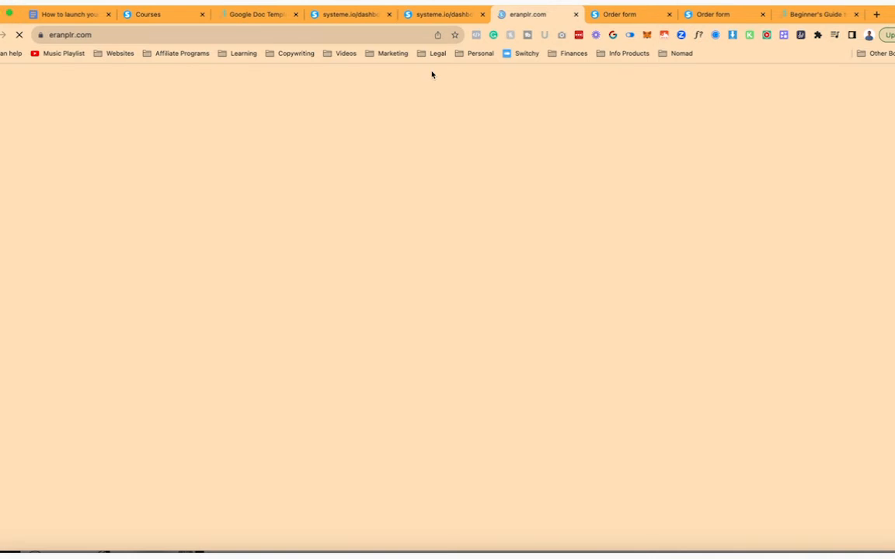
{"action": "key", "text": "super+w"}
{"action": "scroll", "coordinate": [463, 234], "scroll_direction": "up", "scroll_amount": 2}
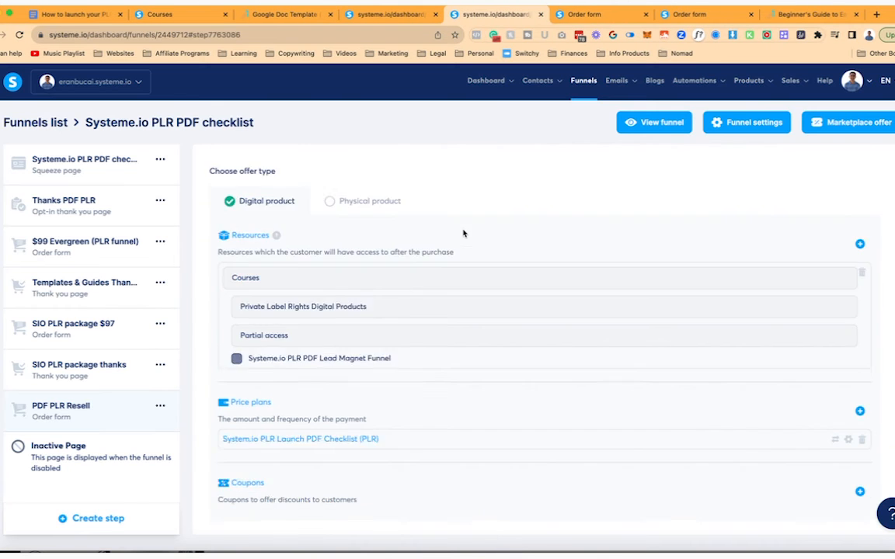
{"action": "scroll", "coordinate": [463, 233], "scroll_direction": "up", "scroll_amount": 6}
{"action": "left_click", "coordinate": [799, 248]}
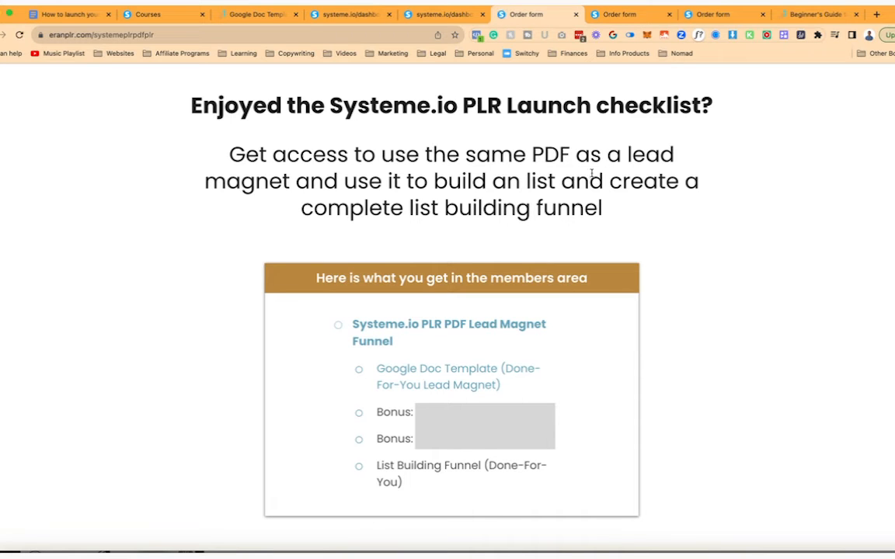
{"action": "scroll", "coordinate": [595, 173], "scroll_direction": "down", "scroll_amount": 2}
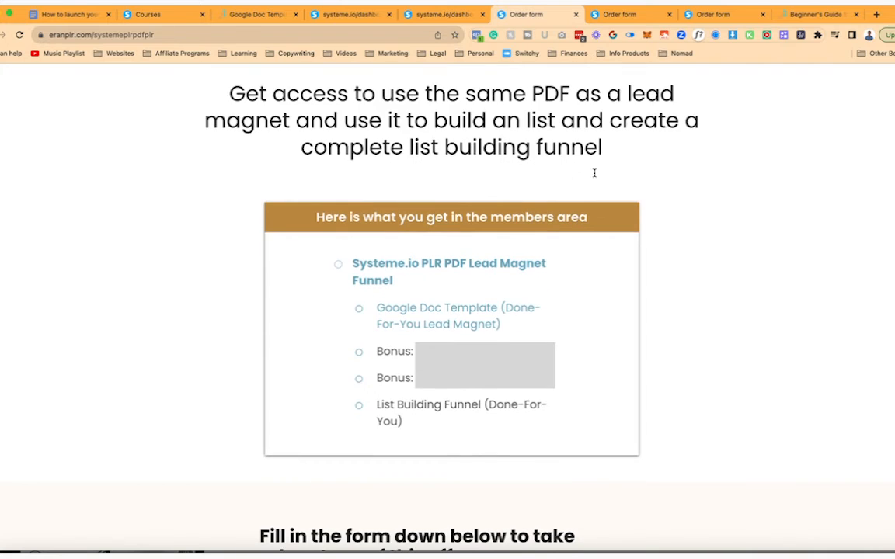
{"action": "key", "text": "ctrl+shift+Tab"}
- Edit the subheading to end 'a list or share as a bonus with your own buyers'
{"action": "left_click", "coordinate": [841, 282]}
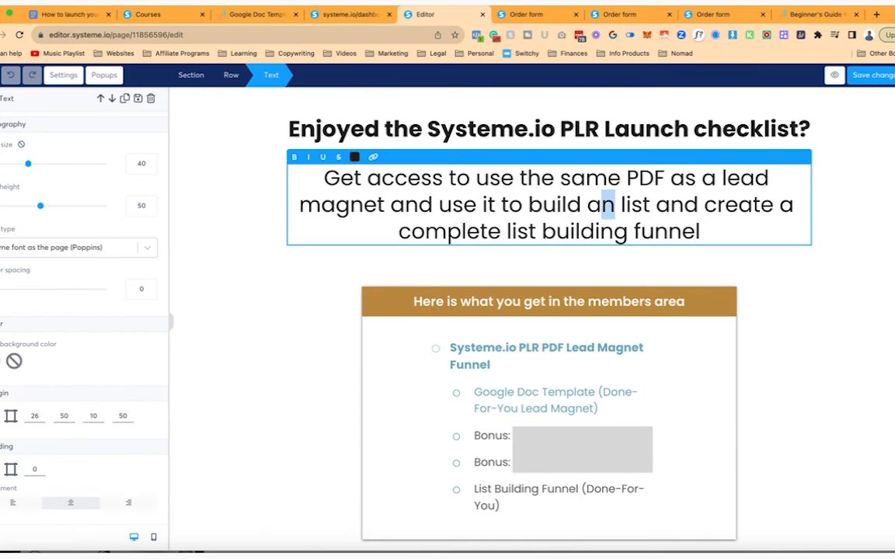
{"action": "key", "text": "BackSpace"}
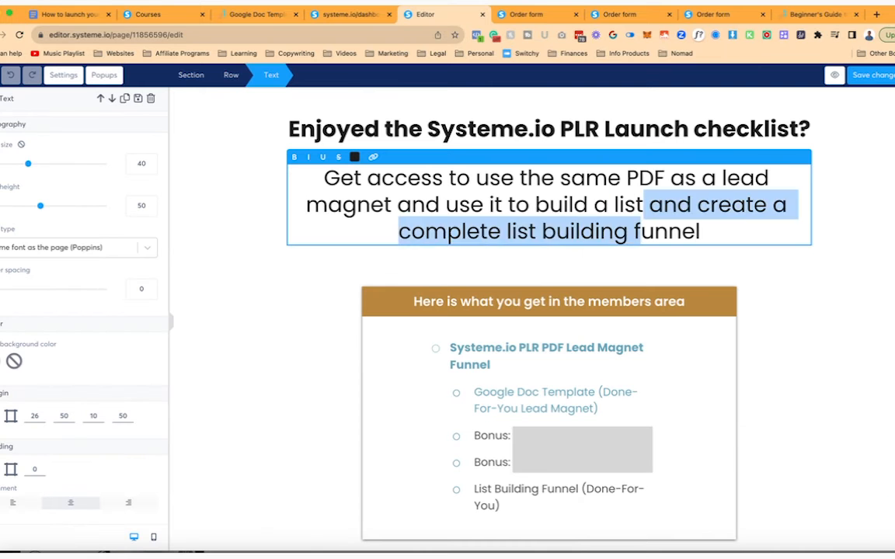
{"action": "key", "text": "super+shift+Down"}
{"action": "type", "text": "or share as a bonus with your own buyers"}
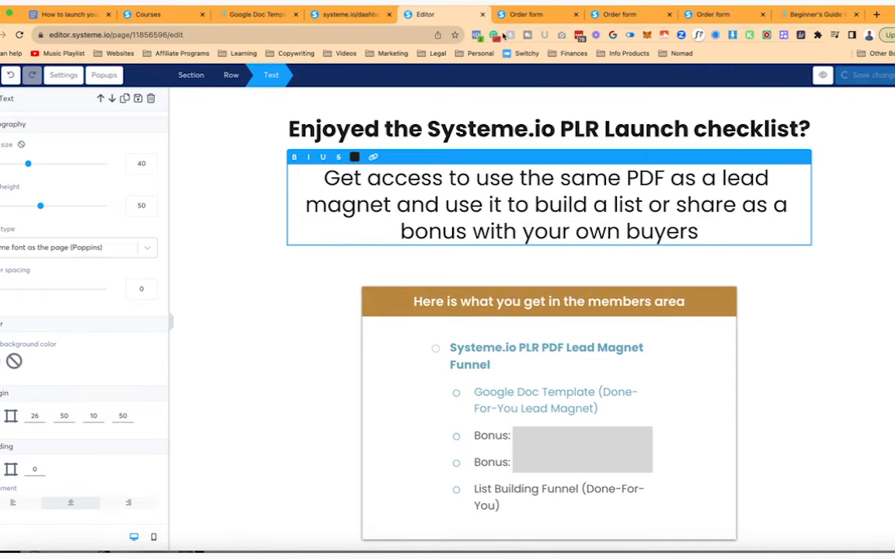
- Check the updated subheading on the live order page, then return to the editor
{"action": "left_click", "coordinate": [515, 14]}
{"action": "scroll", "coordinate": [200, 217], "scroll_direction": "down", "scroll_amount": 10}
{"action": "scroll", "coordinate": [200, 218], "scroll_direction": "down", "scroll_amount": 2}
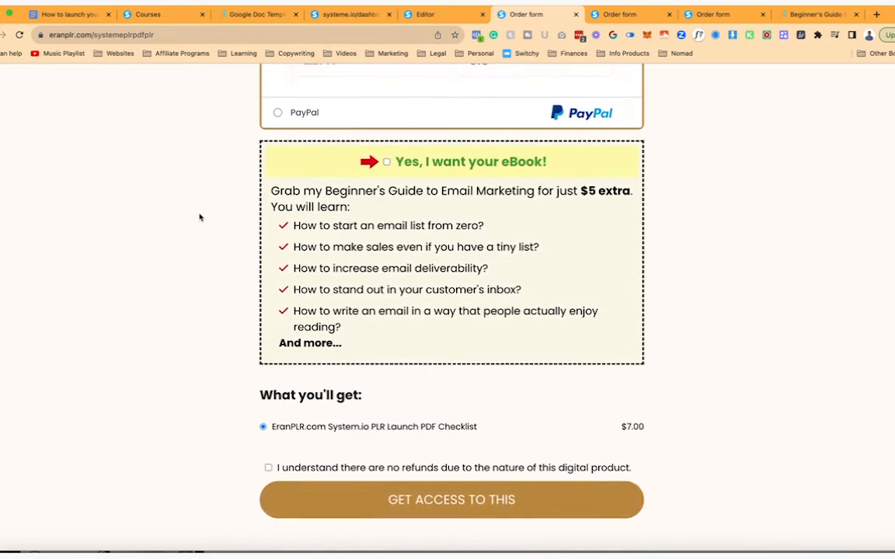
{"action": "scroll", "coordinate": [200, 218], "scroll_direction": "up", "scroll_amount": 9}
{"action": "scroll", "coordinate": [199, 218], "scroll_direction": "down", "scroll_amount": 4}
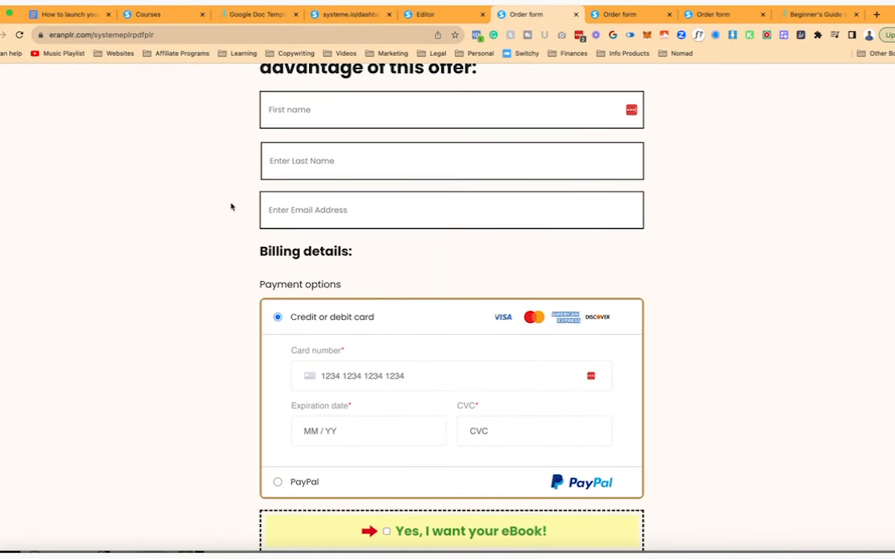
{"action": "left_click", "coordinate": [425, 14]}
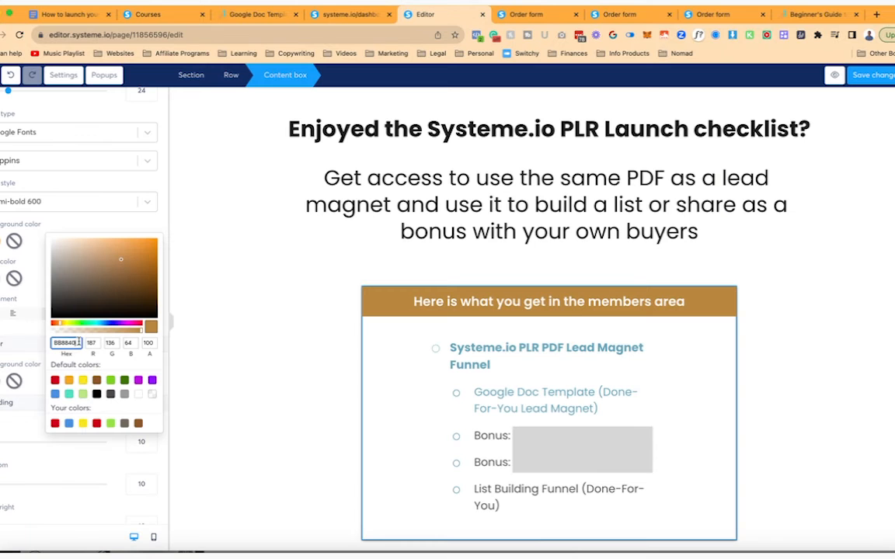
- Paste the gold hex value as the First name row's border colour
{"action": "left_click", "coordinate": [282, 338]}
{"action": "scroll", "coordinate": [296, 339], "scroll_direction": "down", "scroll_amount": 10}
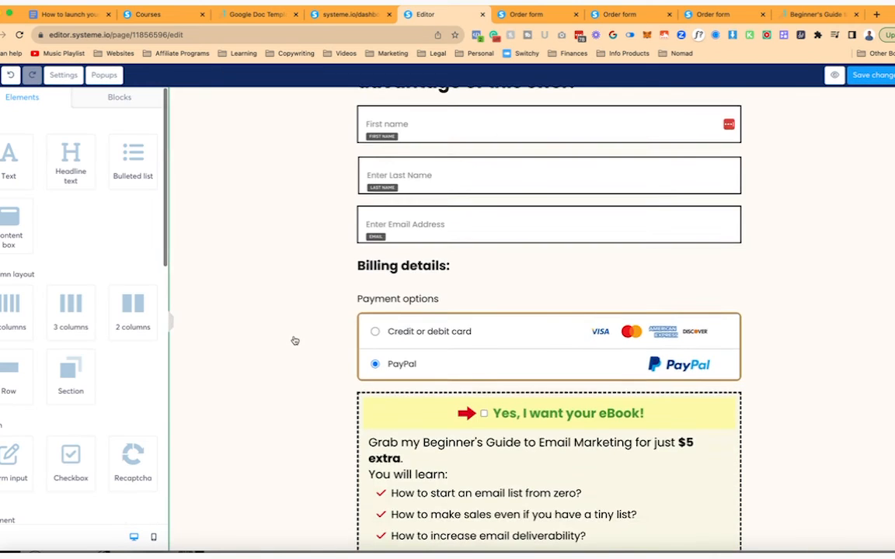
{"action": "scroll", "coordinate": [295, 340], "scroll_direction": "up", "scroll_amount": 1}
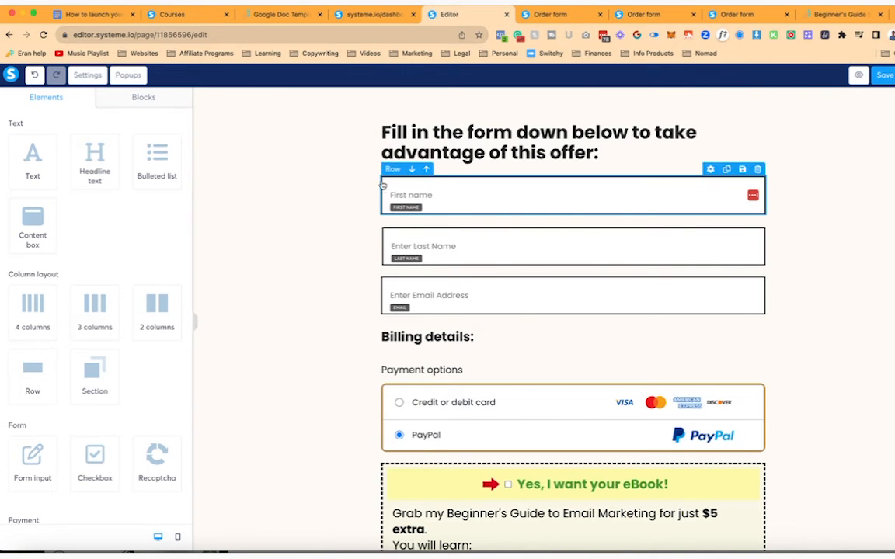
{"action": "left_click", "coordinate": [360, 186]}
{"action": "scroll", "coordinate": [89, 325], "scroll_direction": "down", "scroll_amount": 4}
{"action": "scroll", "coordinate": [112, 325], "scroll_direction": "down", "scroll_amount": 1}
{"action": "left_click", "coordinate": [17, 462]}
{"action": "double_click", "coordinate": [93, 374]}
{"action": "key", "text": "super+v"}
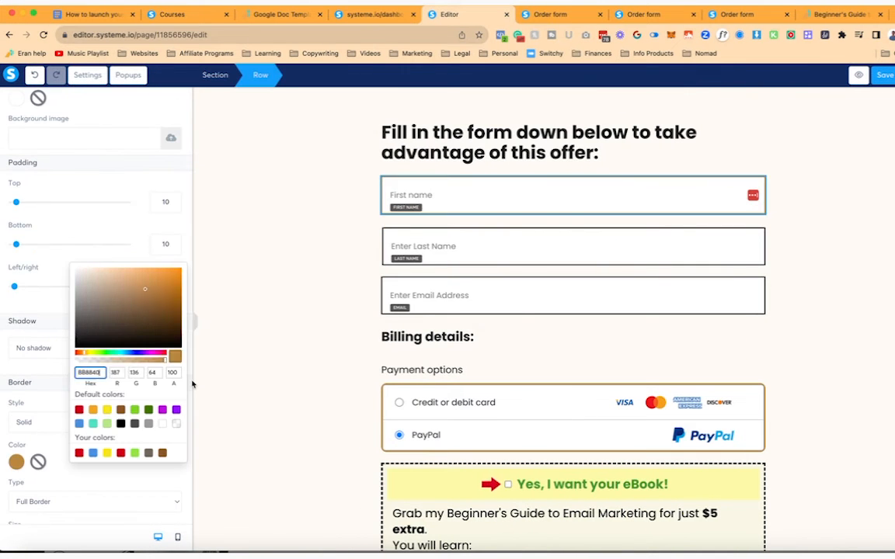
- Give the Last Name and Email rows the same gold border colour
{"action": "left_click", "coordinate": [389, 250]}
{"action": "scroll", "coordinate": [62, 432], "scroll_direction": "down", "scroll_amount": 3}
{"action": "left_click", "coordinate": [17, 475]}
{"action": "double_click", "coordinate": [88, 330]}
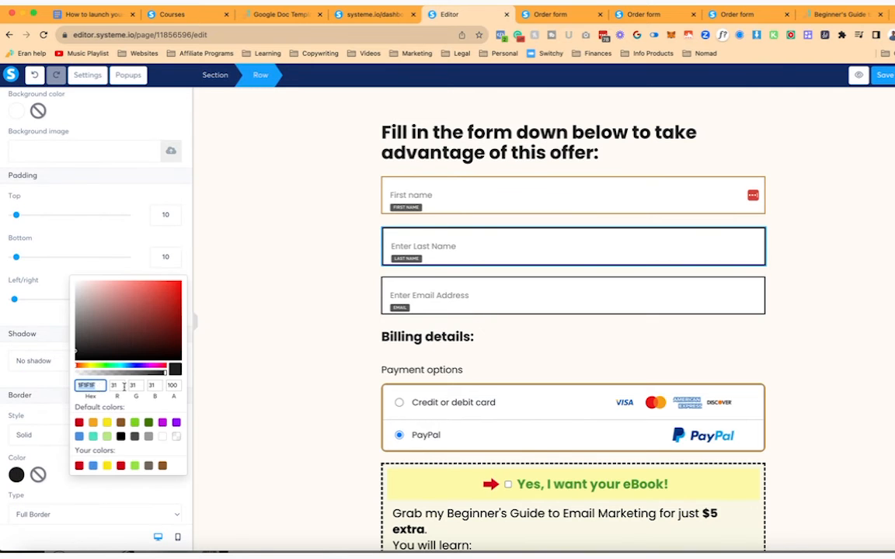
{"action": "key", "text": "super+v"}
{"action": "left_click", "coordinate": [392, 406]}
{"action": "left_click", "coordinate": [384, 283]}
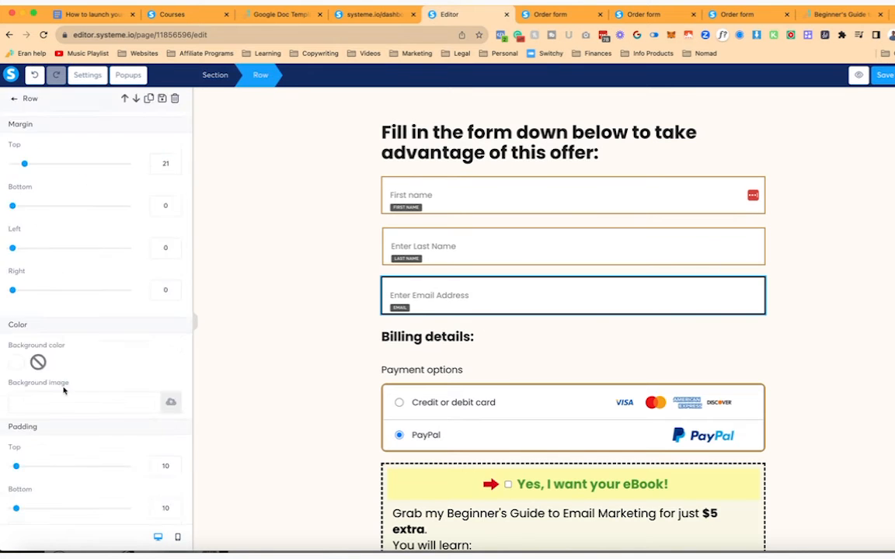
{"action": "scroll", "coordinate": [46, 435], "scroll_direction": "down", "scroll_amount": 4}
{"action": "left_click", "coordinate": [16, 451]}
{"action": "double_click", "coordinate": [81, 324]}
{"action": "key", "text": "super+v"}
{"action": "left_click", "coordinate": [251, 368]}
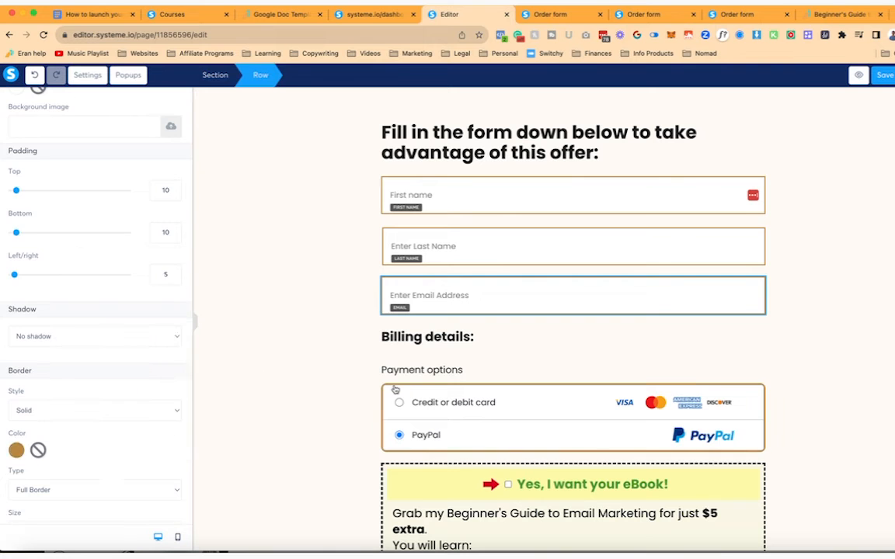
- Set the payment options row's border size to 2px
{"action": "left_click", "coordinate": [394, 391]}
{"action": "left_click", "coordinate": [384, 392]}
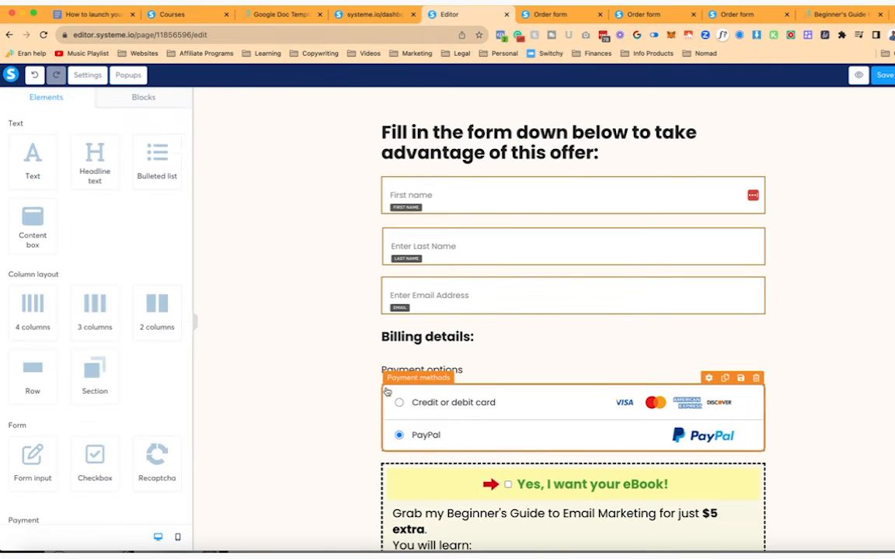
{"action": "left_click", "coordinate": [383, 392]}
{"action": "scroll", "coordinate": [94, 329], "scroll_direction": "down", "scroll_amount": 5}
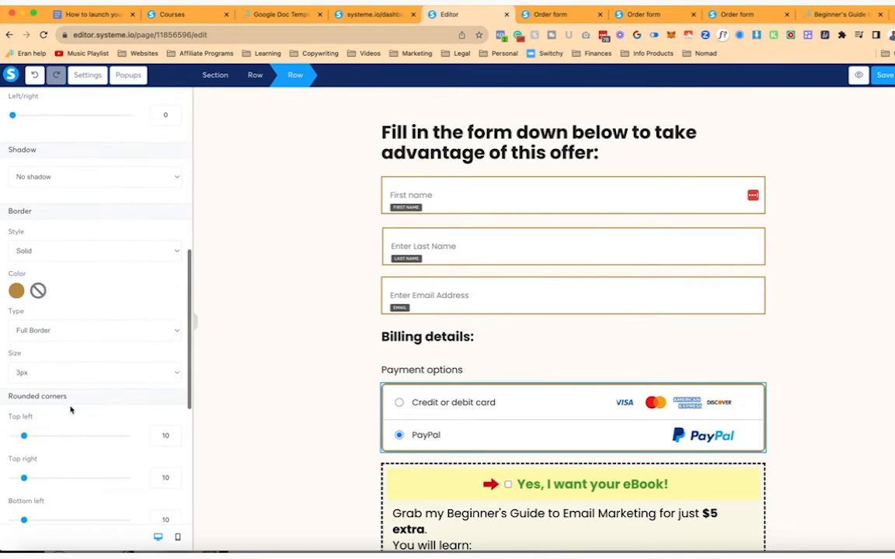
{"action": "left_click", "coordinate": [61, 376]}
{"action": "left_click", "coordinate": [24, 362]}
{"action": "scroll", "coordinate": [126, 456], "scroll_direction": "down", "scroll_amount": 3}
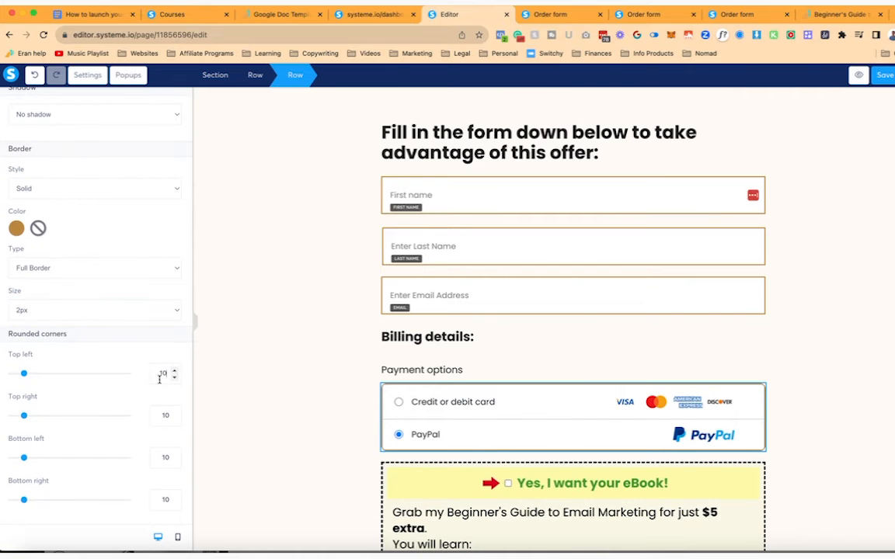
- Inspect the payment options block and its row's settings to check the new 2px border
{"action": "left_click", "coordinate": [393, 393]}
{"action": "scroll", "coordinate": [109, 233], "scroll_direction": "down", "scroll_amount": 2}
{"action": "scroll", "coordinate": [78, 171], "scroll_direction": "up", "scroll_amount": 2}
{"action": "left_click", "coordinate": [401, 398]}
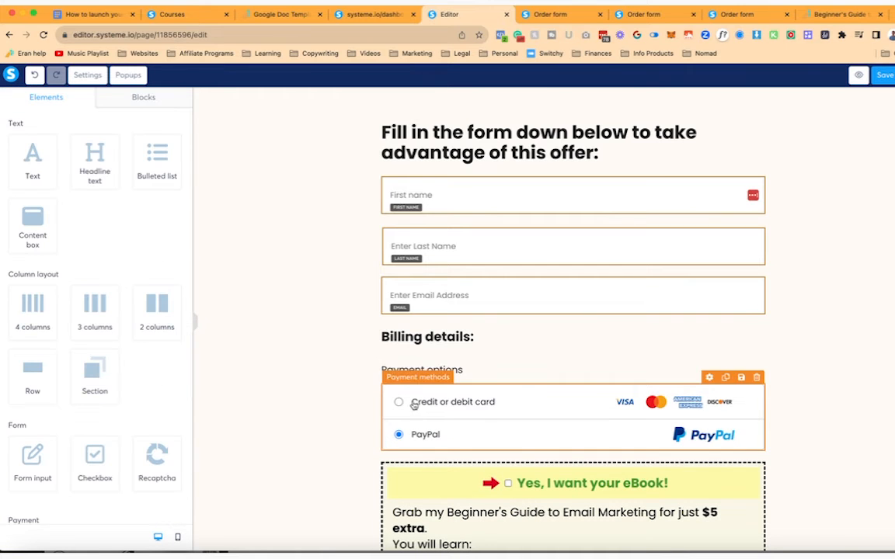
{"action": "left_click", "coordinate": [381, 387]}
{"action": "scroll", "coordinate": [180, 359], "scroll_direction": "down", "scroll_amount": 10}
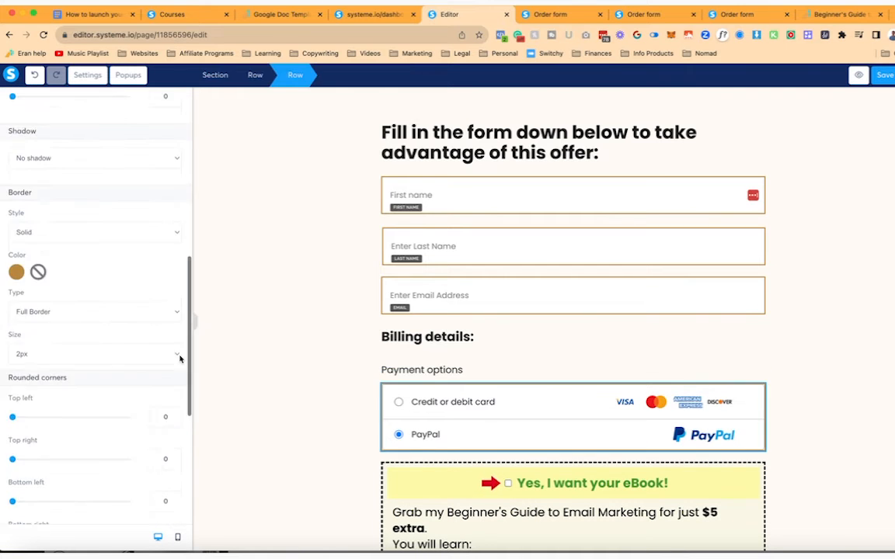
{"action": "left_click", "coordinate": [320, 384]}
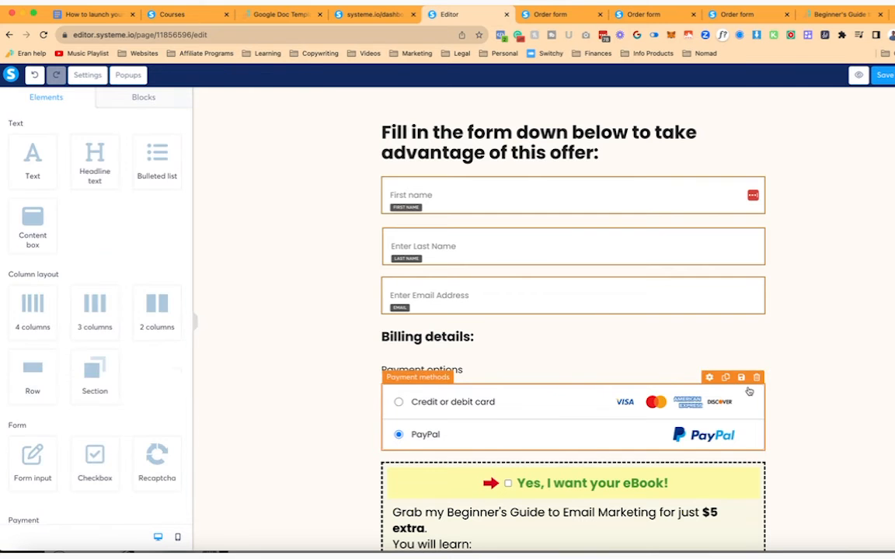
{"action": "left_click", "coordinate": [749, 391]}
{"action": "left_click", "coordinate": [377, 379]}
{"action": "left_click", "coordinate": [385, 385]}
{"action": "left_click", "coordinate": [375, 391]}
{"action": "left_click", "coordinate": [381, 391]}
{"action": "scroll", "coordinate": [154, 386], "scroll_direction": "down", "scroll_amount": 1}
{"action": "scroll", "coordinate": [155, 386], "scroll_direction": "down", "scroll_amount": 8}
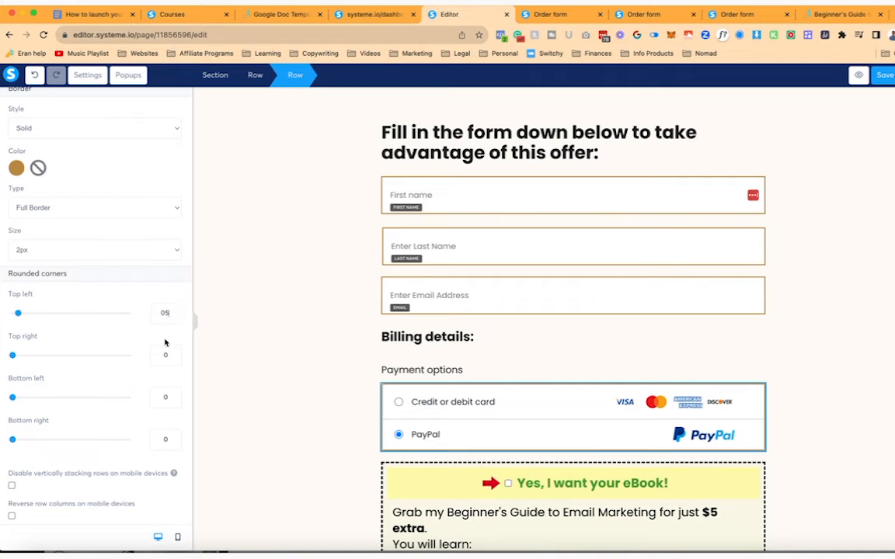
{"action": "left_click", "coordinate": [231, 431]}
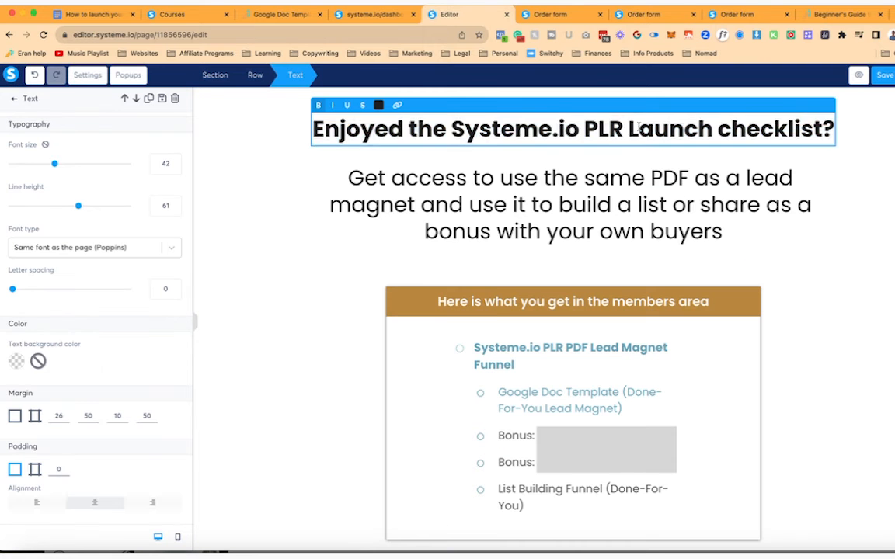
- Change the headline colour to gold
{"action": "key", "text": "ctrl+a"}
{"action": "left_click", "coordinate": [379, 106]}
{"action": "left_click", "coordinate": [399, 300]}
- Insert ', customize it as your own,' after 'magnet' in the subheading and bold it
{"action": "left_click", "coordinate": [414, 204]}
{"action": "type", "text": ", customize it as yo"}
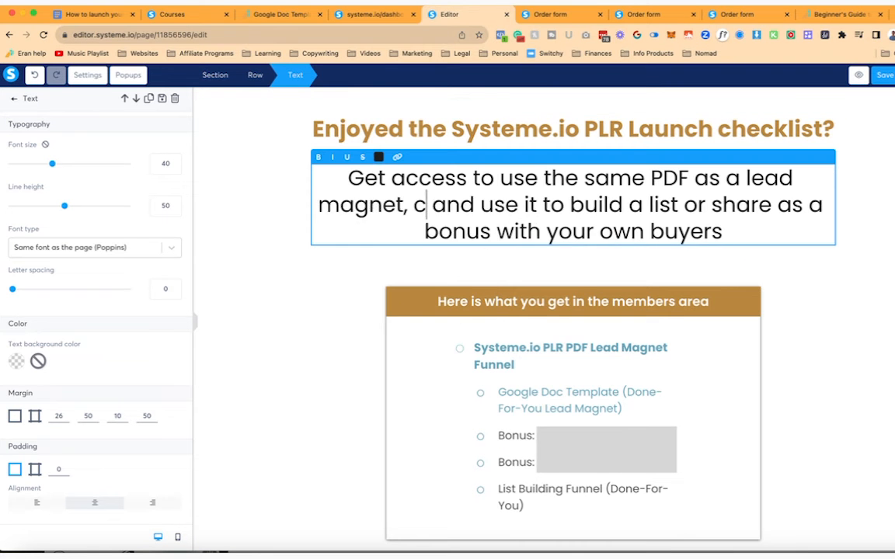
{"action": "type", "text": "ur own,"}
{"action": "key", "text": "Left"}
{"action": "key", "text": "shift+Left"}
{"action": "key", "text": "shift+Left"}
{"action": "key", "text": "shift+Left"}
{"action": "key", "text": "shift+Left"}
{"action": "key", "text": "shift+Left"}
{"action": "key", "text": "shift+Left"}
{"action": "key", "text": "shift+Left"}
{"action": "key", "text": "shift+Left"}
{"action": "key", "text": "shift+Left"}
{"action": "key", "text": "shift+Left"}
{"action": "key", "text": "shift+Left"}
{"action": "key", "text": "shift+Left"}
{"action": "key", "text": "shift+Left"}
{"action": "key", "text": "shift+Left"}
{"action": "key", "text": "shift+Left"}
{"action": "key", "text": "shift+Left"}
{"action": "key", "text": "shift+Left"}
{"action": "key", "text": "shift+Left"}
{"action": "key", "text": "shift+Left"}
{"action": "key", "text": "shift+Left"}
{"action": "key", "text": "shift+Left"}
{"action": "key", "text": "shift+Left"}
{"action": "key", "text": "shift+Left"}
{"action": "key", "text": "shift+Left"}
{"action": "key", "text": "shift+Right"}
{"action": "key", "text": "shift+Right"}
{"action": "key", "text": "shift+Right"}
{"action": "key", "text": "shift+Right"}
{"action": "key", "text": "shift+Right"}
{"action": "key", "text": "shift+Right"}
{"action": "key", "text": "shift+Right"}
{"action": "key", "text": "shift+Right"}
{"action": "key", "text": "shift+Right"}
{"action": "key", "text": "shift+Right"}
{"action": "key", "text": "shift+Right"}
{"action": "key", "text": "shift+Right"}
{"action": "key", "text": "shift+Right"}
{"action": "key", "text": "shift+Right"}
{"action": "key", "text": "shift+Right"}
{"action": "key", "text": "shift+Right"}
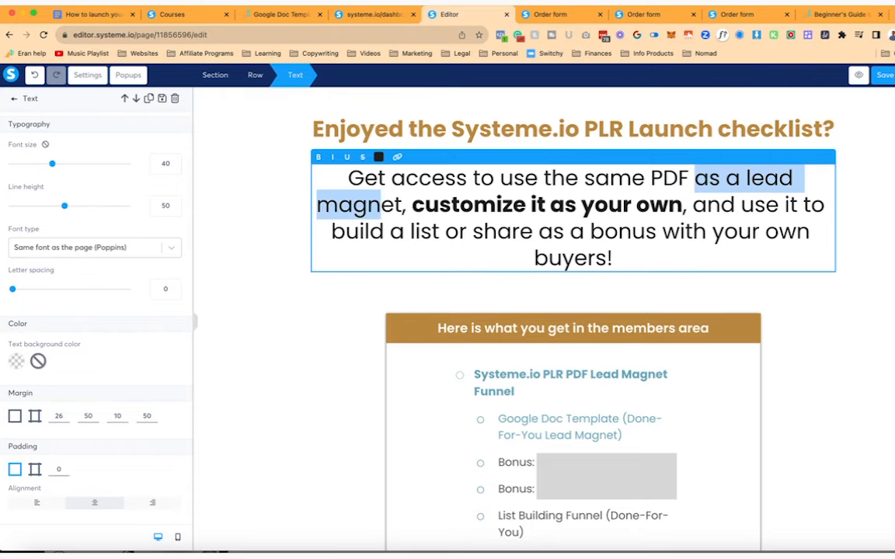
{"action": "key", "text": "BackSpace"}
{"action": "key", "text": "BackSpace"}
- Reduce the subheading font size and tighten its line height
{"action": "left_click", "coordinate": [174, 167]}
{"action": "left_click", "coordinate": [174, 167]}
{"action": "left_click", "coordinate": [174, 167]}
{"action": "left_click", "coordinate": [174, 167]}
{"action": "left_click", "coordinate": [174, 167]}
{"action": "left_click", "coordinate": [174, 167]}
{"action": "left_click", "coordinate": [174, 167]}
{"action": "left_click", "coordinate": [174, 168]}
{"action": "left_click", "coordinate": [175, 209]}
{"action": "left_click", "coordinate": [175, 209]}
{"action": "left_click", "coordinate": [175, 209]}
{"action": "left_click", "coordinate": [175, 209]}
{"action": "left_click", "coordinate": [175, 209]}
{"action": "left_click", "coordinate": [175, 209]}
- End the subheading with 'customers' and shrink it to 31 so it fits two lines
{"action": "left_click", "coordinate": [654, 198]}
{"action": "type", "text": "customers"}
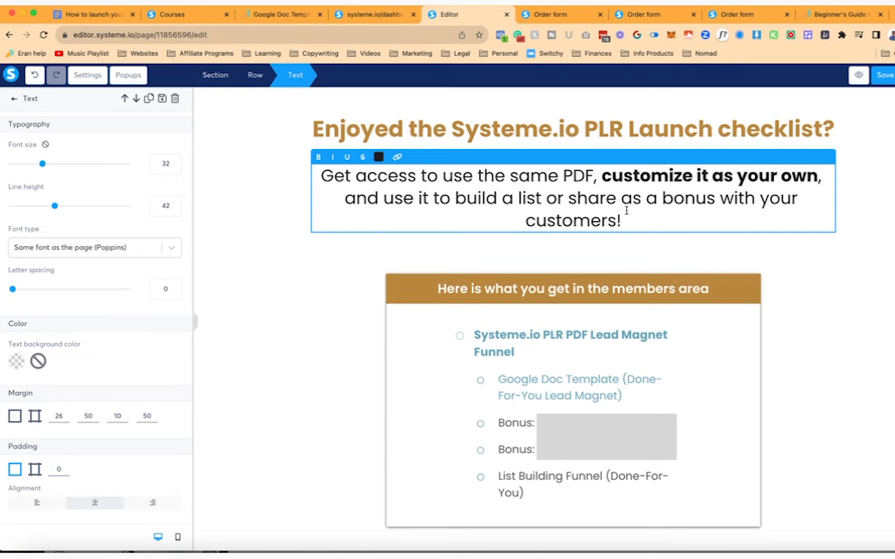
{"action": "left_click", "coordinate": [174, 168]}
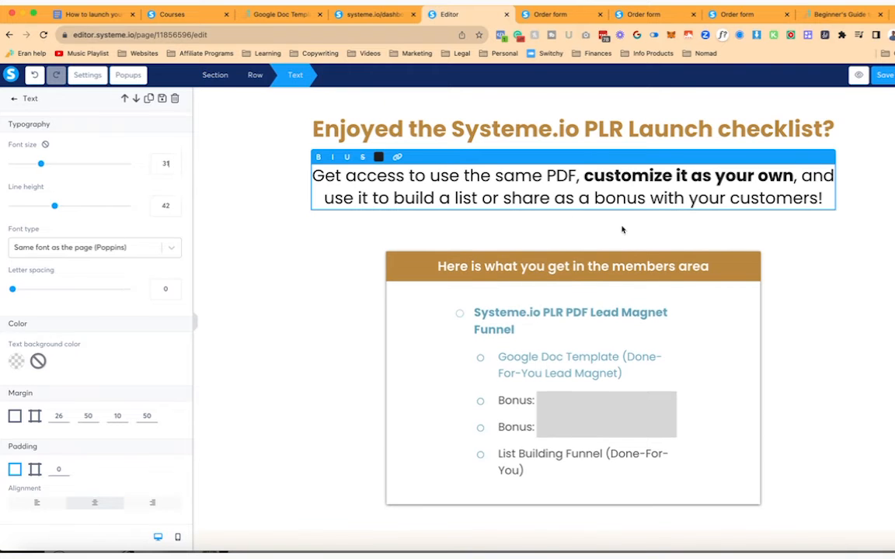
{"action": "left_click", "coordinate": [785, 229]}
- Give the headline and the subheading uniform margins on all sides
{"action": "left_click", "coordinate": [583, 134]}
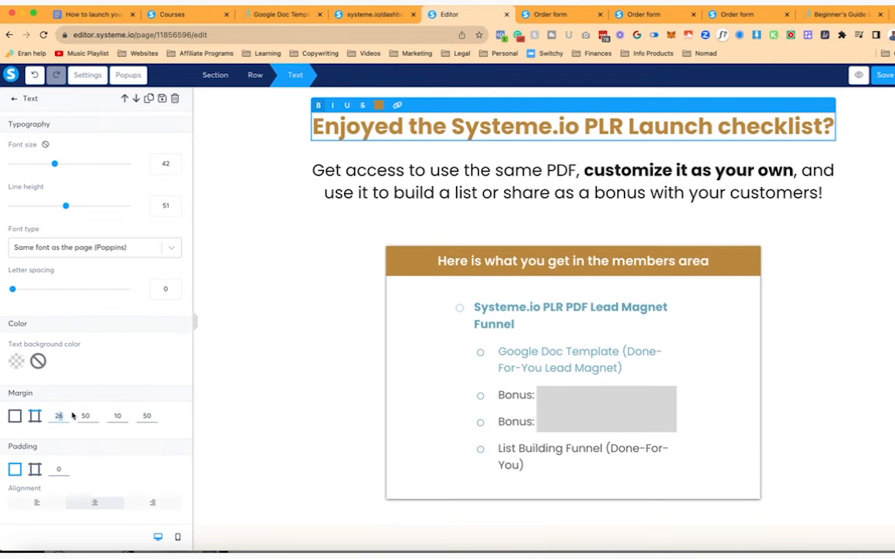
{"action": "type", "text": "0"}
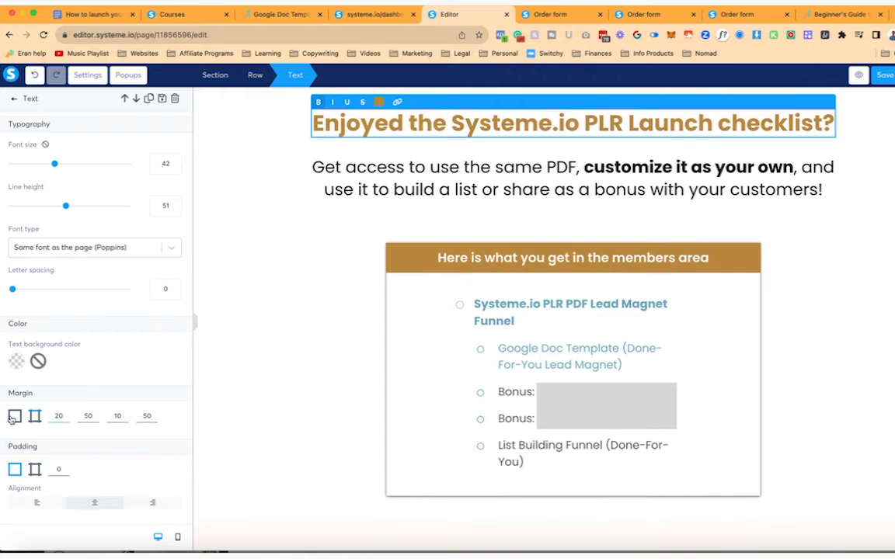
{"action": "left_click", "coordinate": [12, 419]}
{"action": "type", "text": "2"}
{"action": "left_click_drag", "start_coordinate": [58, 416], "coordinate": [54, 417]}
{"action": "left_click", "coordinate": [382, 169]}
{"action": "left_click", "coordinate": [14, 416]}
{"action": "type", "text": "1"}
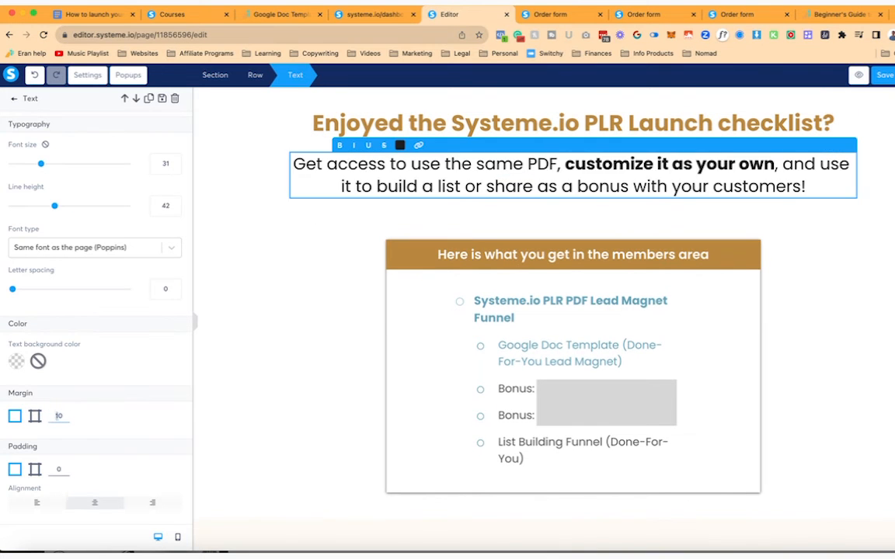
{"action": "left_click", "coordinate": [330, 253]}
- Select the order form section below
{"action": "scroll", "coordinate": [259, 208], "scroll_direction": "down", "scroll_amount": 10}
{"action": "scroll", "coordinate": [259, 208], "scroll_direction": "down", "scroll_amount": 3}
{"action": "scroll", "coordinate": [227, 184], "scroll_direction": "up", "scroll_amount": 6}
{"action": "left_click", "coordinate": [227, 187]}
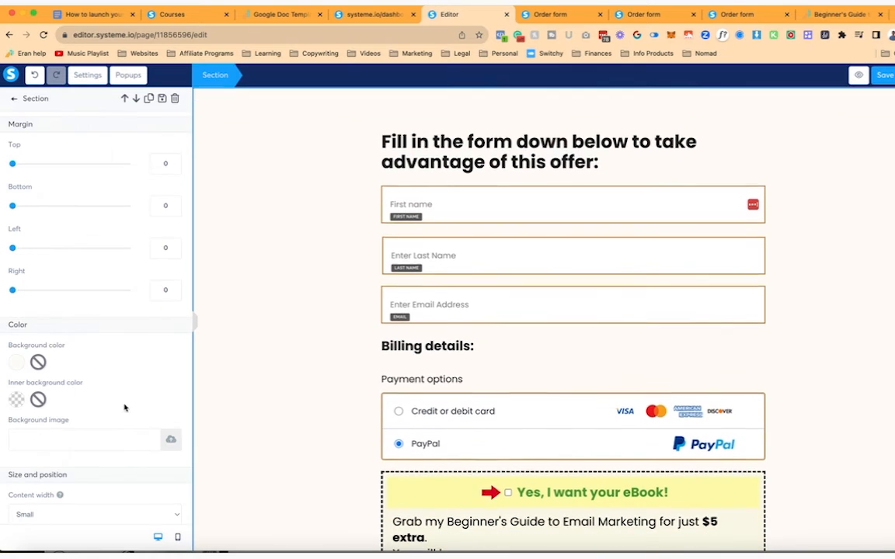
- Remove the order form section's background colour
{"action": "left_click", "coordinate": [13, 362]}
{"action": "left_click", "coordinate": [38, 362]}
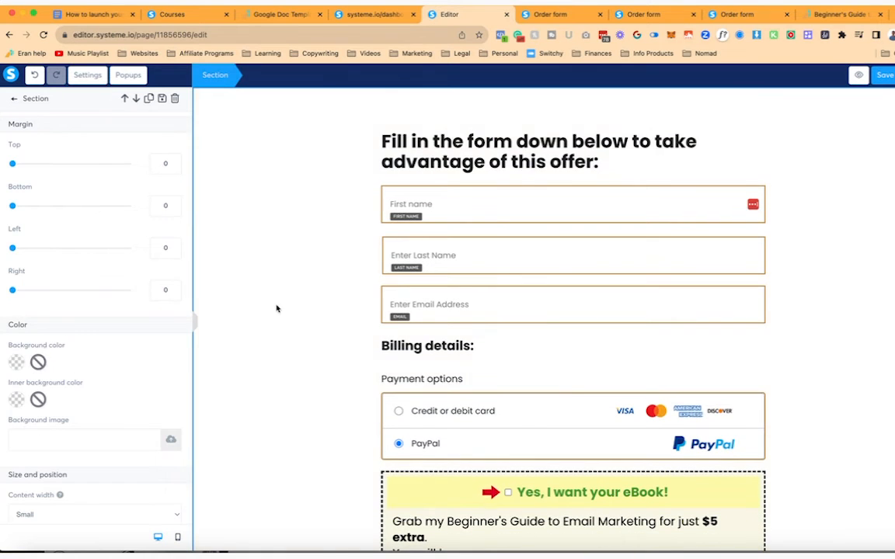
{"action": "left_click", "coordinate": [790, 249]}
{"action": "scroll", "coordinate": [791, 249], "scroll_direction": "up", "scroll_amount": 3}
{"action": "scroll", "coordinate": [843, 266], "scroll_direction": "down", "scroll_amount": 7}
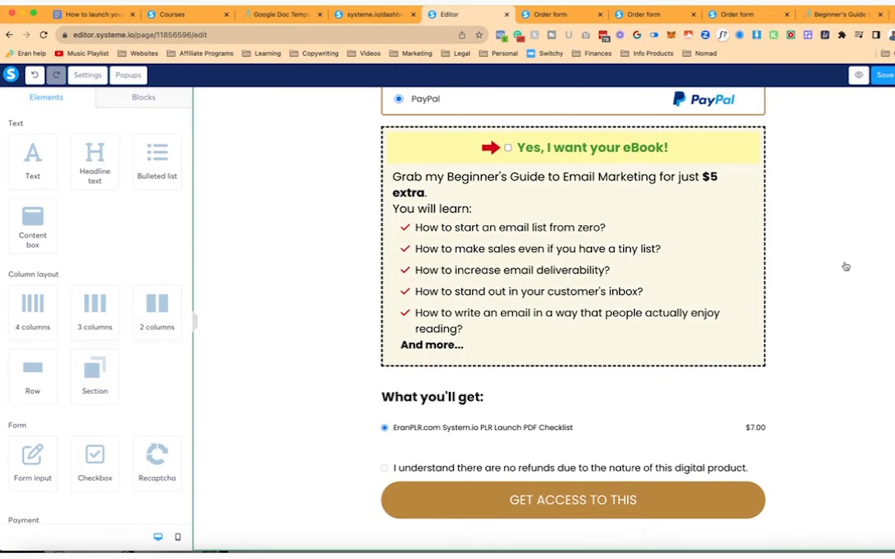
- Set the eBook order bump's border colour to brown
{"action": "left_click", "coordinate": [397, 140]}
{"action": "scroll", "coordinate": [86, 349], "scroll_direction": "down", "scroll_amount": 8}
{"action": "left_click", "coordinate": [16, 391]}
{"action": "double_click", "coordinate": [88, 301]}
{"action": "key", "text": "super+v"}
{"action": "left_click", "coordinate": [879, 138]}
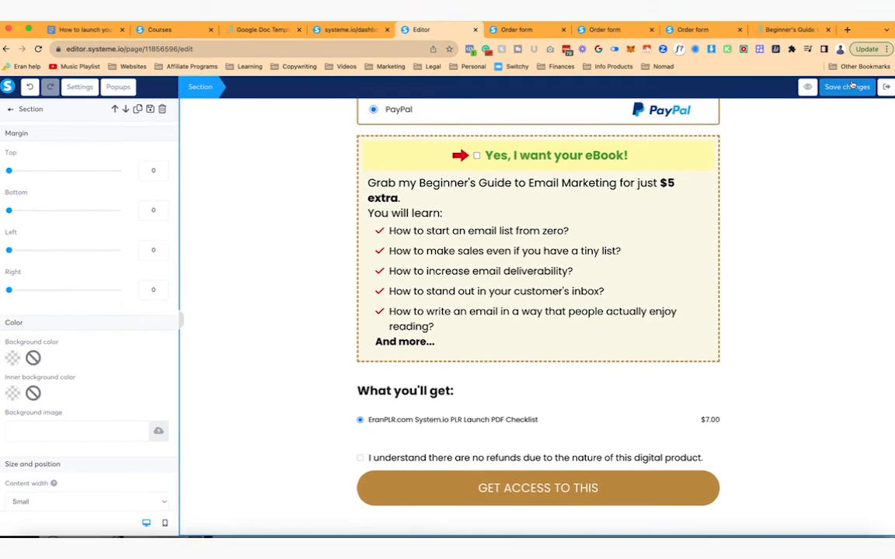
- Reword the no-refunds checkbox text to mention 'being' and 'this purchase', then exit to the funnel steps
{"action": "left_click", "coordinate": [678, 468]}
{"action": "type", "text": "being"}
{"action": "left_click", "coordinate": [522, 458]}
{"action": "type", "text": "to this purchas"}
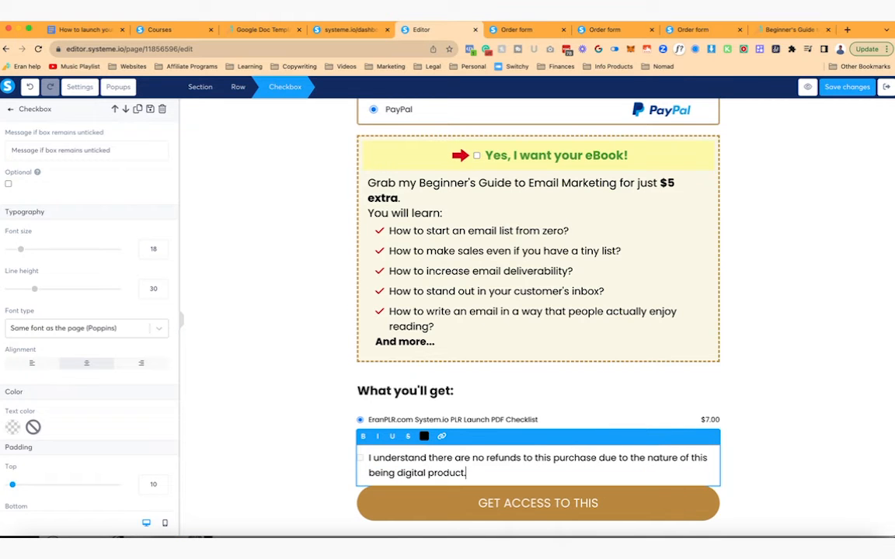
{"action": "left_click", "coordinate": [774, 429]}
{"action": "scroll", "coordinate": [772, 350], "scroll_direction": "up", "scroll_amount": 15}
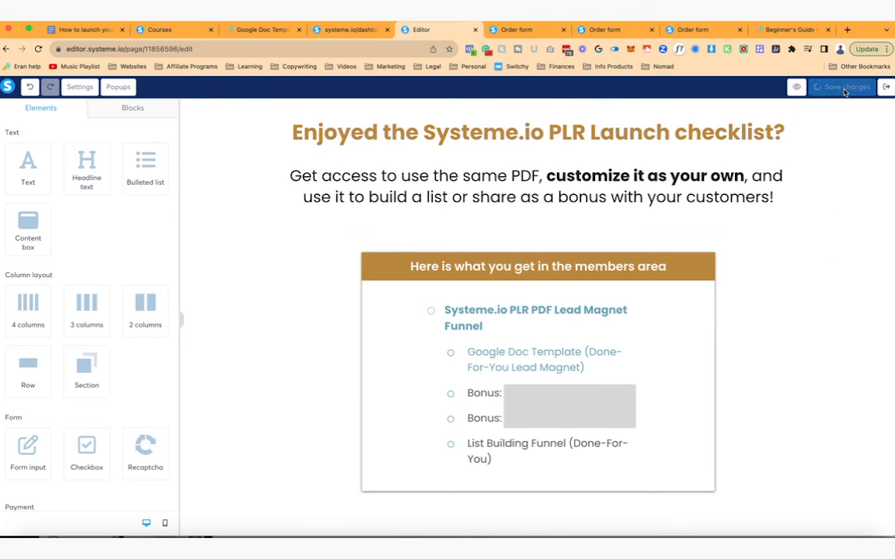
{"action": "left_click", "coordinate": [887, 88]}
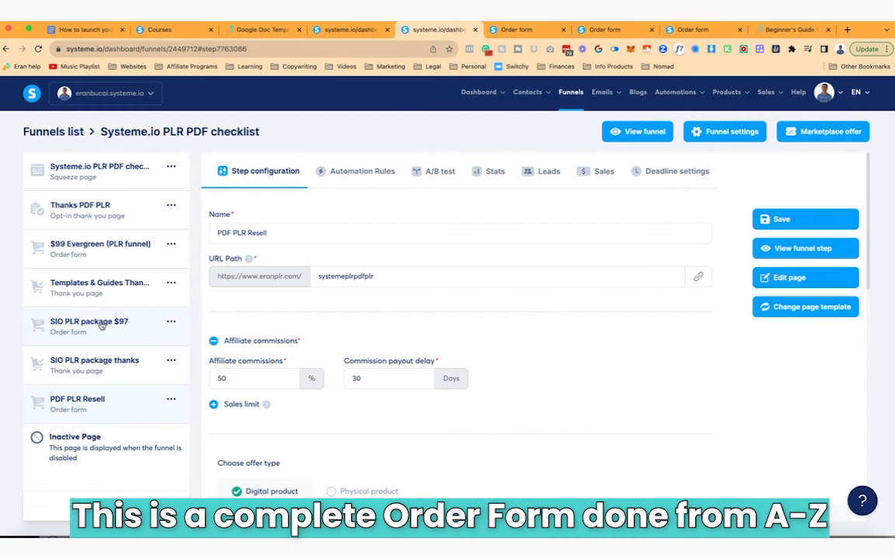
- Duplicate the Thanks PDF PLR step and move the copy to the end of the list
{"action": "left_click", "coordinate": [170, 206]}
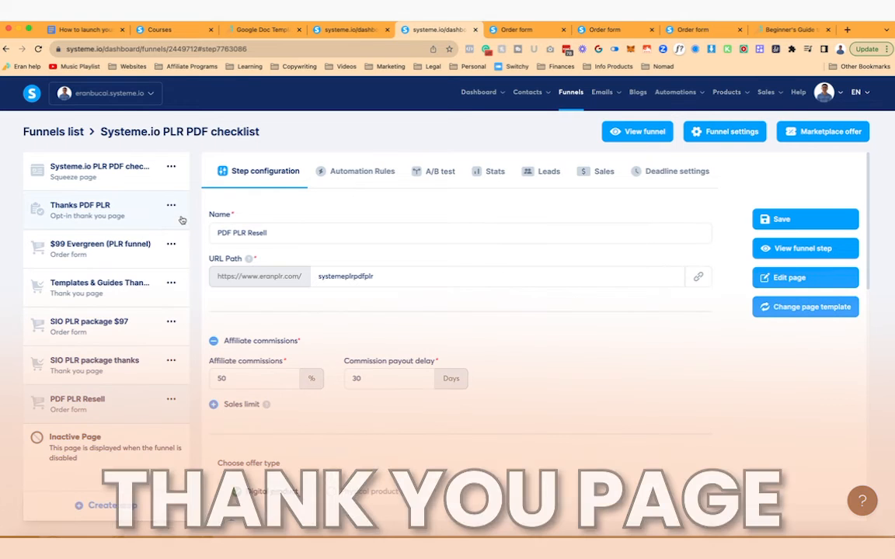
{"action": "left_click", "coordinate": [171, 207]}
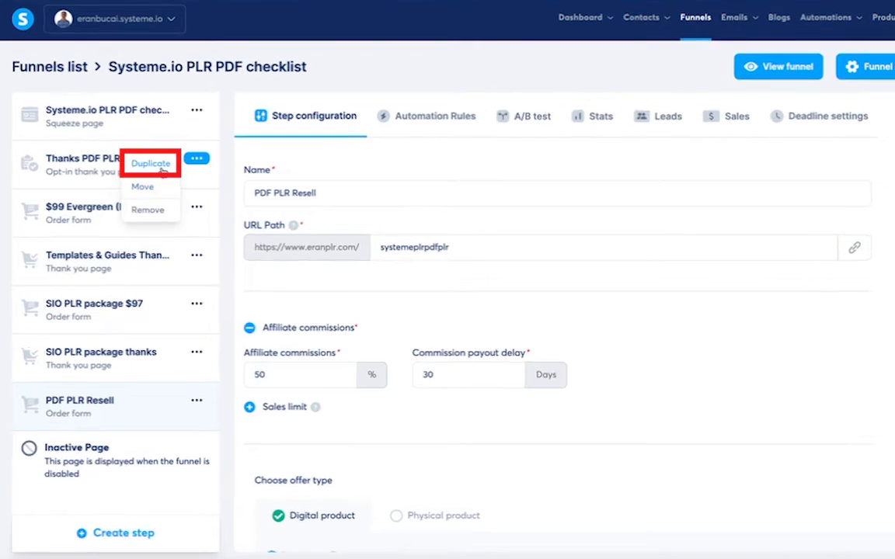
{"action": "left_click", "coordinate": [162, 169]}
{"action": "left_click", "coordinate": [353, 342]}
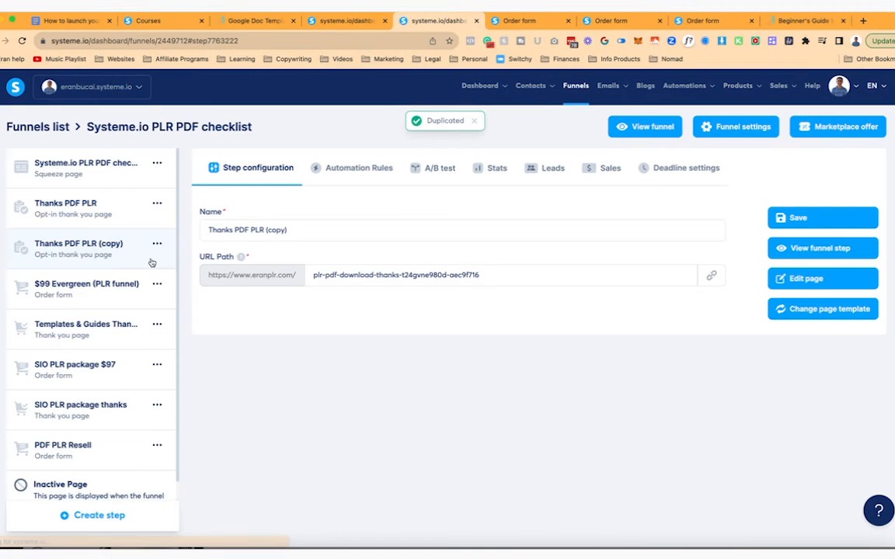
{"action": "left_click_drag", "start_coordinate": [110, 255], "coordinate": [104, 441]}
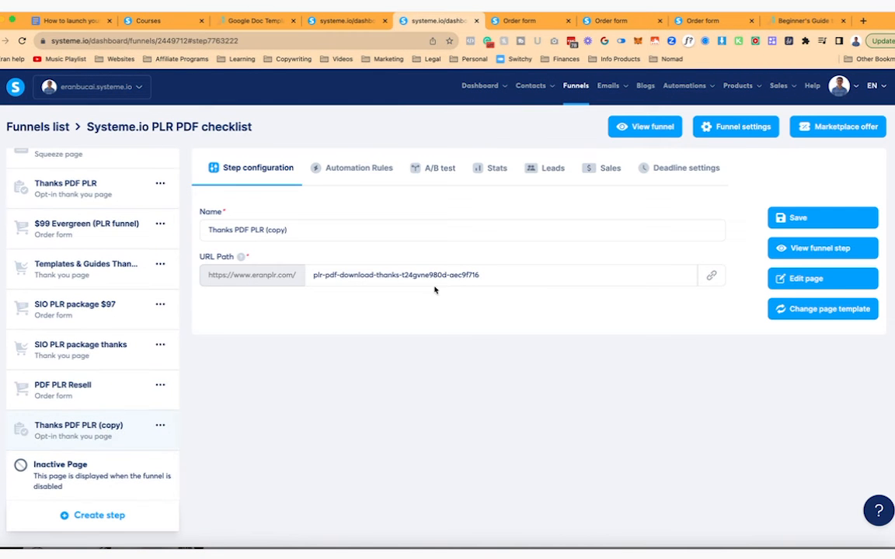
- Save the copied step's settings and open its page in the editor
{"action": "left_click_drag", "start_coordinate": [265, 230], "coordinate": [321, 239]}
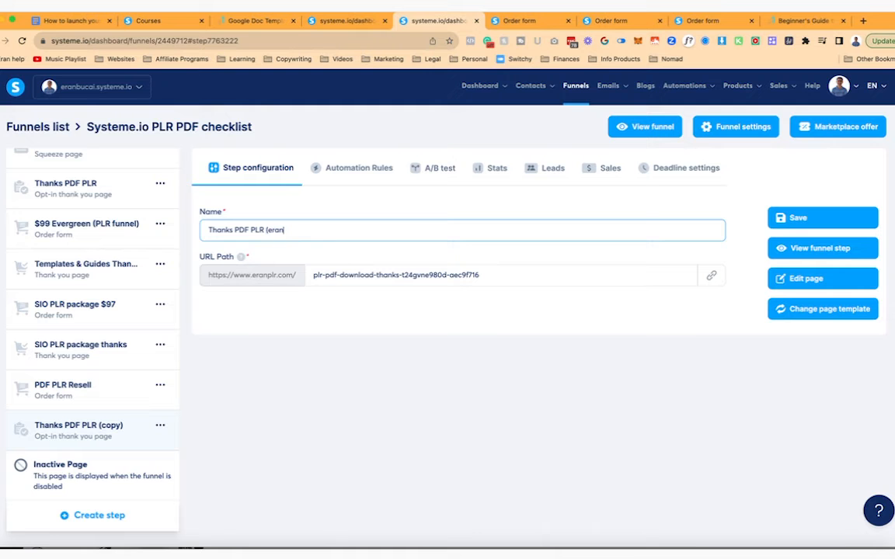
{"action": "left_click", "coordinate": [800, 218]}
{"action": "left_click", "coordinate": [806, 279]}
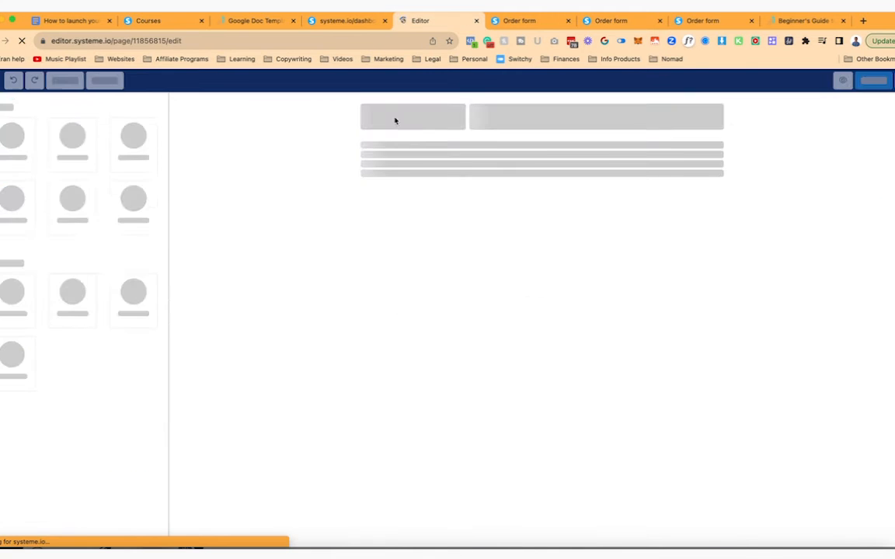
- Change the heading to 'Congratulations!' and 'The access to your members area has been sent to you by email!'
{"action": "triple_click", "coordinate": [393, 152]}
{"action": "type", "text": "Tongratuat"}
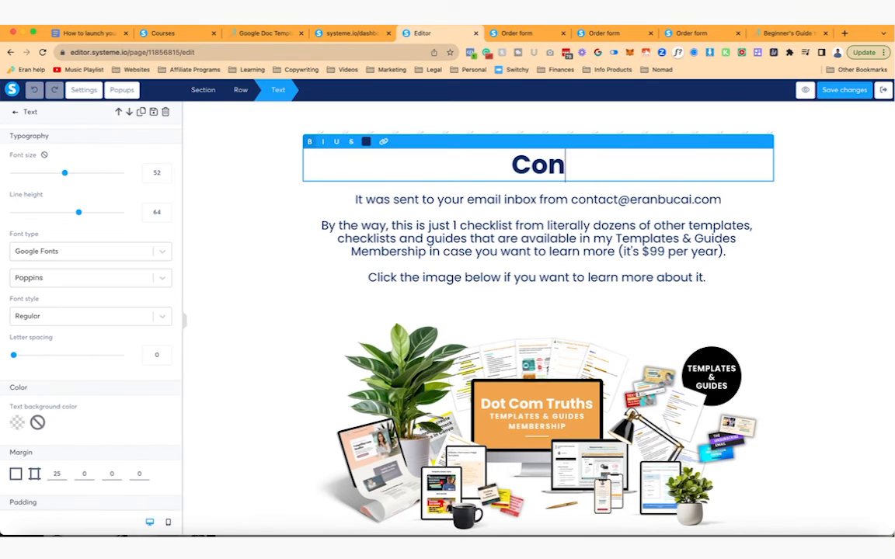
{"action": "key", "text": "BackSpace"}
{"action": "key", "text": "BackSpace"}
{"action": "type", "text": "lations!"}
{"action": "key", "text": "Return"}
{"action": "type", "text": "The access to your course"}
{"action": "key", "text": "BackSpace"}
{"action": "key", "text": "BackSpace"}
{"action": "key", "text": "BackSpace"}
{"action": "key", "text": "BackSpace"}
{"action": "key", "text": "BackSpace"}
{"action": "key", "text": "BackSpace"}
{"action": "type", "text": "members area has been sent to you by email!"}
- Replace the text block with 'Please go check your email inbox right now.' and a bolded sender-address line
{"action": "left_click", "coordinate": [538, 334]}
{"action": "key", "text": "super+a"}
{"action": "type", "text": "Please go check your email inbox right now"}
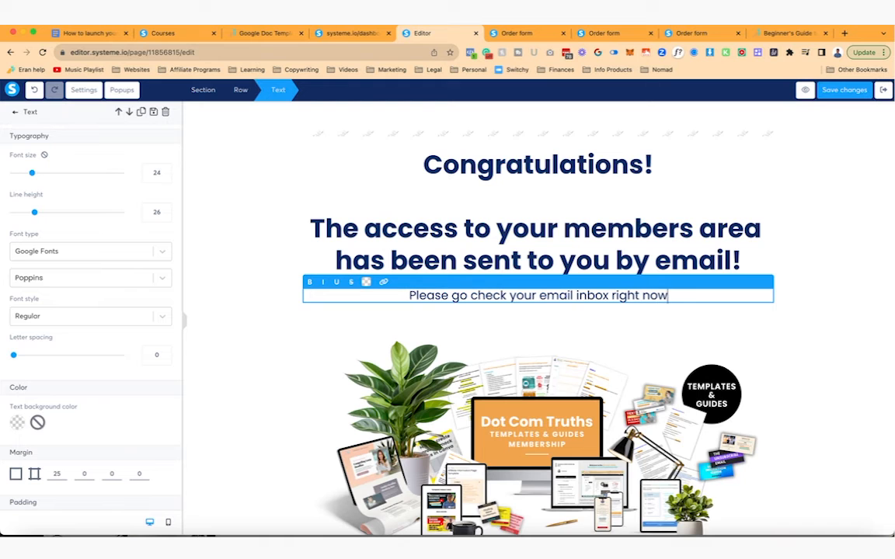
{"action": "type", "text": "."}
{"action": "key", "text": "Return"}
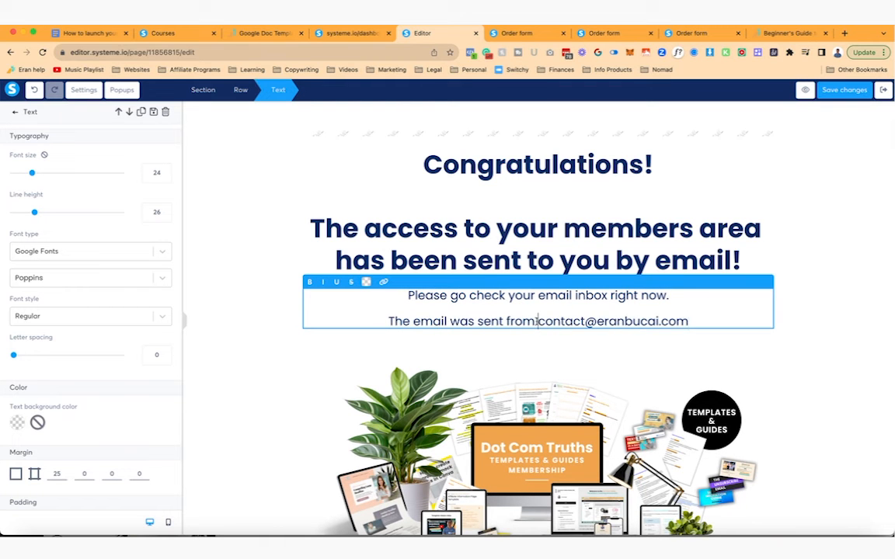
{"action": "key", "text": "shift+super+Right"}
{"action": "key", "text": "super+b"}
{"action": "key", "text": "Right"}
- Add 'You should have TWO emails.' describing one personal message and one Systeme.io members-area login email
{"action": "key", "text": "Up"}
{"action": "key", "text": "Return"}
{"action": "type", "text": "You should have TWO emails."}
{"action": "key", "text": "Right"}
{"action": "type", "text": "One from"}
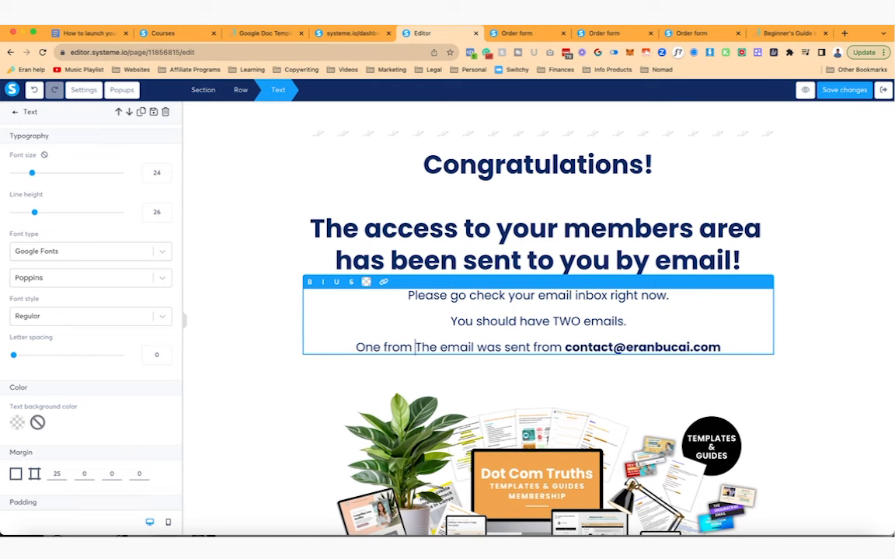
{"action": "key", "text": "BackSpace"}
{"action": "key", "text": "super+Right"}
{"action": "type", "text": "with my person"}
{"action": "type", "text": "al emssage"}
{"action": "type", "text": "me"}
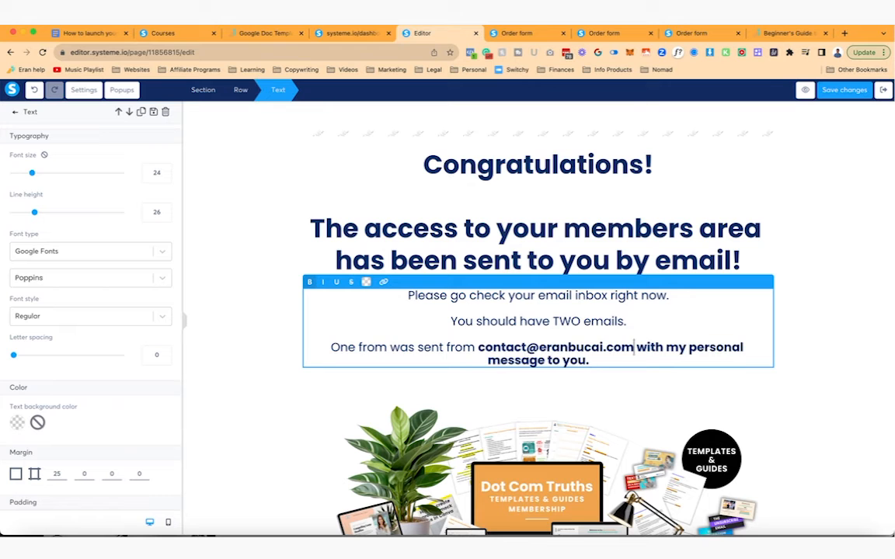
{"action": "key", "text": "shift+super+Down"}
{"action": "key", "text": "super+b"}
{"action": "key", "text": "Right"}
{"action": "key", "text": "Return"}
{"action": "type", "text": "One"}
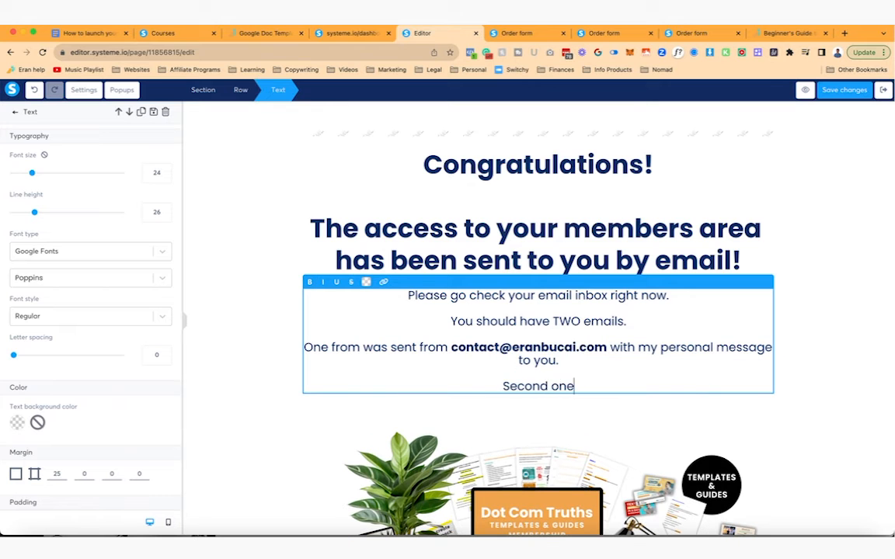
{"action": "type", "text": " from Systeme.io directly so you"}
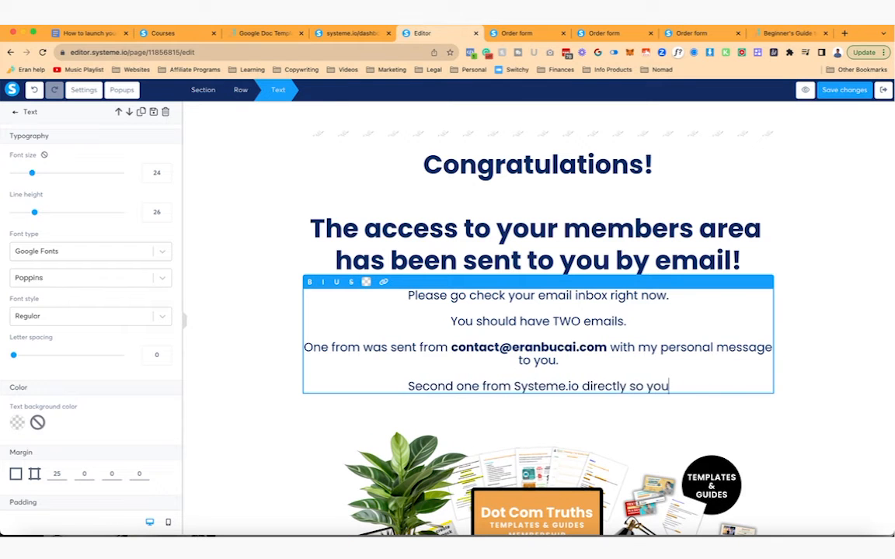
{"action": "type", "text": " can login to the memers area."}
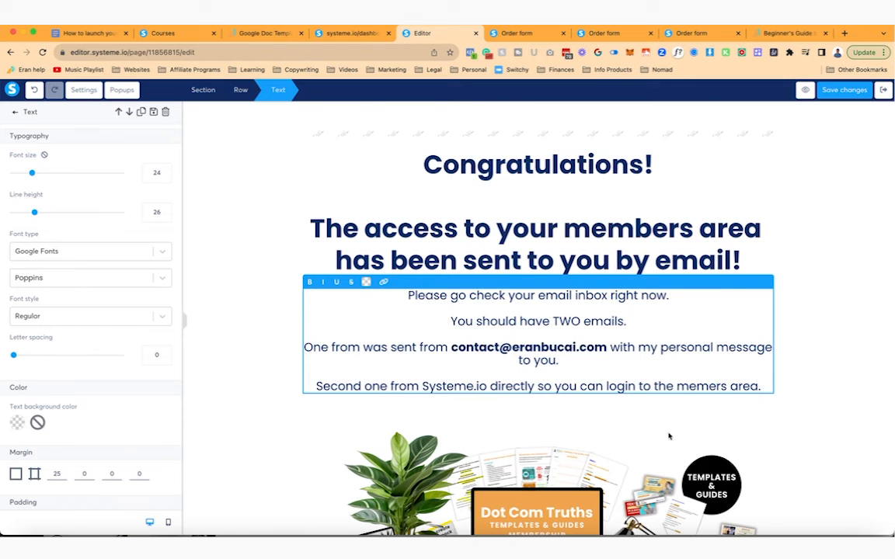
{"action": "scroll", "coordinate": [669, 437], "scroll_direction": "down", "scroll_amount": 3}
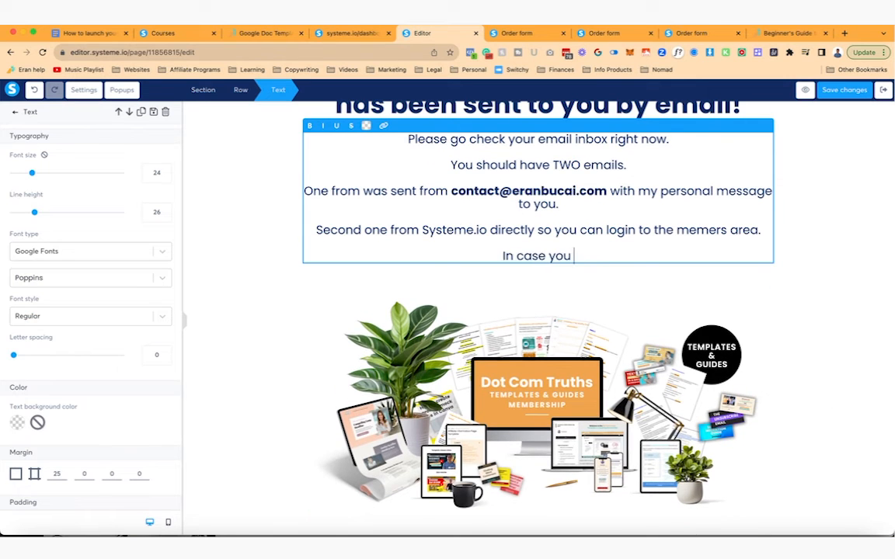
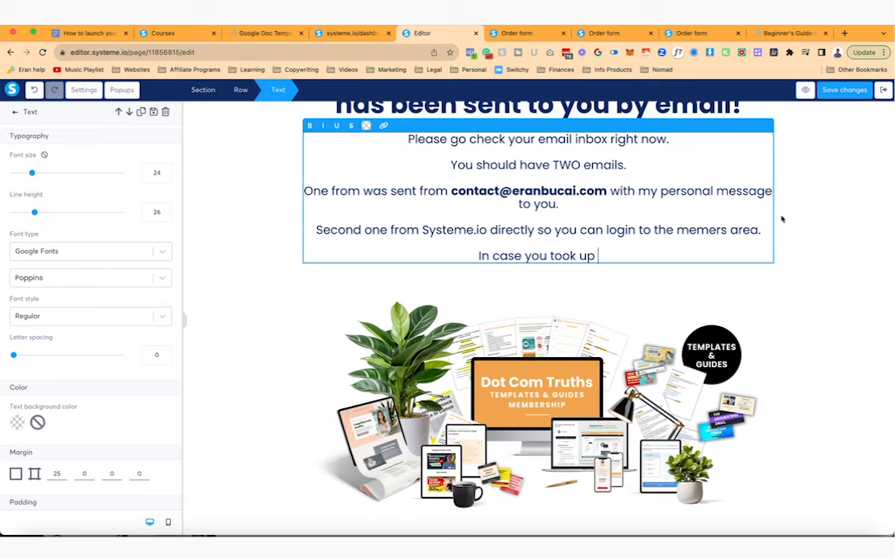
- Finish the paragraph: membership one-time-offer buyers will get additional emails with instructions
{"action": "type", "text": "mbership one"}
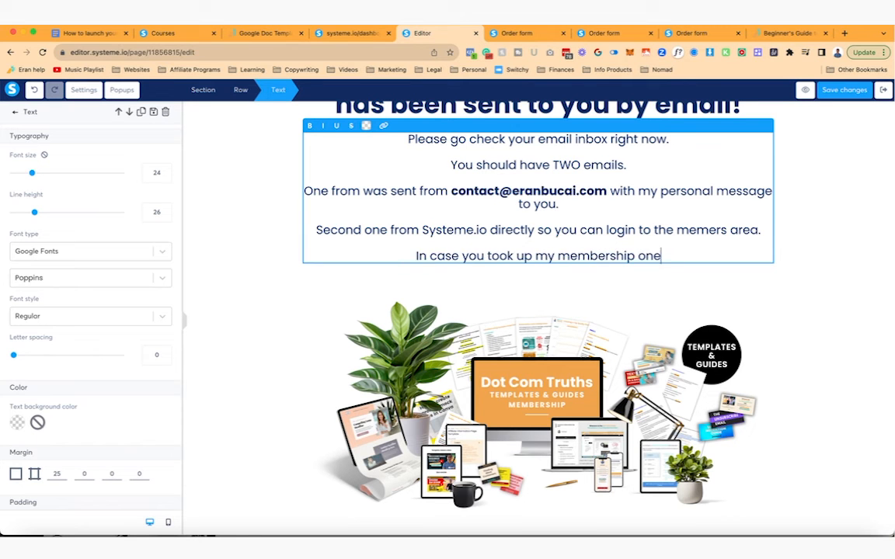
{"action": "type", "text": "-time offer, you will also"}
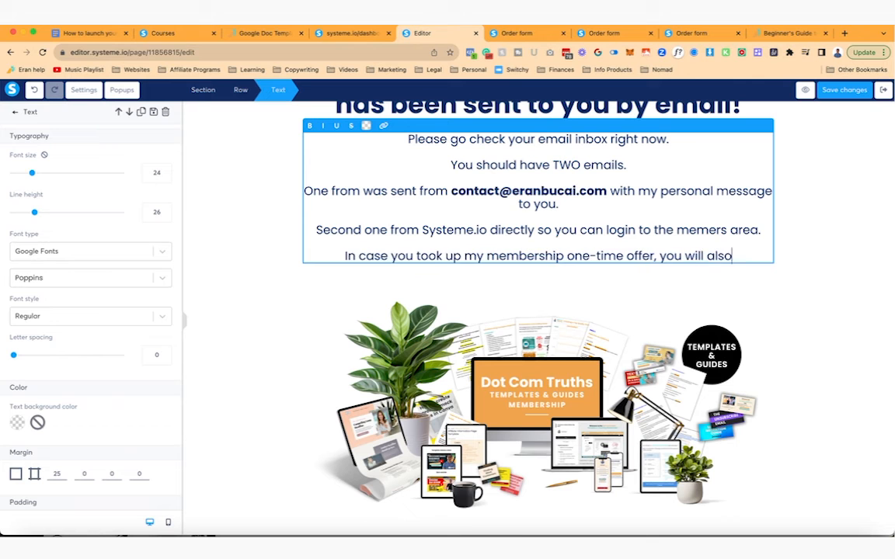
{"action": "type", "text": " receive additional em"}
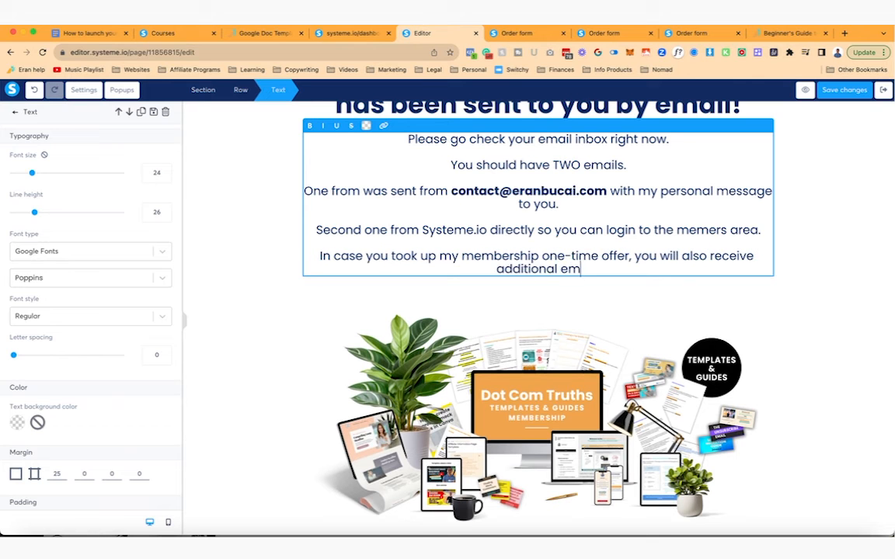
{"action": "type", "text": "ails with instruct"}
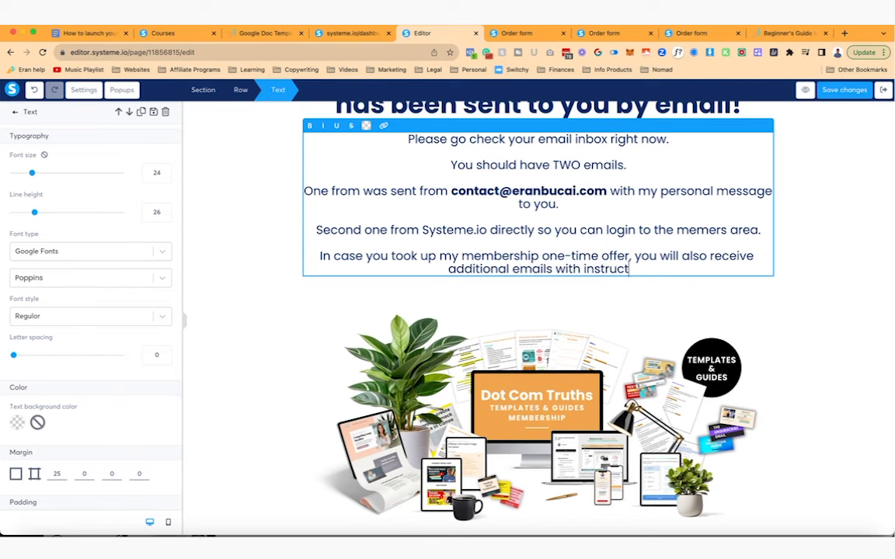
{"action": "type", "text": "ions on that upgrade."}
{"action": "left_click", "coordinate": [672, 288]}
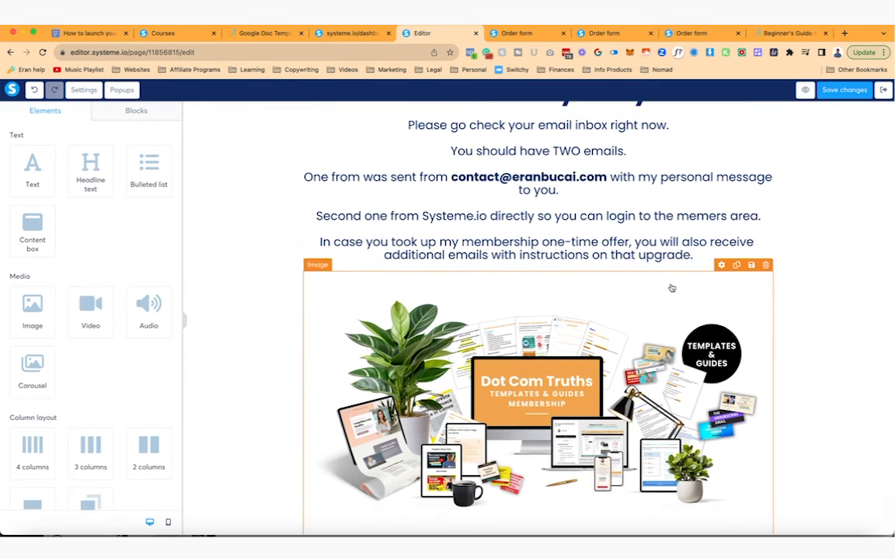
{"action": "scroll", "coordinate": [672, 288], "scroll_direction": "up", "scroll_amount": 2}
{"action": "scroll", "coordinate": [662, 299], "scroll_direction": "up", "scroll_amount": 1}
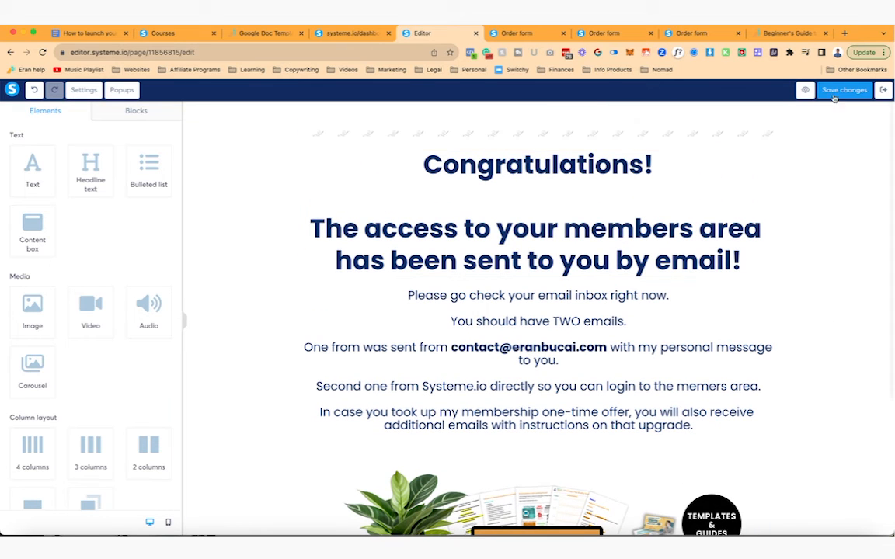
- Try adding an affiliate-link phrase after 'to you', delete it, and preview the page
{"action": "left_click", "coordinate": [556, 361]}
{"action": "type", "text": "and your"}
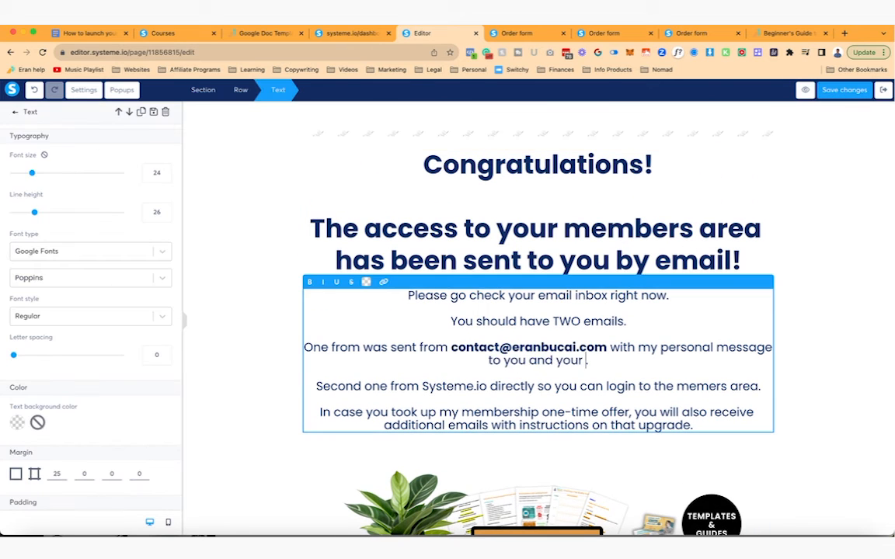
{"action": "type", "text": "ate link in case you want a"}
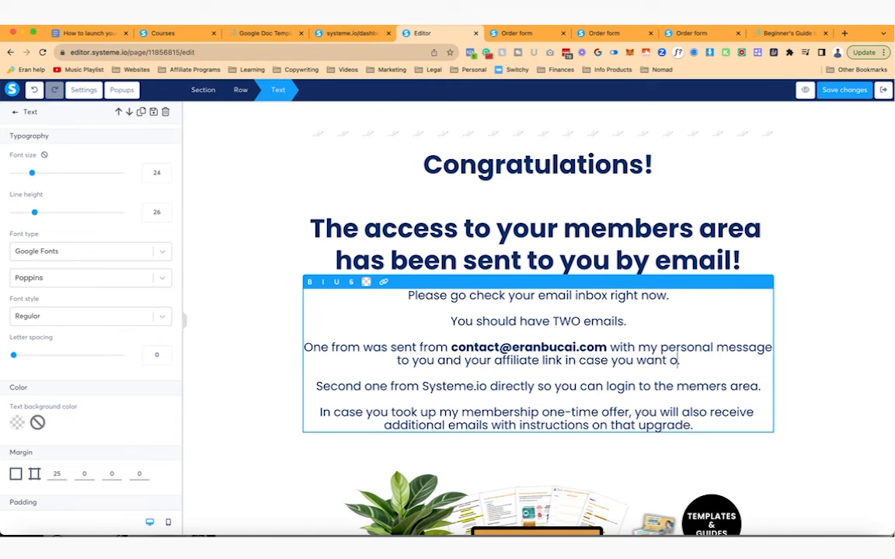
{"action": "key", "text": "BackSpace"}
{"action": "key", "text": "BackSpace"}
{"action": "key", "text": "BackSpace"}
{"action": "key", "text": "BackSpace"}
{"action": "key", "text": "BackSpace"}
{"action": "key", "text": "BackSpace"}
{"action": "key", "text": "BackSpace"}
{"action": "key", "text": "BackSpace"}
{"action": "key", "text": "BackSpace"}
{"action": "key", "text": "BackSpace"}
{"action": "key", "text": "BackSpace"}
{"action": "key", "text": "BackSpace"}
{"action": "key", "text": "BackSpace"}
{"action": "key", "text": "BackSpace"}
{"action": "key", "text": "BackSpace"}
{"action": "key", "text": "BackSpace"}
{"action": "key", "text": "BackSpace"}
{"action": "key", "text": "BackSpace"}
{"action": "key", "text": "BackSpace"}
{"action": "key", "text": "BackSpace"}
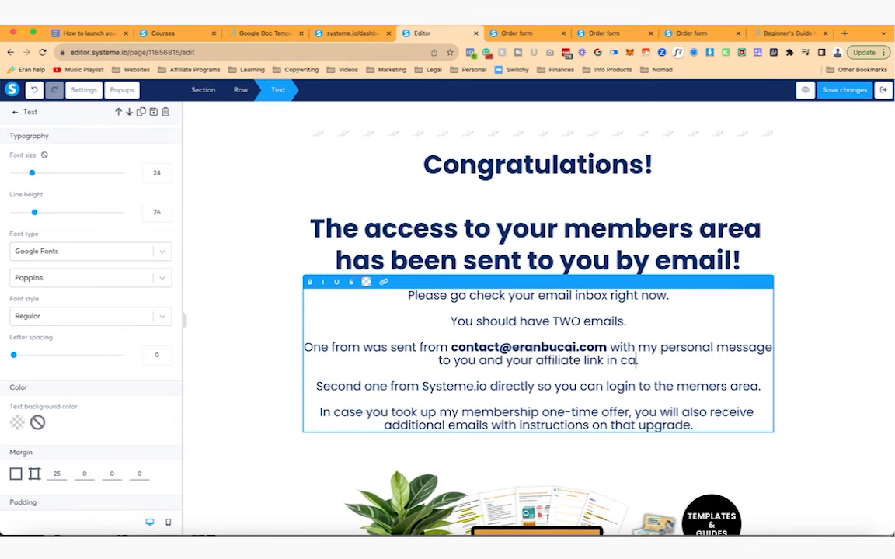
{"action": "key", "text": "BackSpace"}
{"action": "key", "text": "BackSpace"}
{"action": "key", "text": "BackSpace"}
{"action": "key", "text": "BackSpace"}
{"action": "key", "text": "BackSpace"}
{"action": "key", "text": "BackSpace"}
{"action": "key", "text": "BackSpace"}
{"action": "key", "text": "BackSpace"}
{"action": "key", "text": "BackSpace"}
{"action": "key", "text": "BackSpace"}
{"action": "key", "text": "BackSpace"}
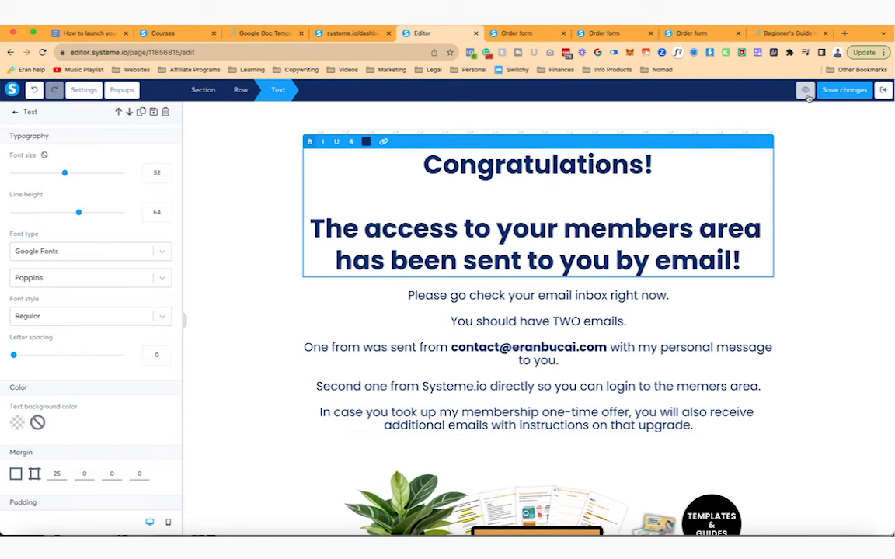
{"action": "left_click", "coordinate": [807, 91]}
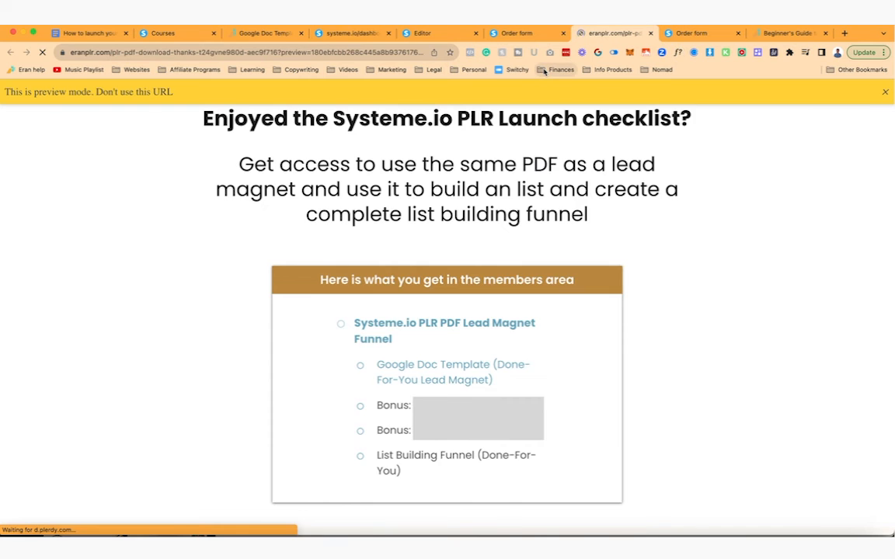
- Check the preview and the reloaded PLR checklist order form, then exit the page editor
{"action": "scroll", "coordinate": [715, 253], "scroll_direction": "down", "scroll_amount": 3}
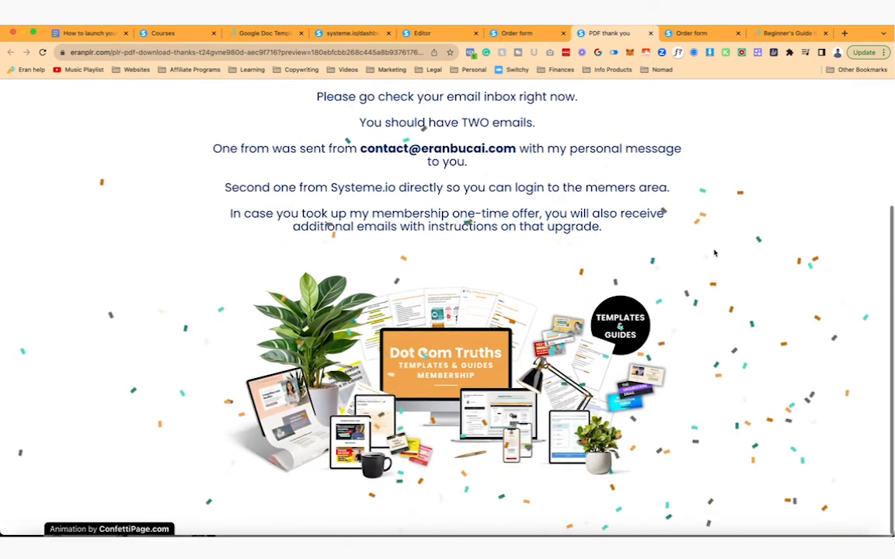
{"action": "left_click", "coordinate": [650, 32]}
{"action": "left_click", "coordinate": [42, 53]}
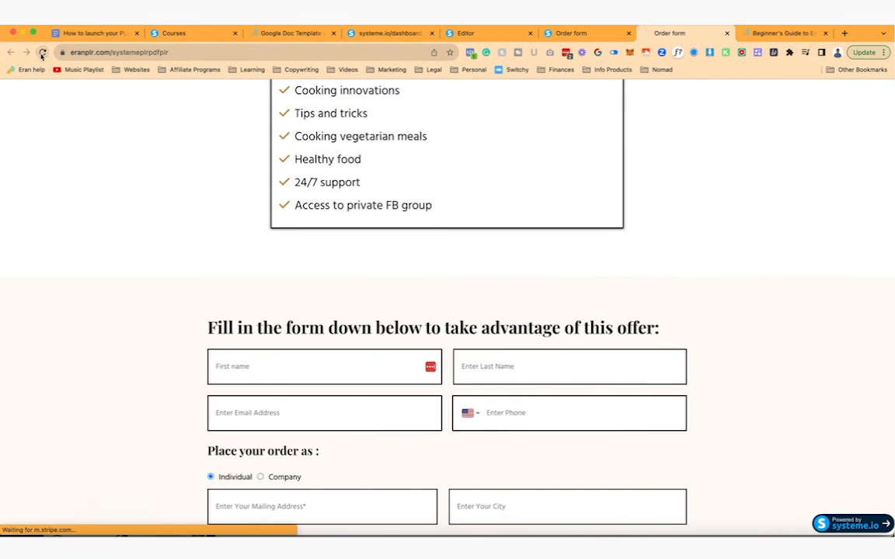
{"action": "scroll", "coordinate": [249, 199], "scroll_direction": "down", "scroll_amount": 10}
{"action": "scroll", "coordinate": [250, 197], "scroll_direction": "up", "scroll_amount": 11}
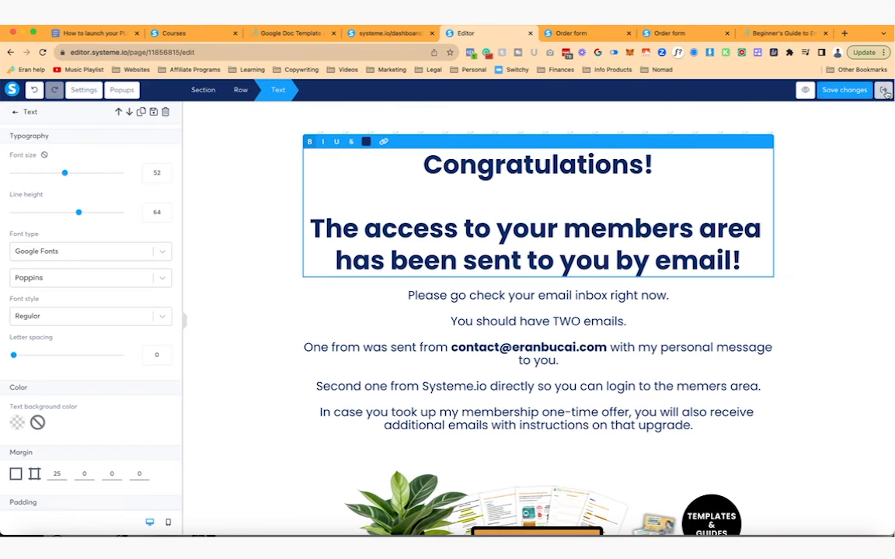
{"action": "left_click", "coordinate": [885, 91]}
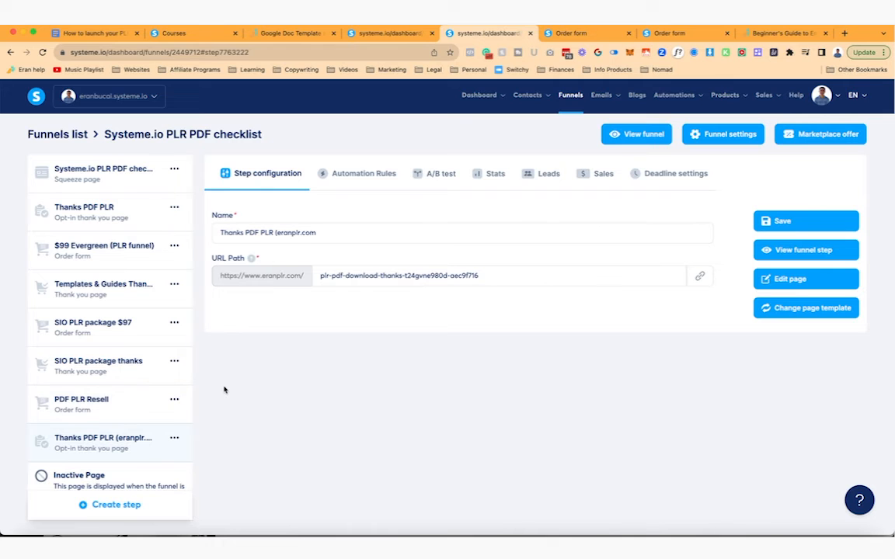
- Duplicate the Templates & Guides Membership $77 step in the Landing Page in a Day (SLO) funnel
{"action": "left_click", "coordinate": [70, 136]}
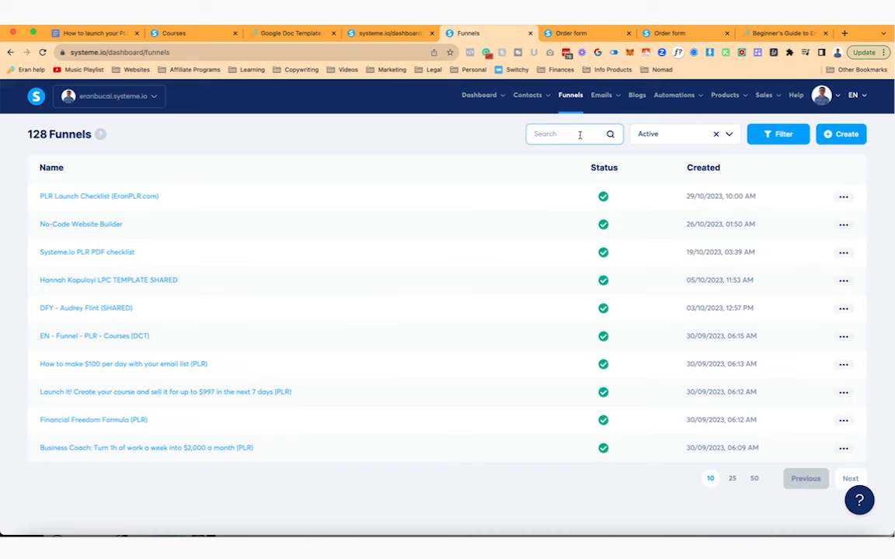
{"action": "type", "text": "landing"}
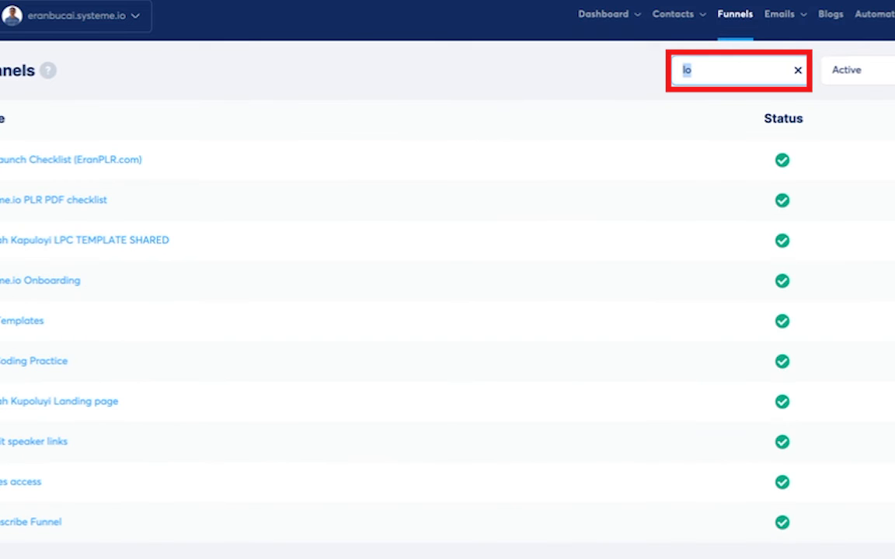
{"action": "type", "text": "o"}
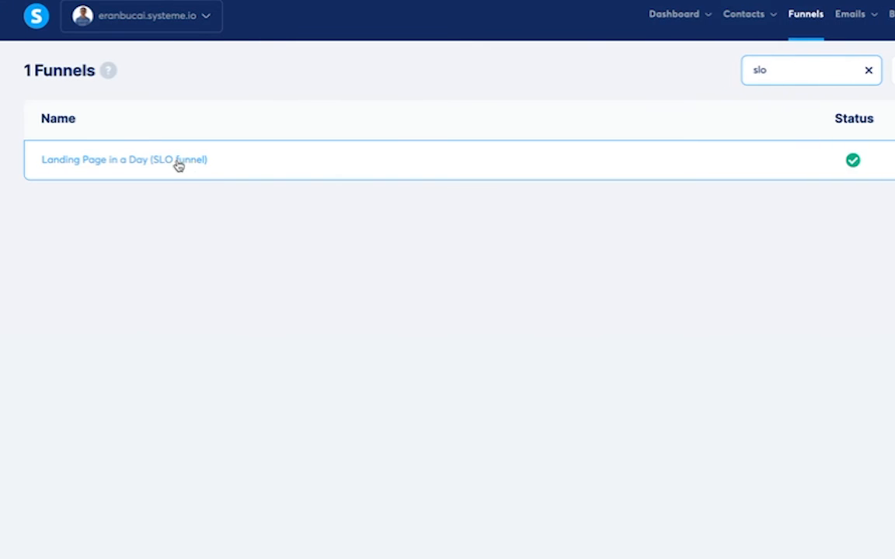
{"action": "left_click", "coordinate": [282, 172]}
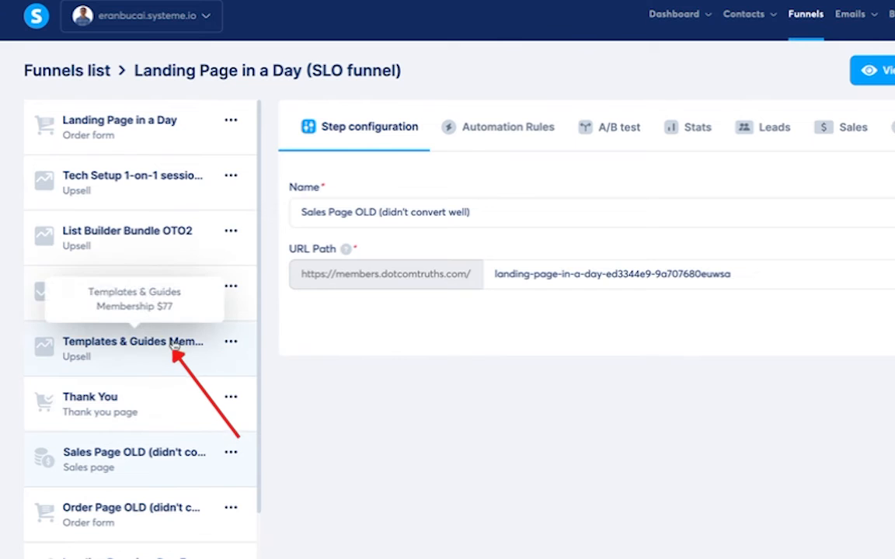
{"action": "left_click", "coordinate": [231, 342]}
{"action": "left_click", "coordinate": [190, 348]}
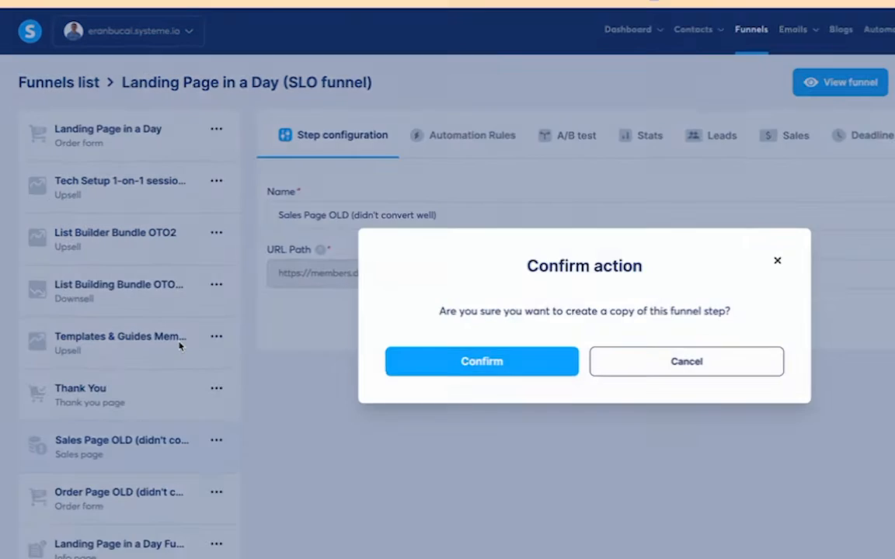
{"action": "left_click", "coordinate": [331, 341]}
- Move the copied step into the Systeme.io PLR PDF checklist funnel
{"action": "left_click", "coordinate": [159, 363]}
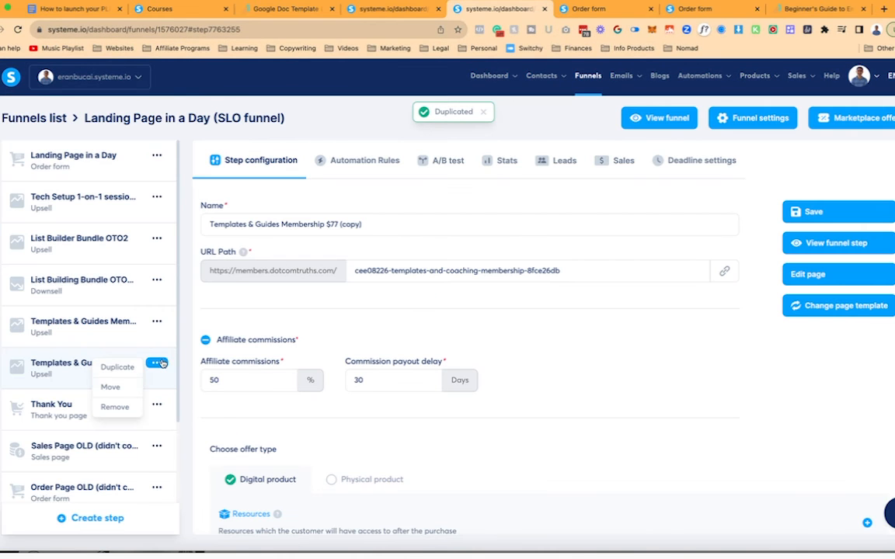
{"action": "left_click", "coordinate": [111, 387]}
{"action": "left_click", "coordinate": [411, 309]}
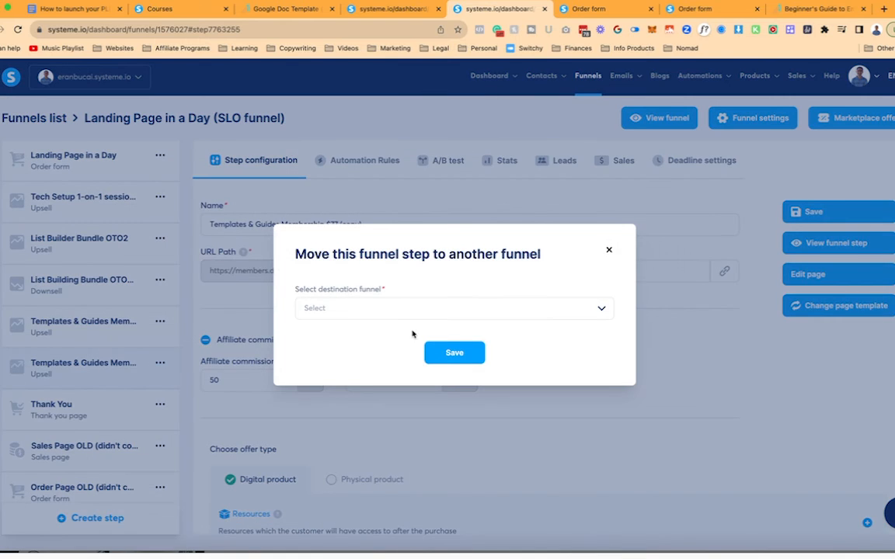
{"action": "type", "text": "onb"}
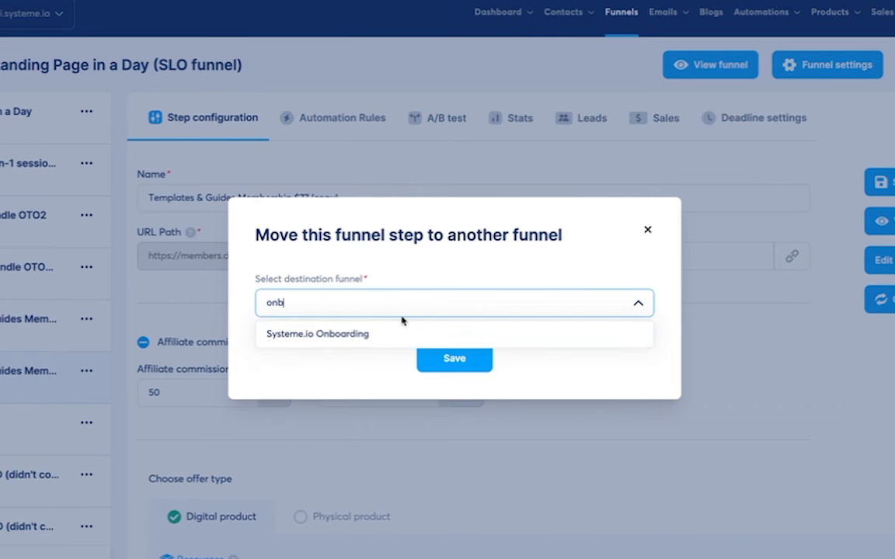
{"action": "key", "text": "BackSpace"}
{"action": "key", "text": "BackSpace"}
{"action": "key", "text": "BackSpace"}
{"action": "type", "text": "ss"}
{"action": "key", "text": "BackSpace"}
{"action": "key", "text": "BackSpace"}
{"action": "type", "text": "plr"}
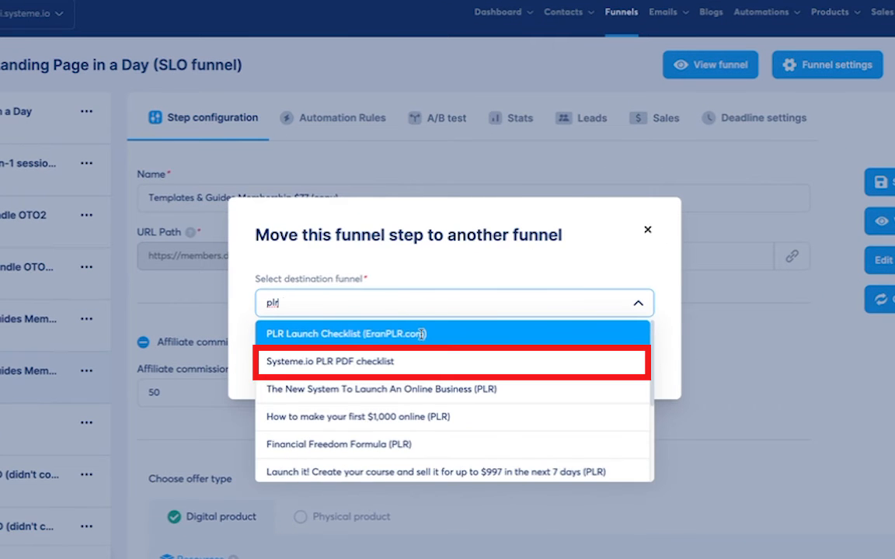
{"action": "left_click", "coordinate": [386, 362]}
{"action": "left_click", "coordinate": [456, 357]}
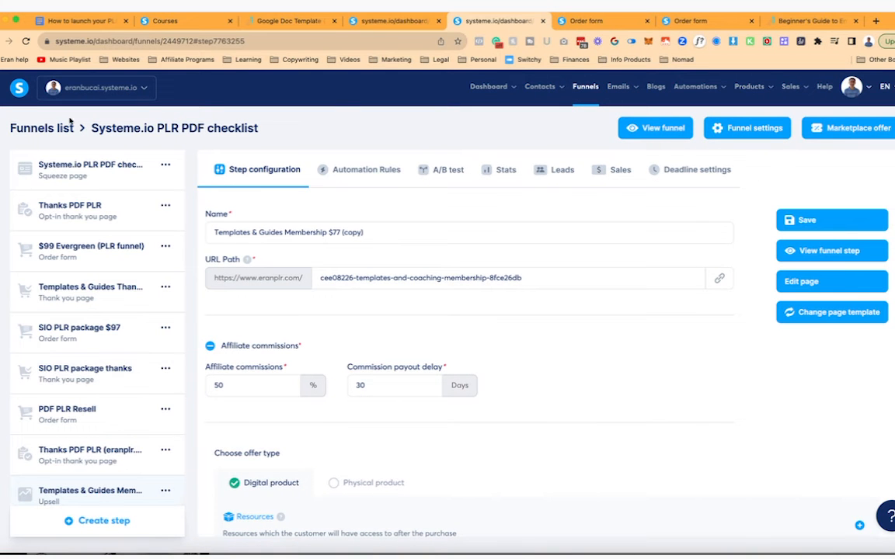
- Go back to the PLR PDF checklist funnel and open the copied Templates & Guides upsell step
{"action": "left_click", "coordinate": [45, 126]}
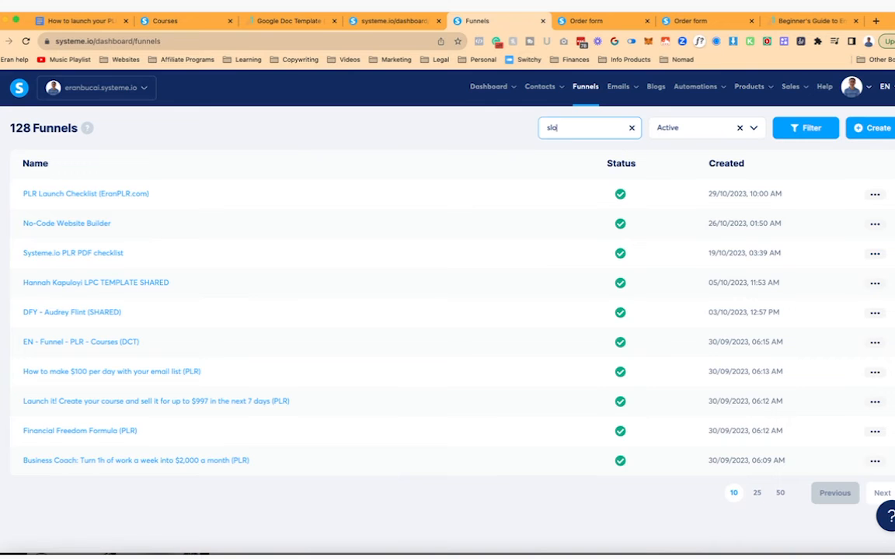
{"action": "type", "text": "slo"}
{"action": "left_click", "coordinate": [110, 195]}
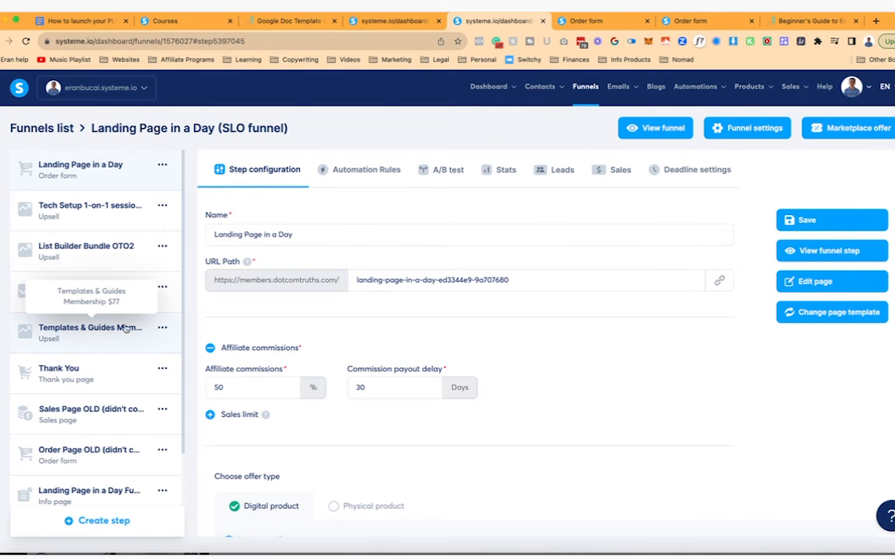
{"action": "left_click", "coordinate": [48, 128]}
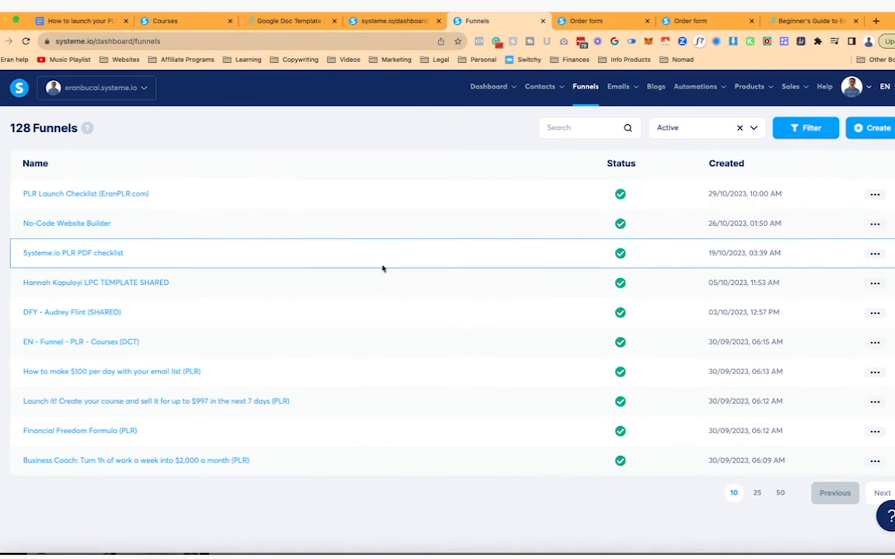
{"action": "left_click", "coordinate": [86, 224]}
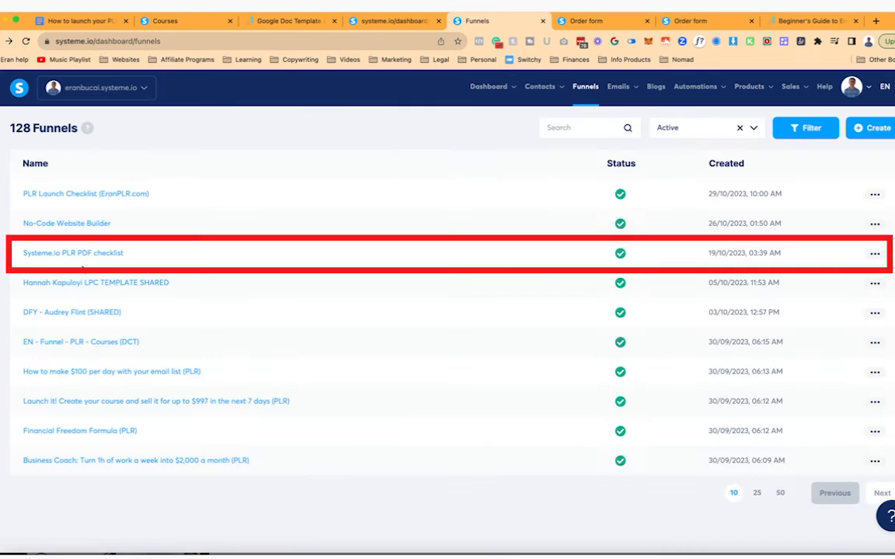
{"action": "left_click", "coordinate": [70, 254]}
{"action": "left_click", "coordinate": [93, 430]}
- Rename the step to '(EranPLR.com)', set slug 'guides', save, and move it above Thanks PDF PLR
{"action": "scroll", "coordinate": [109, 414], "scroll_direction": "down", "scroll_amount": 2}
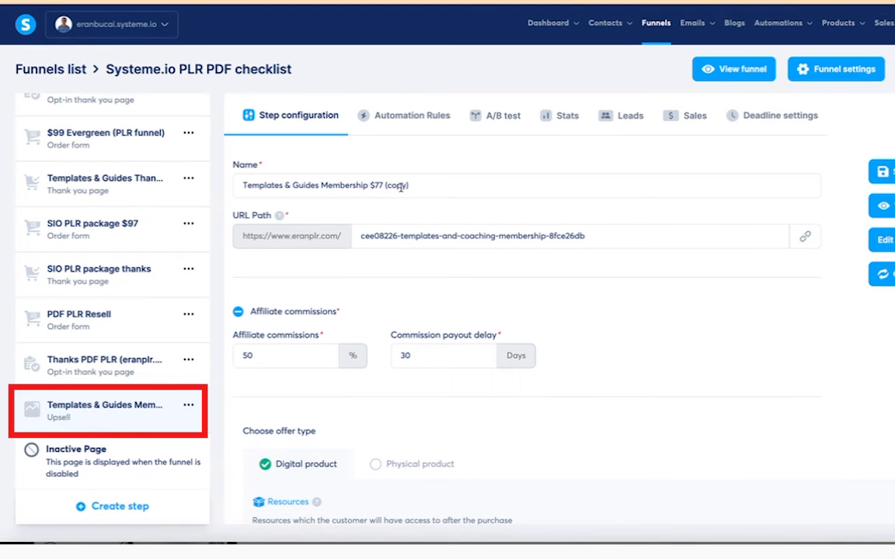
{"action": "double_click", "coordinate": [397, 185]}
{"action": "type", "text": "EranPLR.com"}
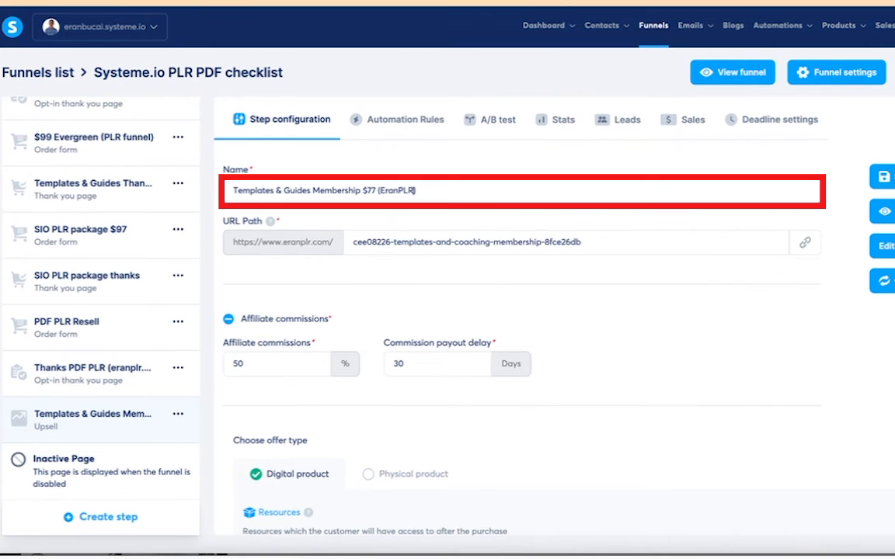
{"action": "left_click_drag", "start_coordinate": [454, 242], "coordinate": [464, 242]}
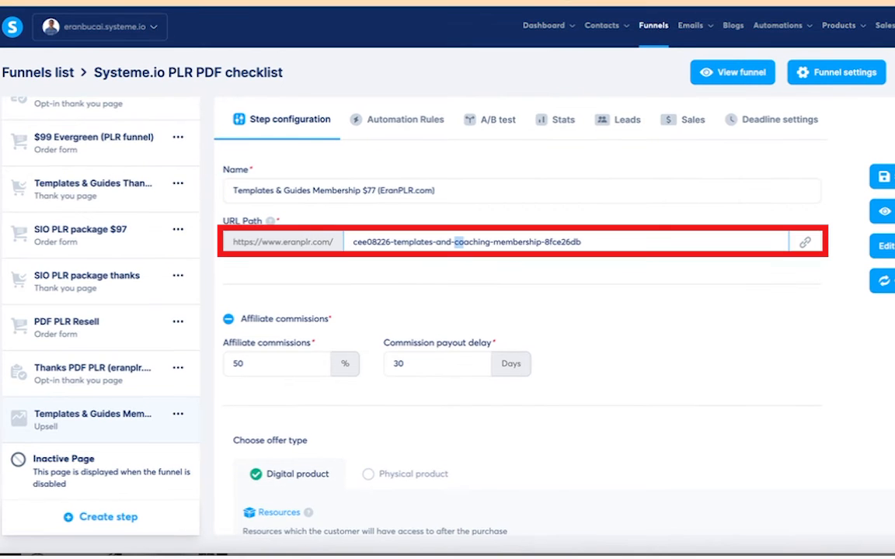
{"action": "type", "text": "guies"}
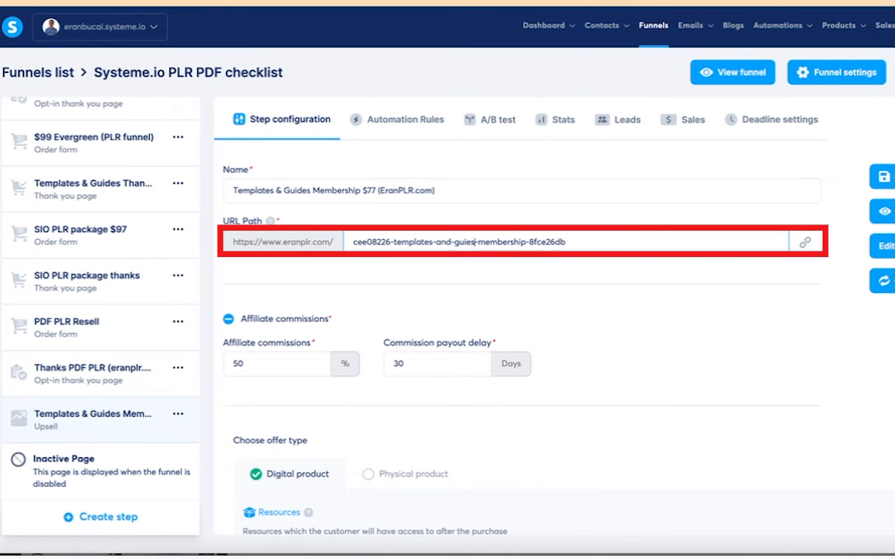
{"action": "key", "text": "BackSpace"}
{"action": "type", "text": "des"}
{"action": "left_click", "coordinate": [886, 179]}
{"action": "left_click_drag", "start_coordinate": [233, 363], "coordinate": [238, 363]}
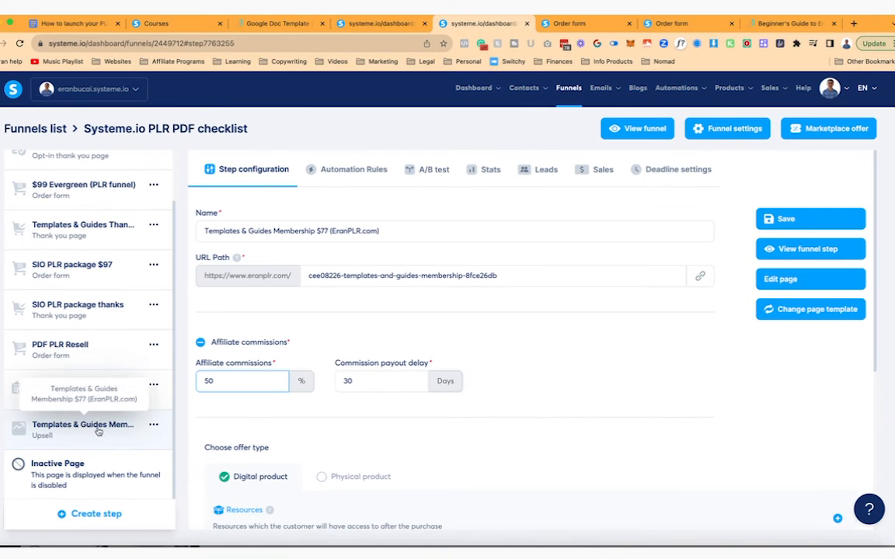
{"action": "left_click_drag", "start_coordinate": [99, 432], "coordinate": [95, 389]}
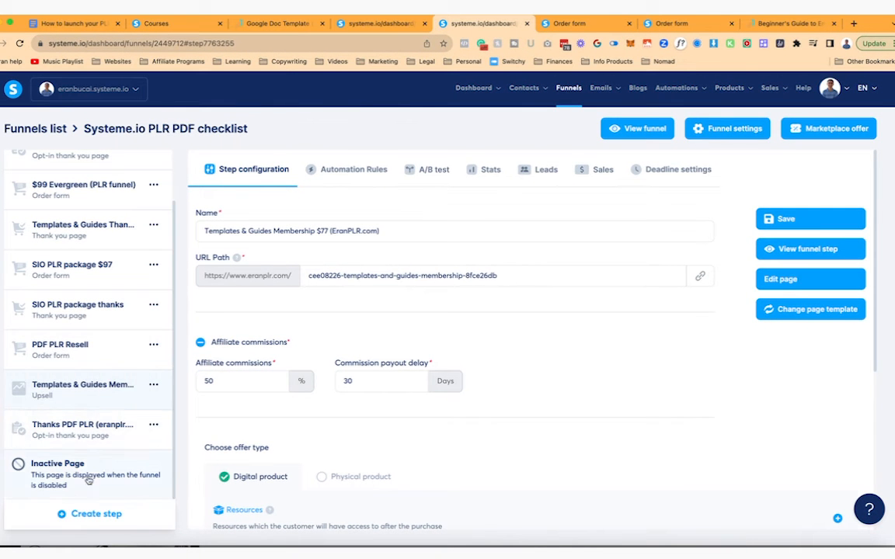
- Add a Thank you page step named 'Thanks EranPLR purchase' and choose its template
{"action": "left_click", "coordinate": [74, 513]}
{"action": "left_click", "coordinate": [440, 289]}
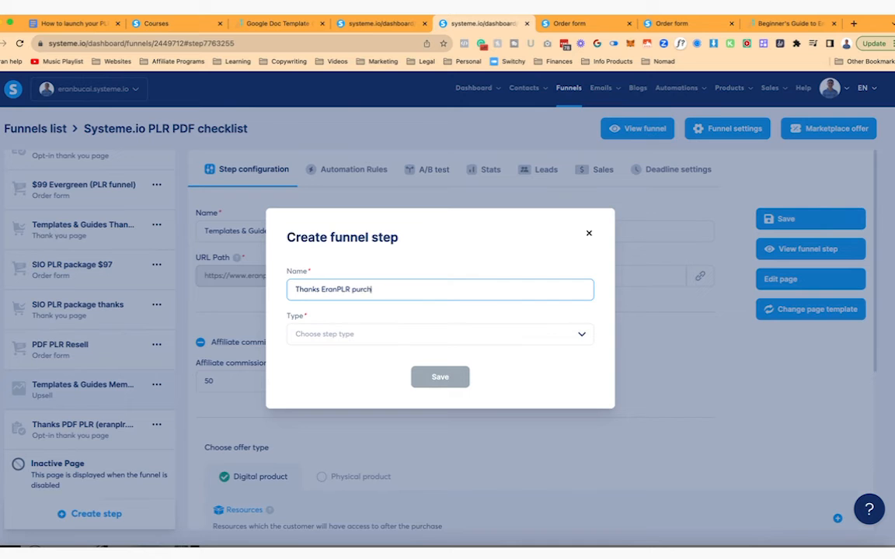
{"action": "left_click", "coordinate": [584, 335]}
{"action": "scroll", "coordinate": [458, 417], "scroll_direction": "down", "scroll_amount": 5}
{"action": "scroll", "coordinate": [448, 418], "scroll_direction": "down", "scroll_amount": 2}
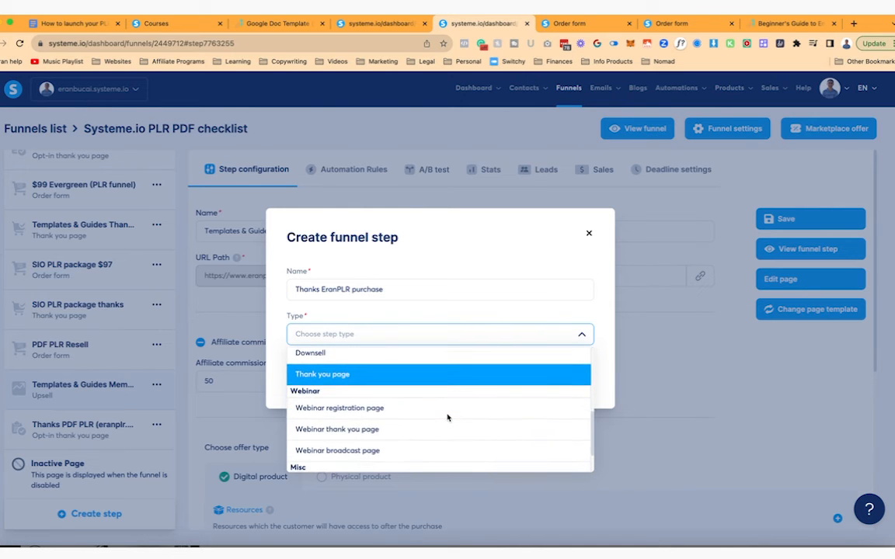
{"action": "scroll", "coordinate": [447, 417], "scroll_direction": "up", "scroll_amount": 3}
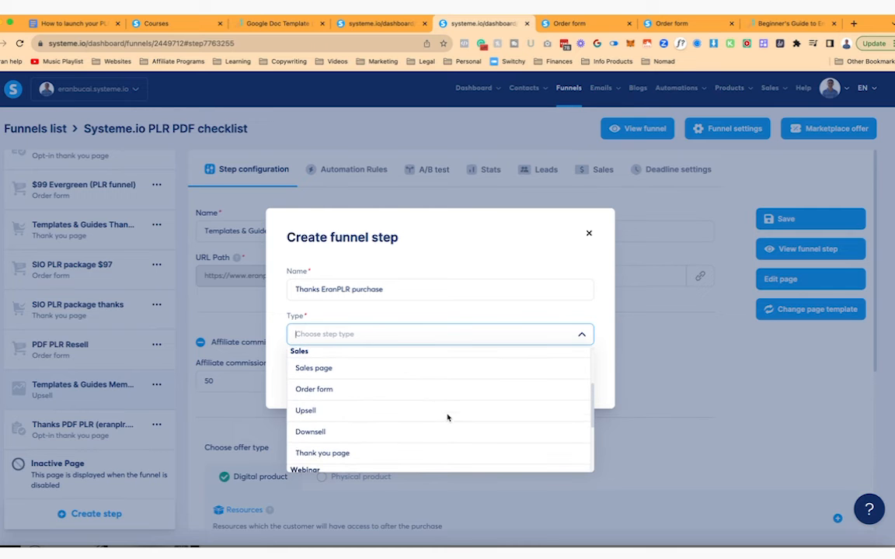
{"action": "left_click", "coordinate": [415, 453]}
{"action": "left_click", "coordinate": [440, 375]}
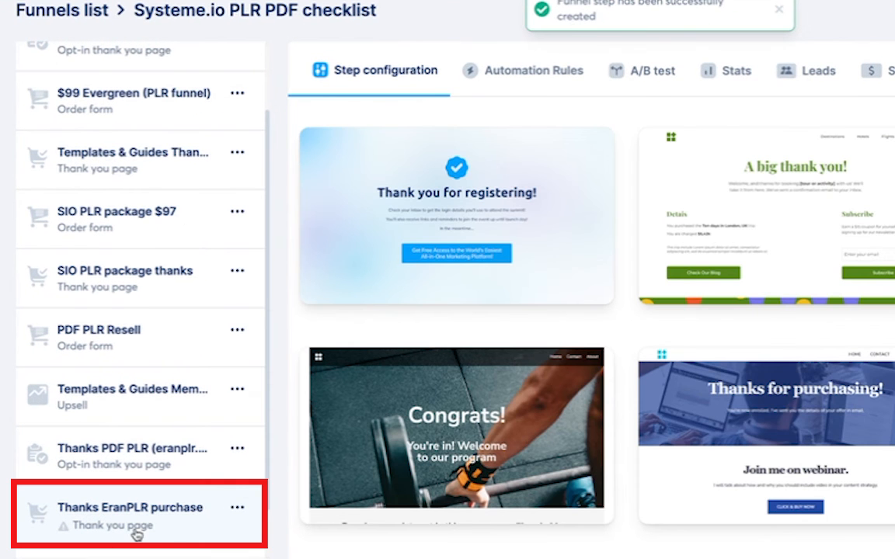
{"action": "left_click", "coordinate": [390, 216]}
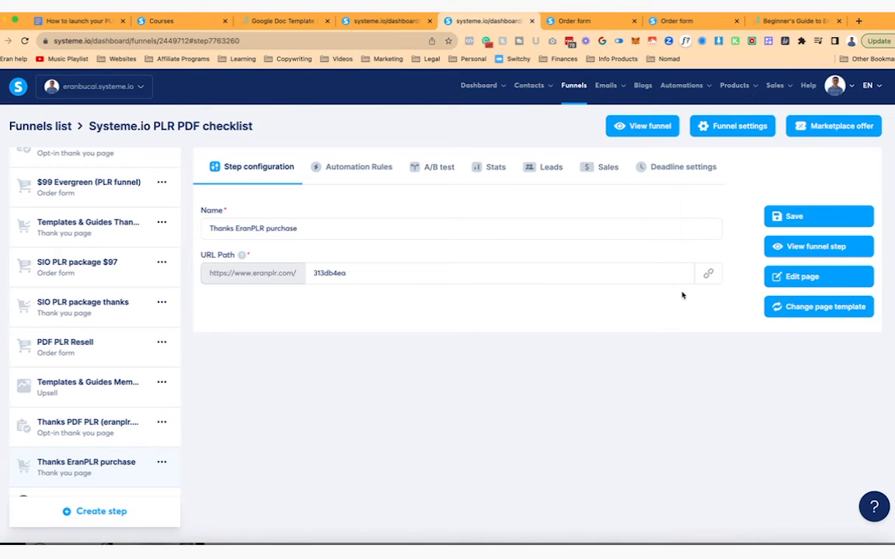
- Empty the new page by deleting the template section and removing the background image, then save
{"action": "left_click", "coordinate": [790, 277]}
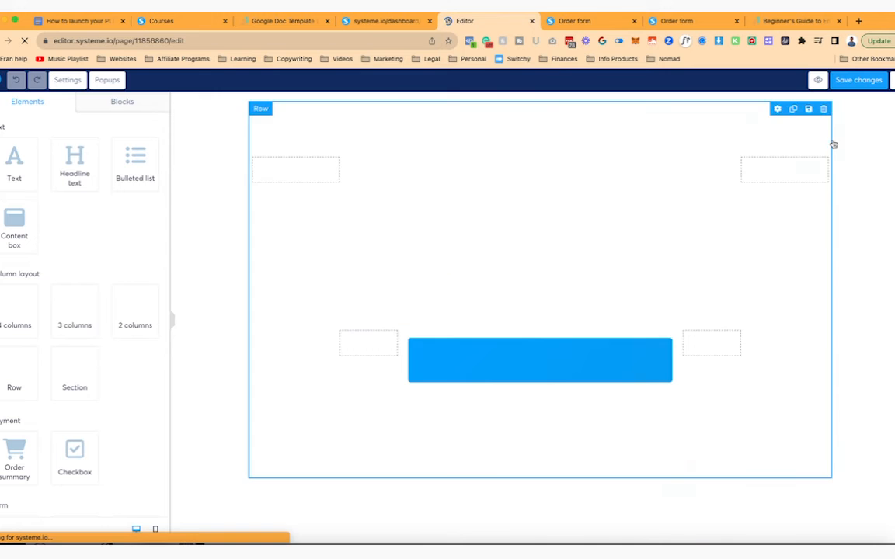
{"action": "left_click", "coordinate": [894, 98]}
{"action": "left_click", "coordinate": [534, 101]}
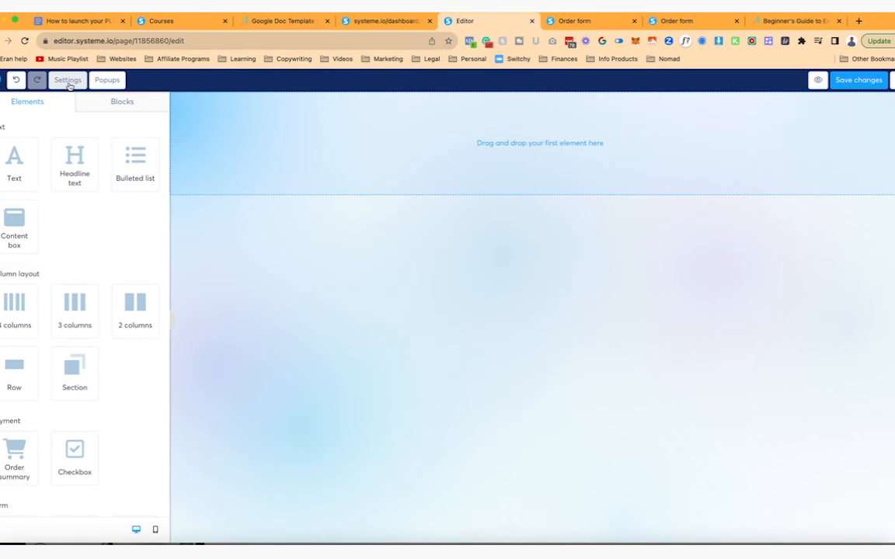
{"action": "left_click", "coordinate": [68, 82]}
{"action": "scroll", "coordinate": [156, 355], "scroll_direction": "down", "scroll_amount": 5}
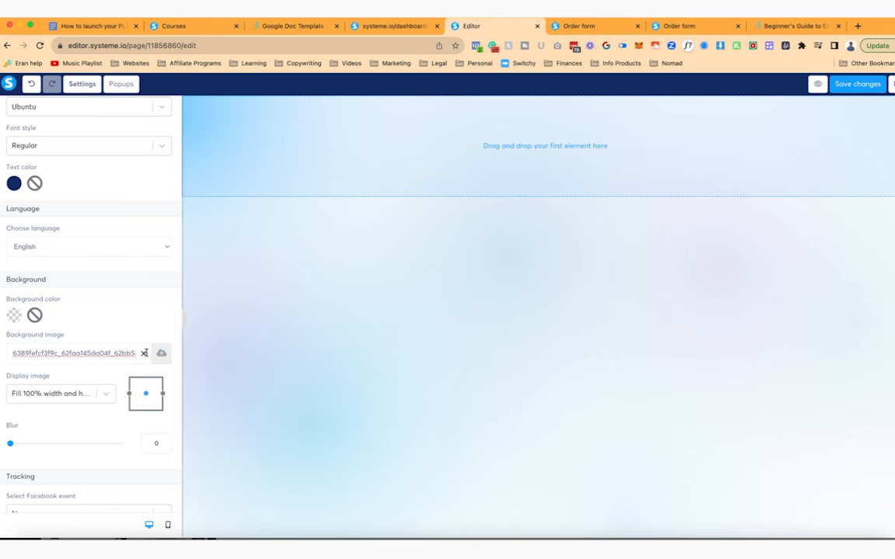
{"action": "left_click", "coordinate": [144, 353]}
{"action": "left_click", "coordinate": [859, 84]}
{"action": "left_click", "coordinate": [893, 84]}
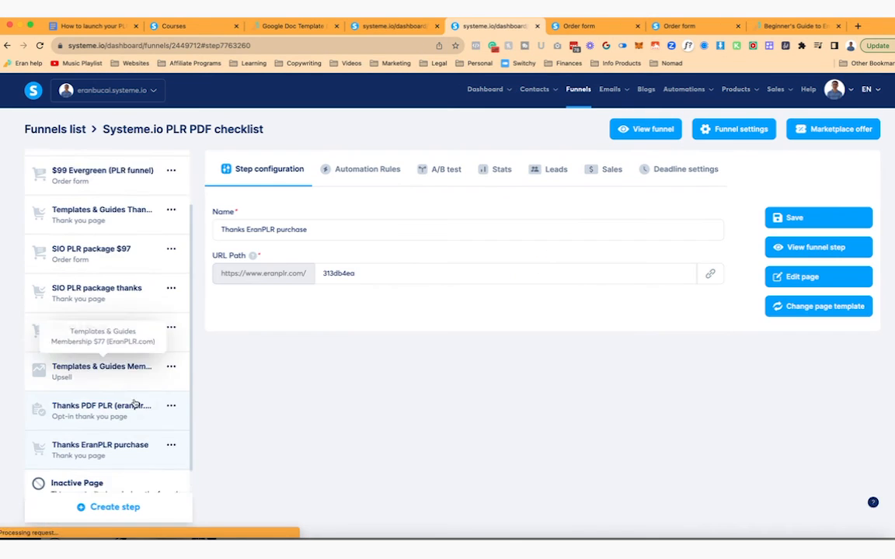
- Open the Thanks PDF PLR page and save its Congratulations section as a block
{"action": "scroll", "coordinate": [109, 349], "scroll_direction": "down", "scroll_amount": 1}
{"action": "left_click", "coordinate": [108, 380]}
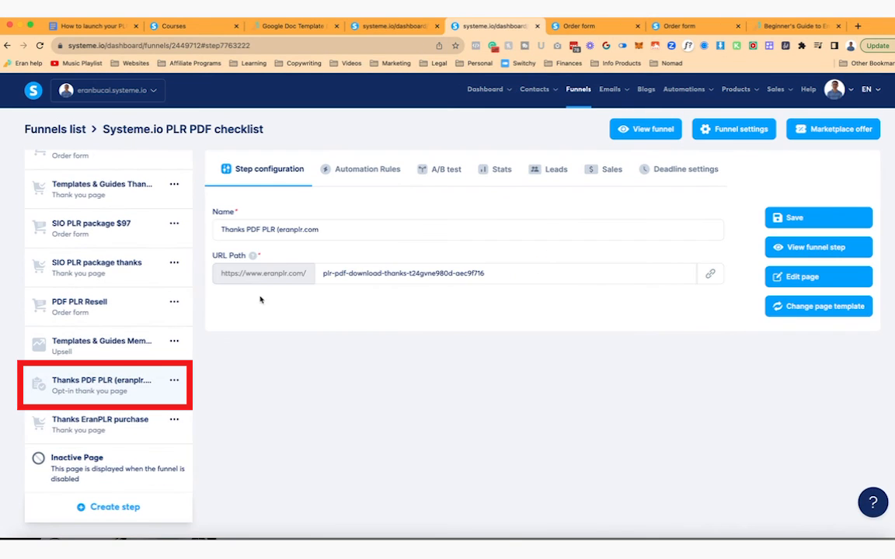
{"action": "left_click", "coordinate": [801, 278]}
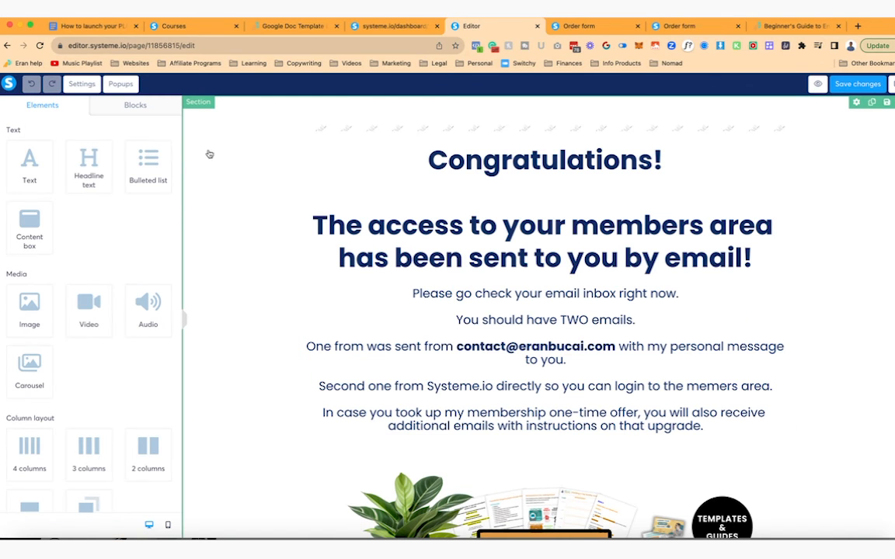
{"action": "left_click", "coordinate": [871, 103]}
- Save the block as 'thank you page plr section' and drop it onto the Thanks EranPLR purchase page
{"action": "type", "text": "thank you page plr section"}
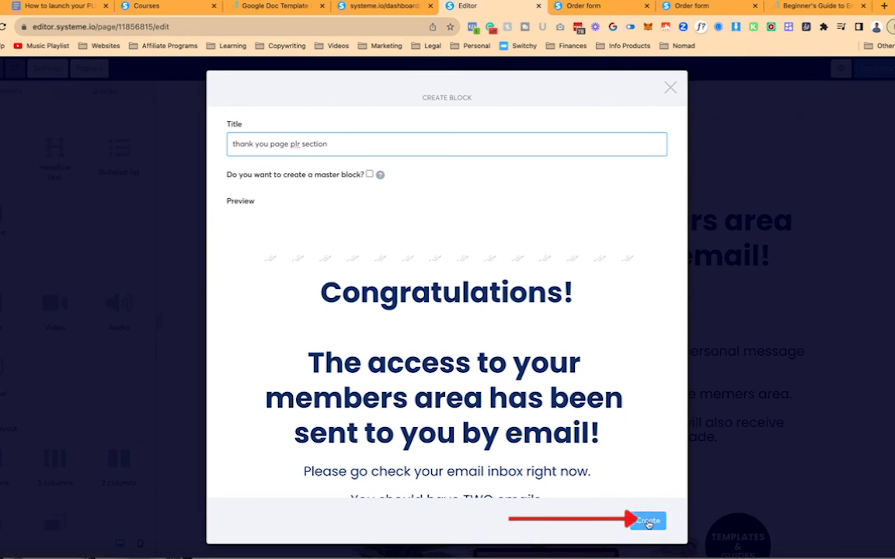
{"action": "left_click", "coordinate": [648, 521]}
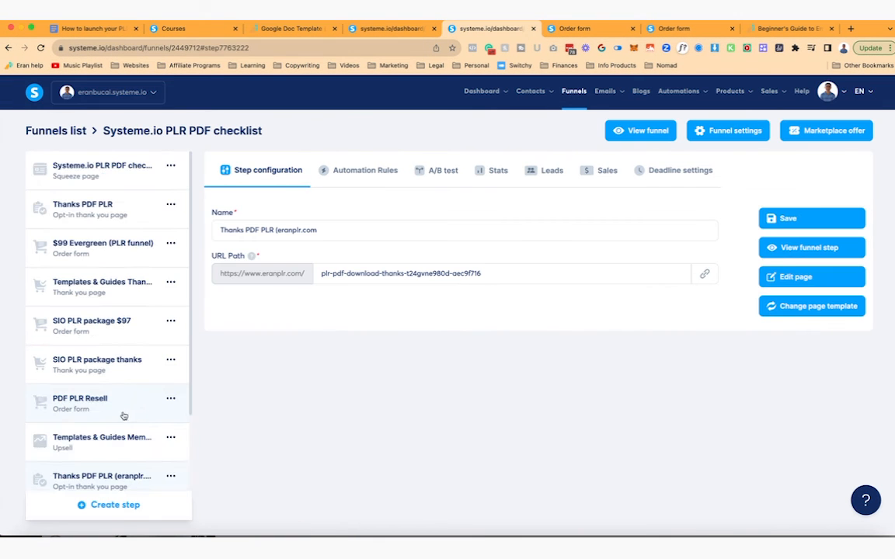
{"action": "scroll", "coordinate": [109, 350], "scroll_direction": "down", "scroll_amount": 3}
{"action": "left_click", "coordinate": [112, 423]}
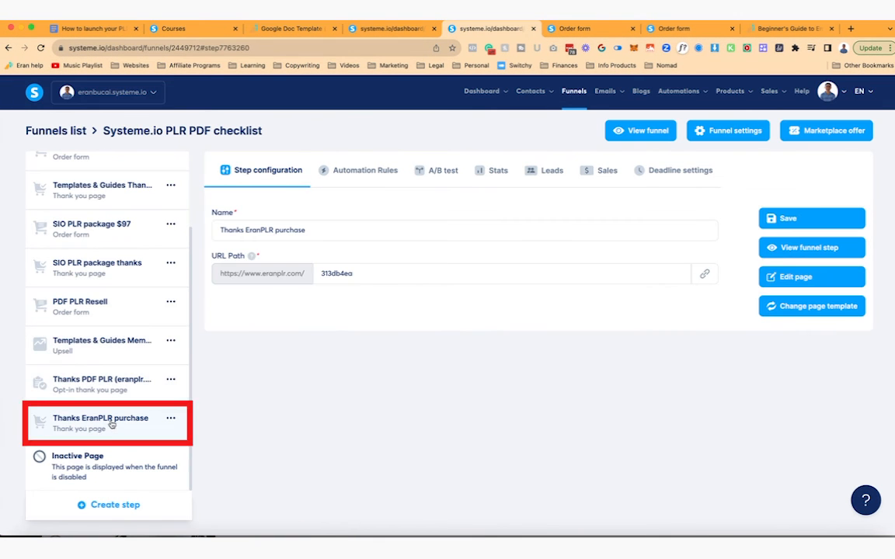
{"action": "left_click", "coordinate": [795, 276]}
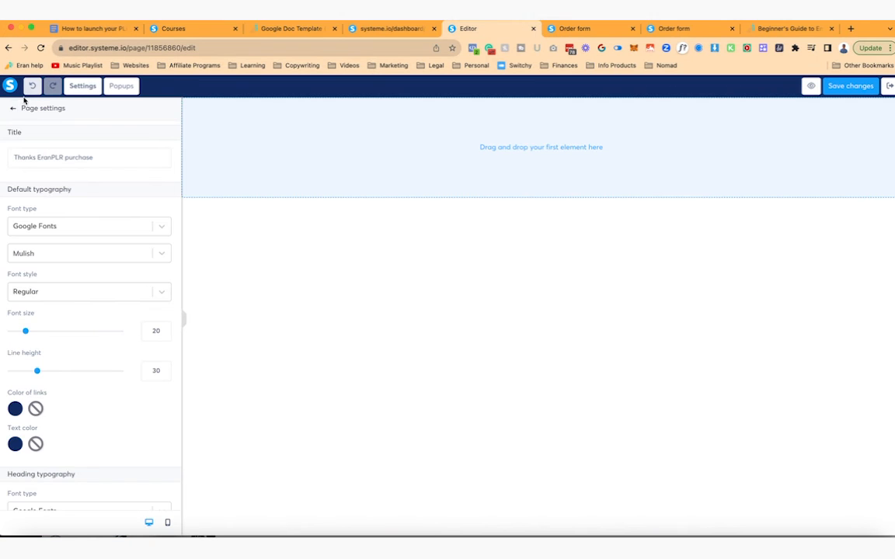
{"action": "left_click", "coordinate": [13, 108]}
{"action": "left_click", "coordinate": [135, 107]}
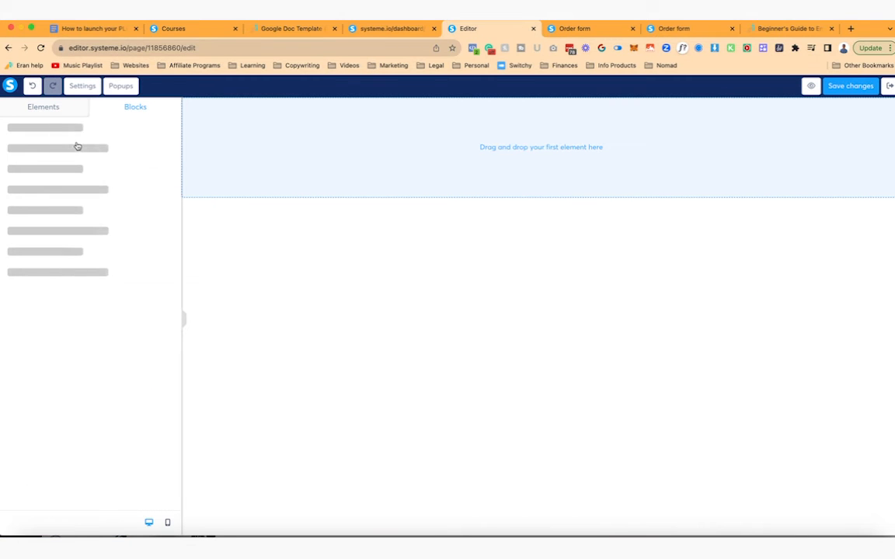
{"action": "left_click", "coordinate": [81, 150]}
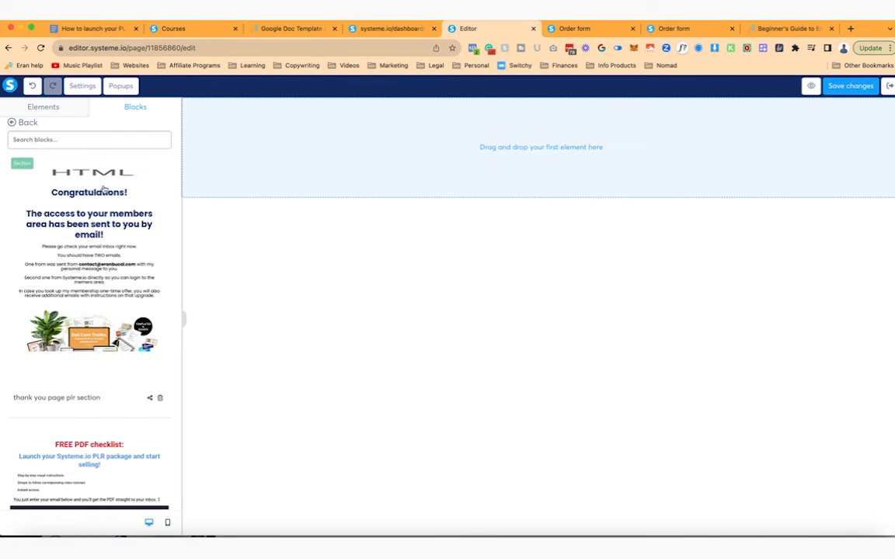
{"action": "left_click_drag", "start_coordinate": [108, 203], "coordinate": [199, 191]}
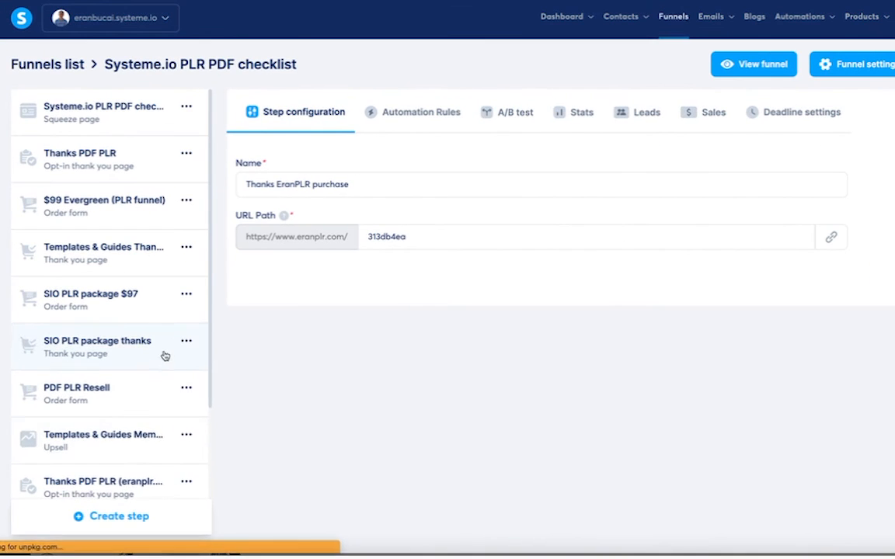
- Remove the old Thanks PDF PLR thank-you step from the funnel
{"action": "left_click", "coordinate": [172, 466]}
{"action": "scroll", "coordinate": [178, 481], "scroll_direction": "down", "scroll_amount": 2}
{"action": "left_click", "coordinate": [188, 374]}
{"action": "left_click", "coordinate": [142, 414]}
{"action": "left_click", "coordinate": [471, 318]}
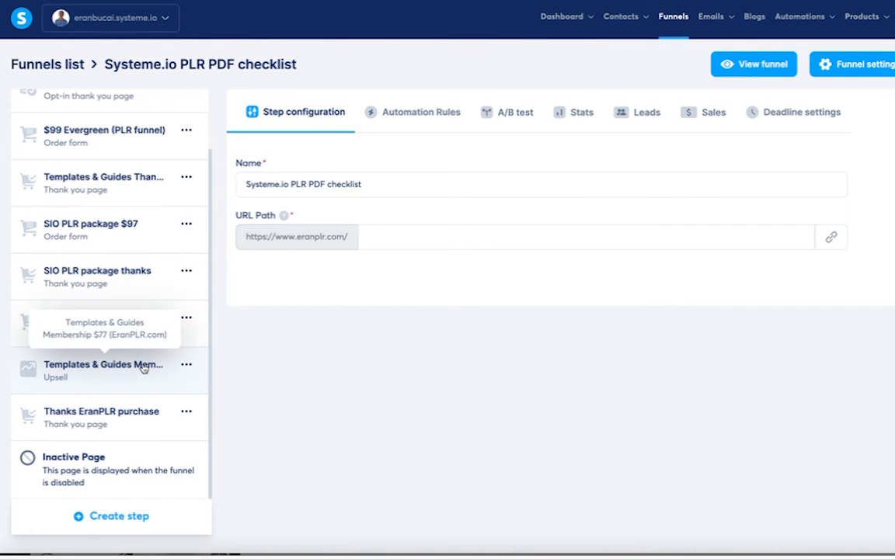
- Review the upsell's live sales page and save its affiliate commission at 20%
{"action": "left_click", "coordinate": [198, 370]}
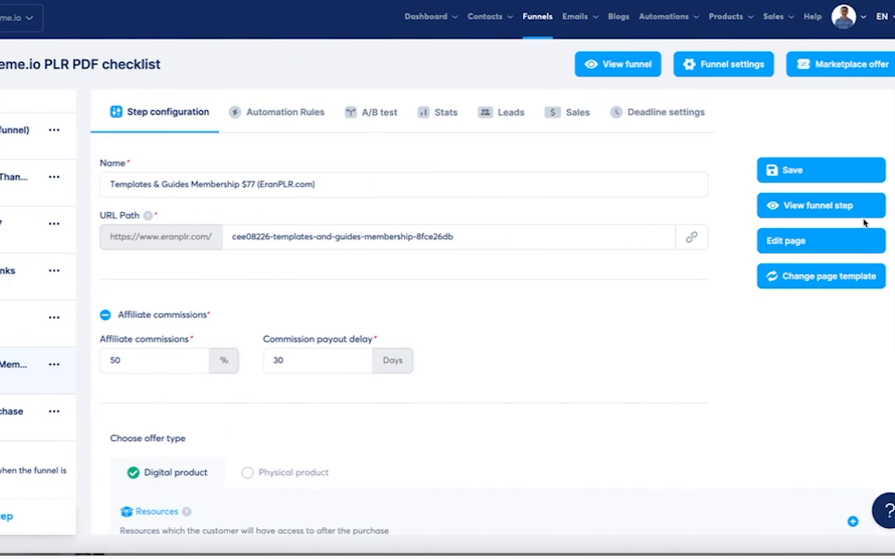
{"action": "left_click", "coordinate": [847, 207]}
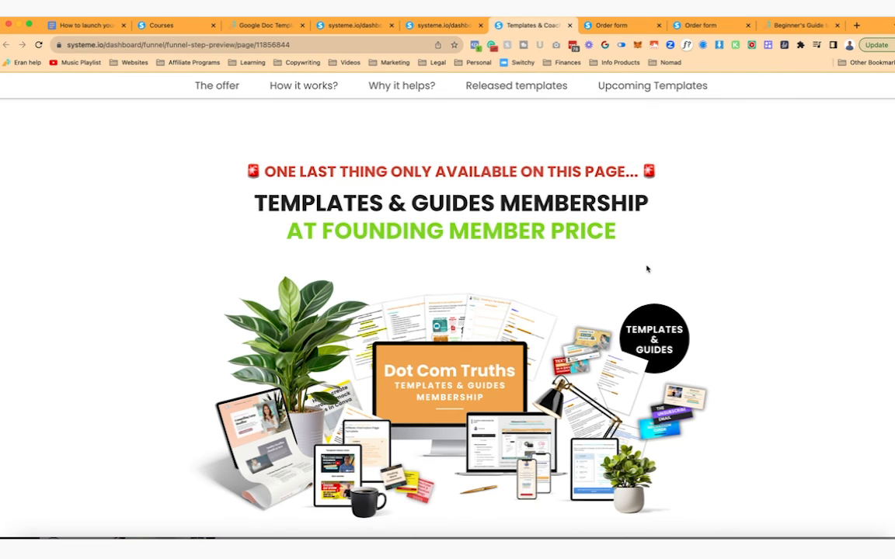
{"action": "scroll", "coordinate": [647, 269], "scroll_direction": "down", "scroll_amount": 1}
{"action": "left_click", "coordinate": [592, 204]}
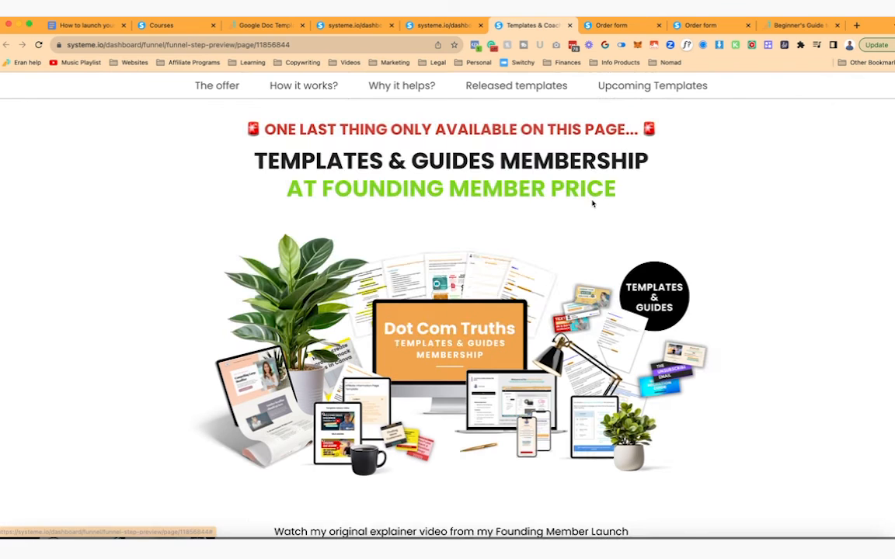
{"action": "scroll", "coordinate": [609, 315], "scroll_direction": "down", "scroll_amount": 15}
{"action": "scroll", "coordinate": [609, 317], "scroll_direction": "down", "scroll_amount": 20}
{"action": "scroll", "coordinate": [609, 319], "scroll_direction": "down", "scroll_amount": 4}
{"action": "scroll", "coordinate": [609, 319], "scroll_direction": "up", "scroll_amount": 15}
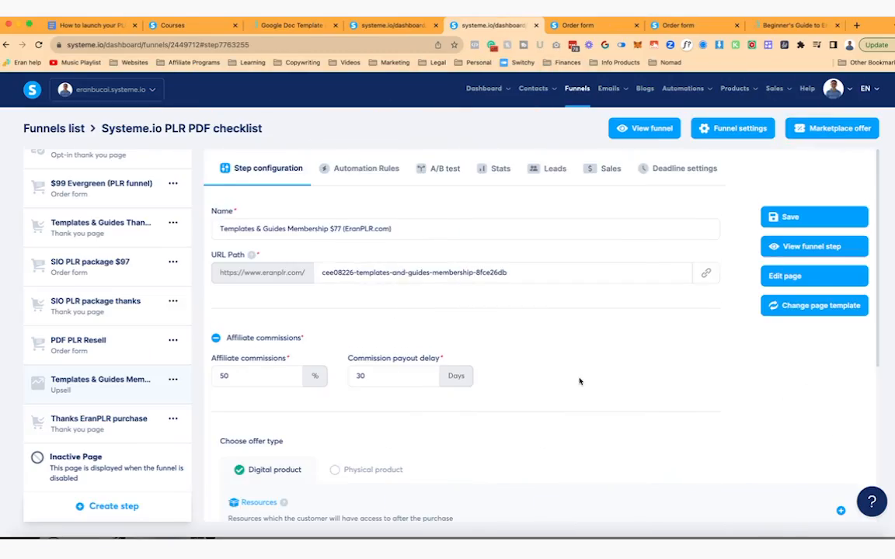
{"action": "scroll", "coordinate": [576, 379], "scroll_direction": "down", "scroll_amount": 3}
{"action": "scroll", "coordinate": [578, 380], "scroll_direction": "up", "scroll_amount": 3}
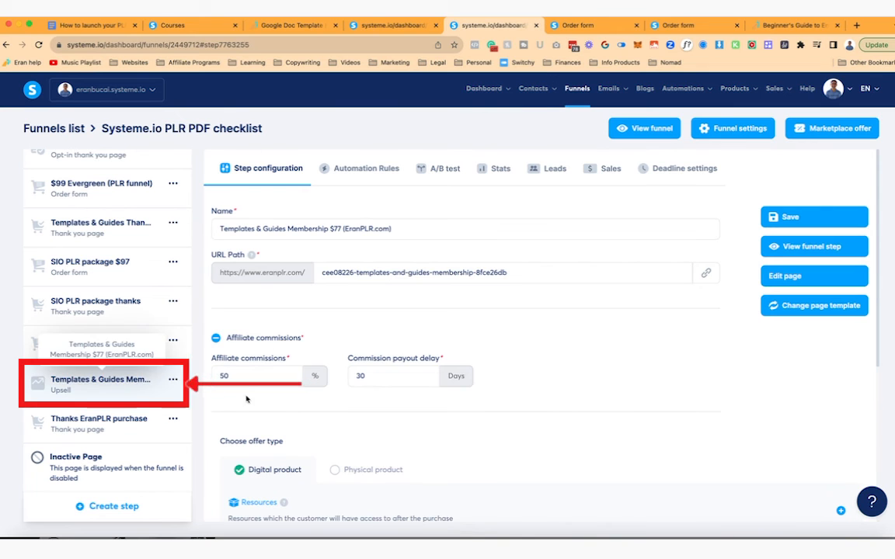
{"action": "left_click", "coordinate": [790, 217]}
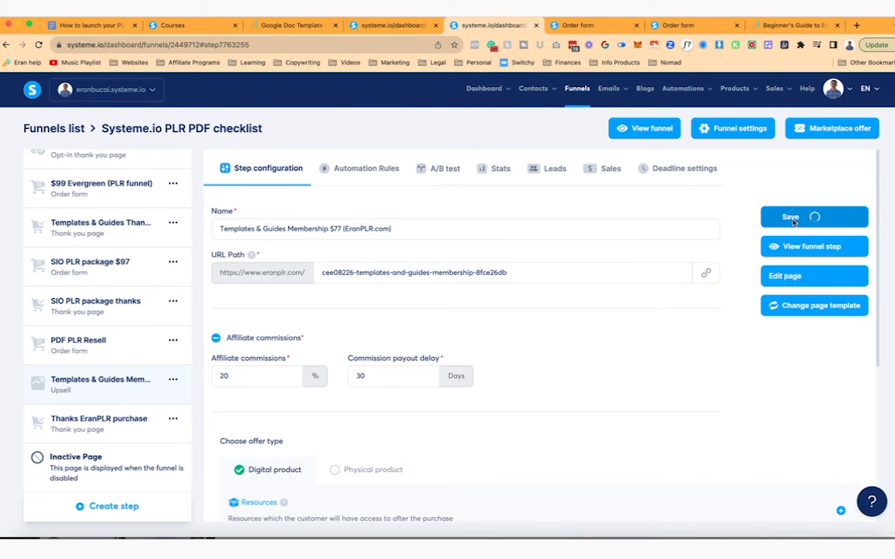
- Save the Thanks EranPLR purchase URL path as 313db4ea-pdf-systemeio-dfy-leadmagnet-g24nvw823
{"action": "scroll", "coordinate": [593, 371], "scroll_direction": "down", "scroll_amount": 3}
{"action": "left_click", "coordinate": [99, 419]}
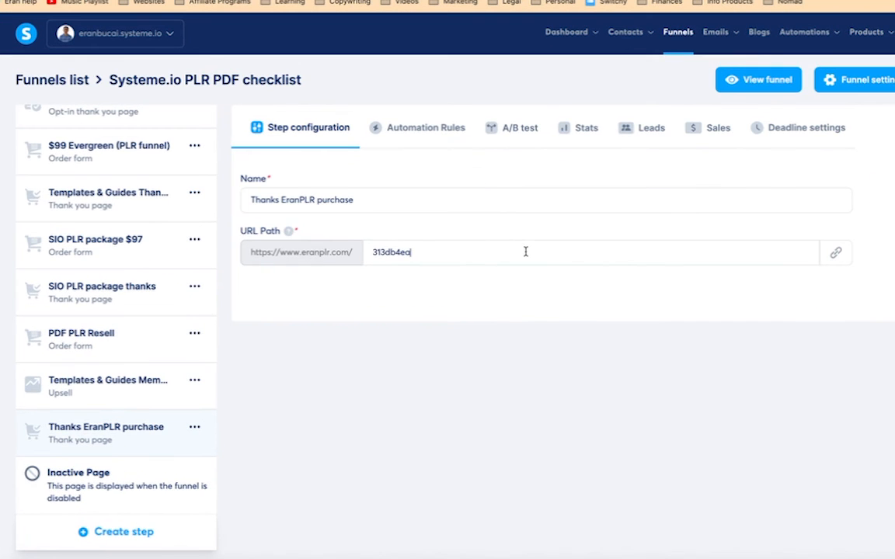
{"action": "left_click", "coordinate": [450, 272]}
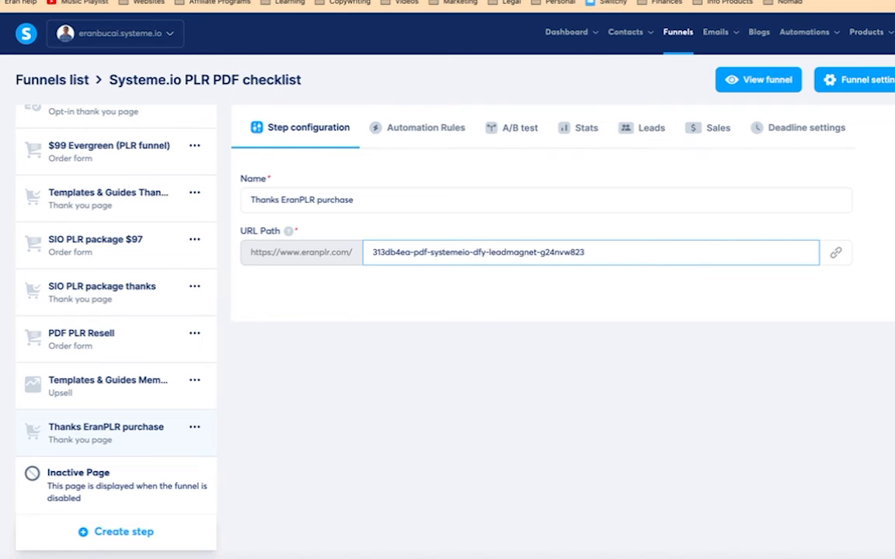
{"action": "left_click", "coordinate": [539, 283]}
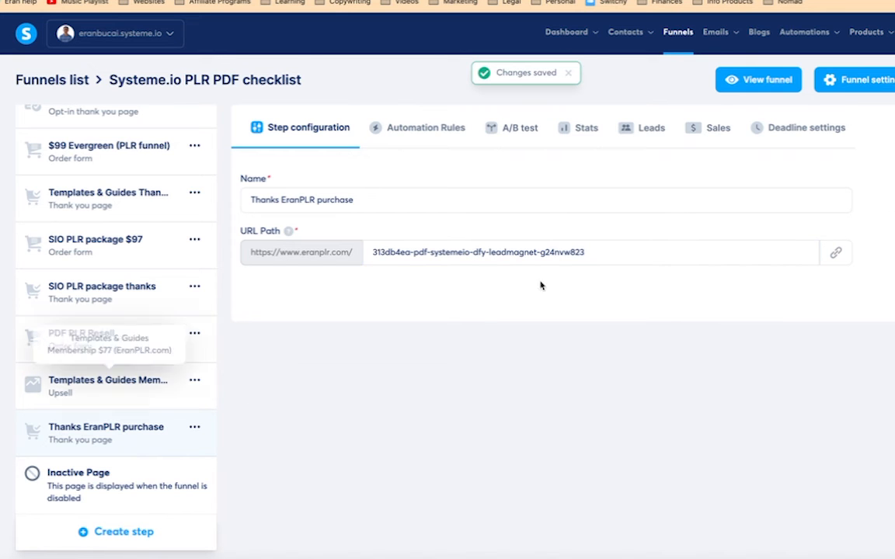
{"action": "left_click", "coordinate": [92, 380]}
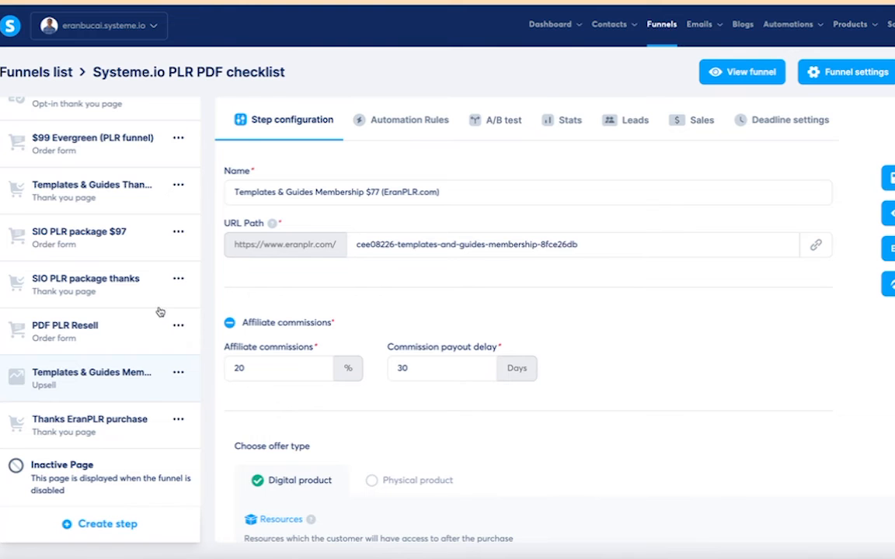
{"action": "left_click", "coordinate": [109, 333]}
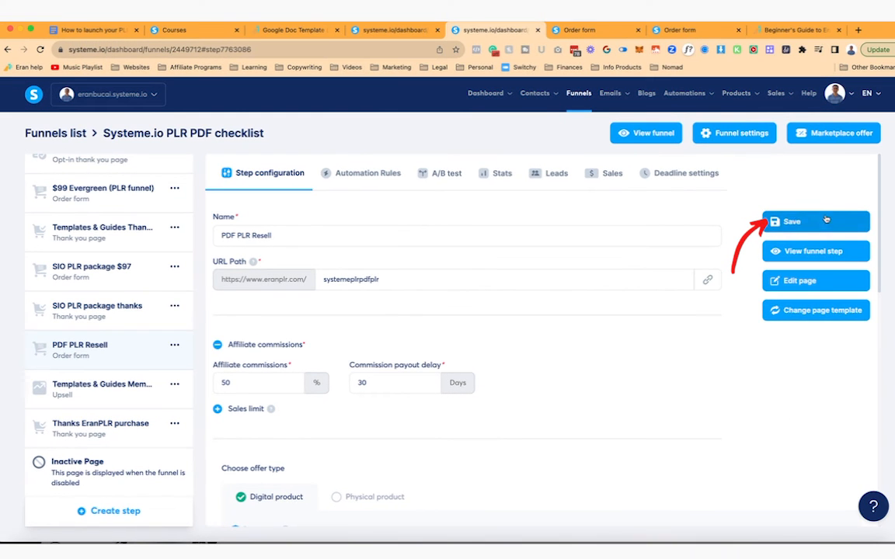
- Save the PDF PLR Resell step settings and look through the funnel's other steps
{"action": "left_click", "coordinate": [890, 177]}
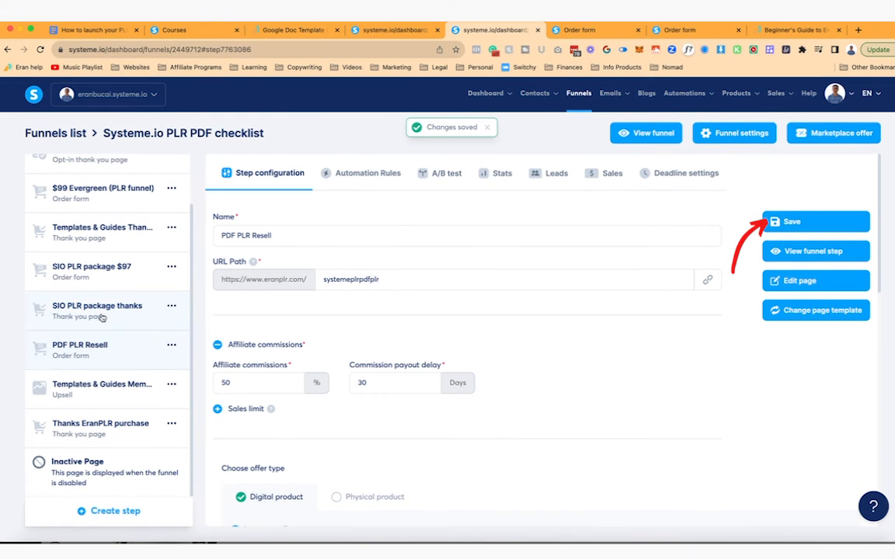
{"action": "left_click", "coordinate": [101, 314]}
{"action": "left_click", "coordinate": [93, 268]}
{"action": "left_click", "coordinate": [109, 229]}
{"action": "scroll", "coordinate": [131, 238], "scroll_direction": "up", "scroll_amount": 1}
{"action": "scroll", "coordinate": [128, 295], "scroll_direction": "down", "scroll_amount": 1}
{"action": "left_click", "coordinate": [116, 346]}
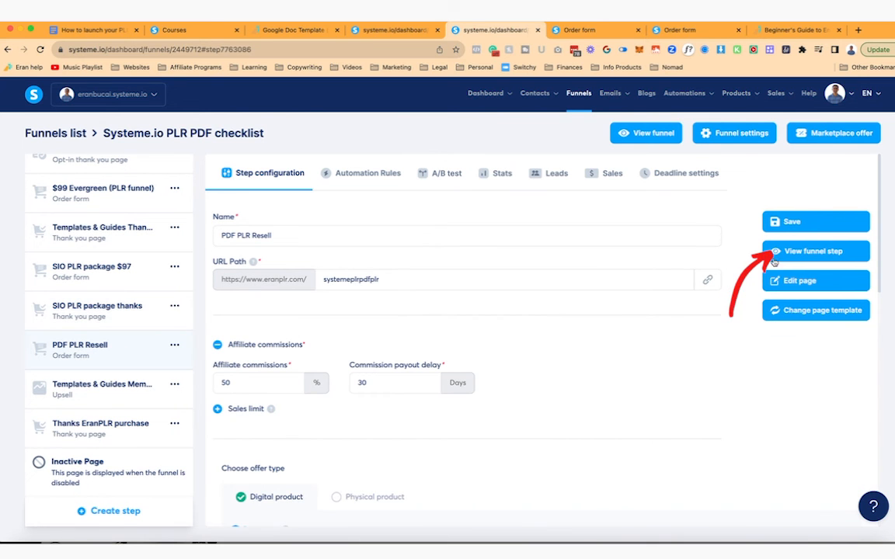
- Preview the PDF PLR Resell order form and tick the eBook bump for a $12.00 total
{"action": "left_click", "coordinate": [794, 253]}
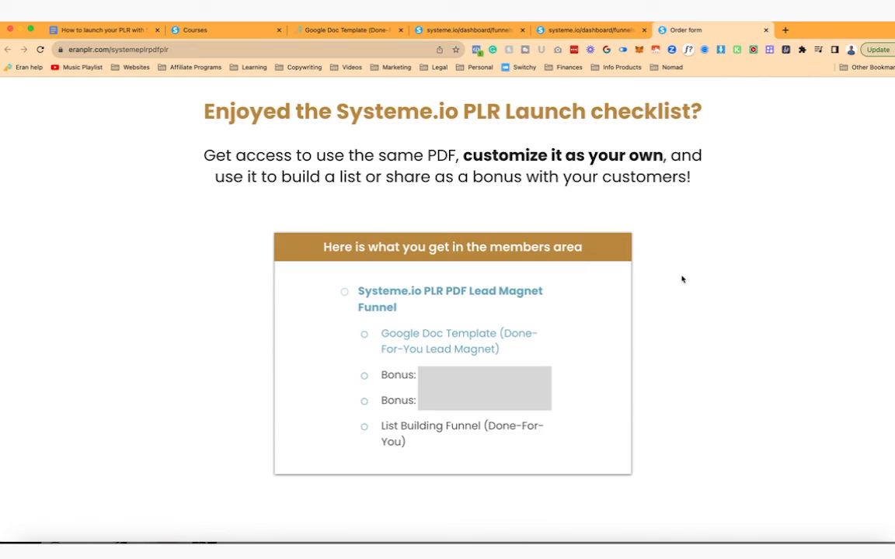
{"action": "scroll", "coordinate": [682, 280], "scroll_direction": "down", "scroll_amount": 5}
{"action": "scroll", "coordinate": [682, 280], "scroll_direction": "down", "scroll_amount": 7}
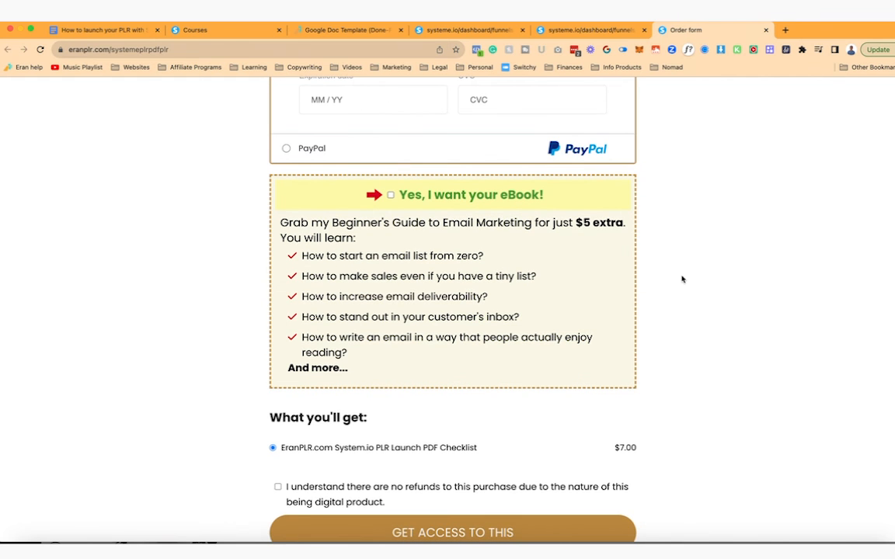
{"action": "left_click", "coordinate": [391, 196]}
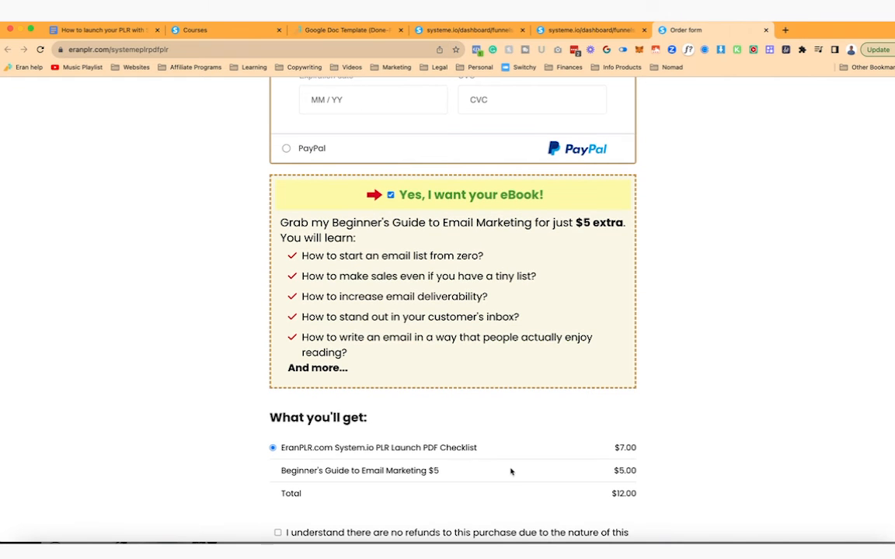
{"action": "left_click", "coordinate": [597, 28]}
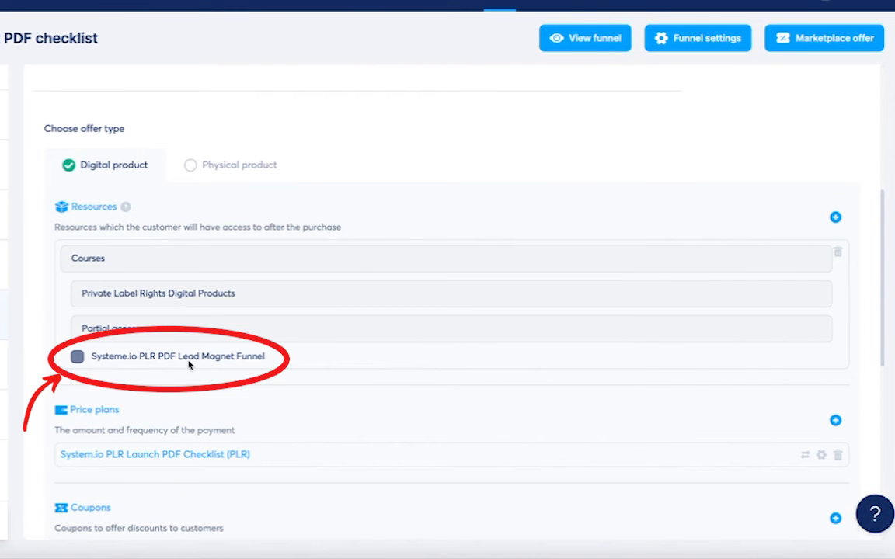
- Add the Email Guide (Buyer) tag as an order bump resource and save
{"action": "scroll", "coordinate": [188, 366], "scroll_direction": "down", "scroll_amount": 3}
{"action": "mouse_move", "coordinate": [209, 289]}
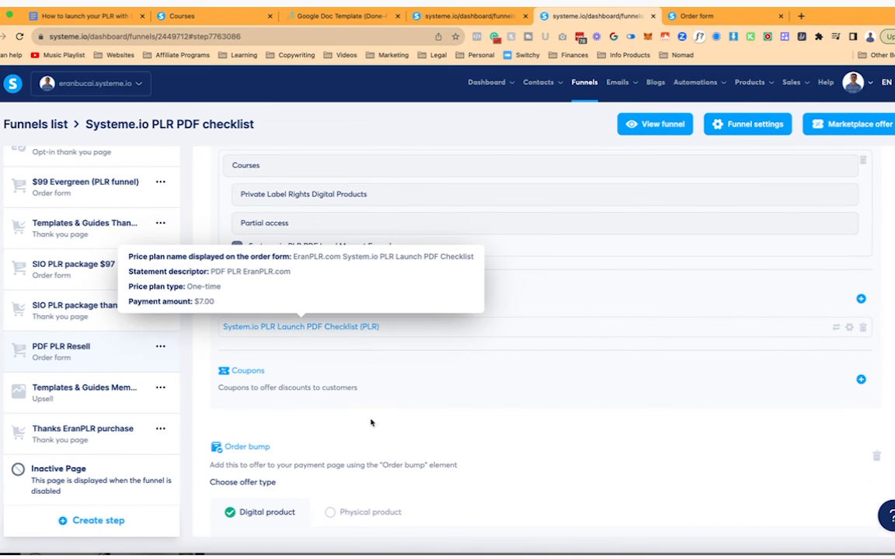
{"action": "scroll", "coordinate": [371, 421], "scroll_direction": "down", "scroll_amount": 3}
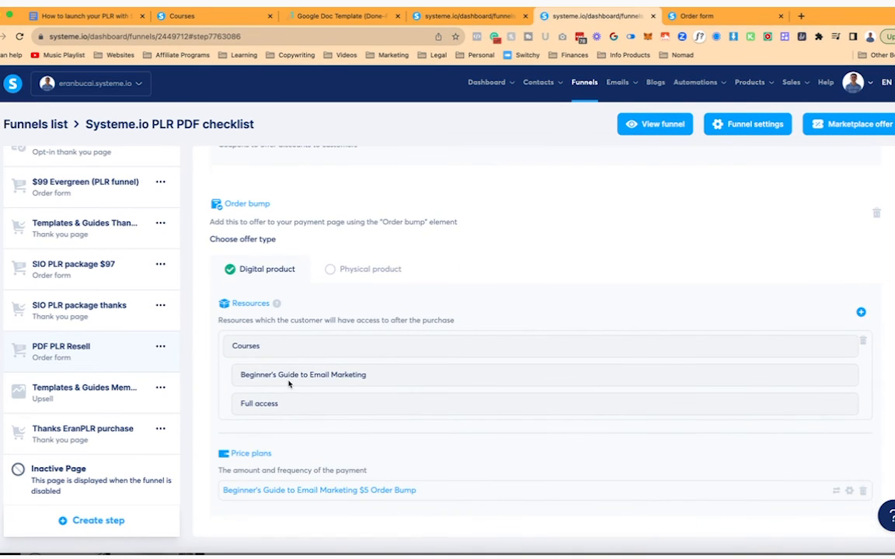
{"action": "scroll", "coordinate": [289, 383], "scroll_direction": "down", "scroll_amount": 2}
{"action": "left_click", "coordinate": [857, 201]}
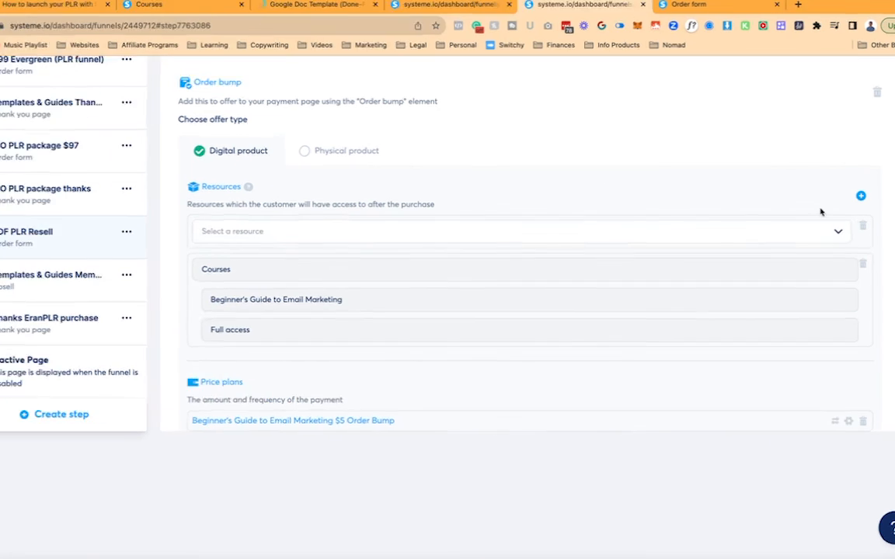
{"action": "left_click", "coordinate": [839, 233]}
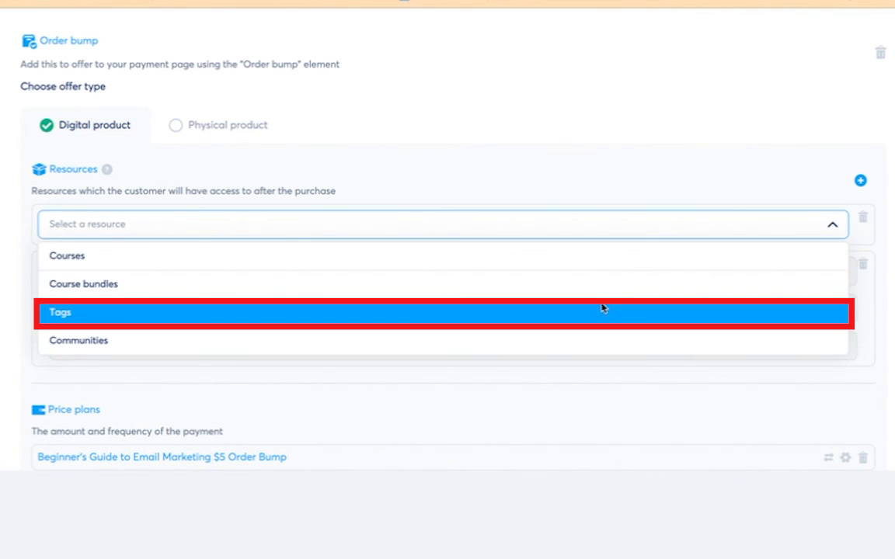
{"action": "left_click", "coordinate": [603, 310]}
{"action": "left_click", "coordinate": [833, 264]}
{"action": "type", "text": "email gui"}
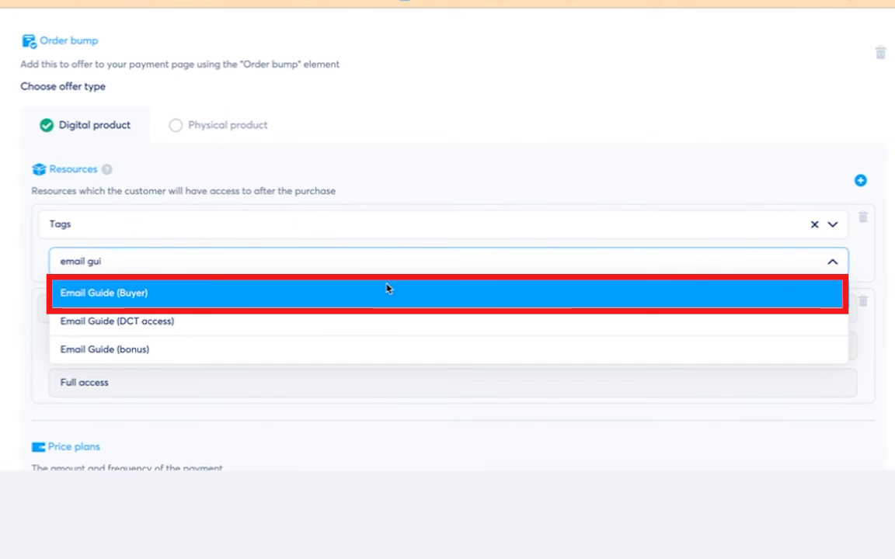
{"action": "left_click", "coordinate": [387, 289]}
{"action": "scroll", "coordinate": [492, 282], "scroll_direction": "up", "scroll_amount": 3}
{"action": "left_click", "coordinate": [847, 103]}
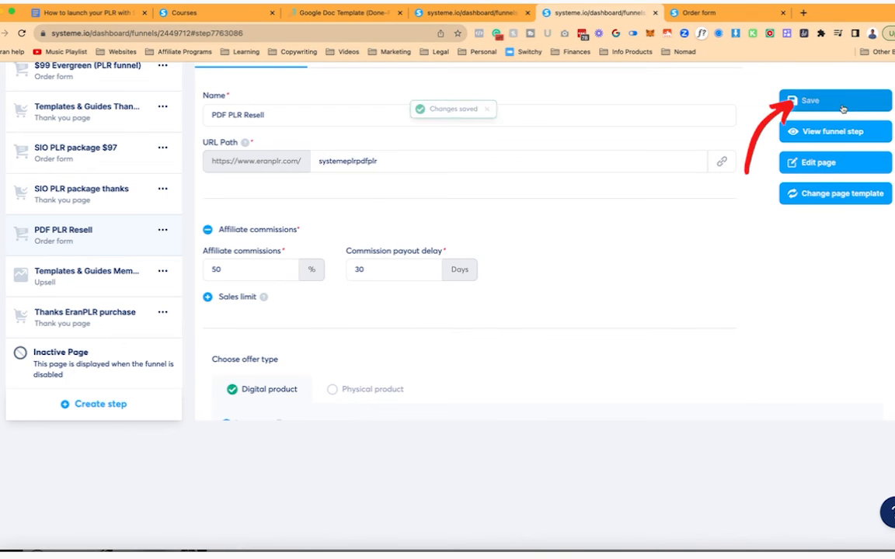
- Scroll through the saved PDF PLR Resell step settings to review them
{"action": "scroll", "coordinate": [783, 254], "scroll_direction": "down", "scroll_amount": 5}
{"action": "scroll", "coordinate": [619, 289], "scroll_direction": "down", "scroll_amount": 2}
{"action": "scroll", "coordinate": [618, 290], "scroll_direction": "up", "scroll_amount": 3}
{"action": "scroll", "coordinate": [418, 240], "scroll_direction": "up", "scroll_amount": 2}
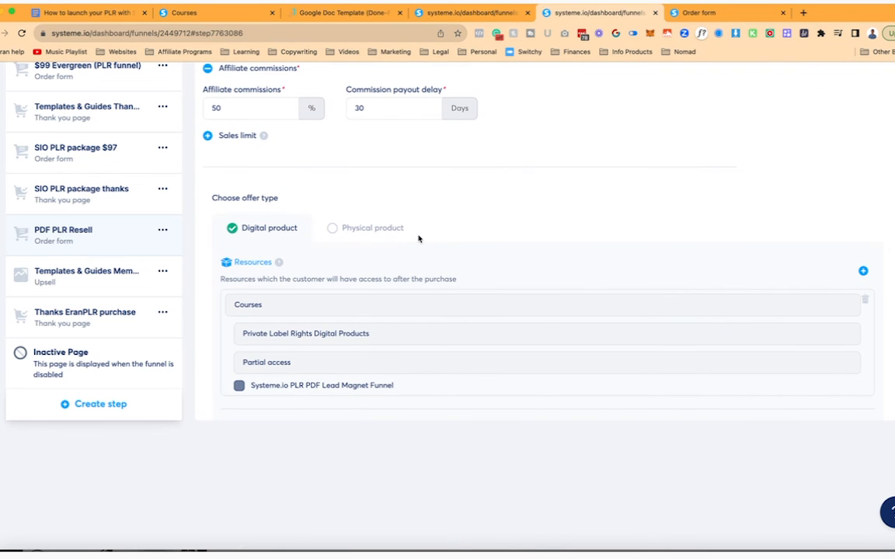
{"action": "scroll", "coordinate": [751, 262], "scroll_direction": "down", "scroll_amount": 1}
{"action": "scroll", "coordinate": [445, 239], "scroll_direction": "up", "scroll_amount": 5}
- Create the 'SIO PLR launch PDF PLR (buyer)' tag and save the PDF PLR Resell step
{"action": "mouse_move", "coordinate": [539, 80]}
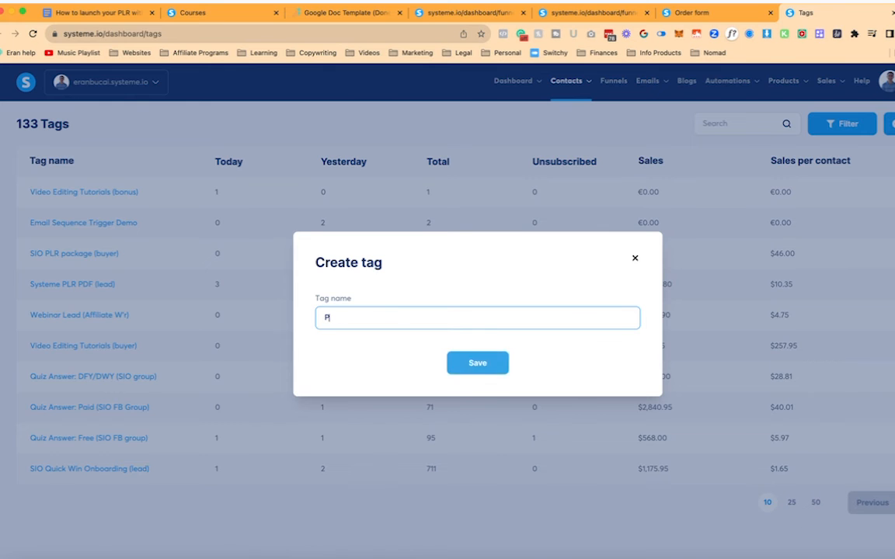
{"action": "type", "text": "DF"}
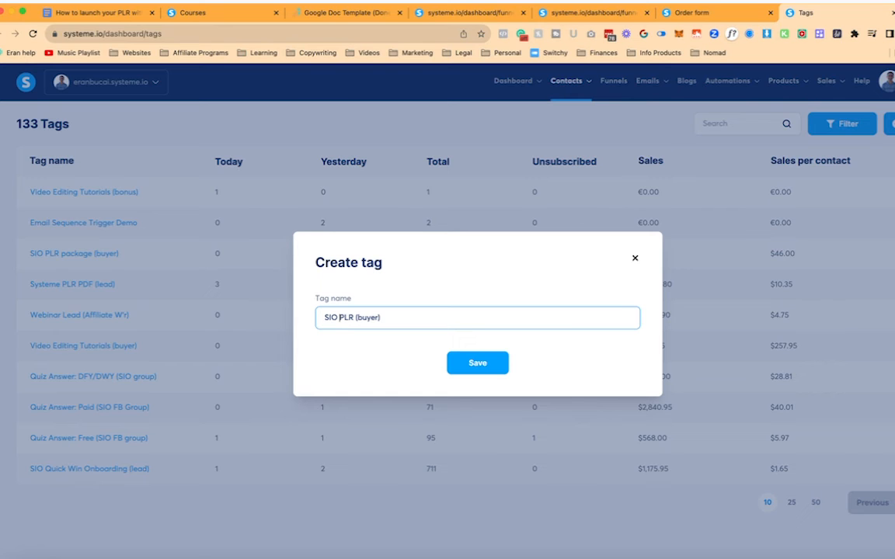
{"action": "type", "text": "unch PDF PLR"}
{"action": "left_click", "coordinate": [482, 365]}
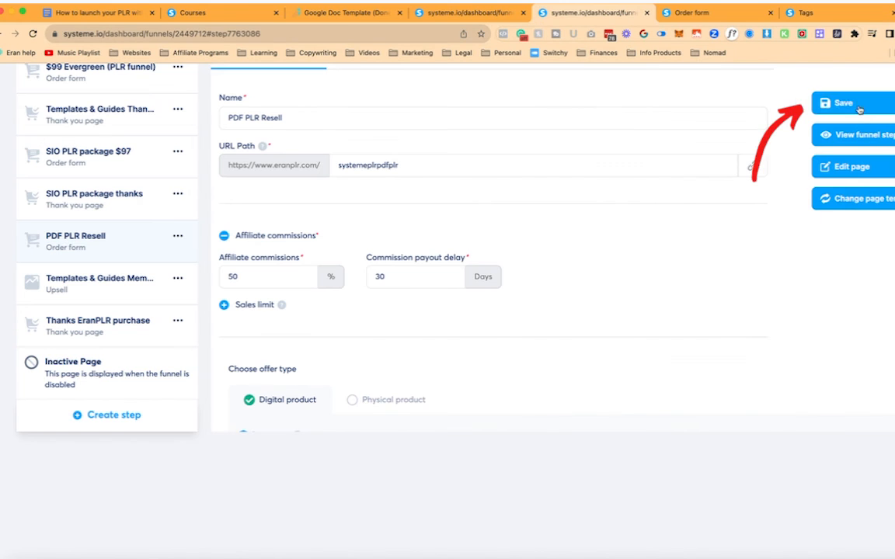
{"action": "left_click", "coordinate": [843, 105]}
{"action": "left_click", "coordinate": [24, 34]}
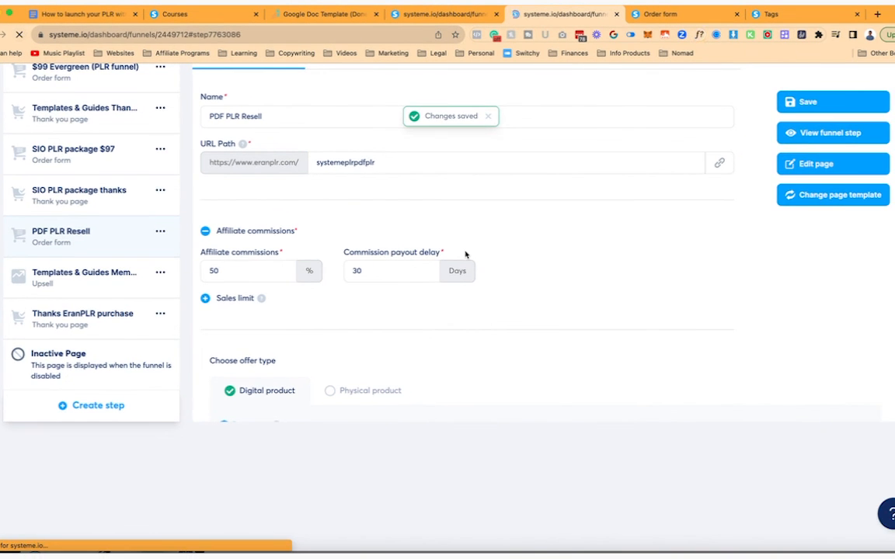
- Add the SIO PLR launch PDF PLR (buyer) tag as a resource on the main offer and save it
{"action": "scroll", "coordinate": [573, 303], "scroll_direction": "down", "scroll_amount": 5}
{"action": "left_click", "coordinate": [861, 233]}
{"action": "left_click", "coordinate": [789, 268]}
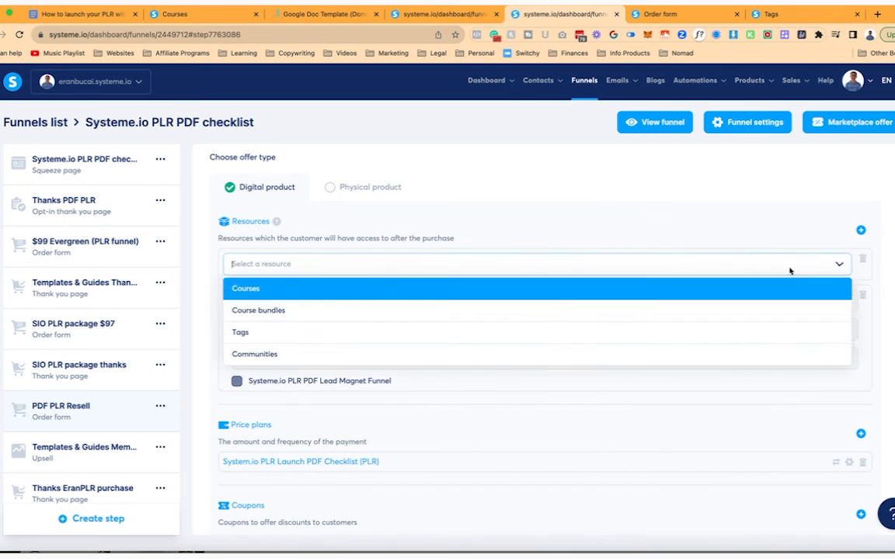
{"action": "left_click", "coordinate": [659, 332]}
{"action": "left_click", "coordinate": [542, 293]}
{"action": "type", "text": "sio"}
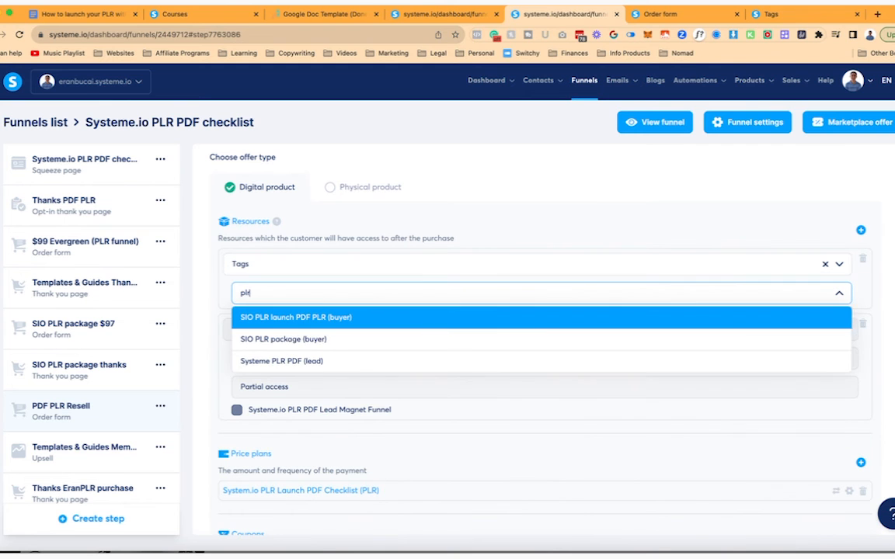
{"action": "left_click", "coordinate": [444, 314]}
{"action": "scroll", "coordinate": [826, 215], "scroll_direction": "up", "scroll_amount": 4}
{"action": "left_click", "coordinate": [829, 216]}
{"action": "scroll", "coordinate": [778, 349], "scroll_direction": "down", "scroll_amount": 3}
{"action": "scroll", "coordinate": [778, 349], "scroll_direction": "down", "scroll_amount": 5}
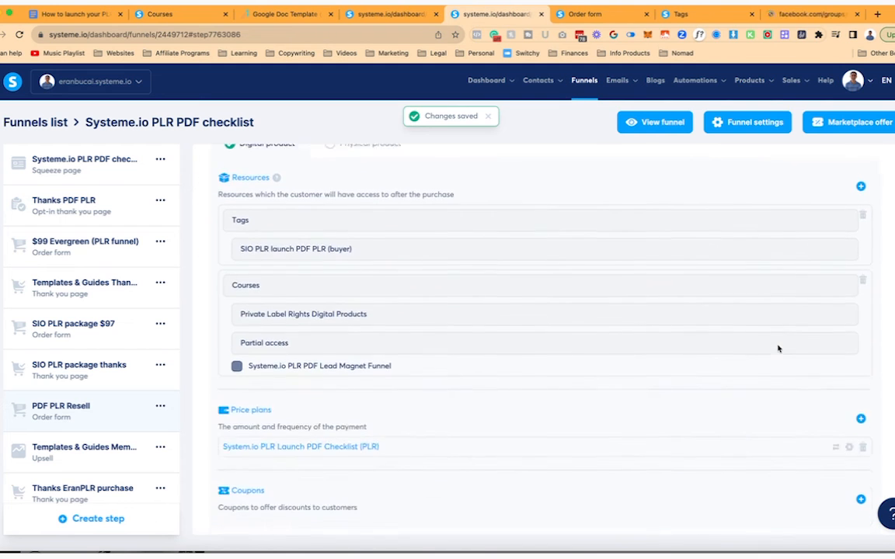
{"action": "scroll", "coordinate": [779, 348], "scroll_direction": "up", "scroll_amount": 8}
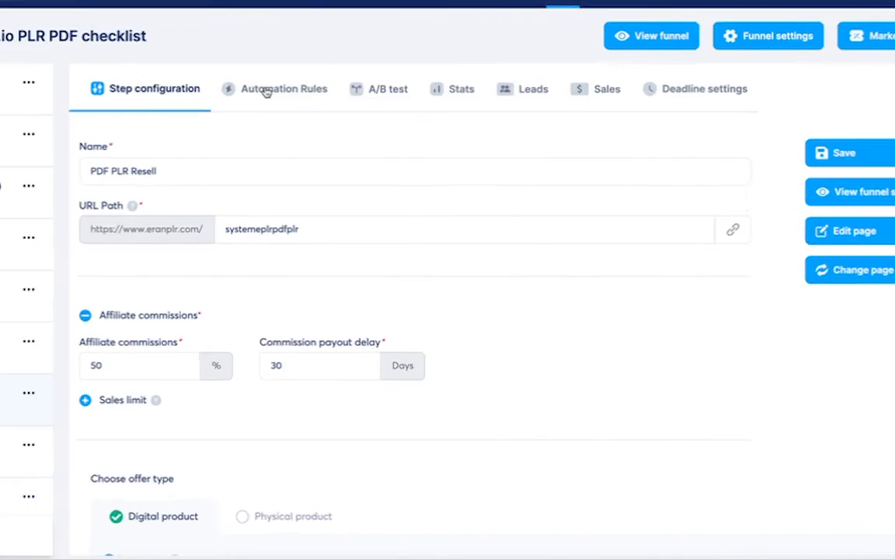
- Add a New sale automation rule with a Send email action
{"action": "left_click", "coordinate": [348, 165]}
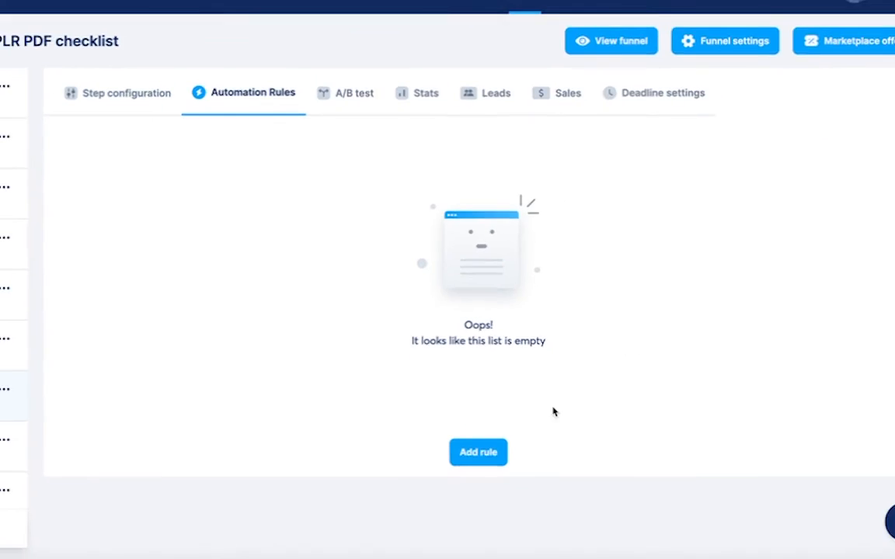
{"action": "left_click", "coordinate": [504, 458]}
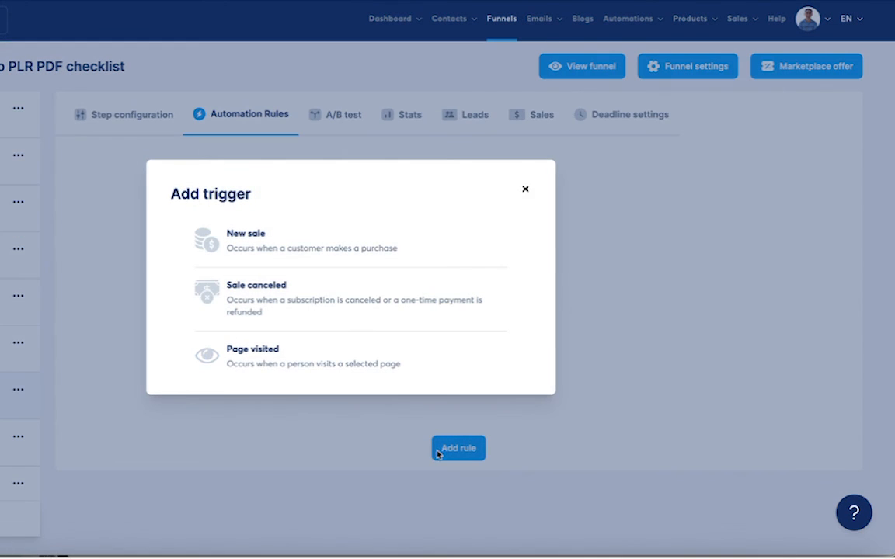
{"action": "left_click", "coordinate": [288, 246]}
{"action": "left_click", "coordinate": [454, 200]}
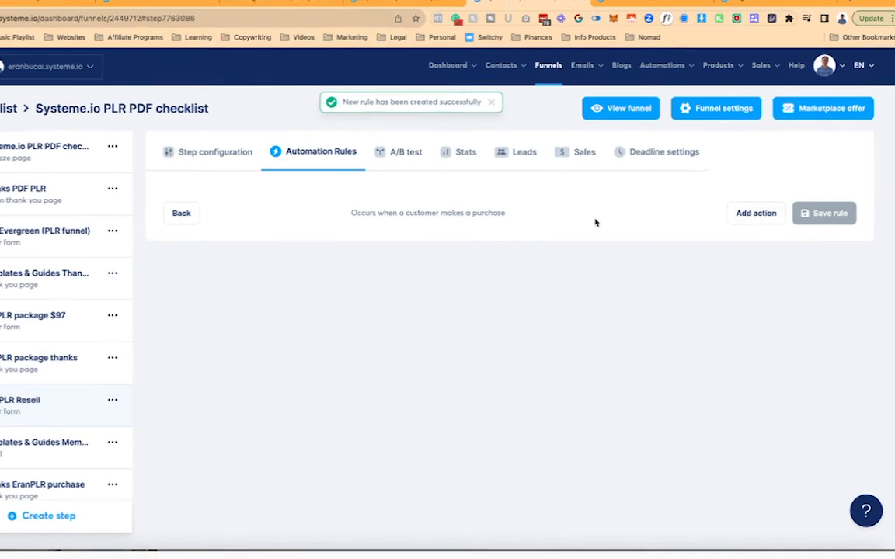
{"action": "left_click", "coordinate": [770, 229]}
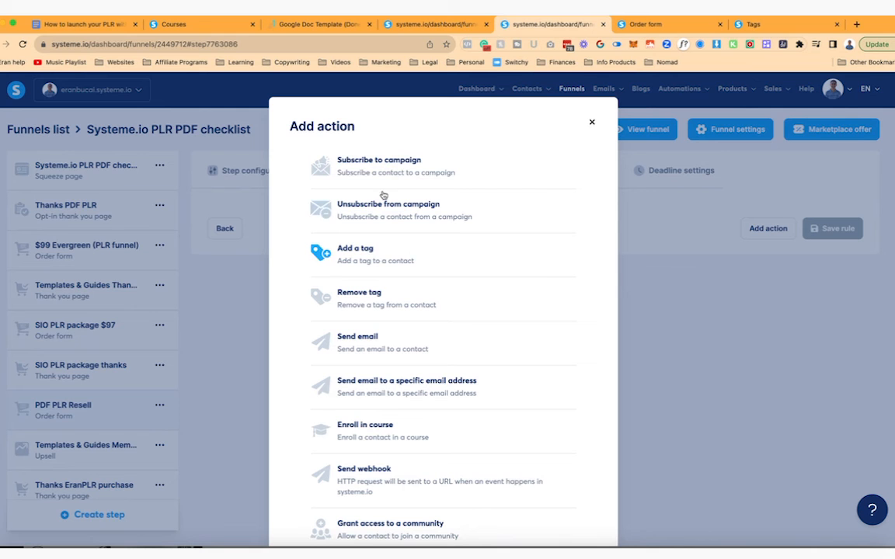
{"action": "left_click", "coordinate": [401, 349]}
{"action": "left_click", "coordinate": [564, 255]}
- Set the email subject to 'PLR - You're in! 🎉'
{"action": "left_click", "coordinate": [319, 179]}
{"action": "type", "text": "P"}
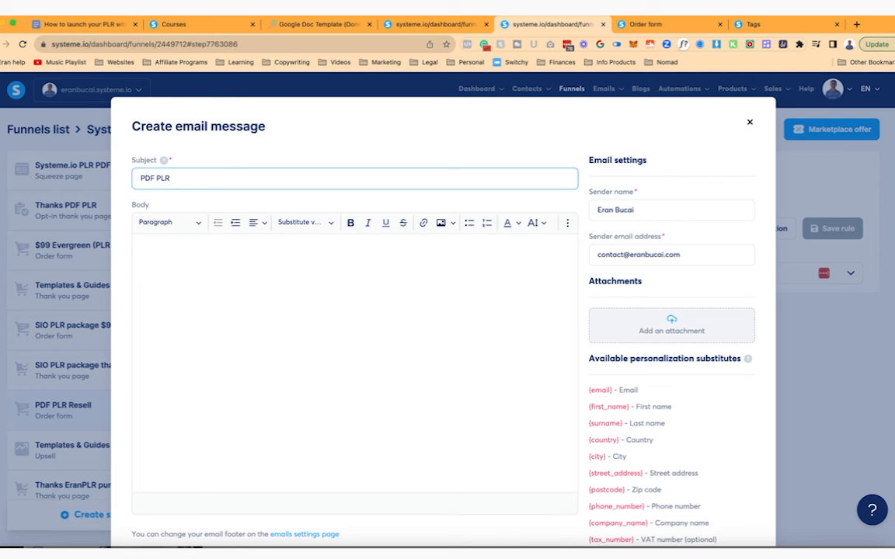
{"action": "type", "text": "DF"}
{"action": "key", "text": "BackSpace"}
{"action": "key", "text": "BackSpace"}
{"action": "type", "text": "LR - You're in!"}
{"action": "key", "text": "ctrl+super+space"}
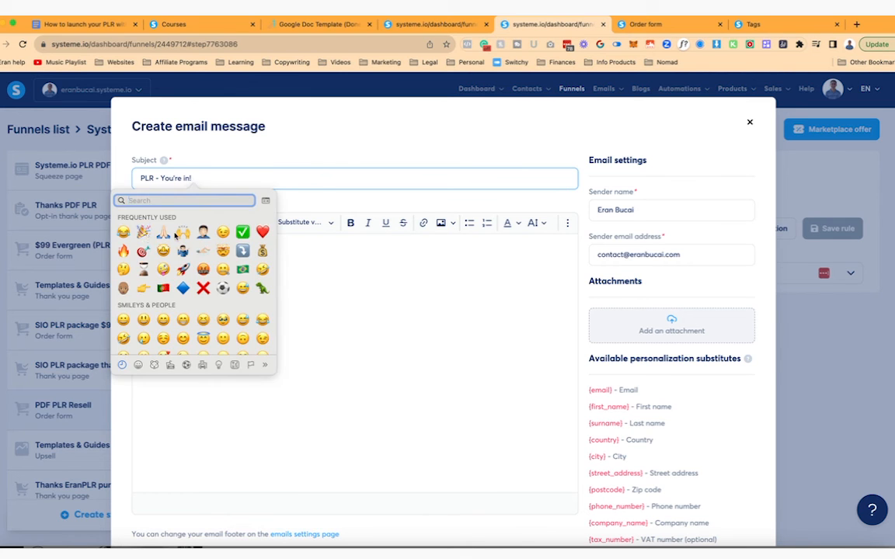
{"action": "left_click", "coordinate": [130, 209]}
- Start the body with 'Hey the' followed by {email} and {first_name} placeholders
{"action": "left_click", "coordinate": [350, 293]}
{"action": "type", "text": "Hey the"}
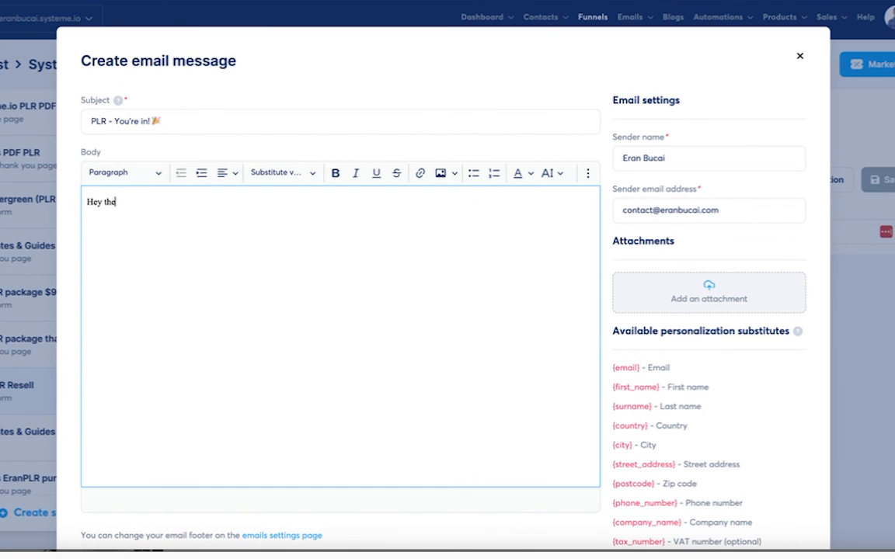
{"action": "left_click", "coordinate": [281, 173]}
{"action": "left_click", "coordinate": [257, 193]}
{"action": "left_click", "coordinate": [281, 172]}
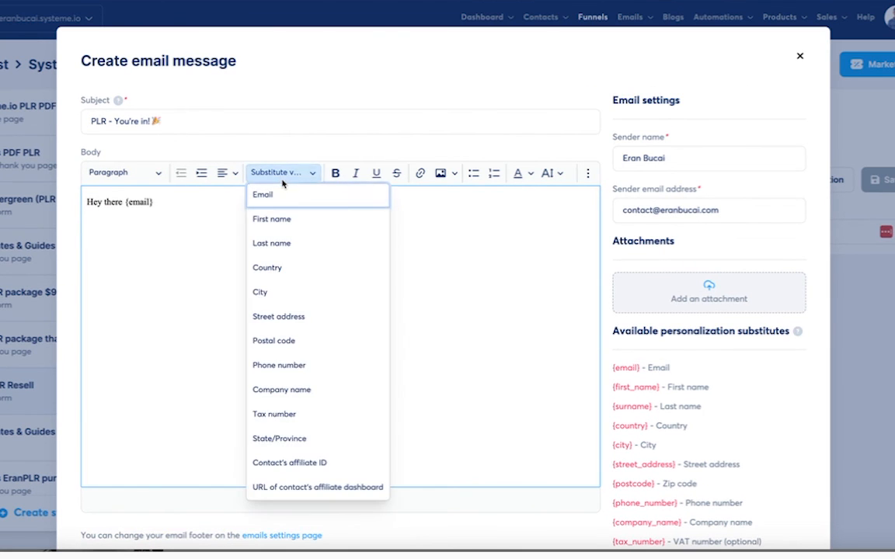
{"action": "left_click", "coordinate": [252, 217]}
{"action": "left_click", "coordinate": [154, 202]}
- Drop {email} from the greeting, then add a congratulations line and 'You are getting:'
{"action": "key", "text": "BackSpace"}
{"action": "key", "text": "BackSpace"}
{"action": "key", "text": "BackSpace"}
{"action": "key", "text": "BackSpace"}
{"action": "key", "text": "BackSpace"}
{"action": "key", "text": "BackSpace"}
{"action": "key", "text": "BackSpace"}
{"action": "key", "text": "BackSpace"}
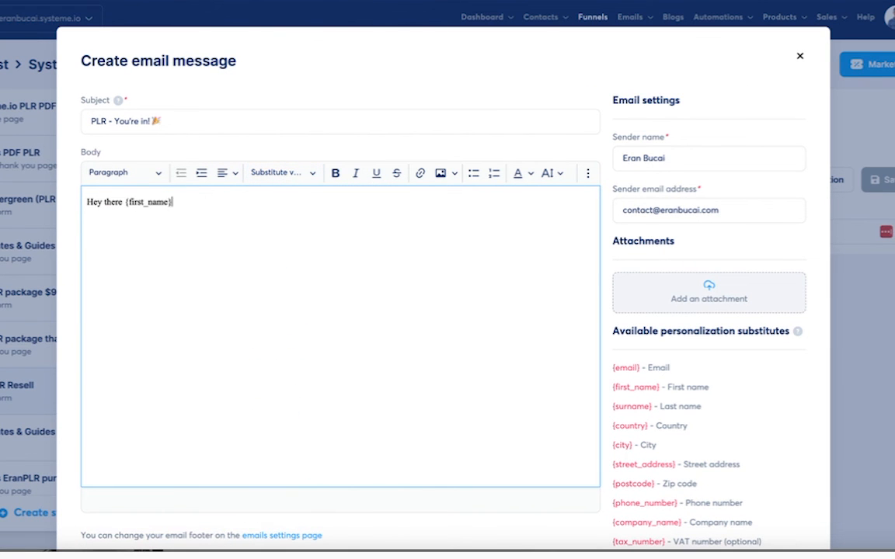
{"action": "key", "text": "End"}
{"action": "key", "text": "Return"}
{"action": "type", "text": "Congratulat"}
{"action": "key", "text": "BackSpace"}
{"action": "key", "text": "BackSpace"}
{"action": "type", "text": "lations on in"}
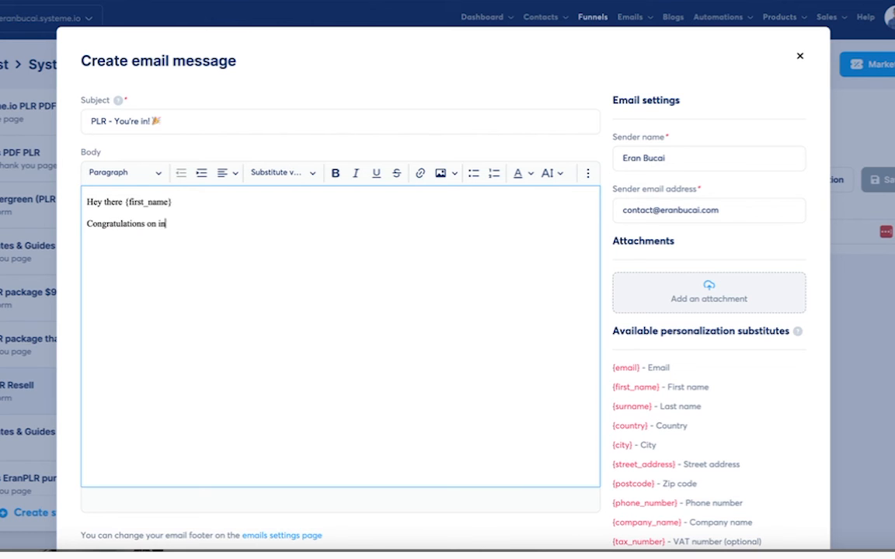
{"action": "type", "text": "vestinur investment of this digital product."}
{"action": "key", "text": "Return"}
{"action": "type", "text": "You are "}
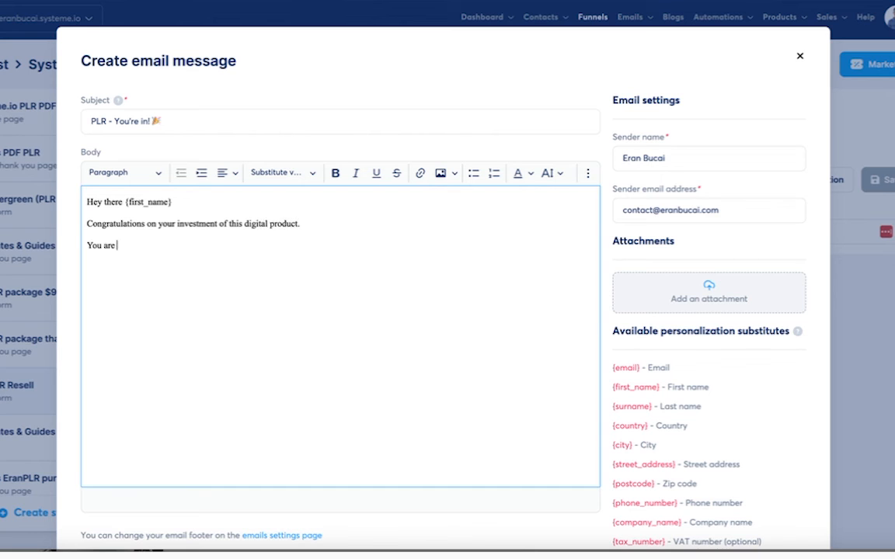
{"action": "type", "text": "getting:"}
- List Landing Page Template, Thank you page template, Done-For-You lead magnet and Systeme.io PLR package
{"action": "key", "text": "Return"}
{"action": "type", "text": "- "}
{"action": "type", "text": "Landing Page"}
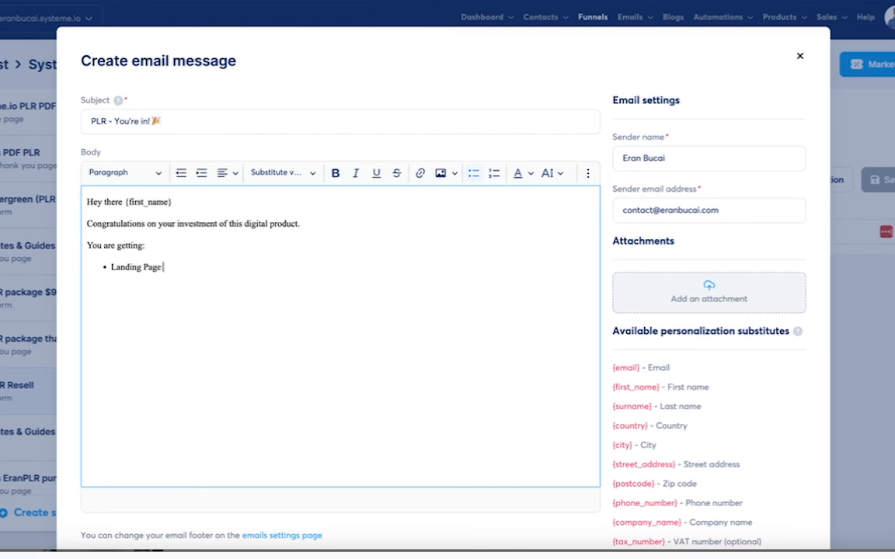
{"action": "type", "text": " Template"}
{"action": "key", "text": "Return"}
{"action": "type", "text": "Thank you page template"}
{"action": "key", "text": "Return"}
{"action": "type", "text": "Done-For-You lead magnet"}
{"action": "key", "text": "Return"}
{"action": "key", "text": "Return"}
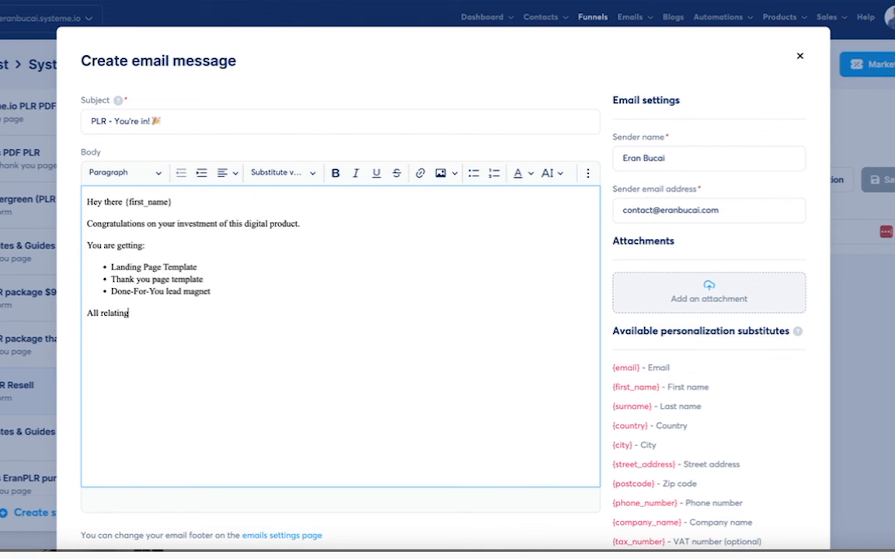
{"action": "type", "text": "Systeme"}
{"action": "key", "text": "BackSpace"}
{"action": "key", "text": "BackSpace"}
{"action": "type", "text": "eme.io "}
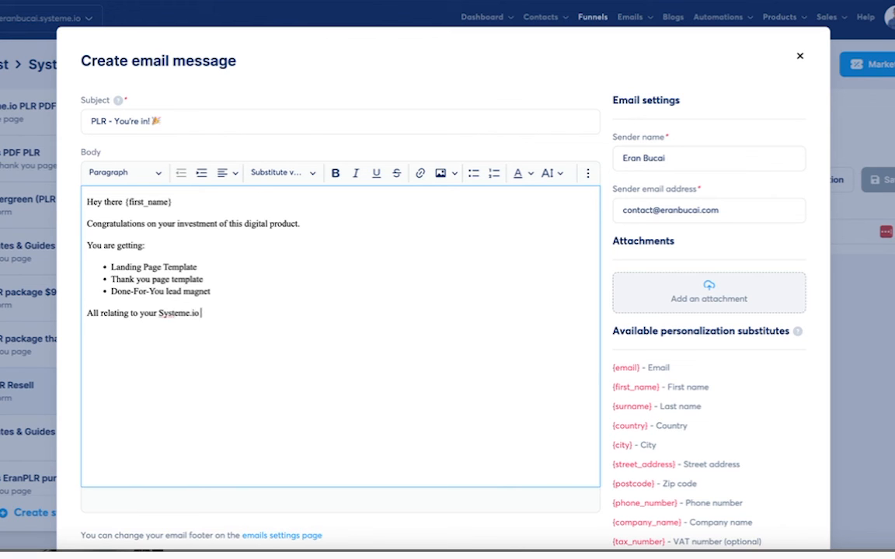
{"action": "type", "text": "PLR package."}
- Add the added-value paragraph, the eran.link/login members link and the affiliate promotion note
{"action": "key", "text": "Return"}
{"action": "type", "text": "This will add a ton o"}
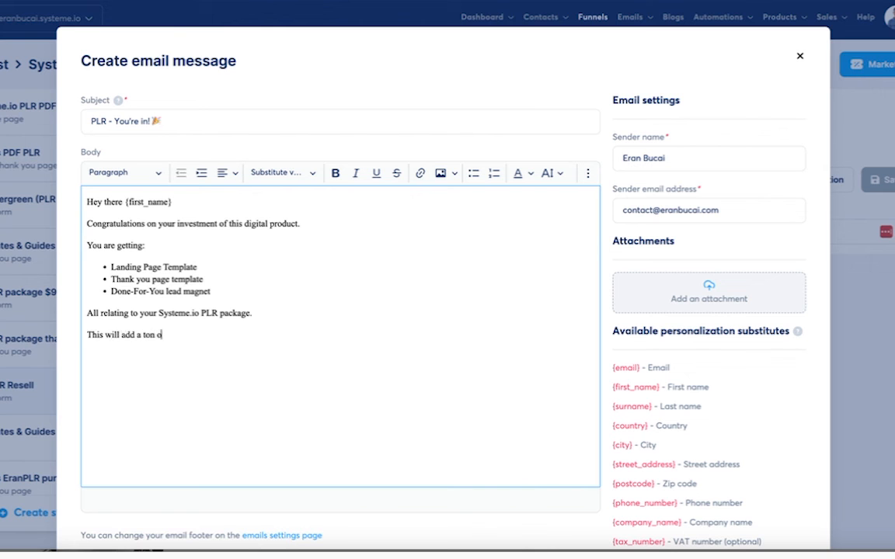
{"action": "type", "text": "f value to your existing PLR pac"}
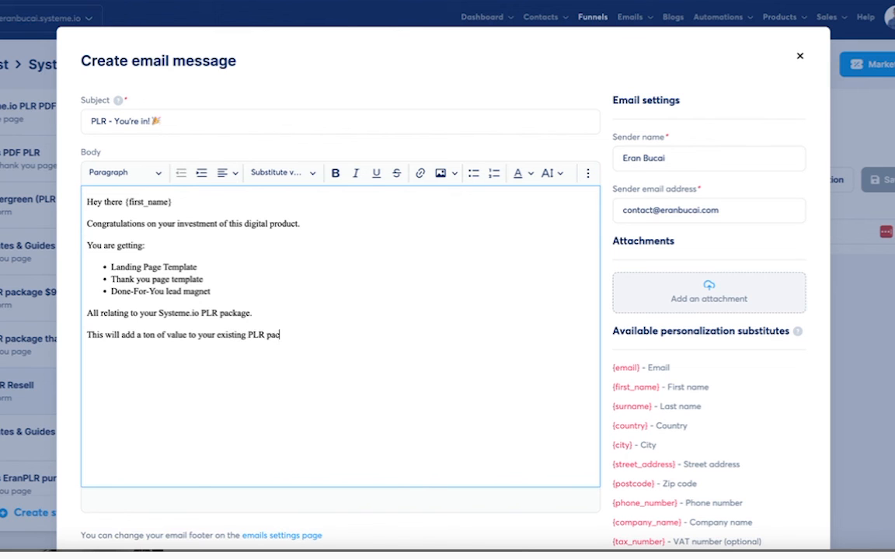
{"action": "type", "text": "kage and will help add more value to your customers."}
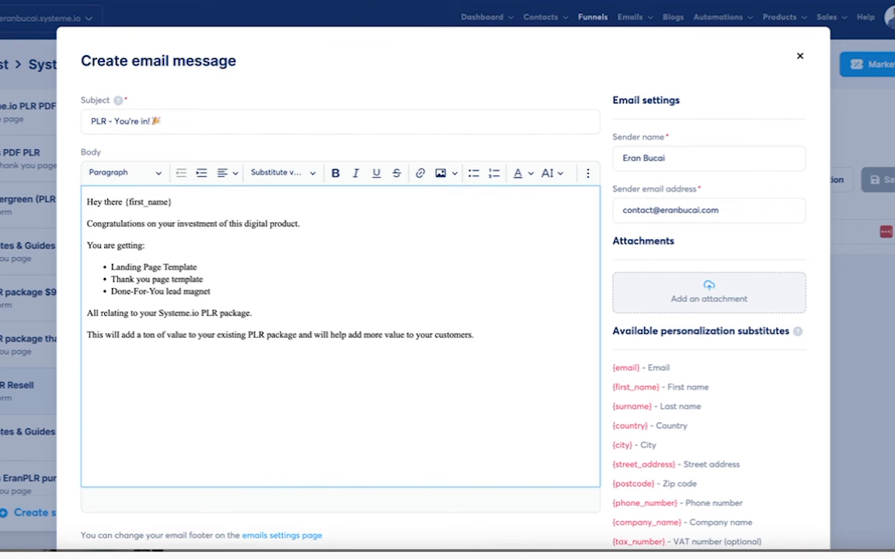
{"action": "key", "text": "Return"}
{"action": "type", "text": "You can alwoasy"}
{"action": "type", "text": " go to the members area through this link: eran"}
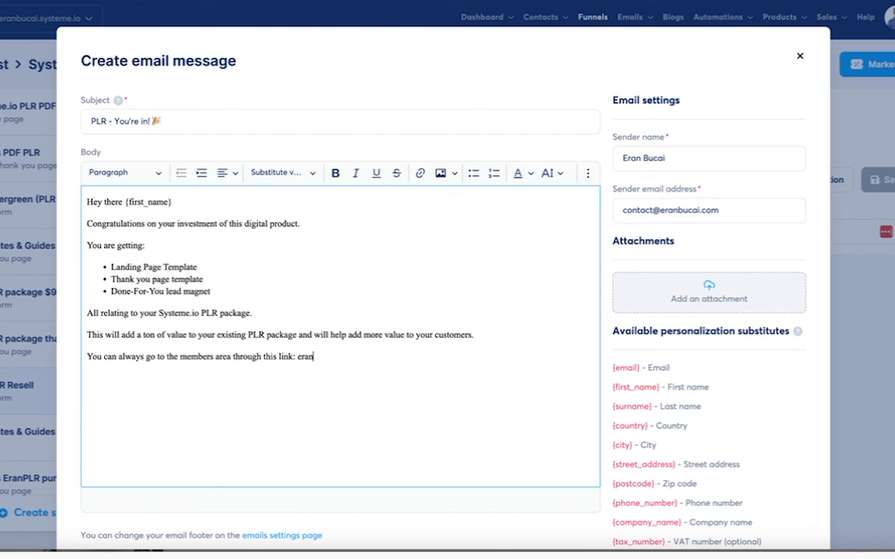
{"action": "type", "text": ".link/login"}
{"action": "key", "text": "Return"}
{"action": "type", "text": "By the way, what you just invested in, you can also promote as an affiliate if you wish and earn 50% commission on"}
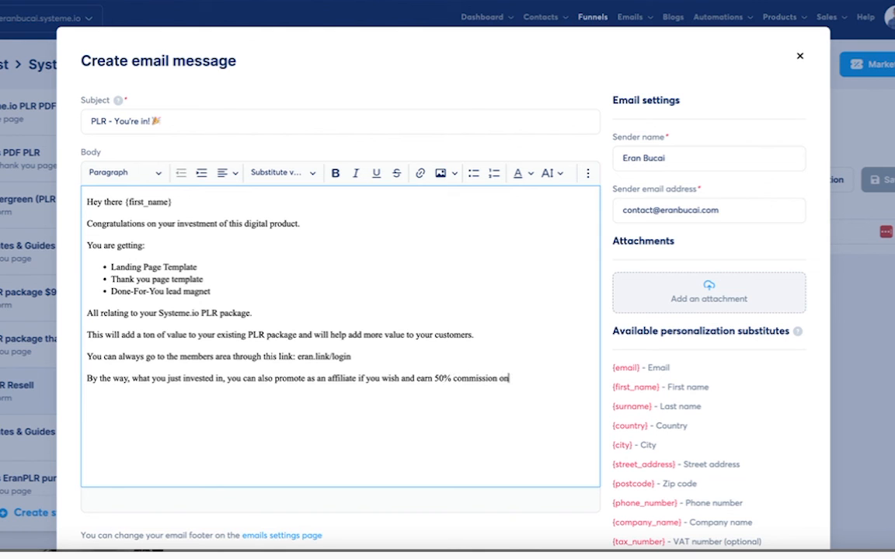
{"action": "type", "text": ". Here is your affiliate link:"}
- Add the offer page link with the {affiliate_id} substitute as the referral parameter
{"action": "key", "text": "ctrl+Left"}
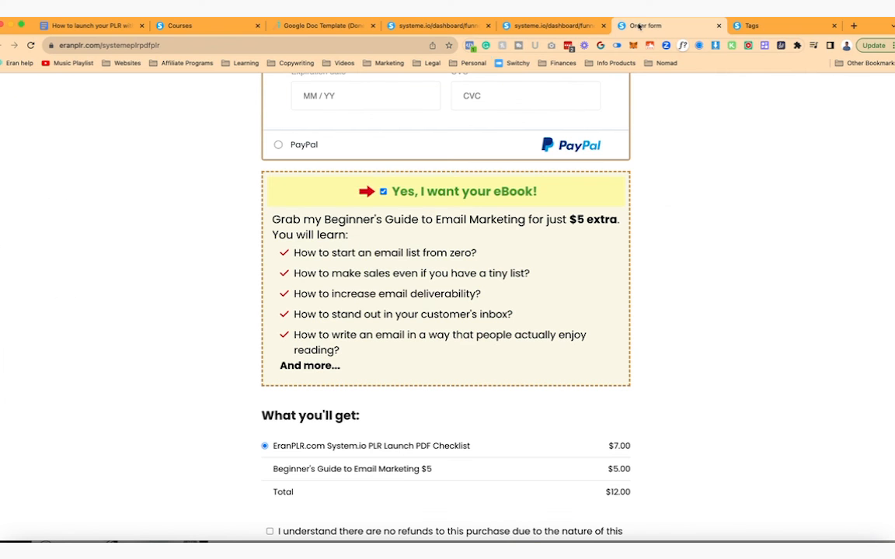
{"action": "left_click", "coordinate": [325, 45]}
{"action": "key", "text": "super+c"}
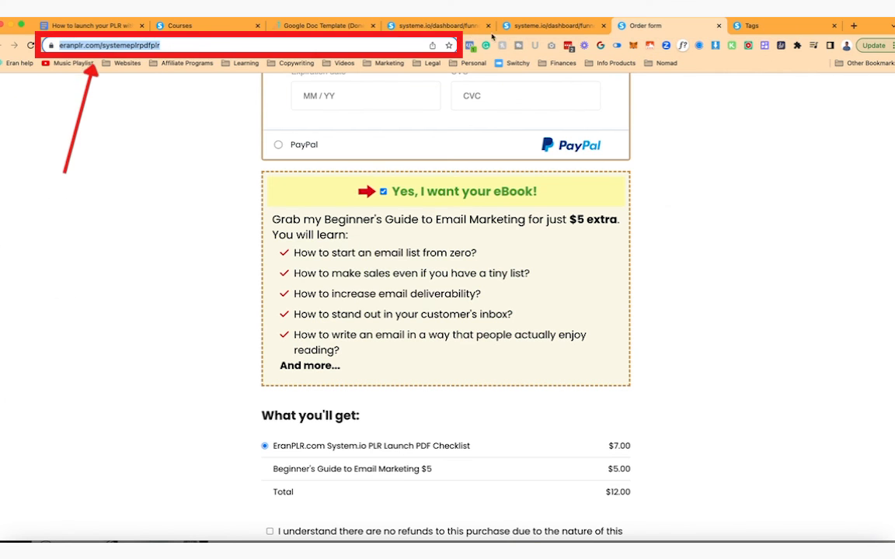
{"action": "key", "text": "ctrl+Right"}
{"action": "key", "text": "super+v"}
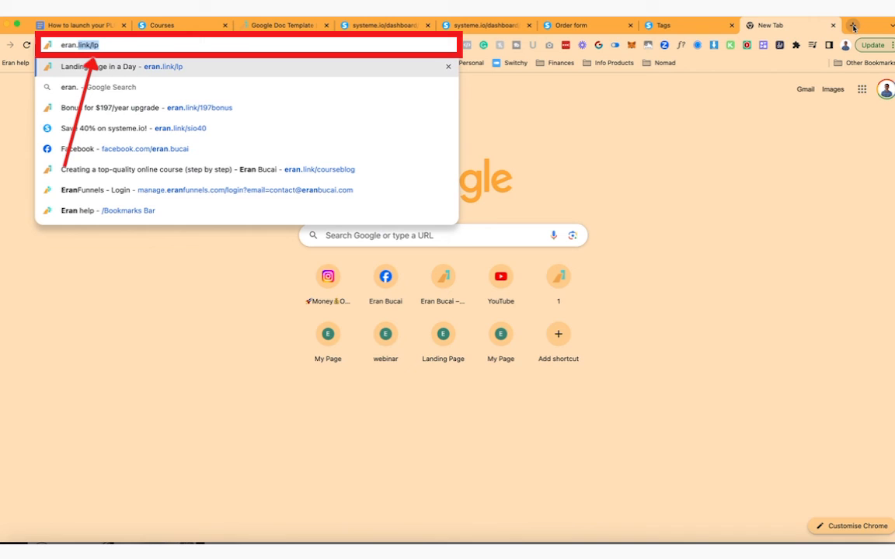
{"action": "key", "text": "Down"}
{"action": "key", "text": "Down"}
{"action": "key", "text": "Down"}
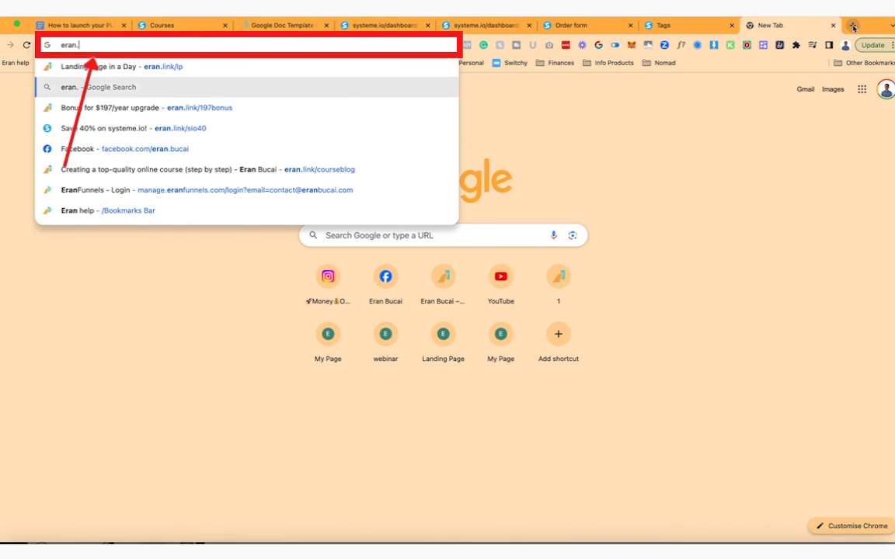
{"action": "key", "text": "Return"}
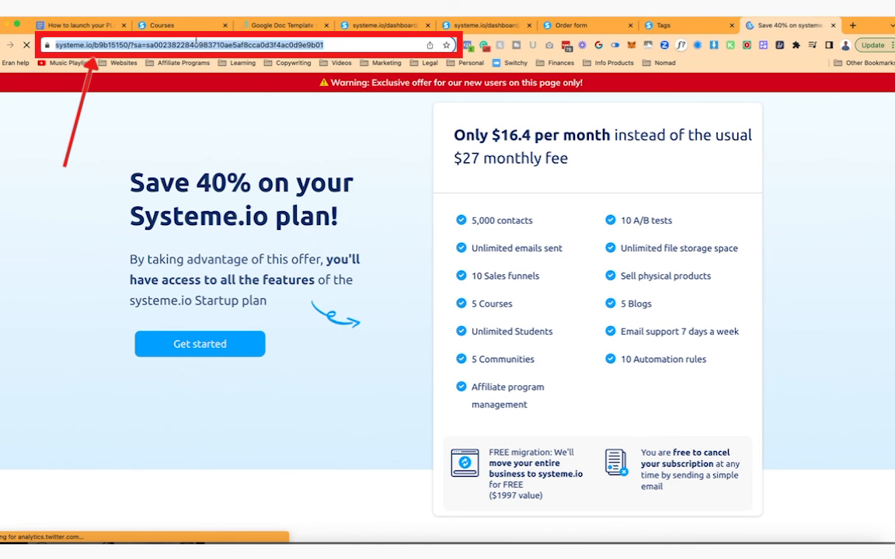
{"action": "left_click", "coordinate": [196, 44]}
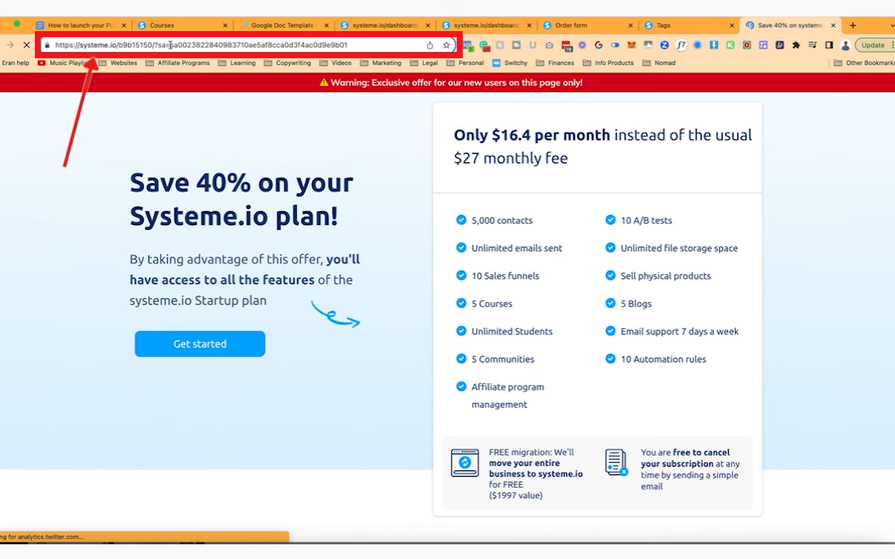
{"action": "key", "text": "shift+Right"}
{"action": "key", "text": "shift+Right"}
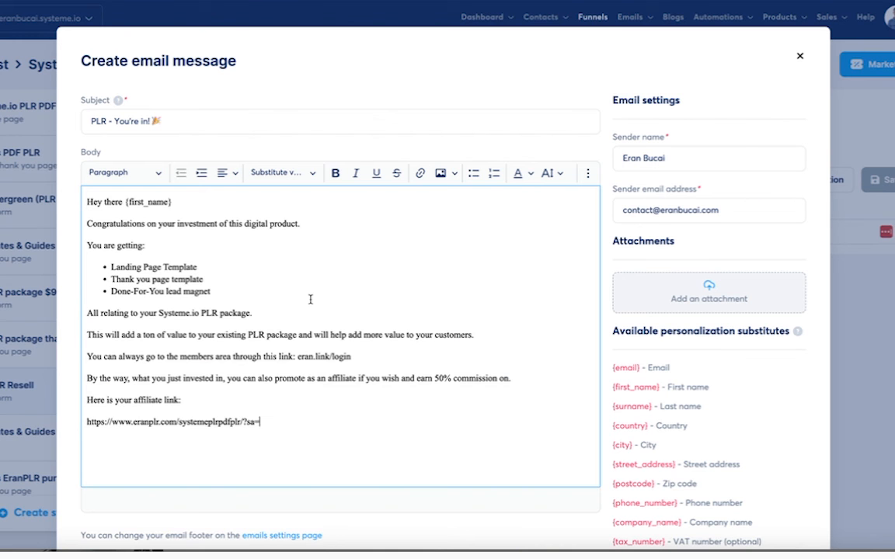
{"action": "left_click", "coordinate": [303, 173]}
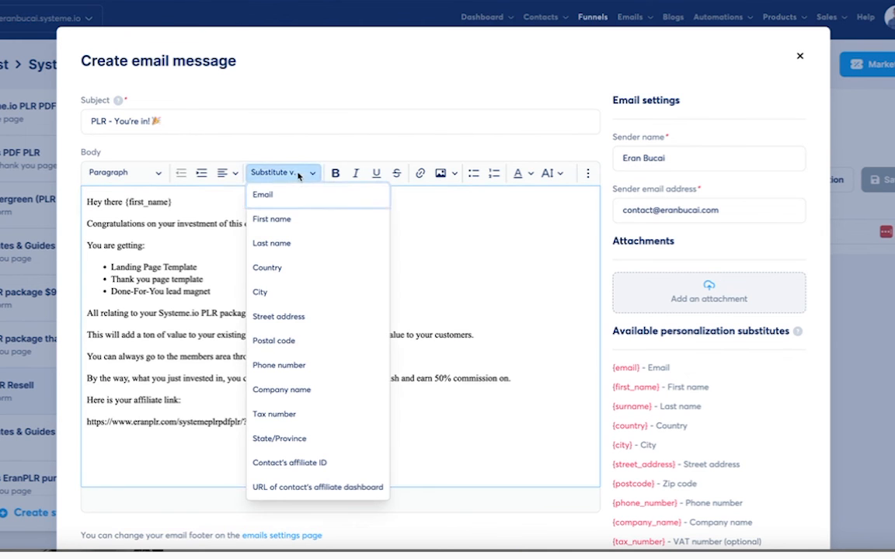
{"action": "scroll", "coordinate": [304, 416], "scroll_direction": "down", "scroll_amount": 1}
{"action": "left_click", "coordinate": [313, 406]}
- Add the affiliate stats line with {affiliate_dashboard}, members-area and feedback closing lines, and a signature
{"action": "key", "text": "Return"}
{"action": "type", "text": "You can check out your affiliate"}
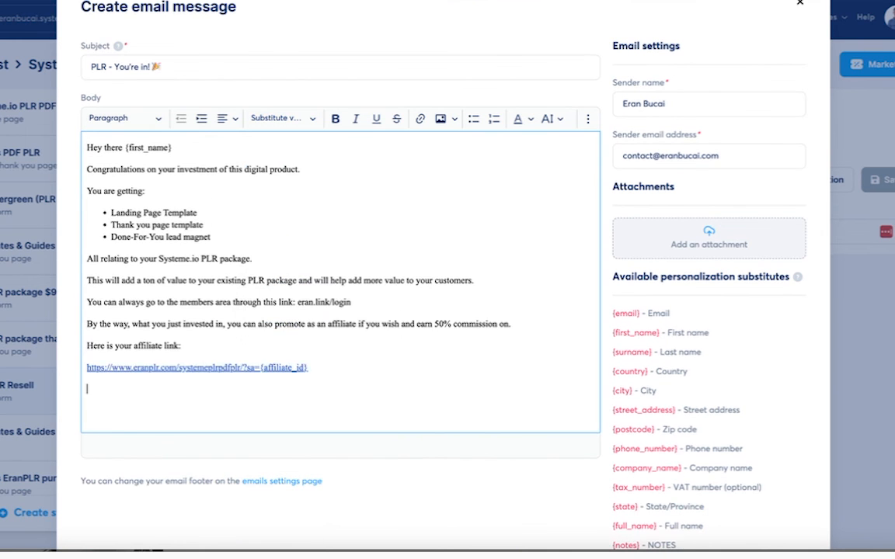
{"action": "type", "text": " stats here:"}
{"action": "key", "text": "Return"}
{"action": "left_click", "coordinate": [313, 118]}
{"action": "left_click", "coordinate": [306, 429]}
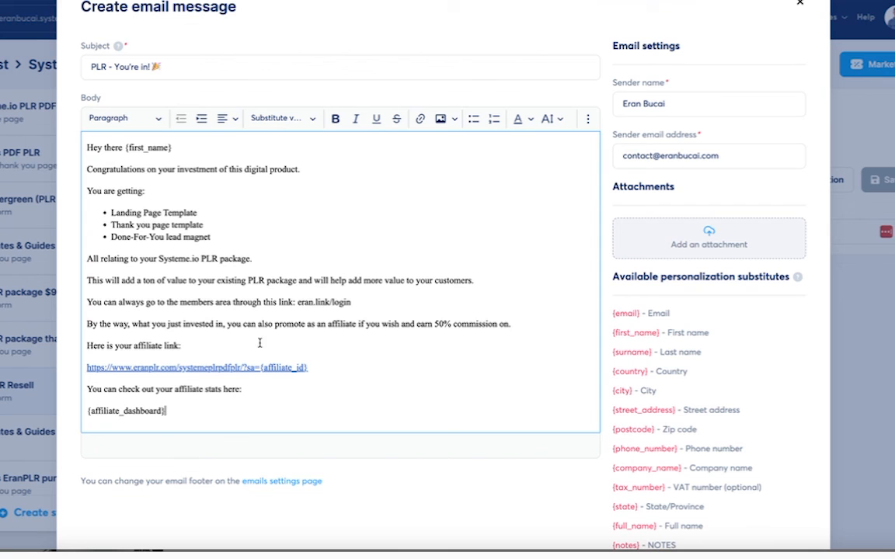
{"action": "key", "text": "Return"}
{"action": "type", "text": "Otherwise, go ahead and login to the members area and enjoy this product!"}
{"action": "key", "text": "Return"}
{"action": "type", "text": "Let me know if you have any feedback, good or bad, I would love to hear from you"}
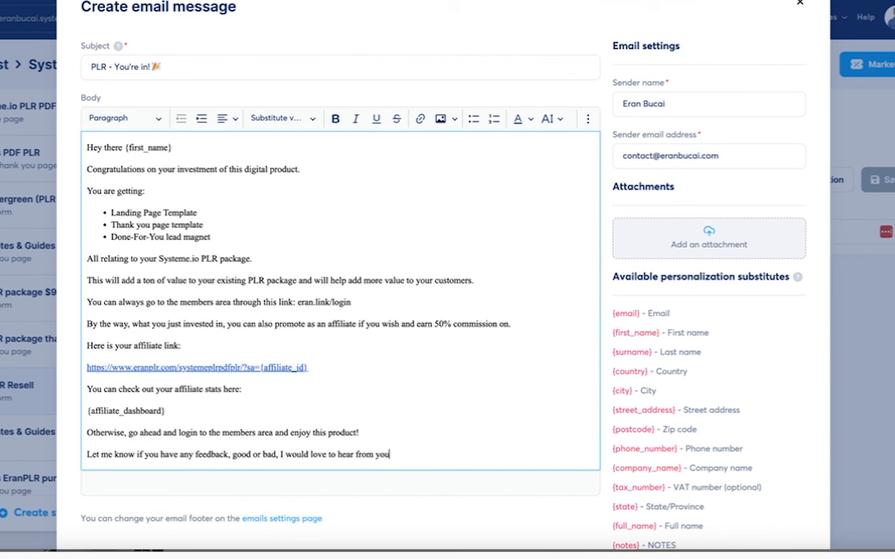
{"action": "type", "text": "."}
{"action": "key", "text": "Return"}
{"action": "type", "text": "Eran Bucai"}
- Set the entire email body to font size 18
{"action": "key", "text": "ctrl+a"}
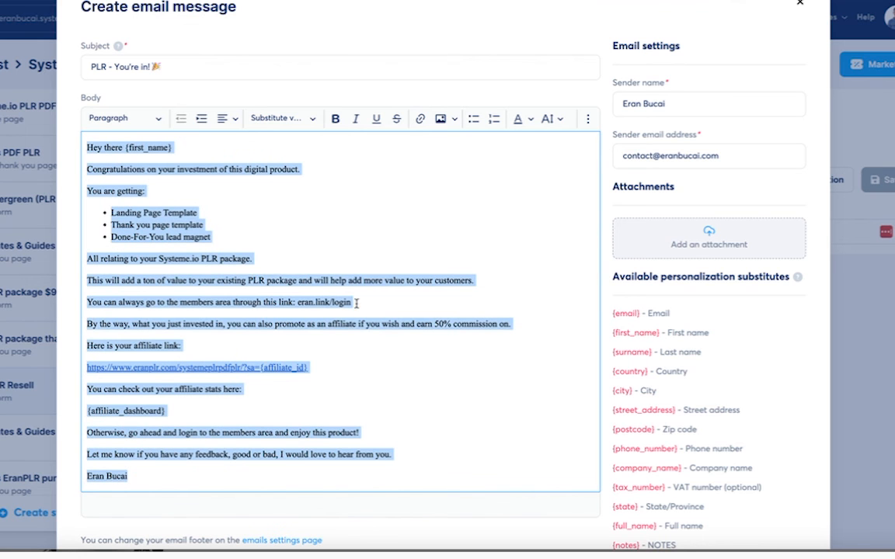
{"action": "left_click", "coordinate": [282, 118]}
{"action": "left_click", "coordinate": [281, 118]}
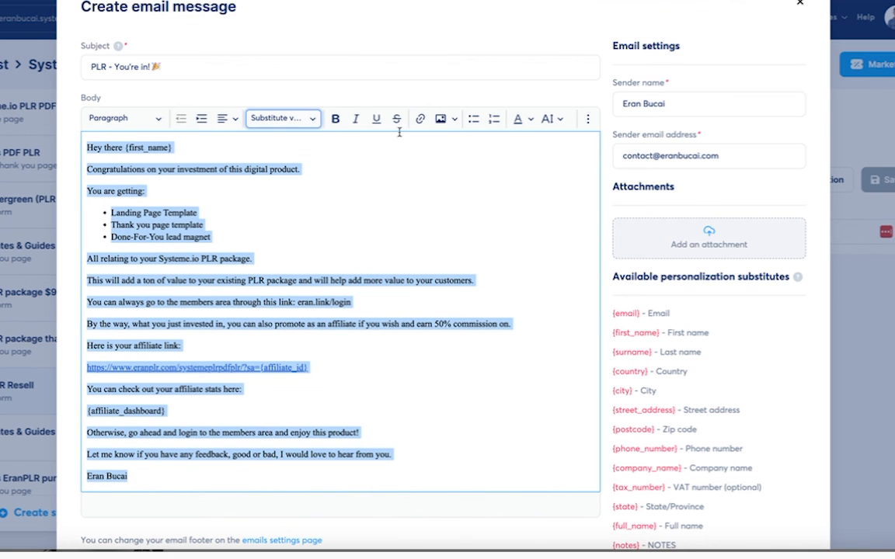
{"action": "left_click", "coordinate": [549, 118]}
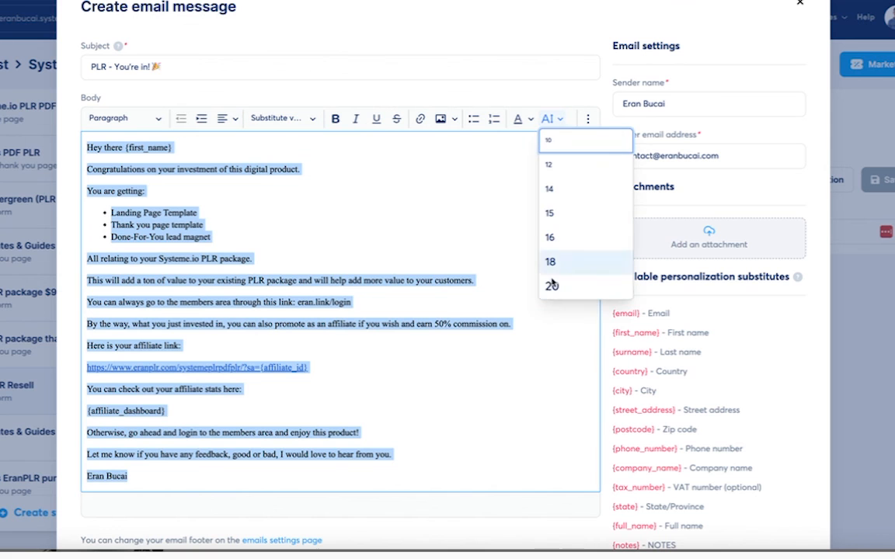
{"action": "left_click", "coordinate": [556, 262]}
{"action": "left_click", "coordinate": [394, 262]}
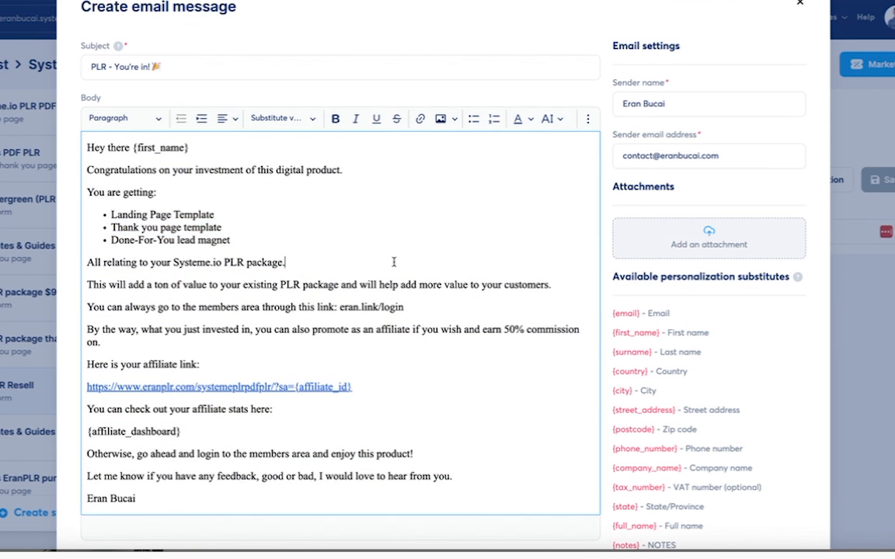
- Remove the hyperlink from the affiliate URL so it stays as plain text
{"action": "left_click", "coordinate": [334, 386]}
{"action": "left_click", "coordinate": [282, 414]}
{"action": "left_click", "coordinate": [247, 418]}
{"action": "key", "text": "super+a"}
{"action": "key", "text": "BackSpace"}
{"action": "left_click", "coordinate": [279, 416]}
{"action": "left_click", "coordinate": [315, 390]}
{"action": "left_click", "coordinate": [305, 415]}
{"action": "scroll", "coordinate": [495, 334], "scroll_direction": "up", "scroll_amount": 1}
{"action": "scroll", "coordinate": [604, 275], "scroll_direction": "down", "scroll_amount": 3}
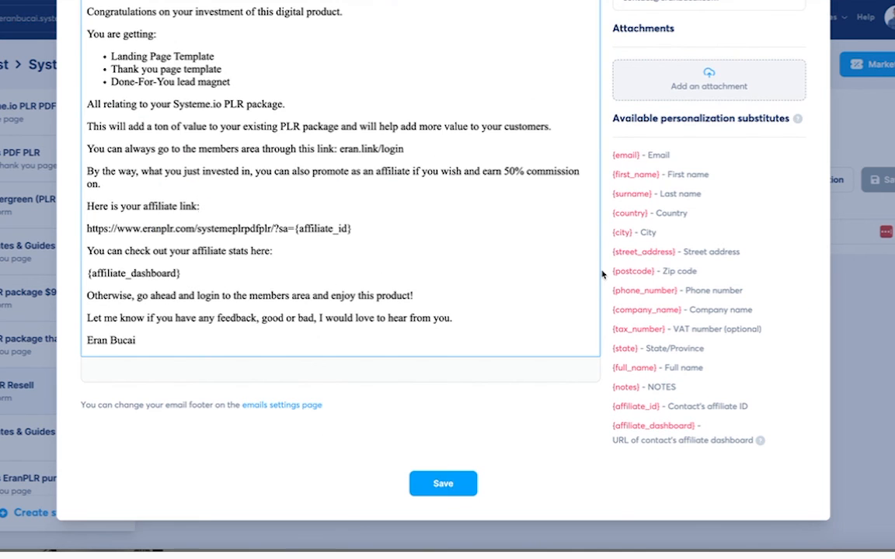
- Save the 'PLR - You're in!' email and the new-sale automation rule
{"action": "left_click", "coordinate": [443, 487]}
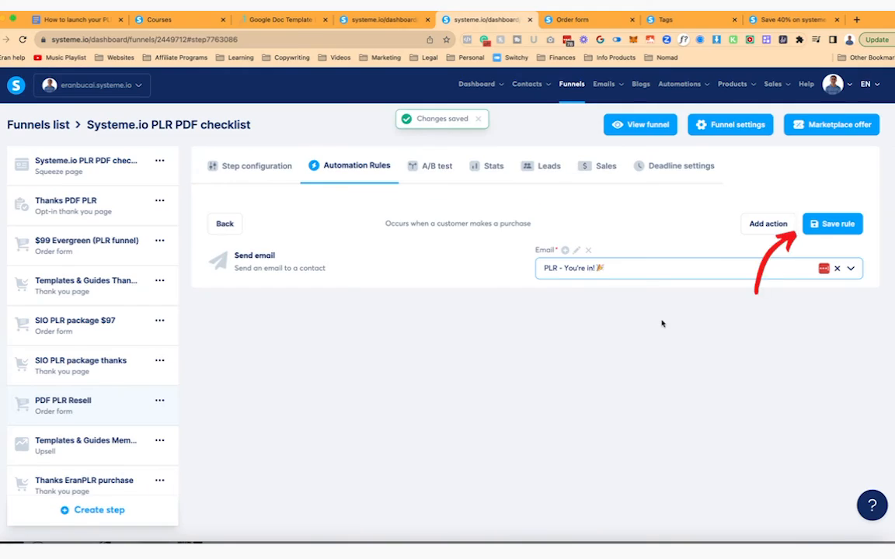
{"action": "left_click", "coordinate": [831, 223]}
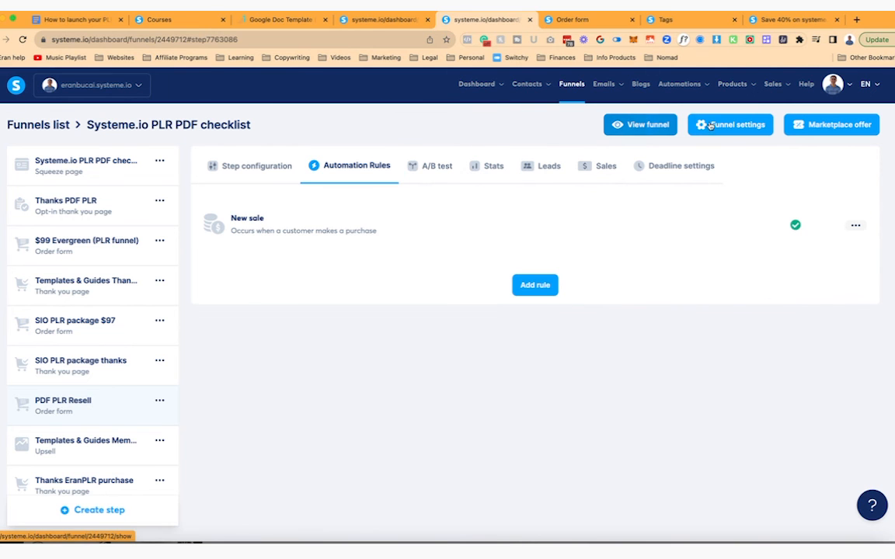
{"action": "left_click", "coordinate": [103, 373]}
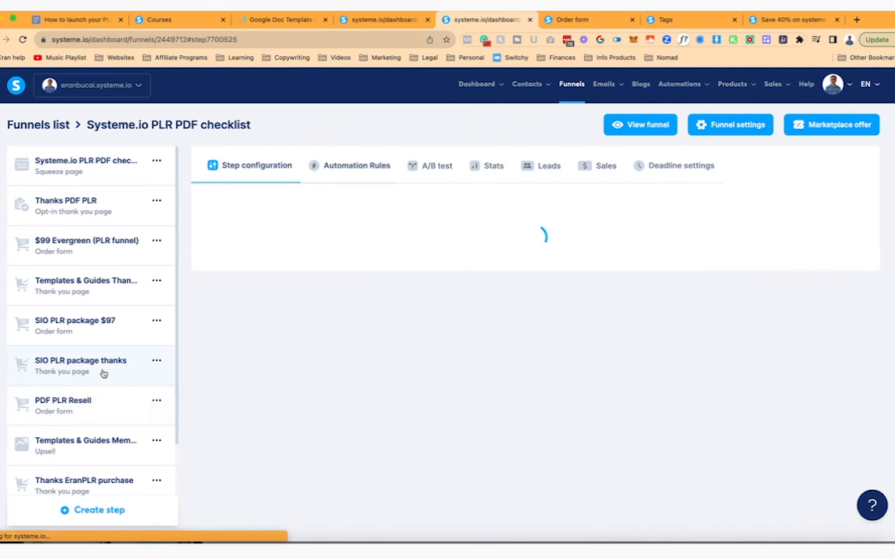
{"action": "scroll", "coordinate": [220, 406], "scroll_direction": "down", "scroll_amount": 2}
{"action": "scroll", "coordinate": [88, 429], "scroll_direction": "down", "scroll_amount": 1}
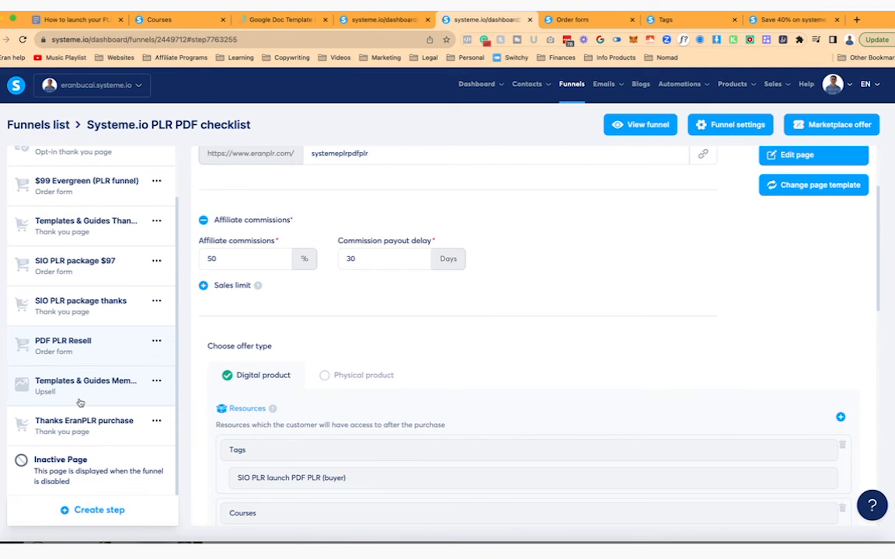
- Set the Templates & Guides Membership upsell's affiliate commission to 20% and save
{"action": "left_click", "coordinate": [80, 403]}
{"action": "scroll", "coordinate": [371, 371], "scroll_direction": "down", "scroll_amount": 5}
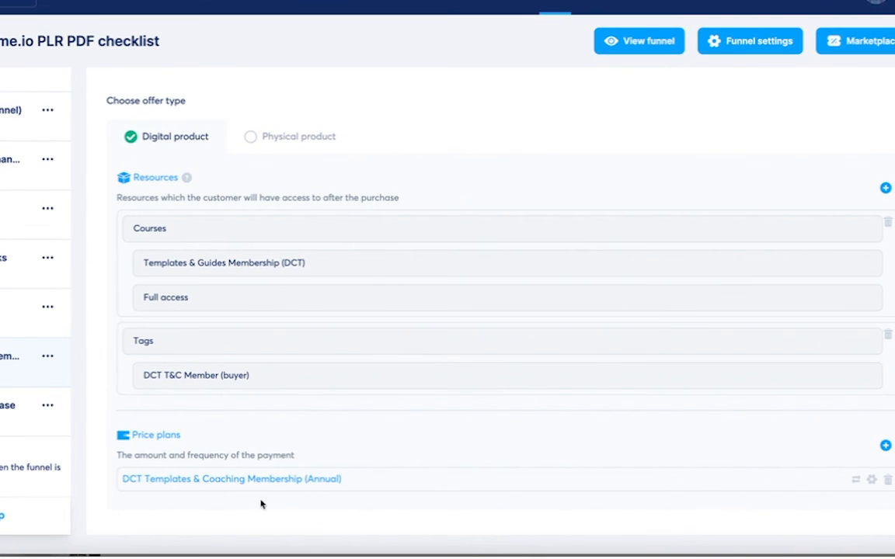
{"action": "mouse_move", "coordinate": [327, 478]}
{"action": "scroll", "coordinate": [303, 271], "scroll_direction": "up", "scroll_amount": 5}
{"action": "scroll", "coordinate": [303, 268], "scroll_direction": "up", "scroll_amount": 1}
{"action": "left_click", "coordinate": [108, 351]}
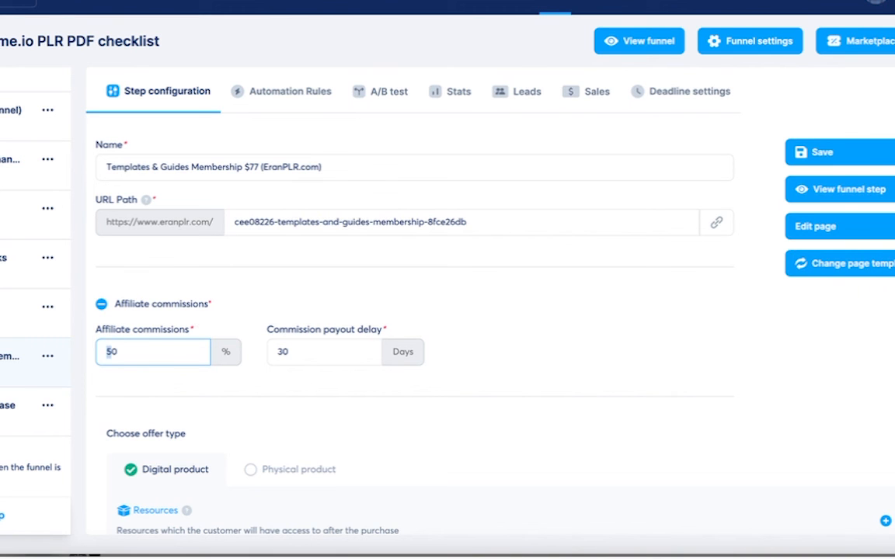
{"action": "left_click", "coordinate": [817, 151]}
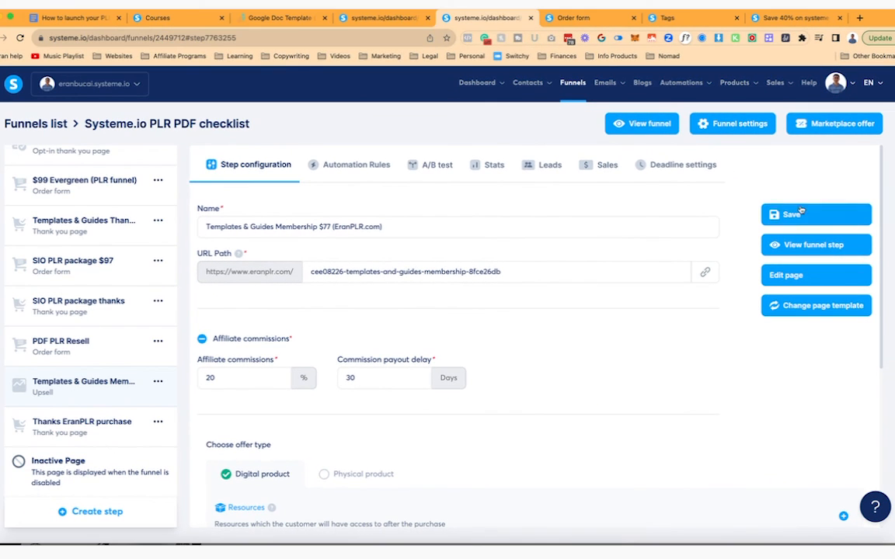
{"action": "left_click", "coordinate": [801, 213]}
{"action": "left_click", "coordinate": [584, 19]}
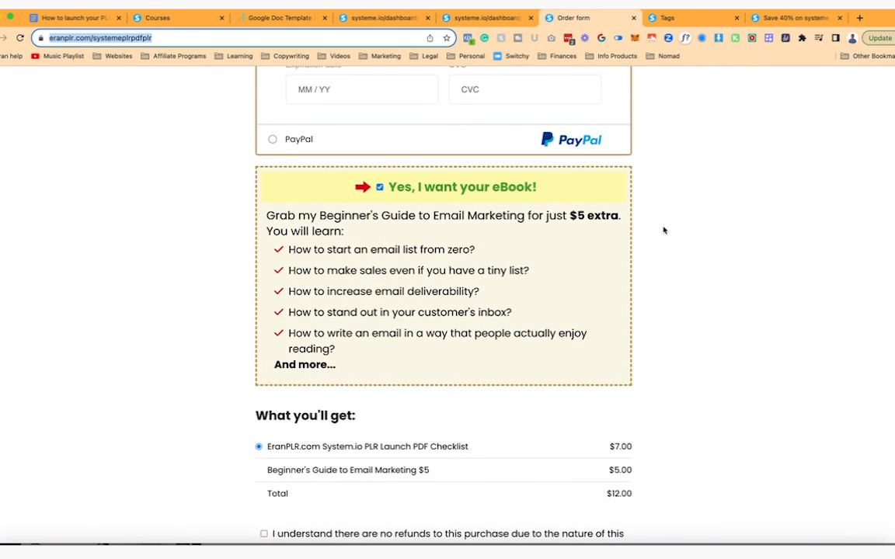
{"action": "scroll", "coordinate": [692, 289], "scroll_direction": "up", "scroll_amount": 10}
{"action": "scroll", "coordinate": [691, 289], "scroll_direction": "down", "scroll_amount": 6}
{"action": "scroll", "coordinate": [692, 289], "scroll_direction": "down", "scroll_amount": 8}
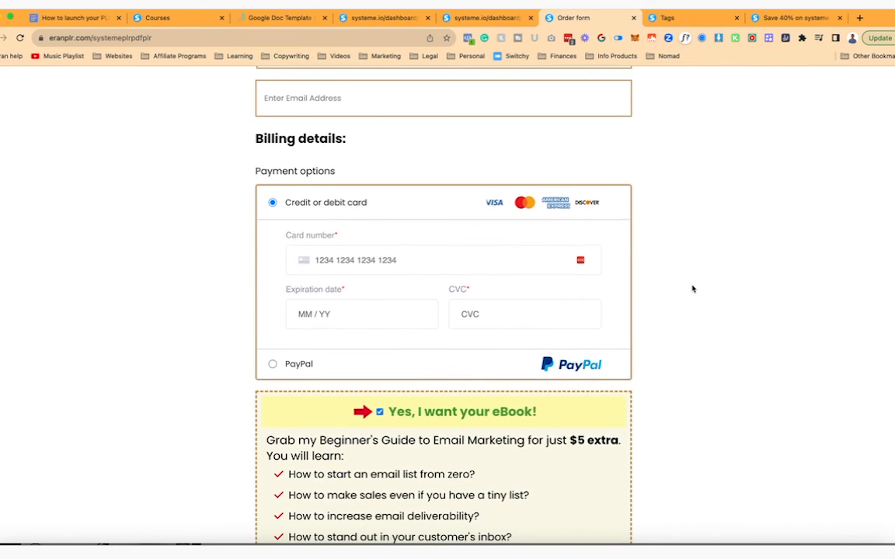
{"action": "scroll", "coordinate": [692, 289], "scroll_direction": "down", "scroll_amount": 8}
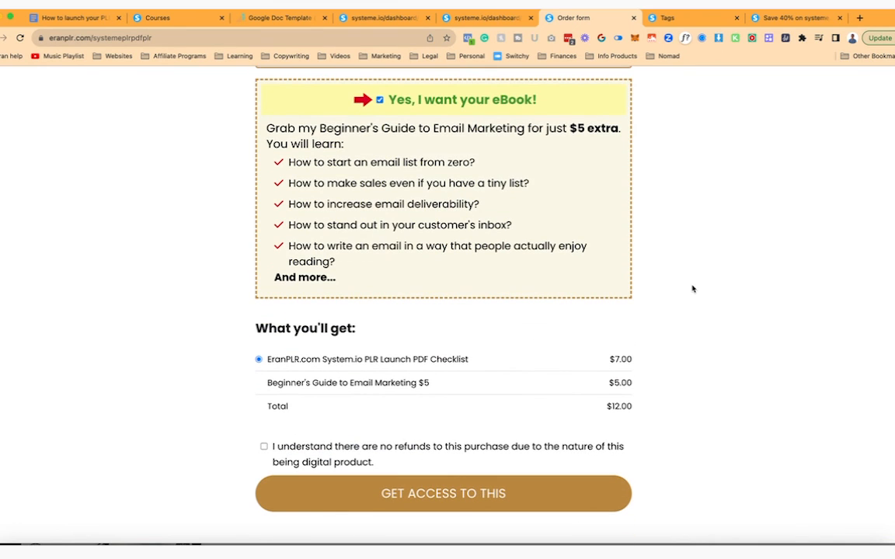
{"action": "scroll", "coordinate": [693, 289], "scroll_direction": "up", "scroll_amount": 15}
{"action": "left_click", "coordinate": [154, 38]}
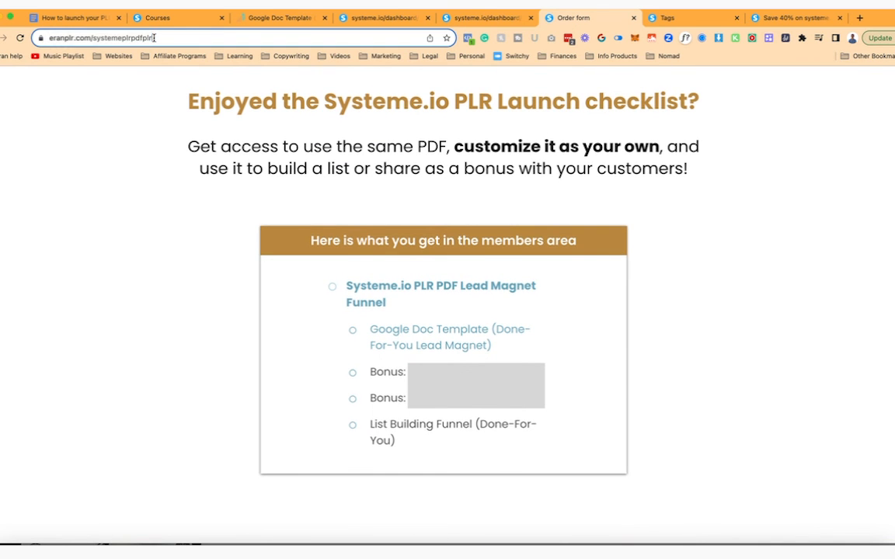
{"action": "scroll", "coordinate": [555, 247], "scroll_direction": "down", "scroll_amount": 10}
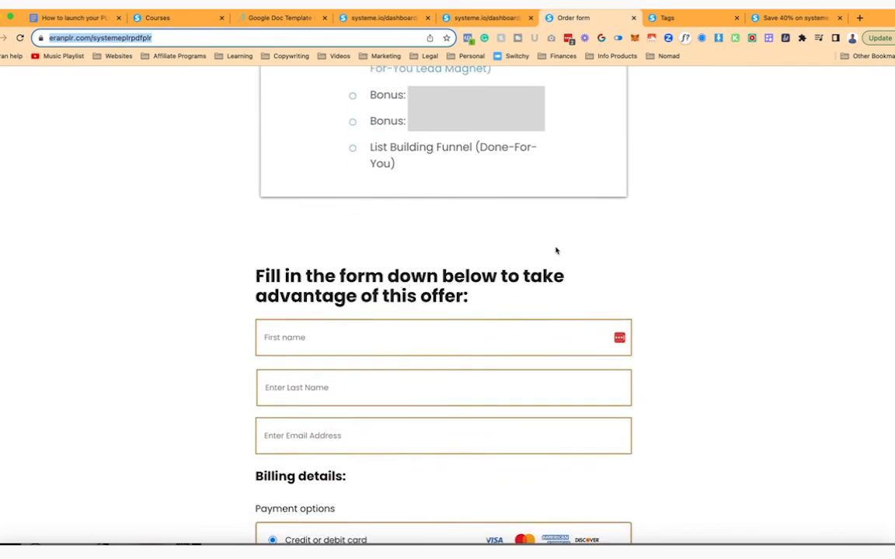
{"action": "left_click", "coordinate": [498, 17]}
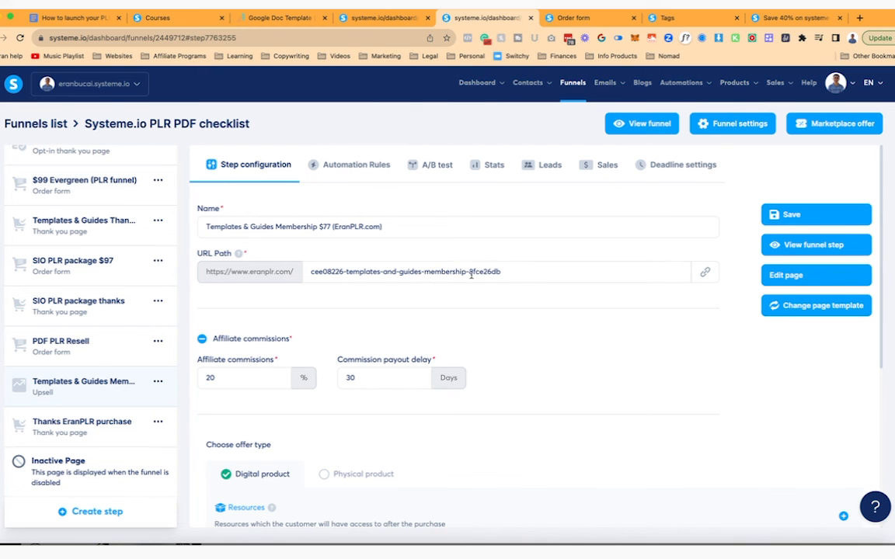
{"action": "left_click", "coordinate": [487, 165]}
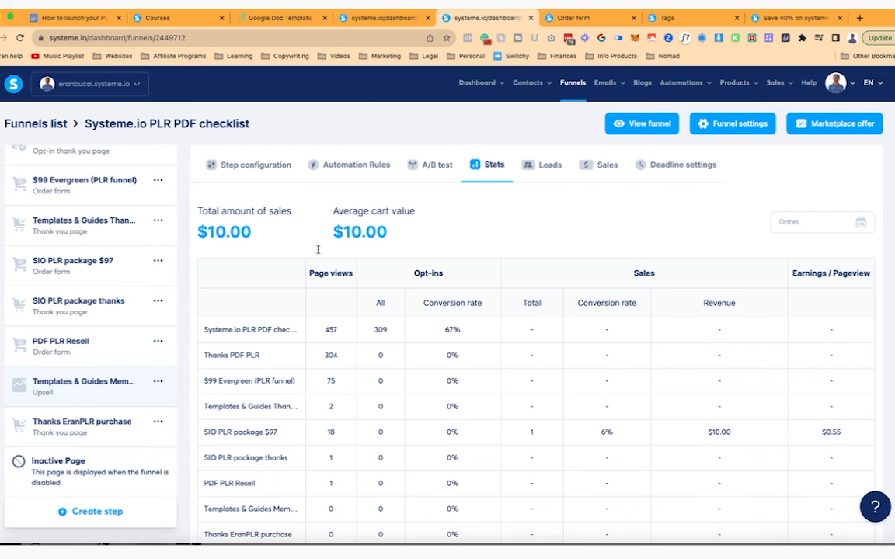
{"action": "left_click", "coordinate": [78, 382]}
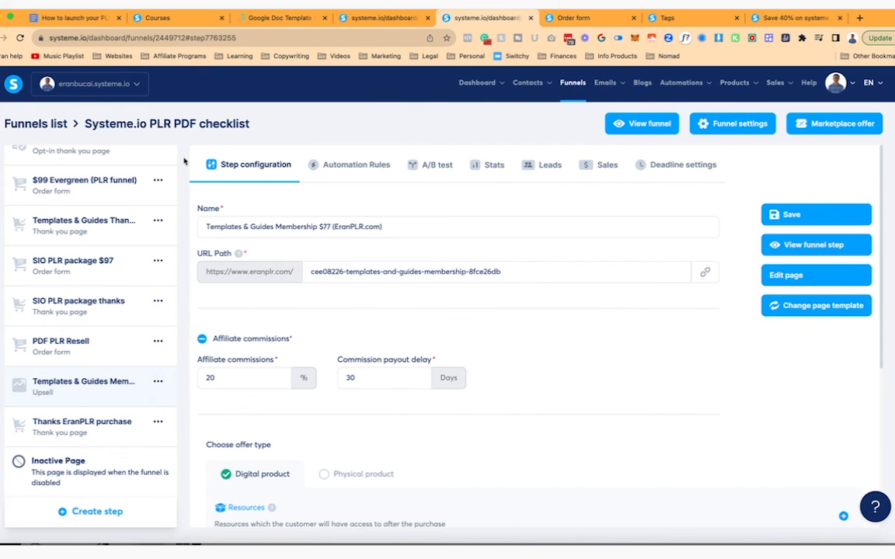
{"action": "scroll", "coordinate": [112, 256], "scroll_direction": "up", "scroll_amount": 2}
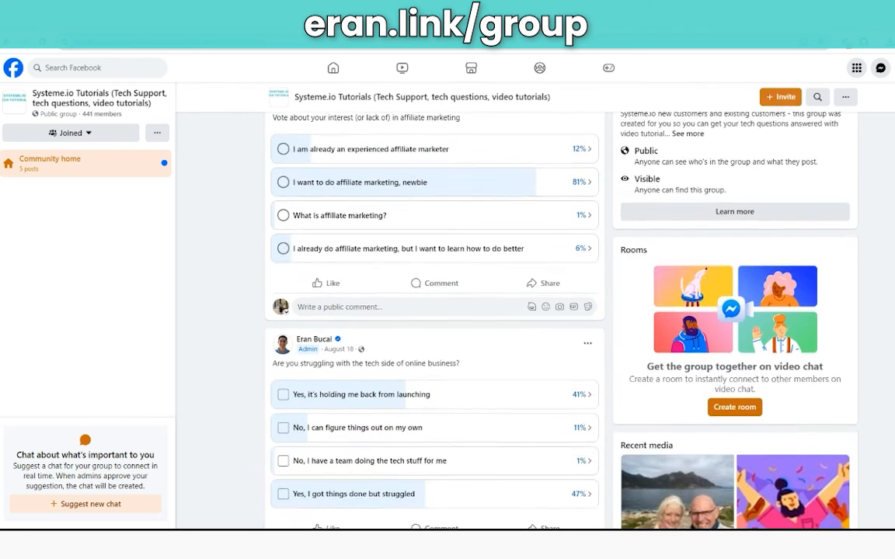
{"action": "scroll", "coordinate": [435, 311], "scroll_direction": "down", "scroll_amount": 15}
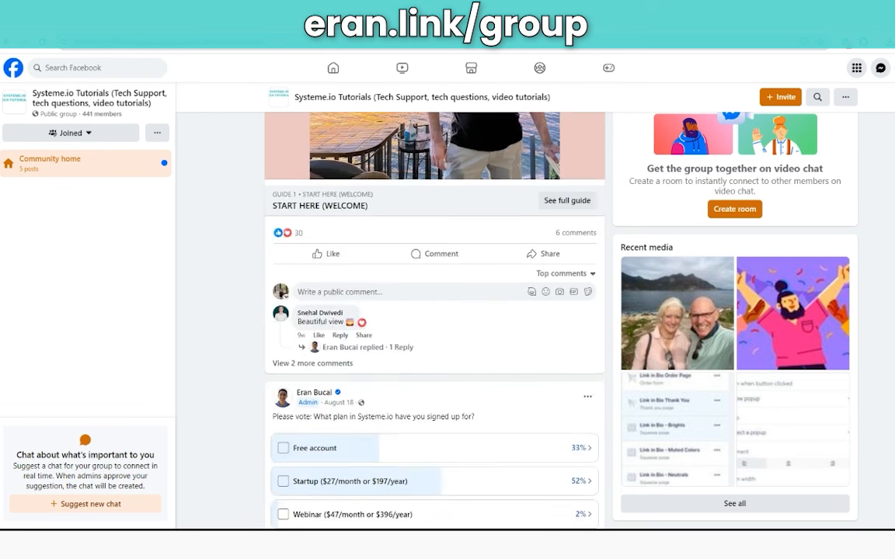
{"action": "scroll", "coordinate": [435, 318], "scroll_direction": "down", "scroll_amount": 15}
{"action": "scroll", "coordinate": [435, 311], "scroll_direction": "down", "scroll_amount": 5}
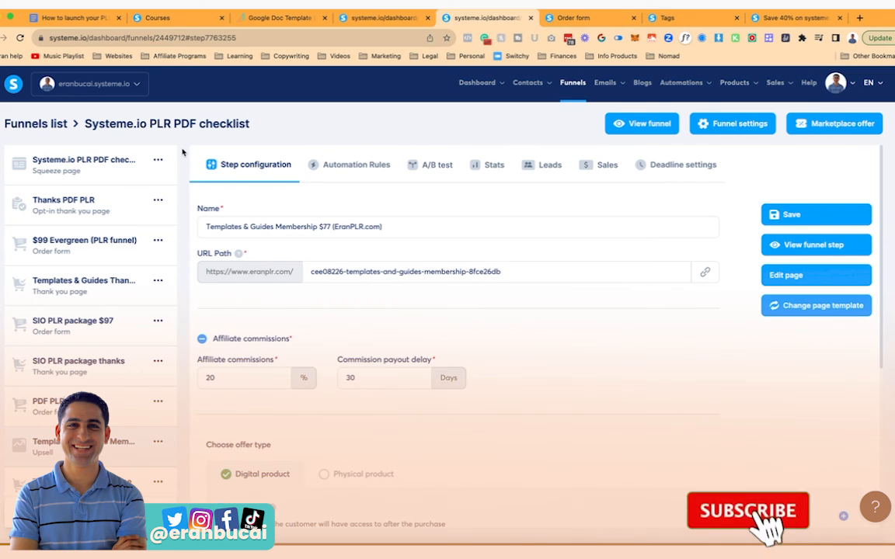